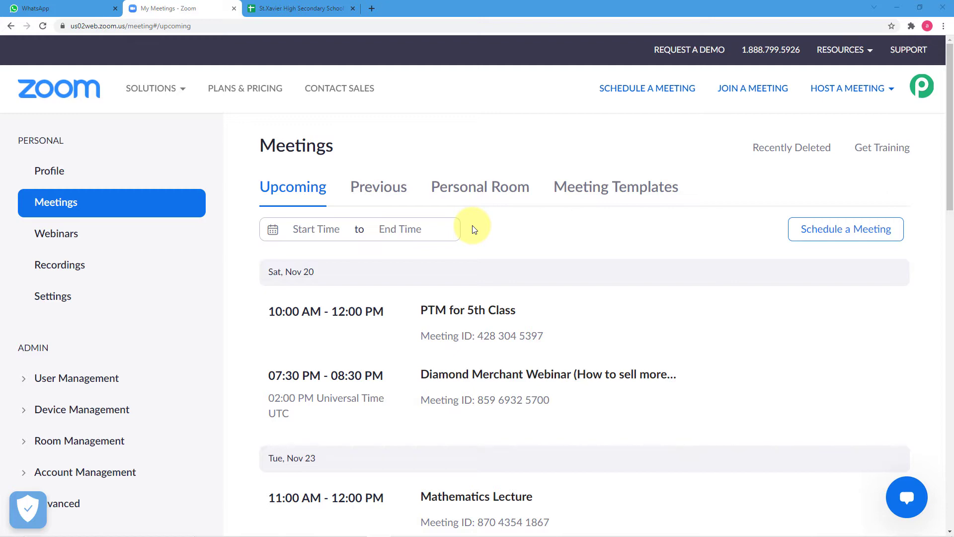
Step: Review the upcoming Zoom meetings, the parents' contact spreadsheet for Class 5th and the WhatsApp Web chat list
scroll(550, 266, down, 2)
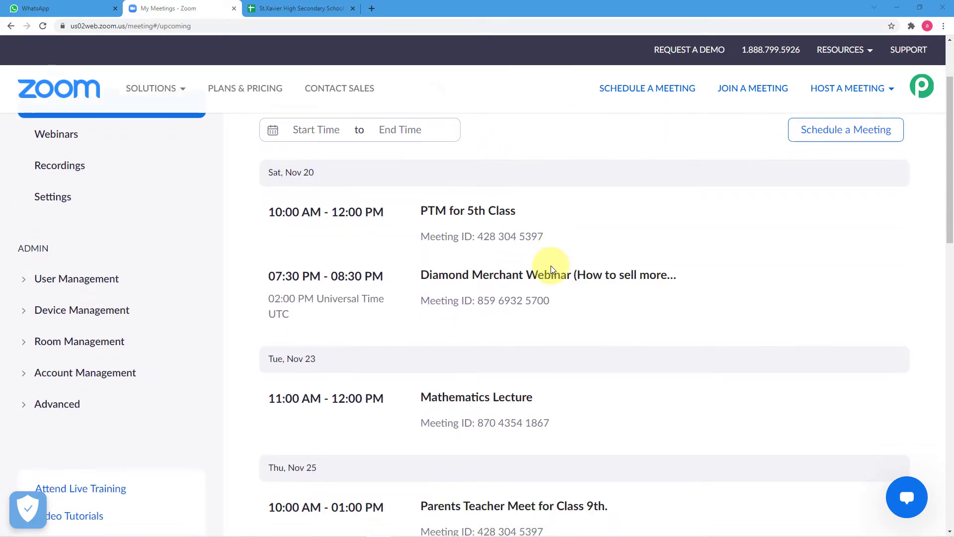
scroll(550, 265, down, 3)
scroll(551, 266, up, 5)
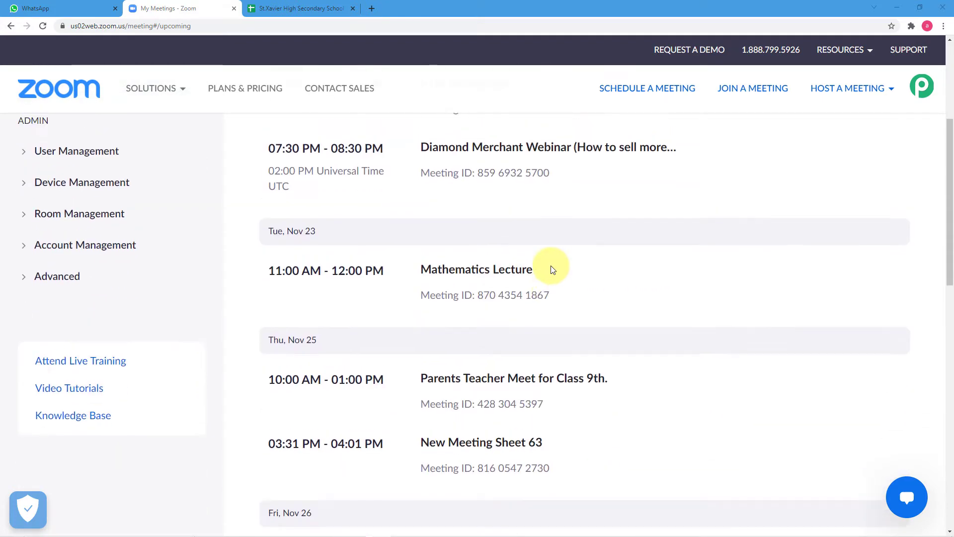
click(286, 11)
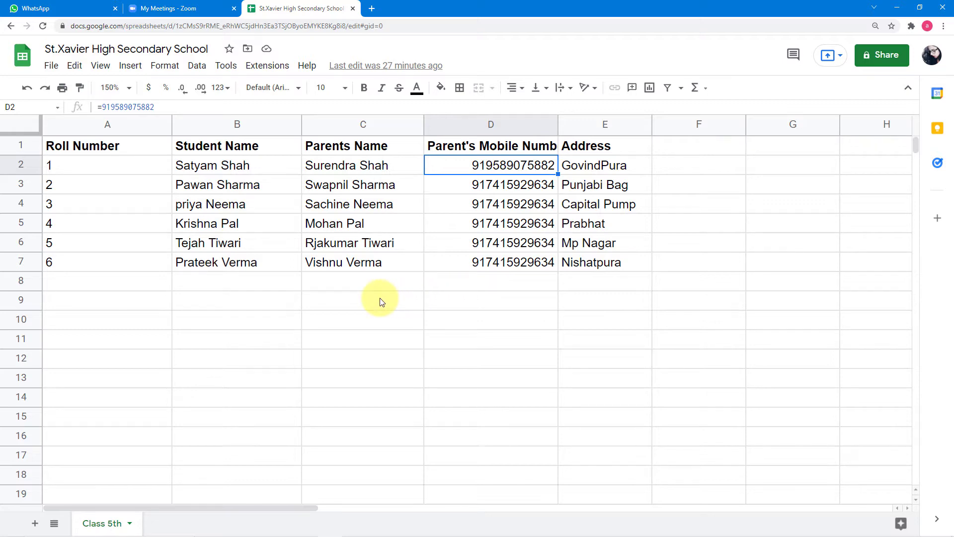
click(180, 10)
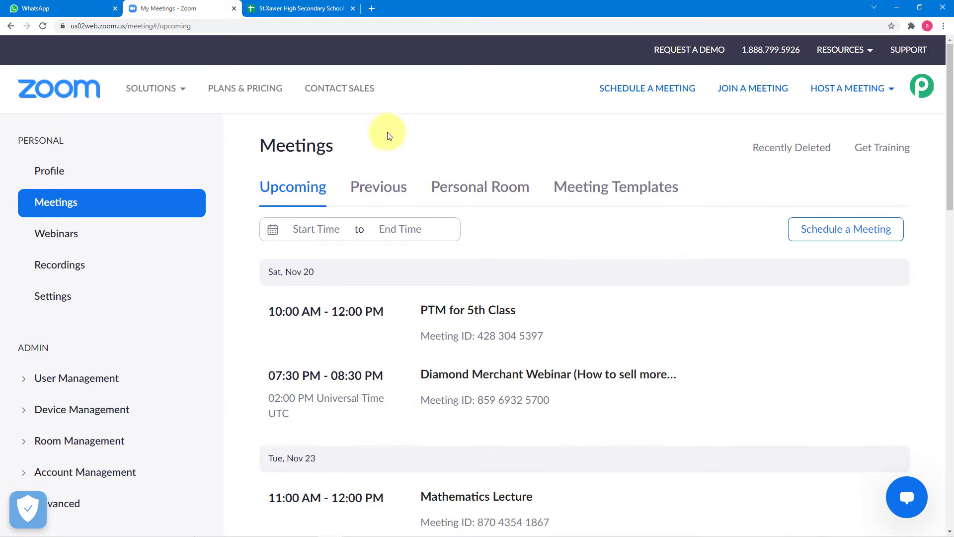
click(271, 9)
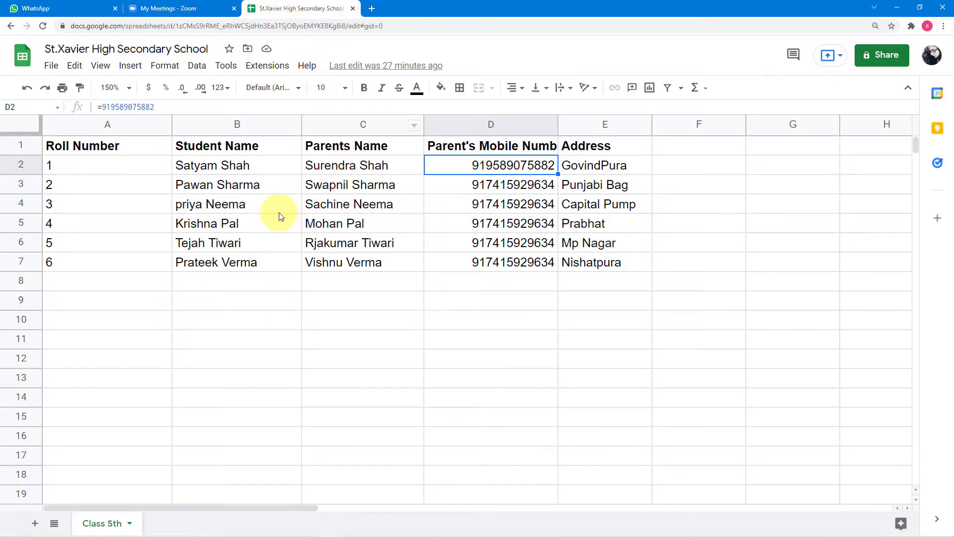
click(82, 11)
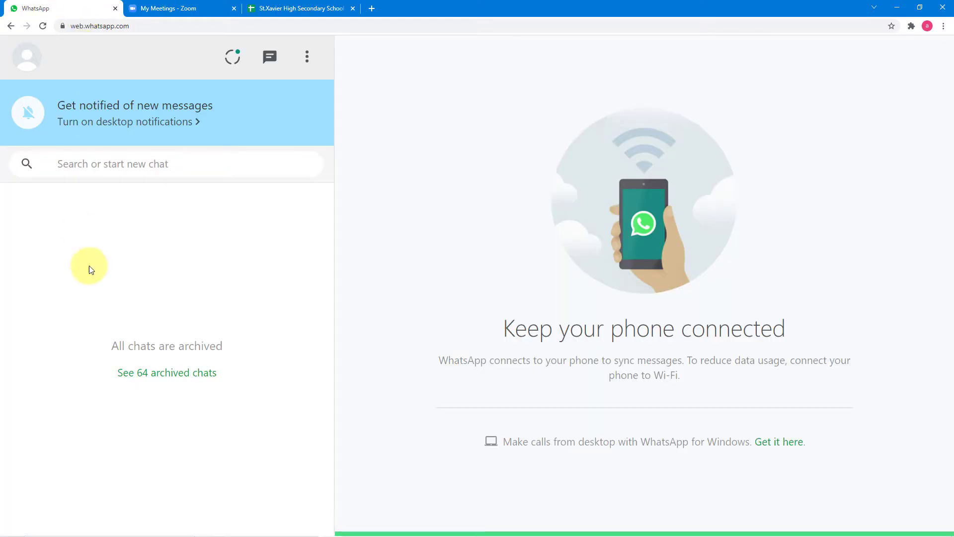
click(190, 4)
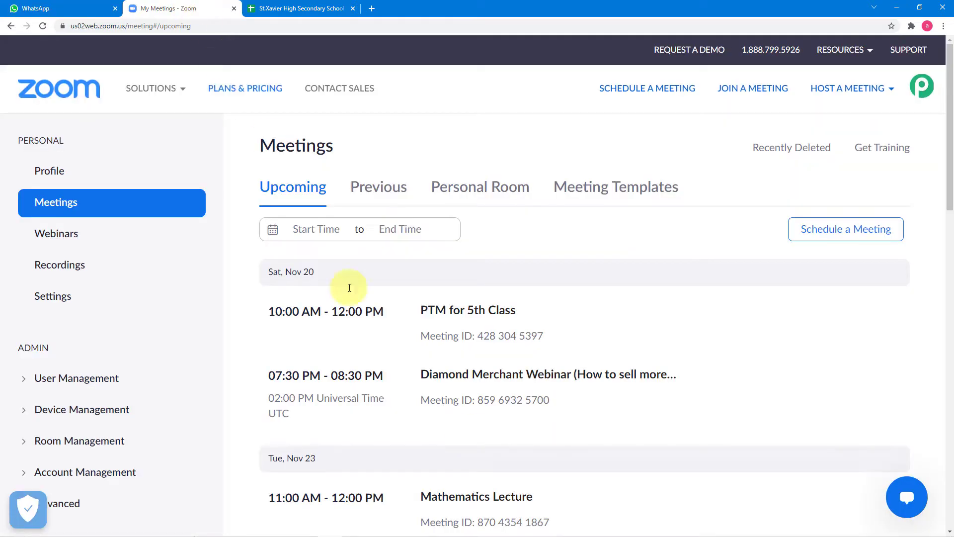
Step: Schedule and save a Zoom meeting titled "Parents Teacher Meet for Class 10th" for 11/25/2021 at 10:30 AM, lasting 2 hours
click(813, 230)
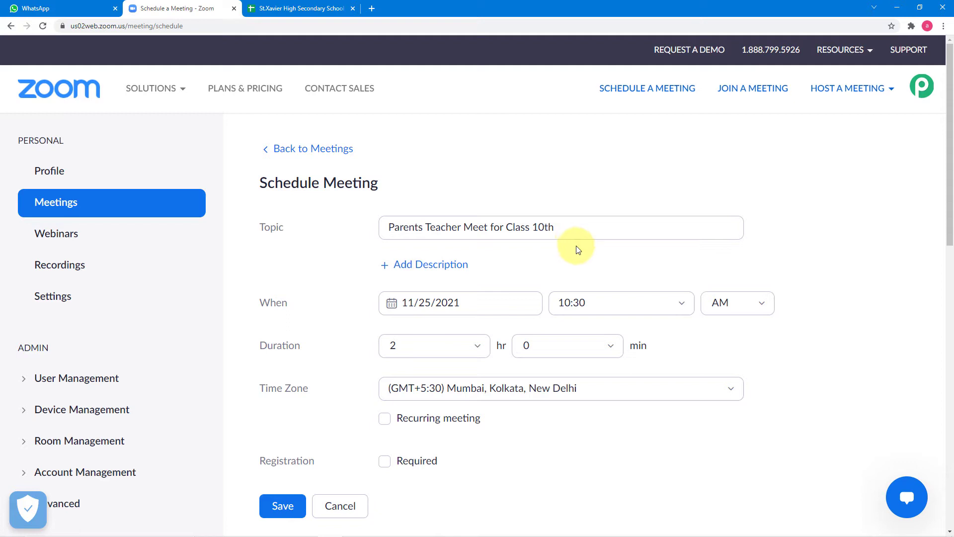
scroll(577, 249, down, 2)
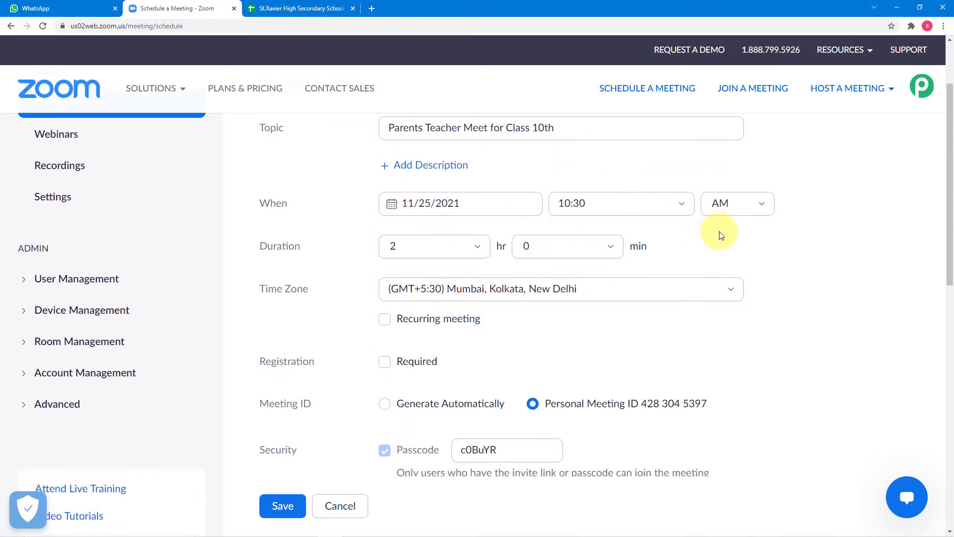
scroll(721, 234, down, 3)
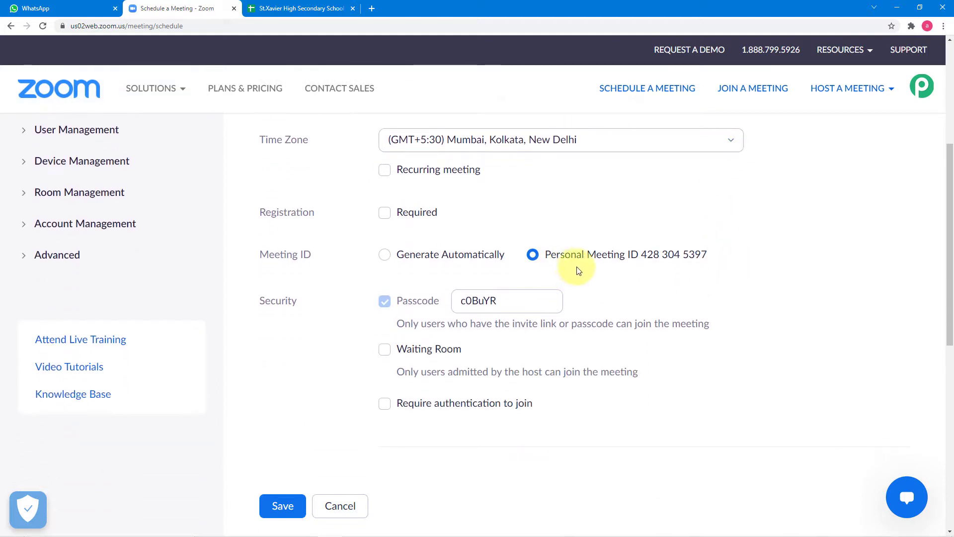
scroll(634, 272, down, 2)
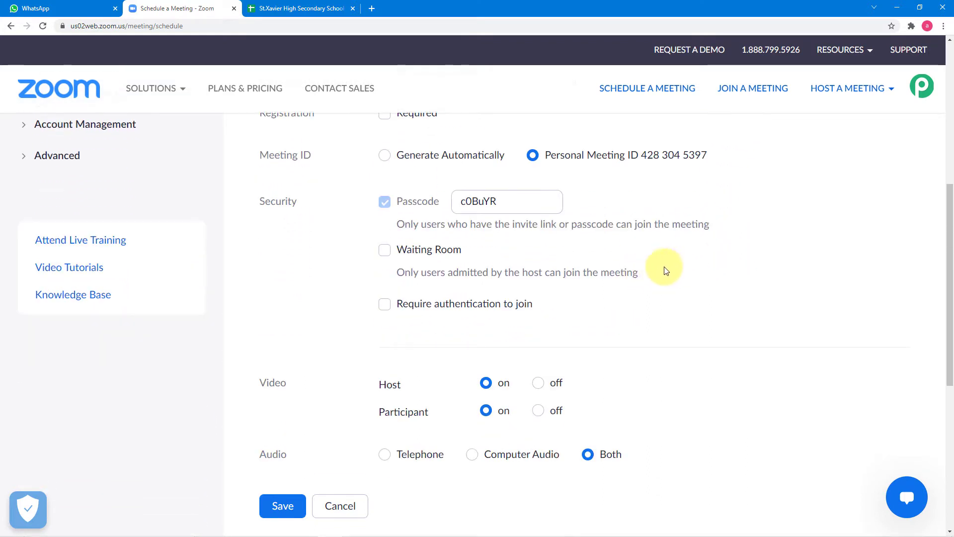
scroll(695, 243, down, 3)
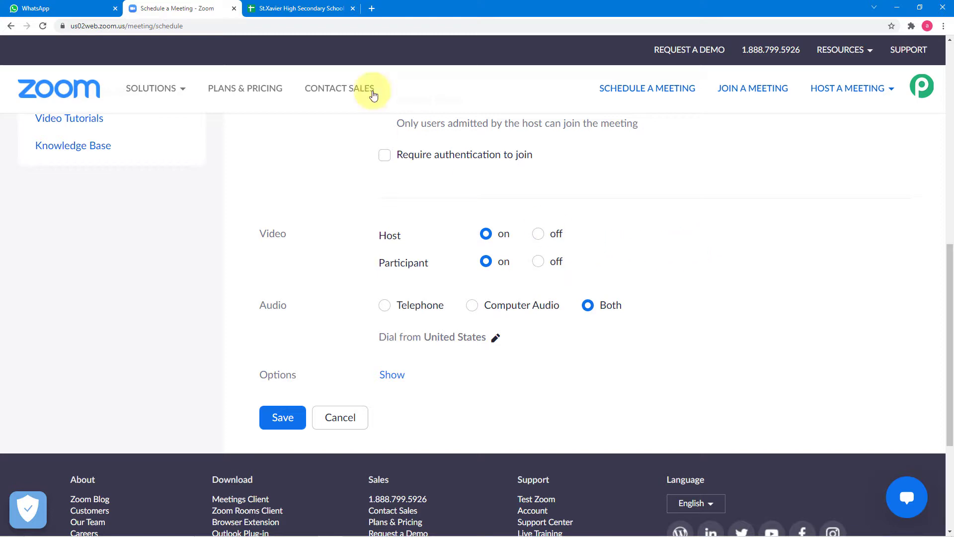
click(323, 14)
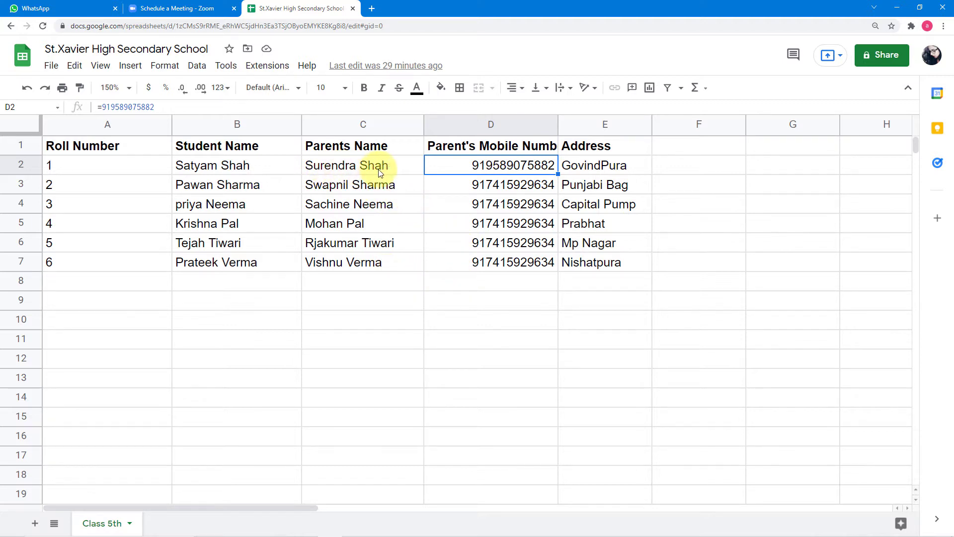
click(191, 12)
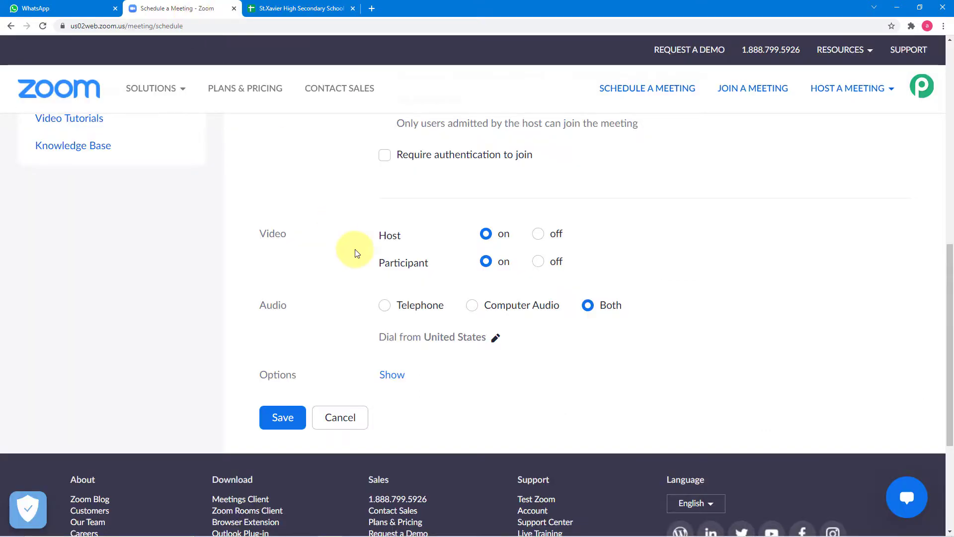
scroll(337, 252, down, 1)
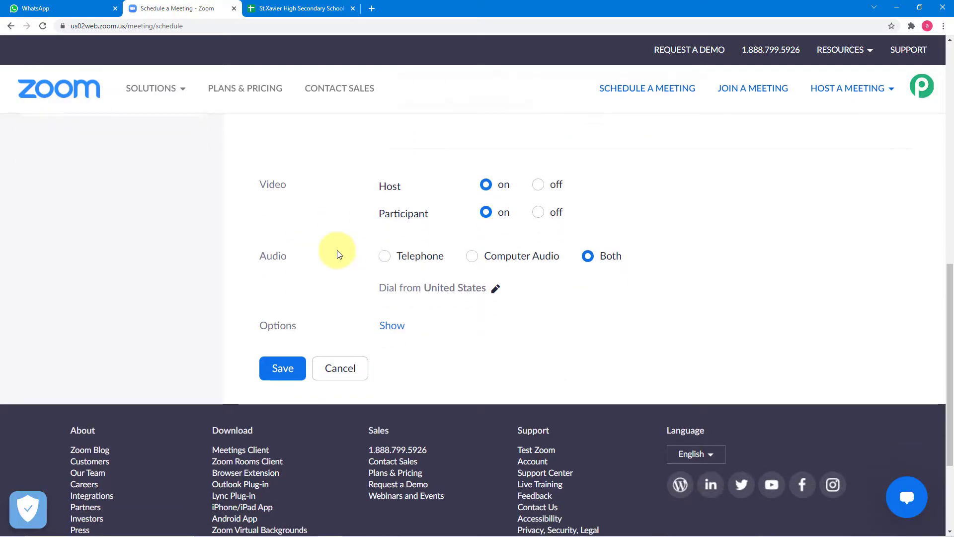
click(283, 368)
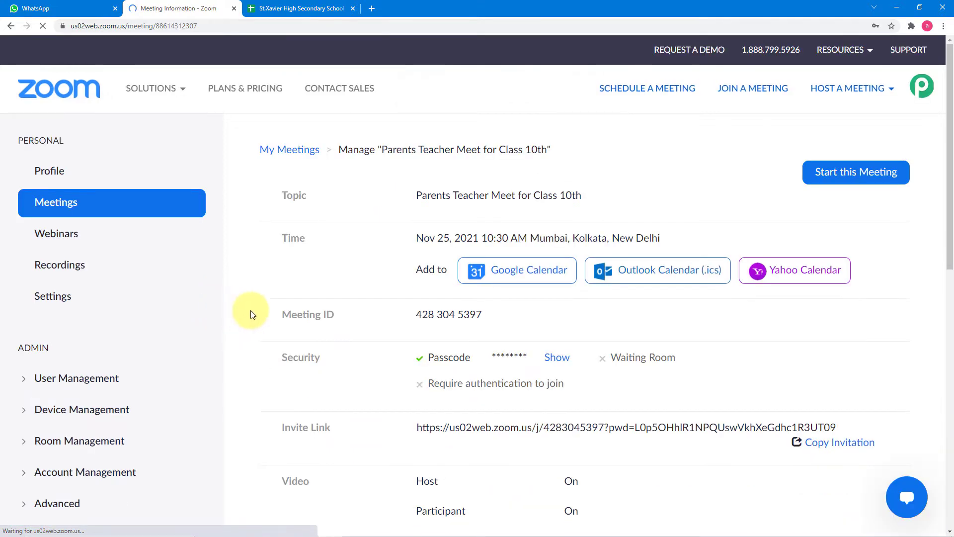
Step: Compare the saved Zoom meeting's details with the invitation received in WhatsApp and the parents' data in the spreadsheet
scroll(404, 319, down, 2)
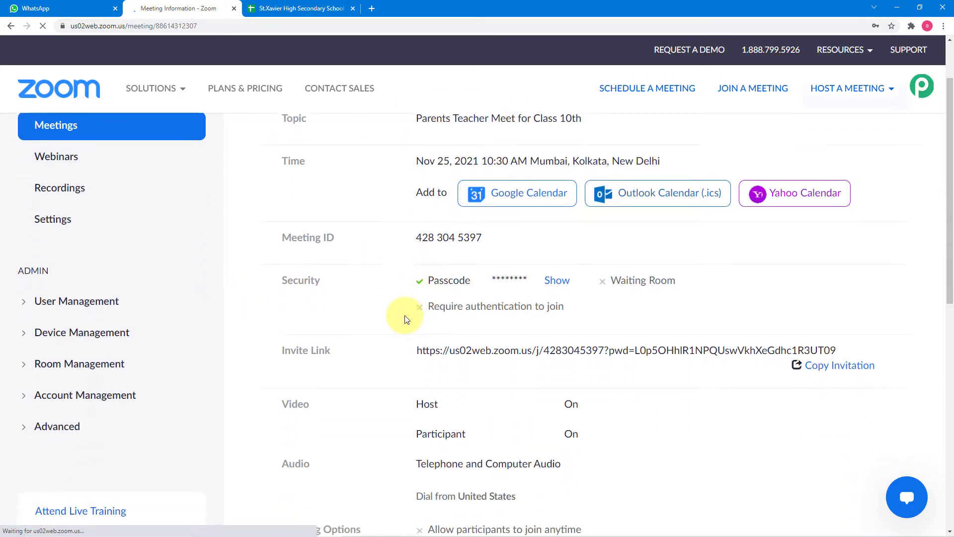
scroll(405, 318, up, 2)
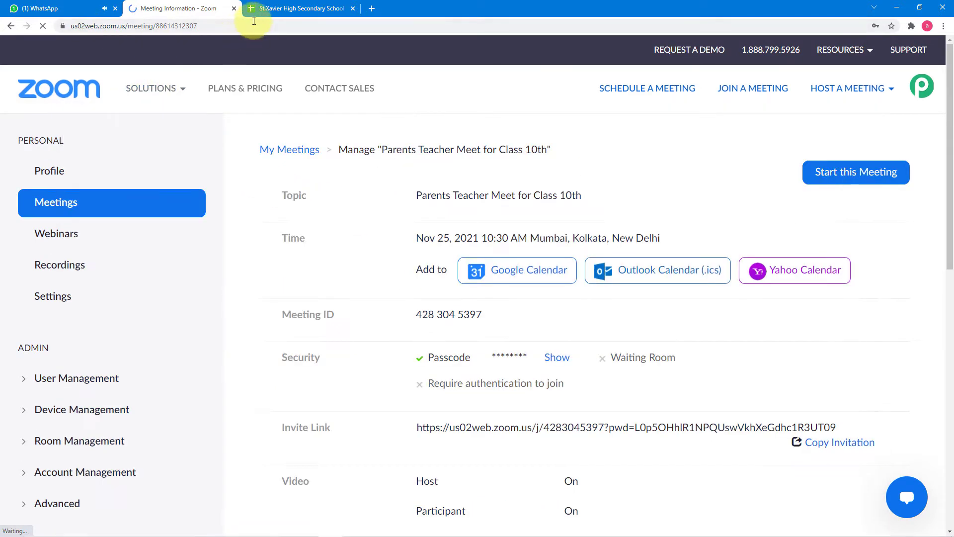
click(278, 13)
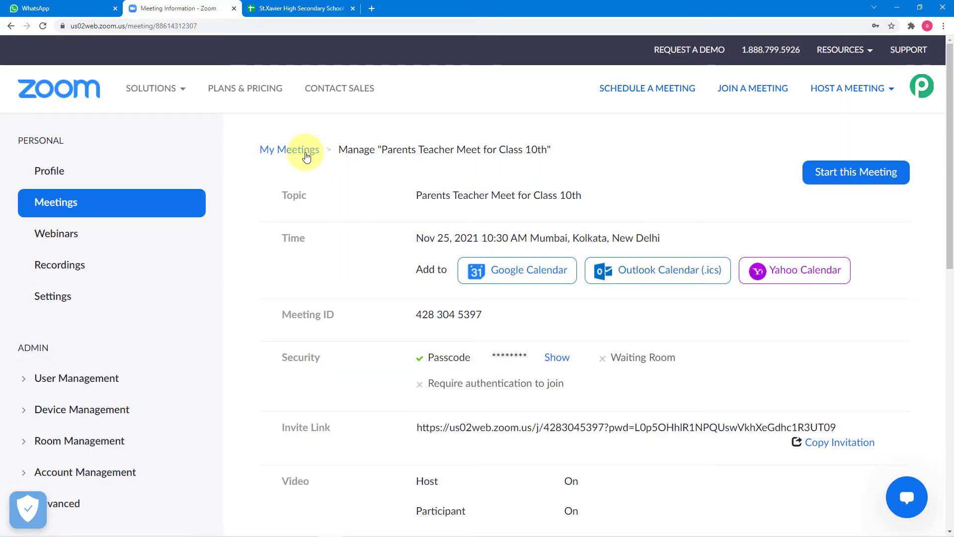
click(82, 9)
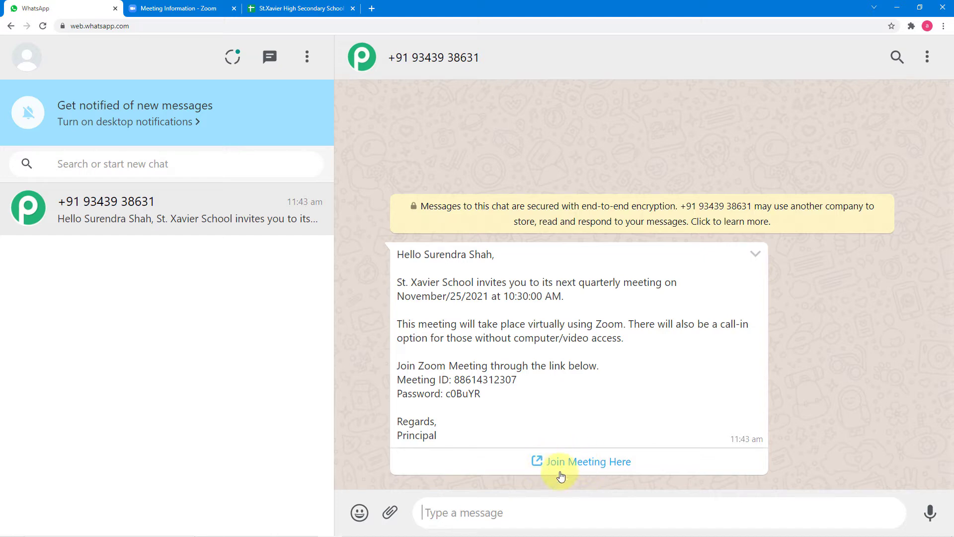
click(184, 9)
scroll(428, 283, down, 1)
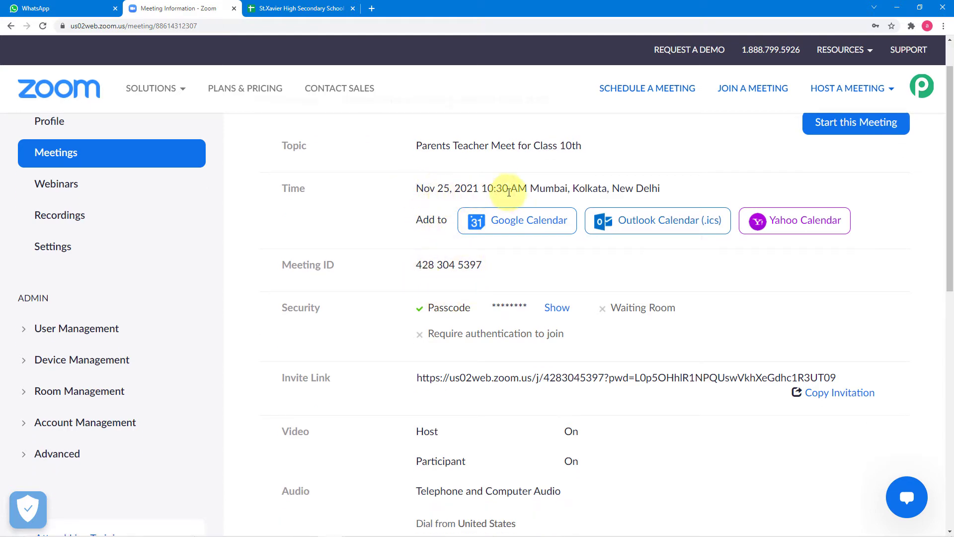
click(74, 13)
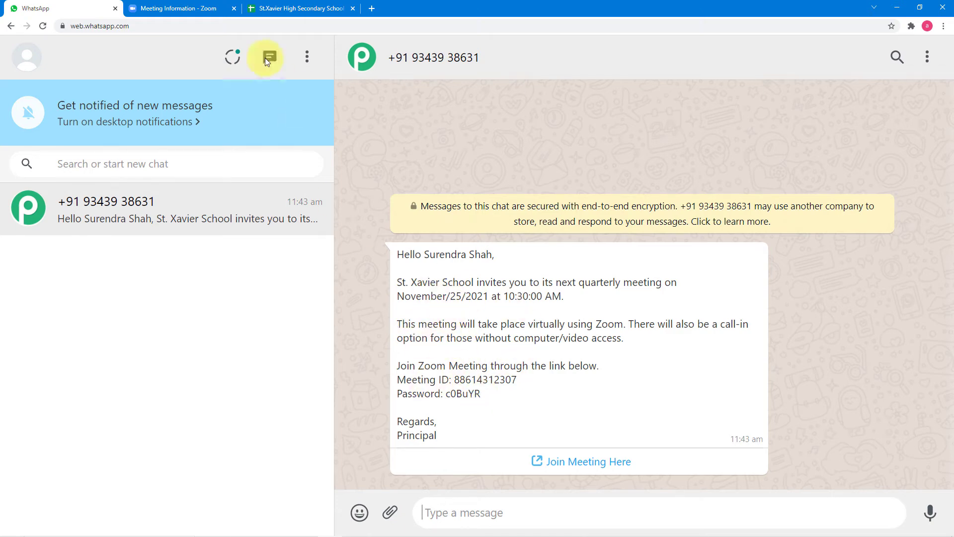
click(201, 14)
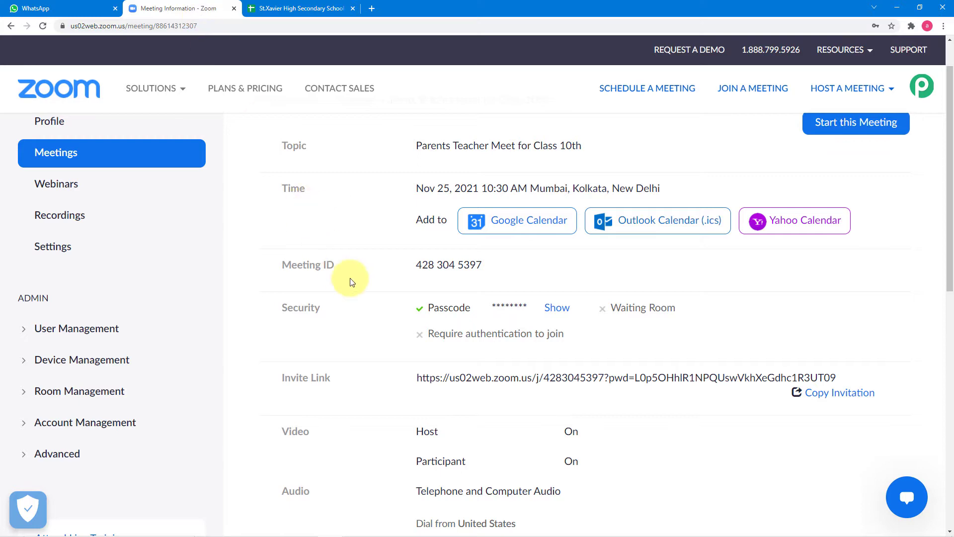
scroll(348, 276, up, 1)
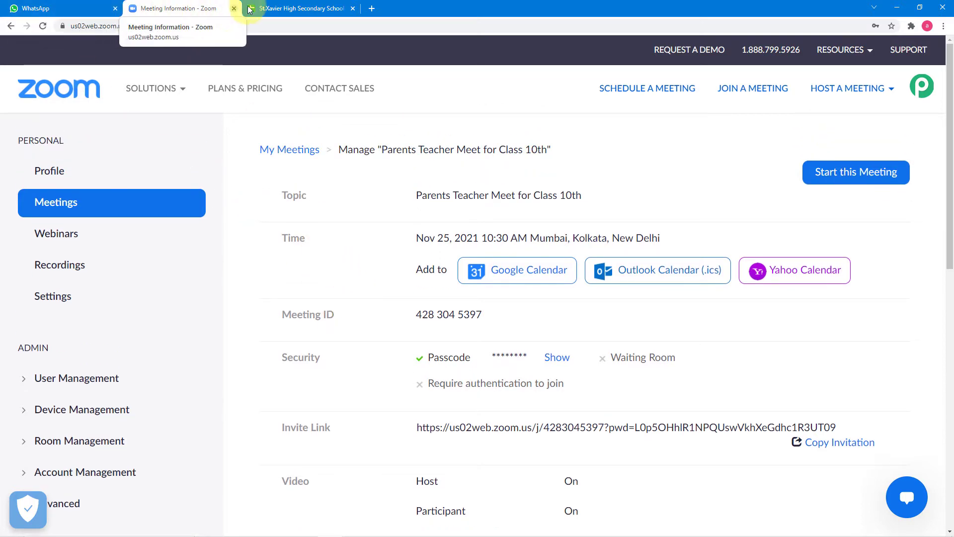
click(267, 10)
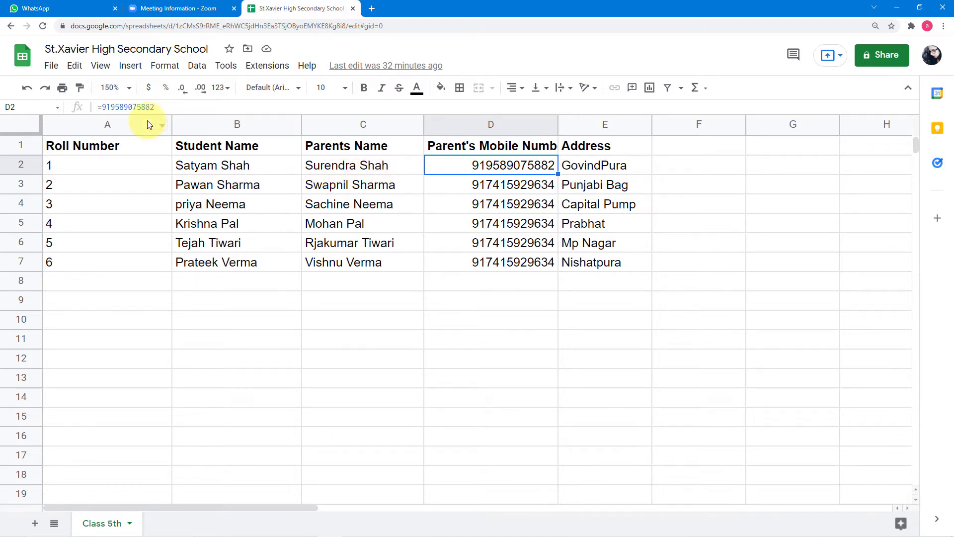
click(163, 9)
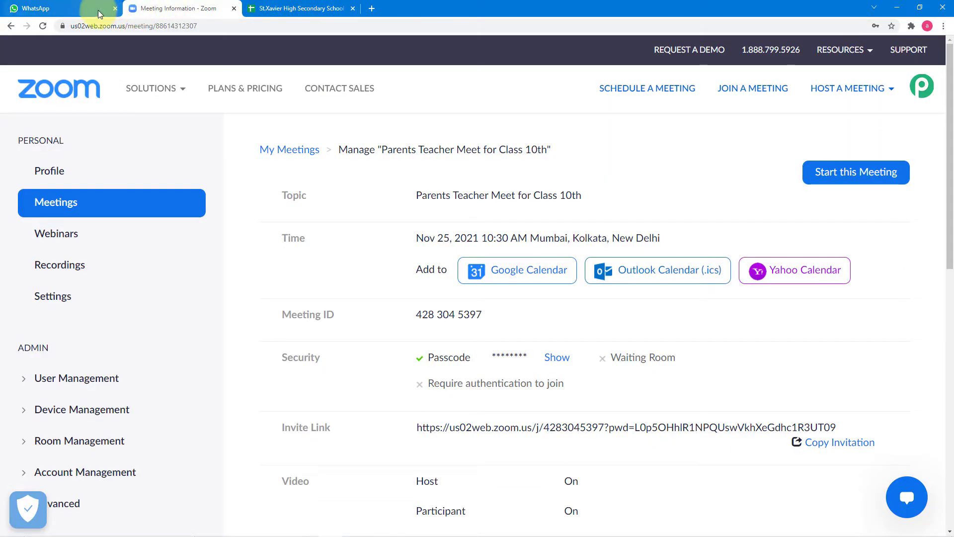
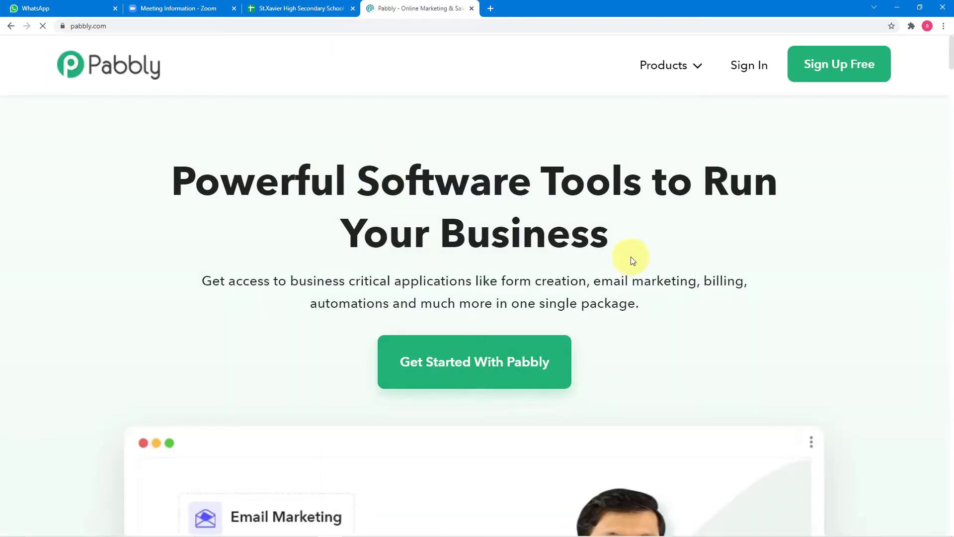
Step: On the Pabbly website, go to the Pabbly Connect product, sign in and access the Pabbly Connect dashboard
mouse_move(675, 66)
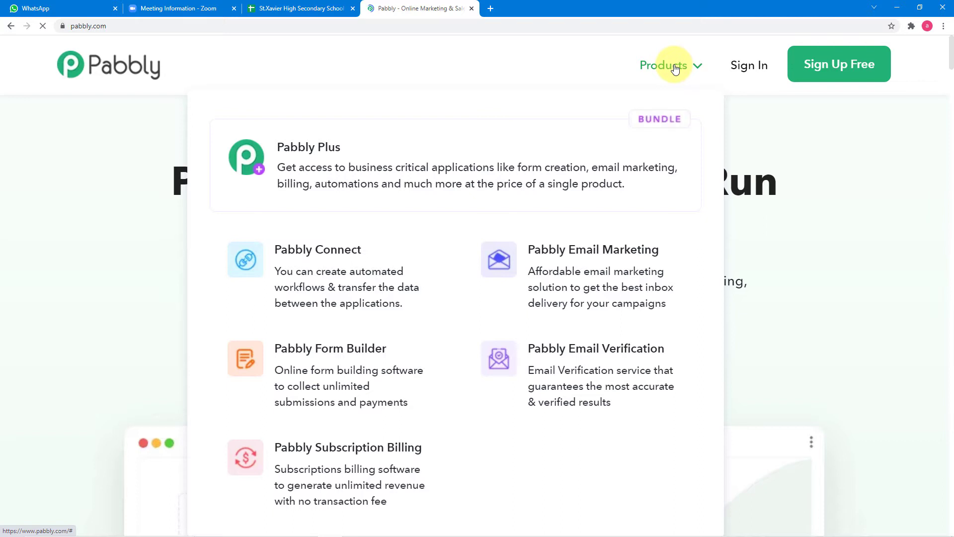
click(337, 253)
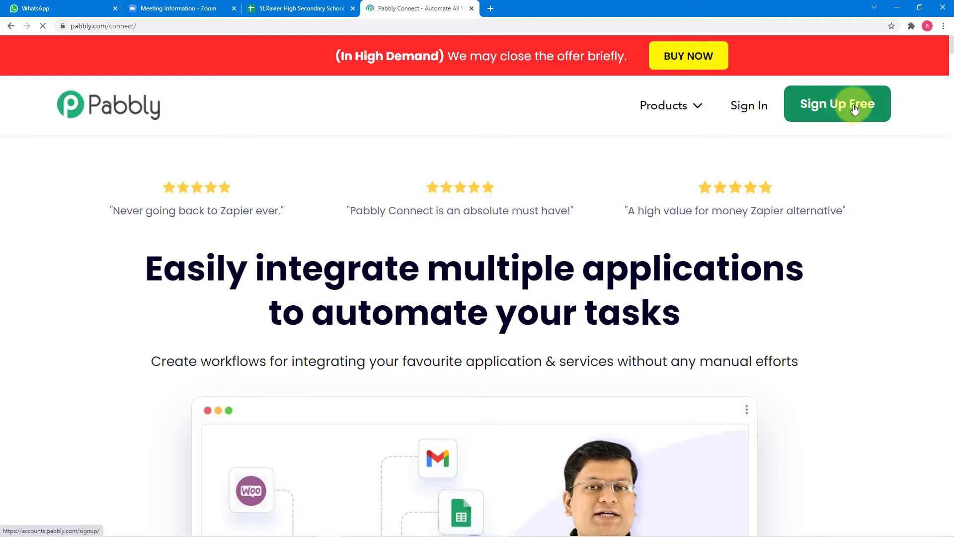
click(747, 106)
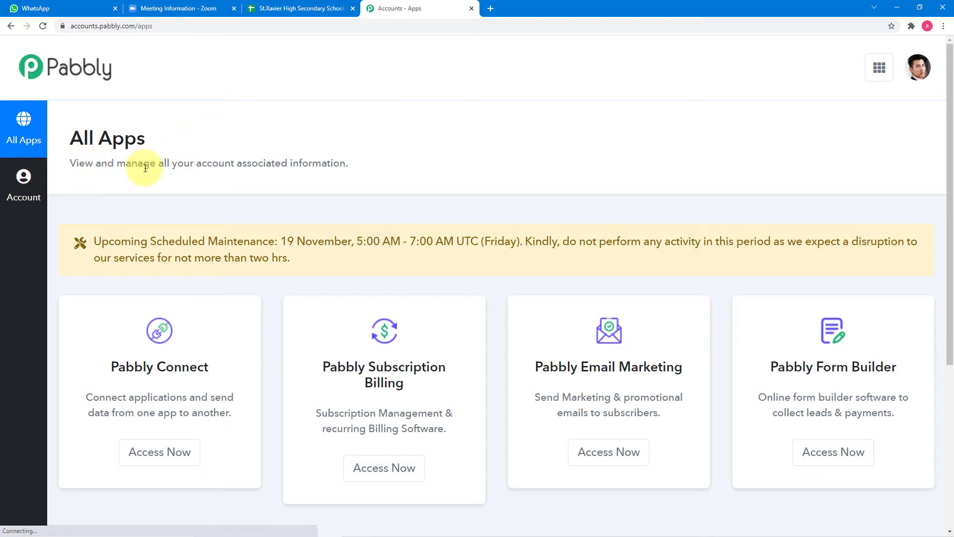
scroll(198, 187, down, 2)
scroll(198, 188, down, 2)
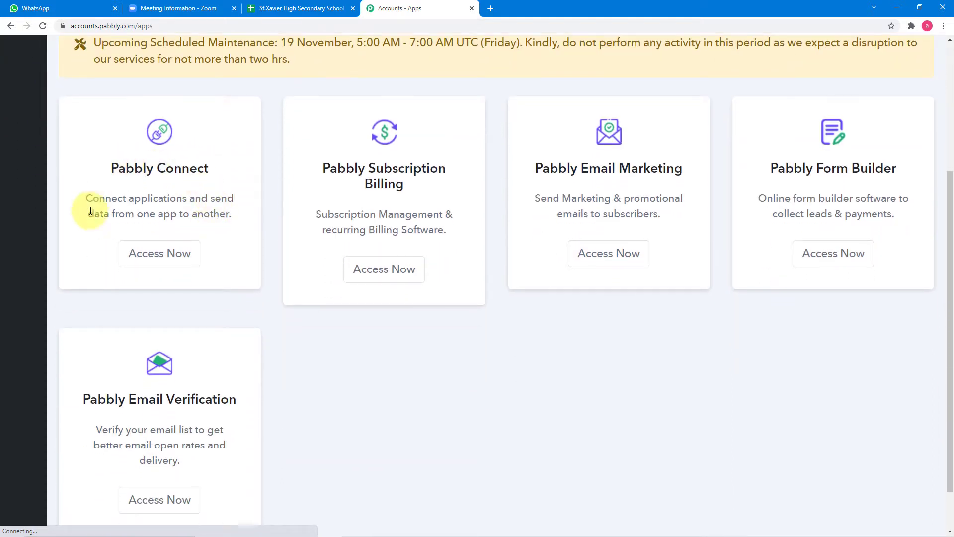
click(162, 259)
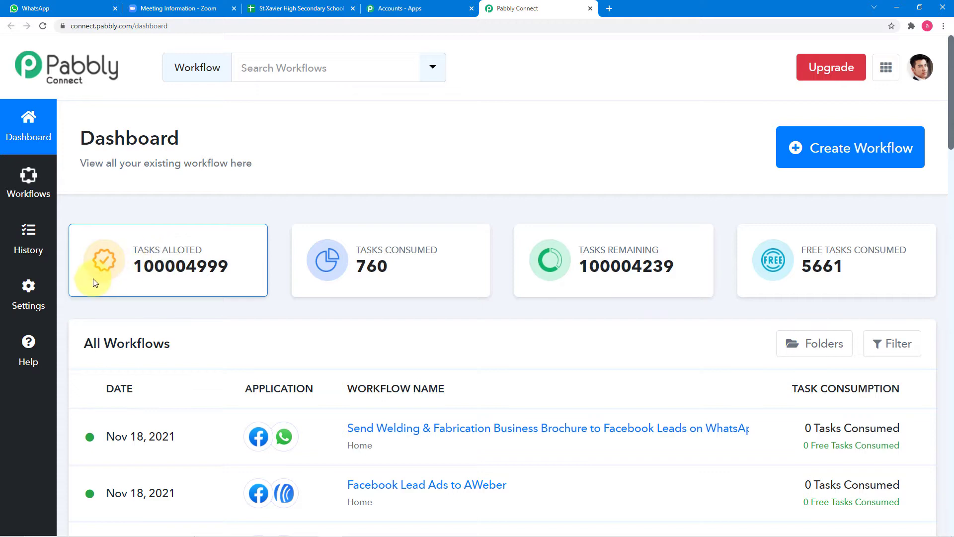
Step: Look through the existing workflows listed on the Pabbly Connect dashboard
scroll(250, 187, down, 2)
scroll(251, 188, down, 7)
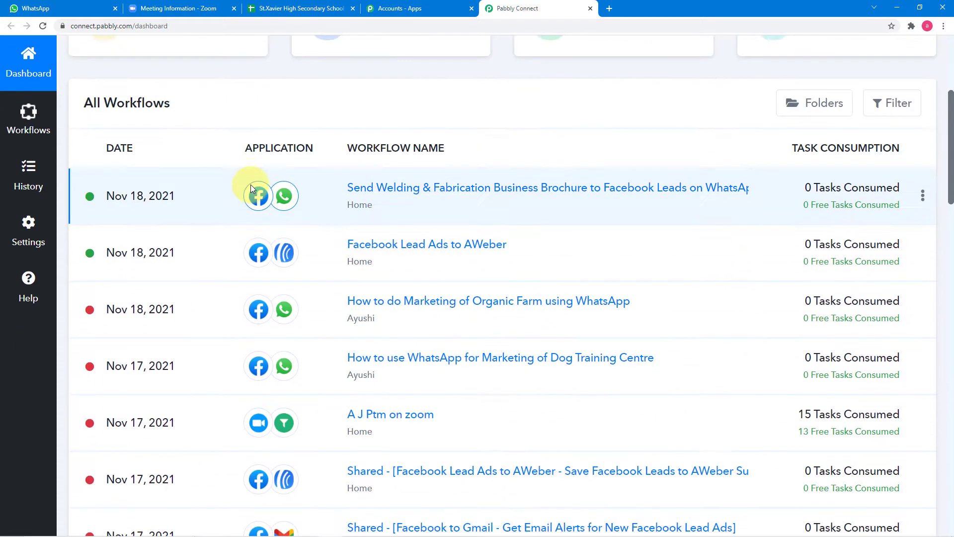
scroll(252, 189, down, 6)
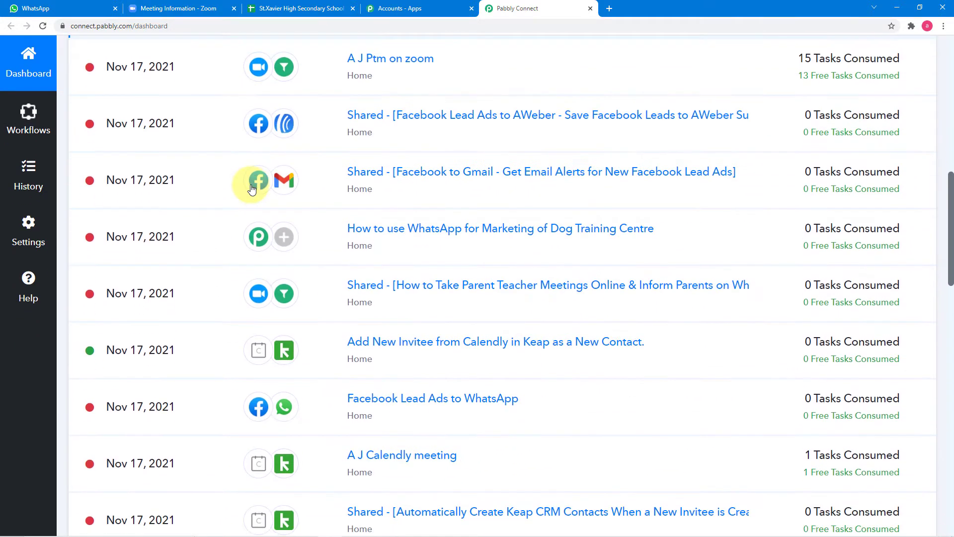
scroll(252, 189, up, 2)
scroll(251, 189, up, 12)
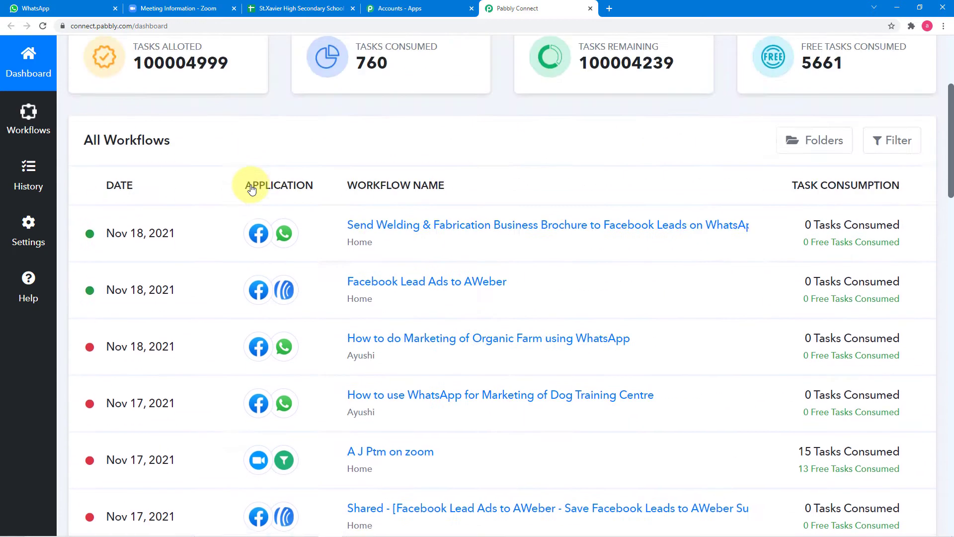
Step: Create a workflow named "Inform about Upcoming Zoom Meeting to Parents on WhatsApp" and collapse its trigger section
click(832, 145)
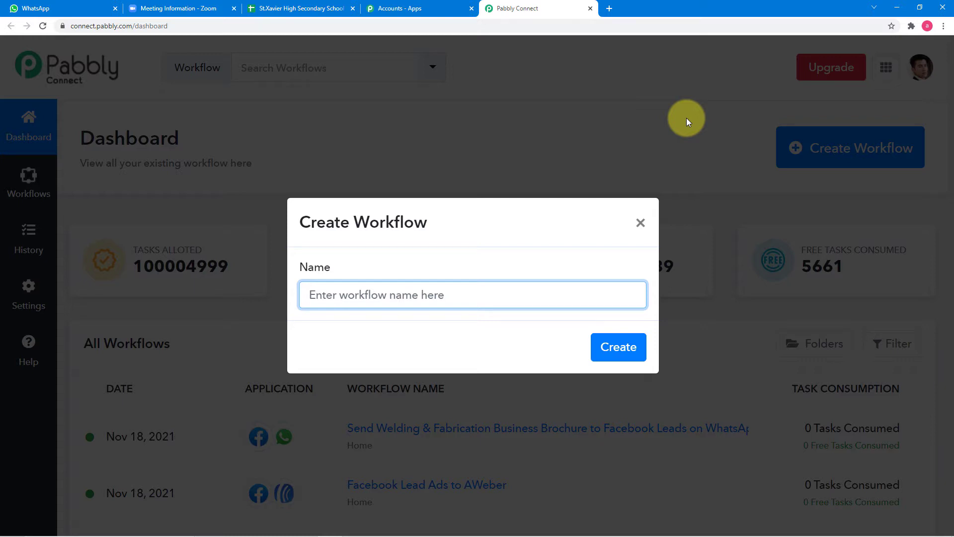
text(Inform about Upcoming Zoom Meeting to Parents on WhatsApp)
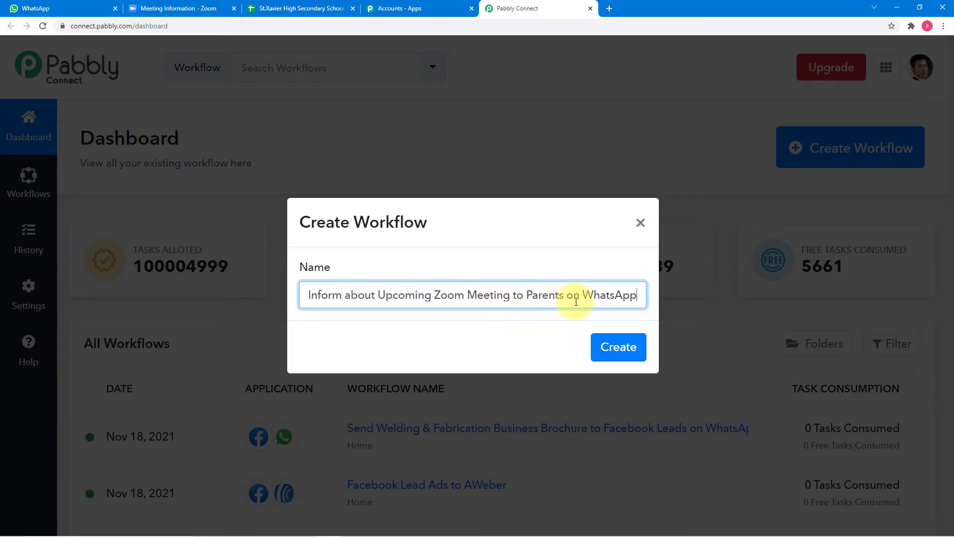
click(621, 352)
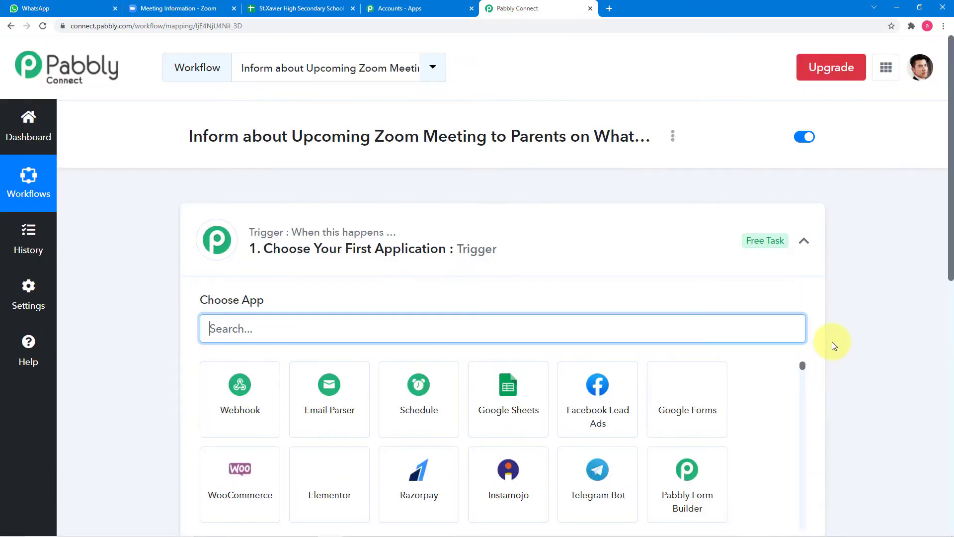
click(809, 246)
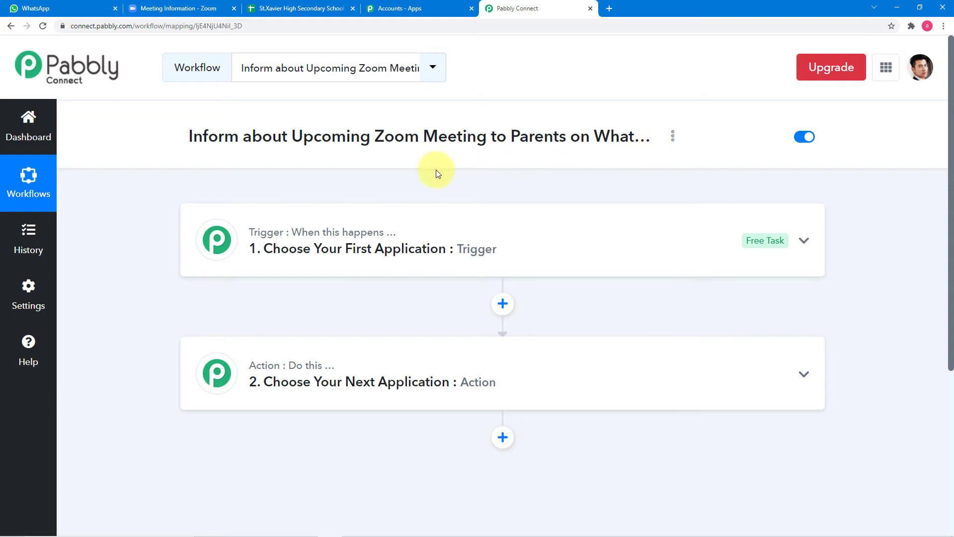
Step: Set the workflow's trigger application to Zoom with the Configure Webhooks event
click(298, 264)
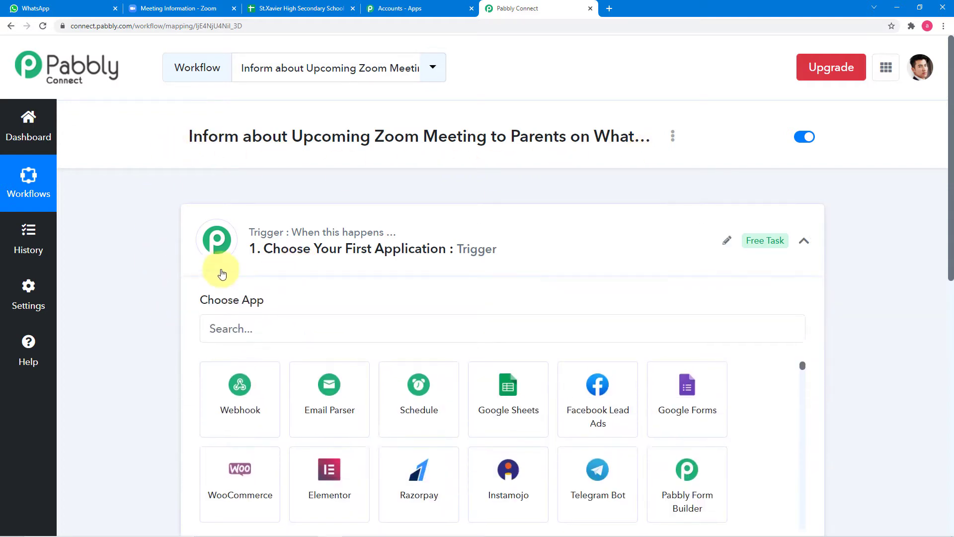
scroll(114, 274, down, 4)
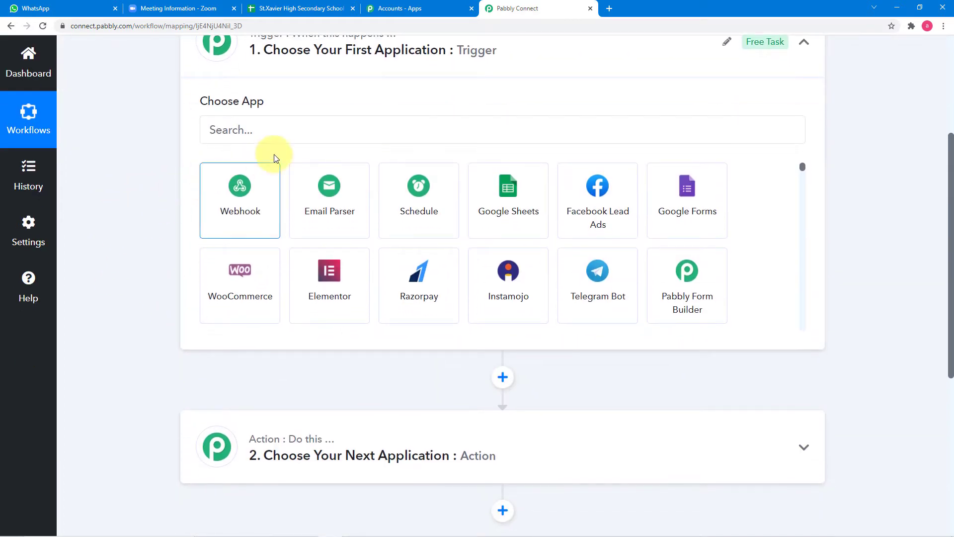
click(306, 133)
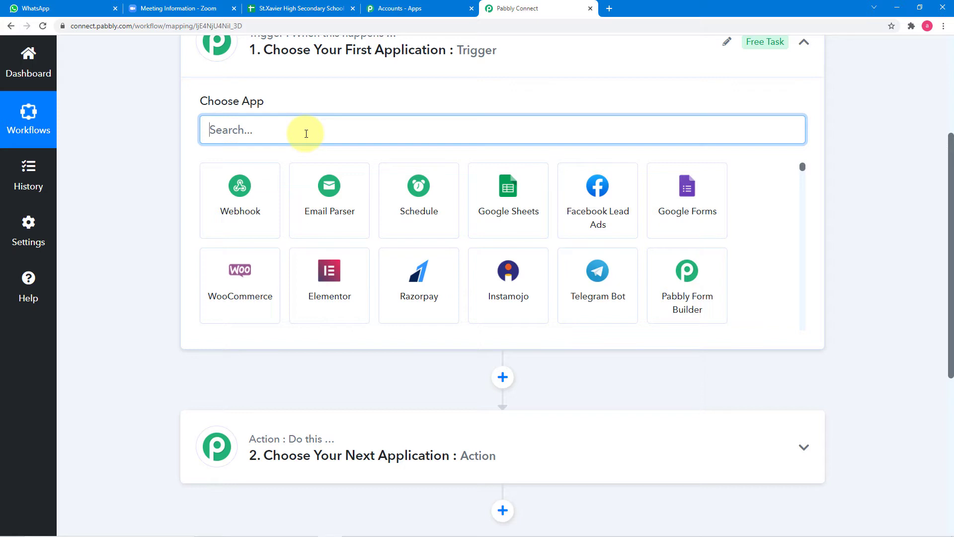
text(zoom)
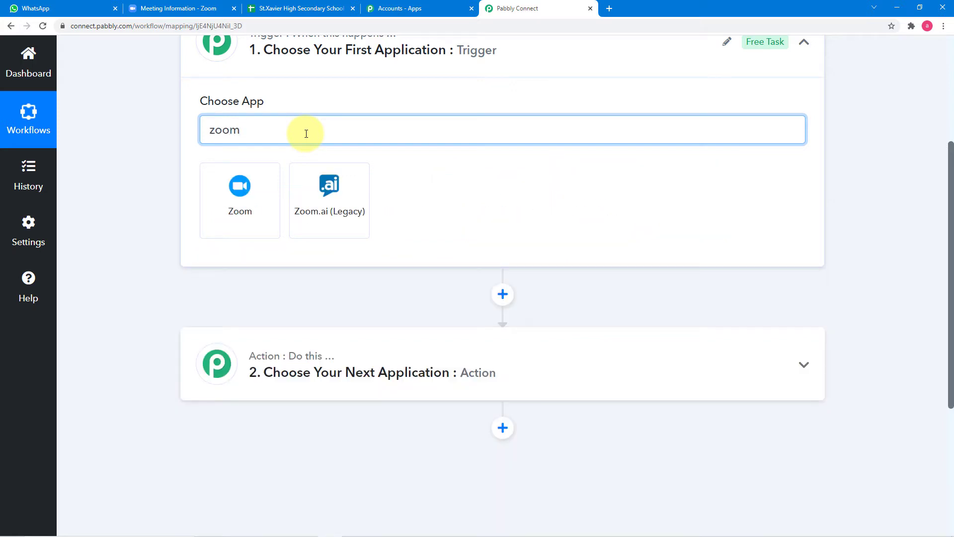
click(248, 210)
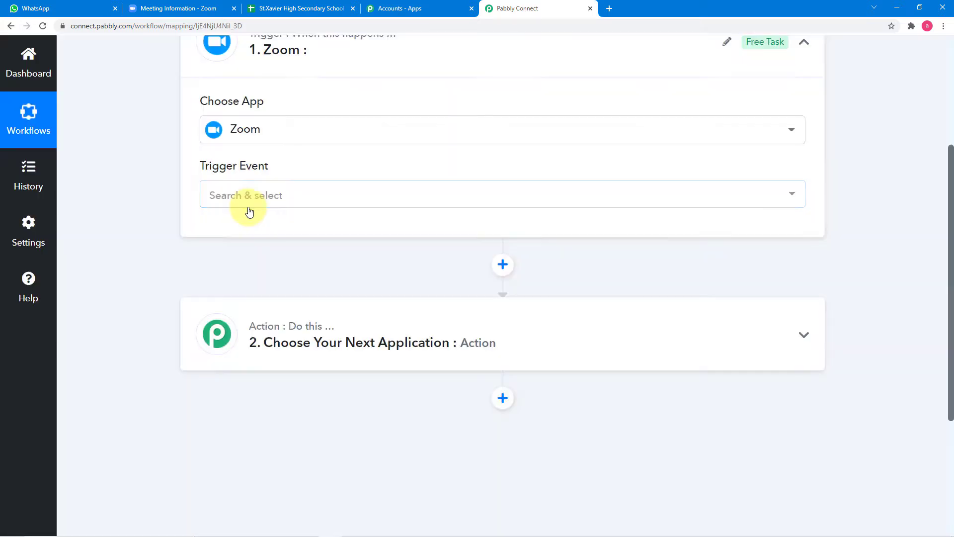
click(261, 193)
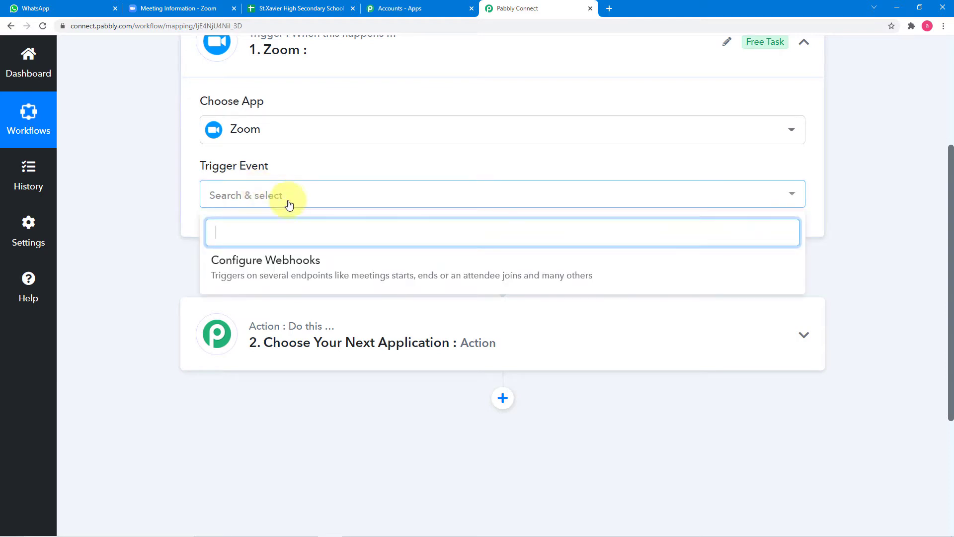
click(305, 271)
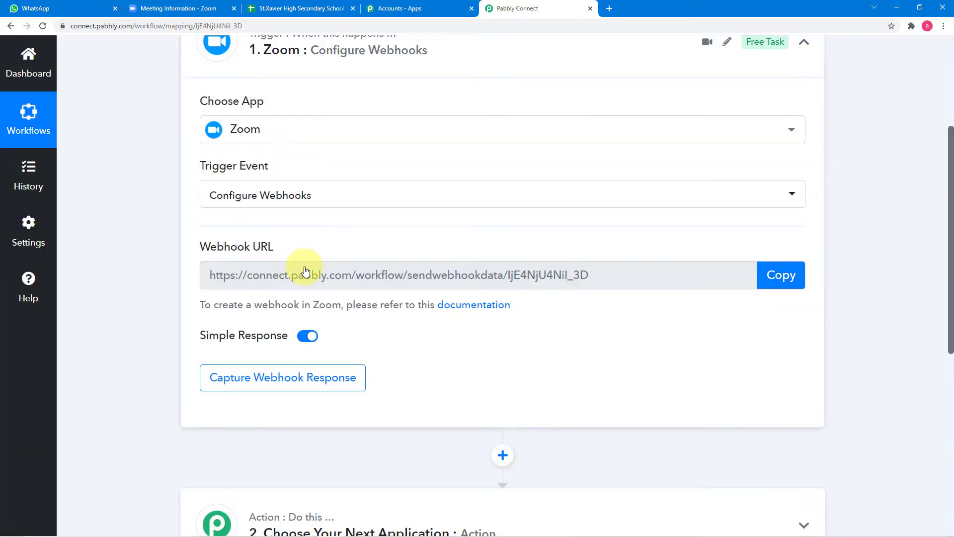
Step: Open the documentation on creating a Zoom webhook and skim its first setup instructions
scroll(305, 270, up, 2)
scroll(305, 270, down, 2)
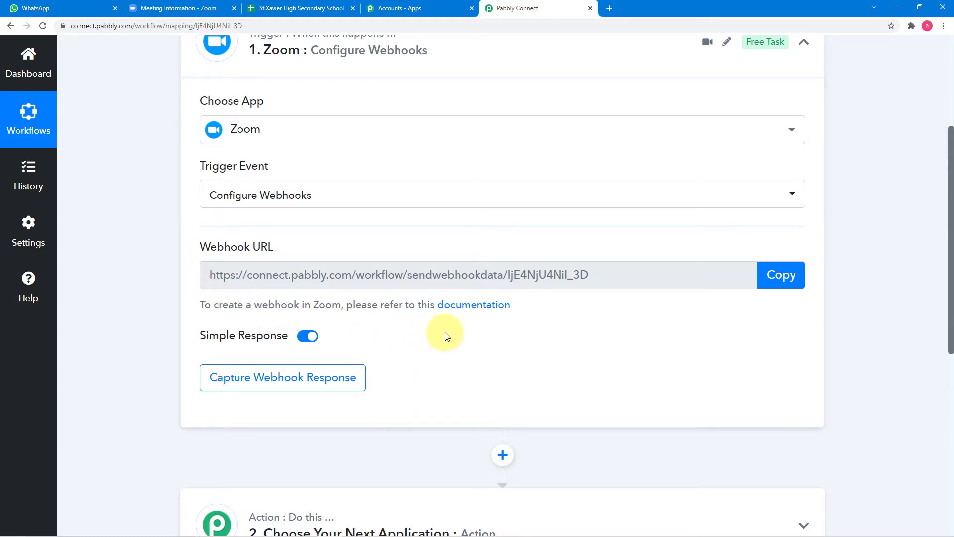
click(460, 306)
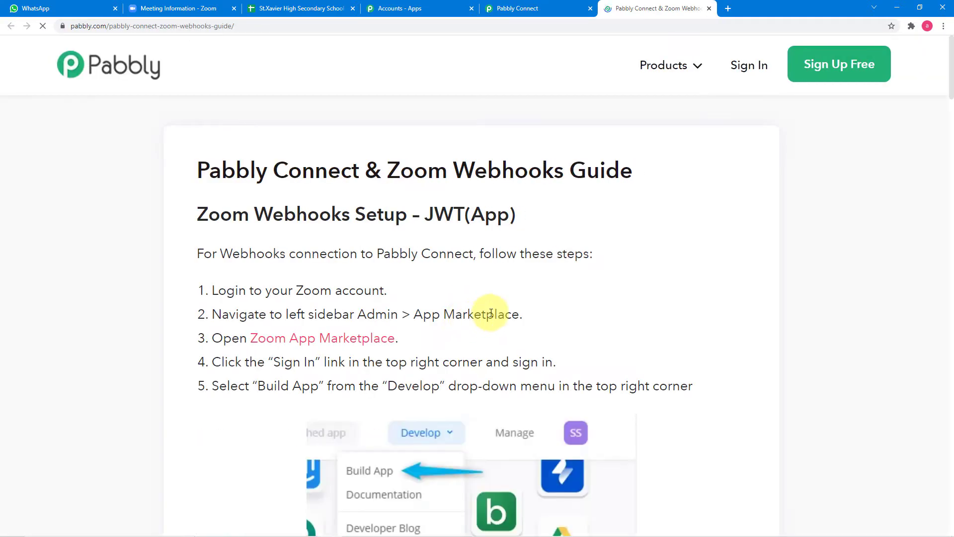
scroll(484, 281, down, 2)
scroll(487, 285, down, 4)
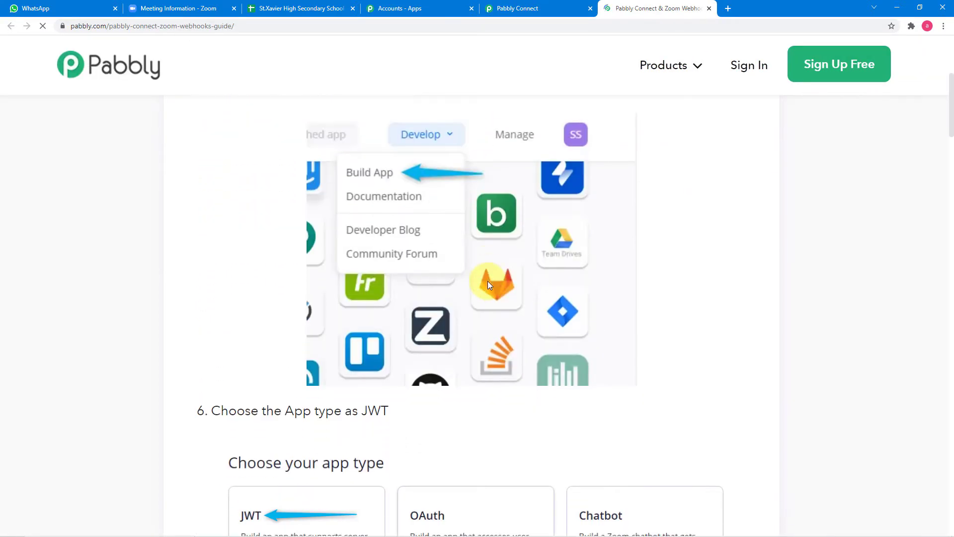
scroll(487, 281, up, 4)
scroll(489, 281, up, 2)
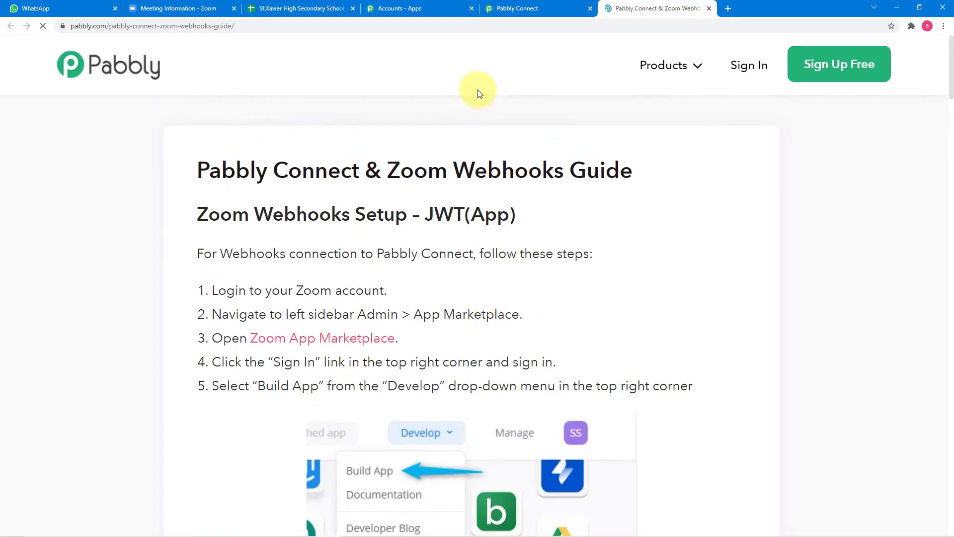
Step: From the Zoom account's advanced admin options, open the App Marketplace and go to its Build App page
click(175, 9)
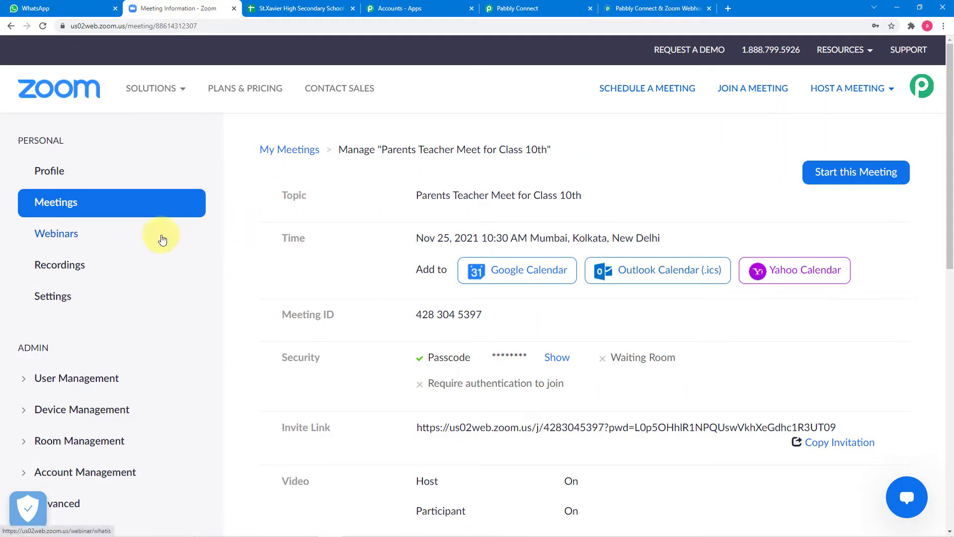
scroll(159, 234, down, 3)
scroll(162, 240, down, 1)
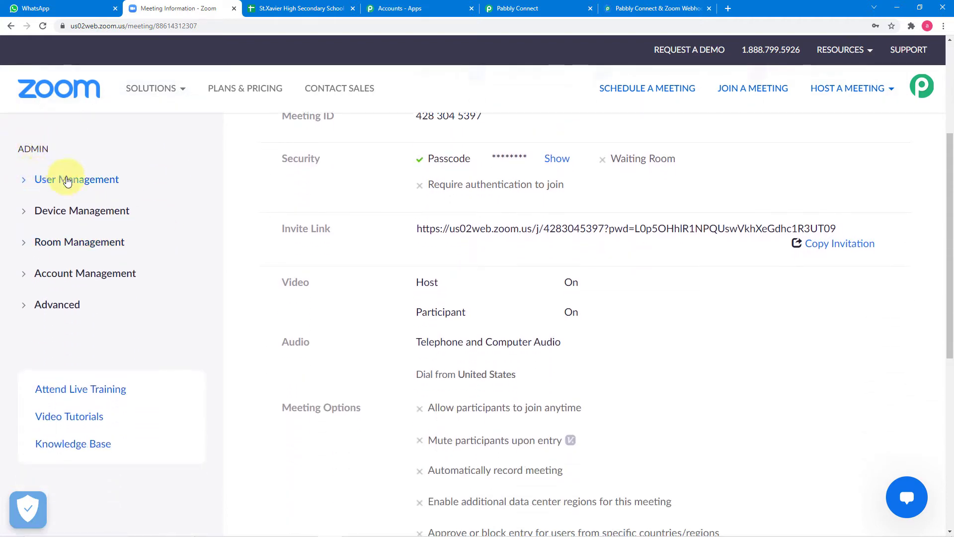
click(64, 309)
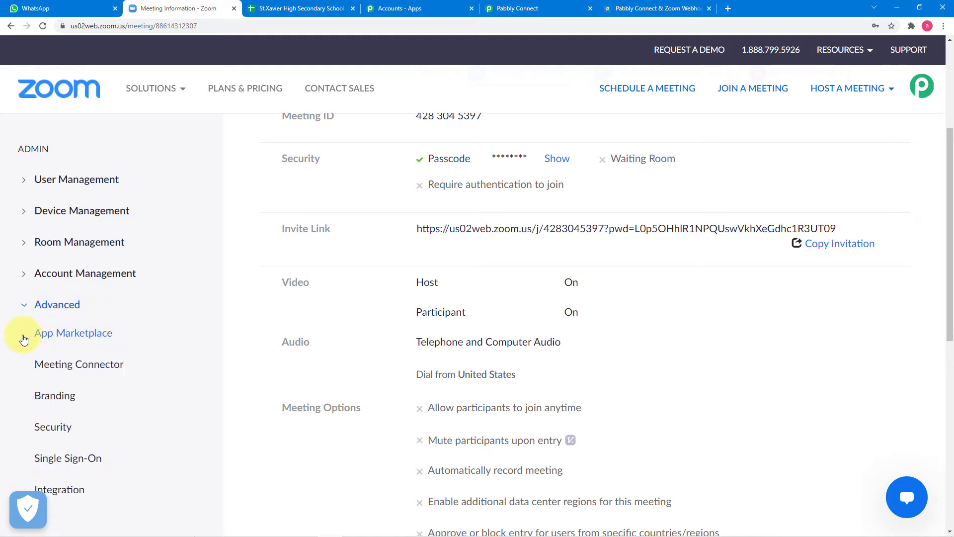
click(101, 341)
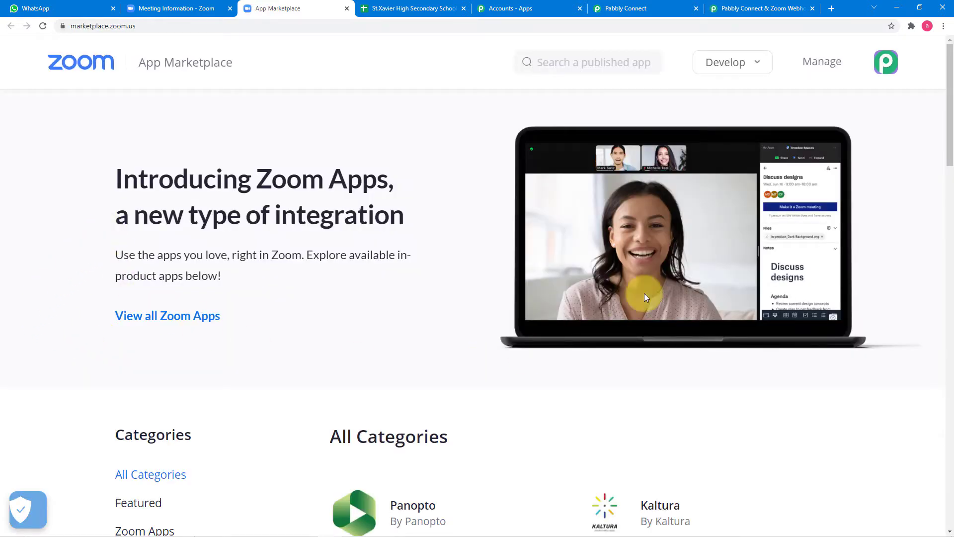
click(745, 62)
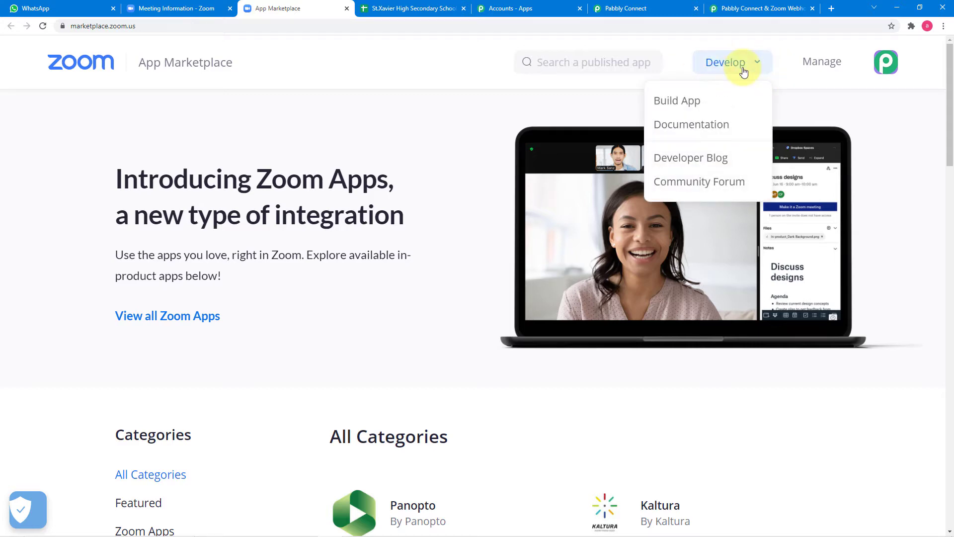
click(688, 106)
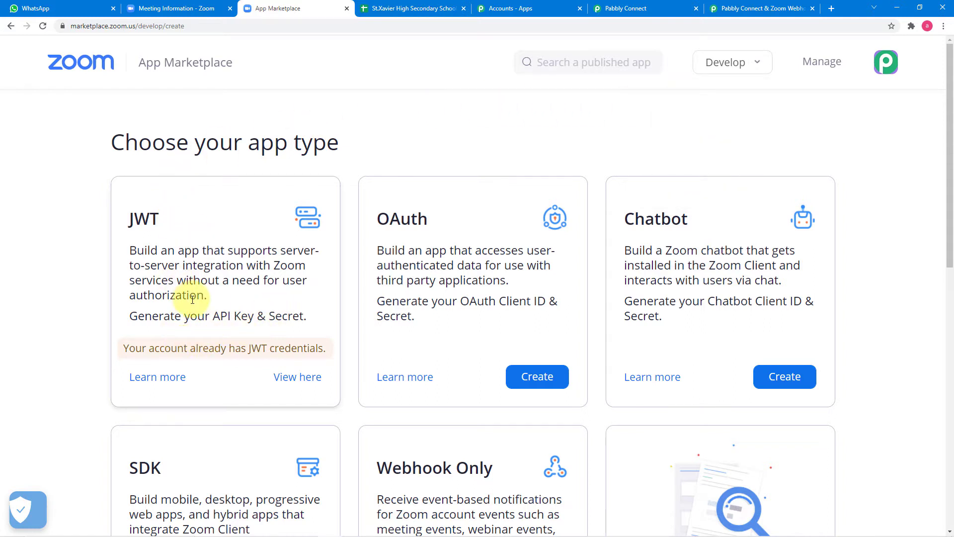
scroll(199, 333, down, 1)
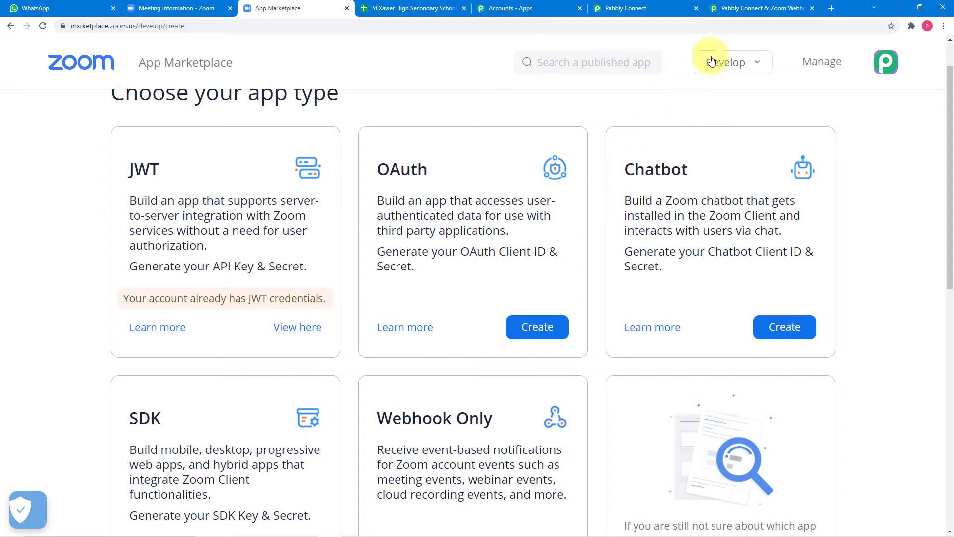
Step: Read the Zoom webhooks guide from choosing the JWT app type to enabling event subscriptions, and return to the marketplace's app types
click(741, 9)
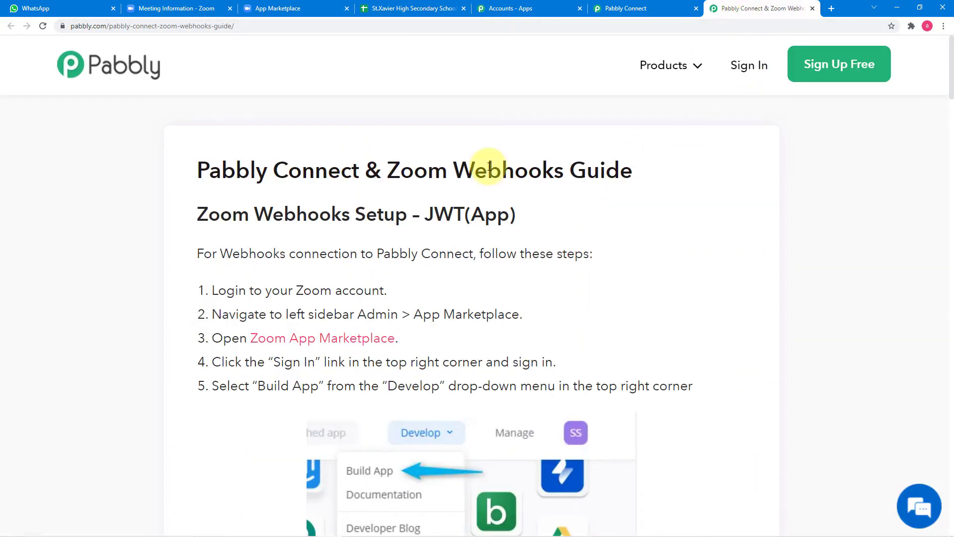
scroll(489, 166, down, 7)
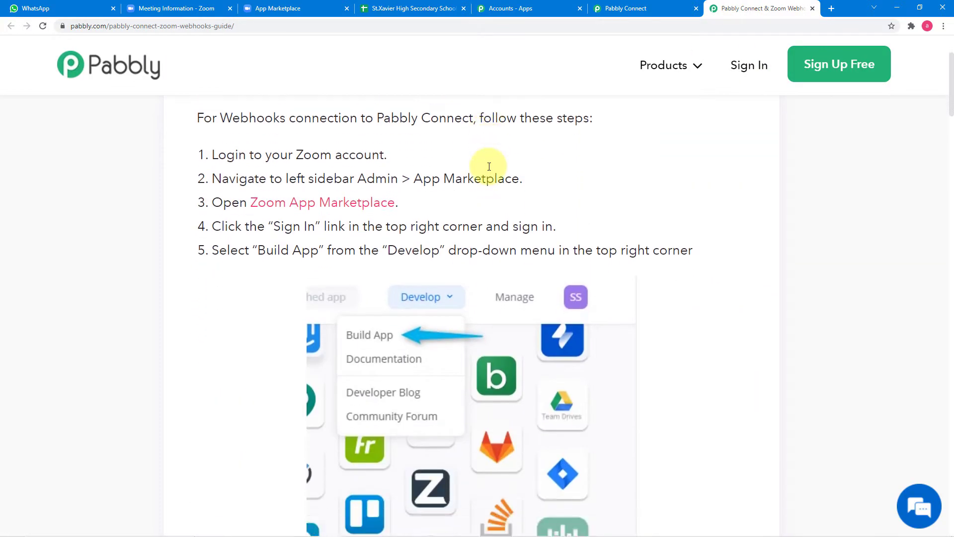
scroll(490, 166, down, 3)
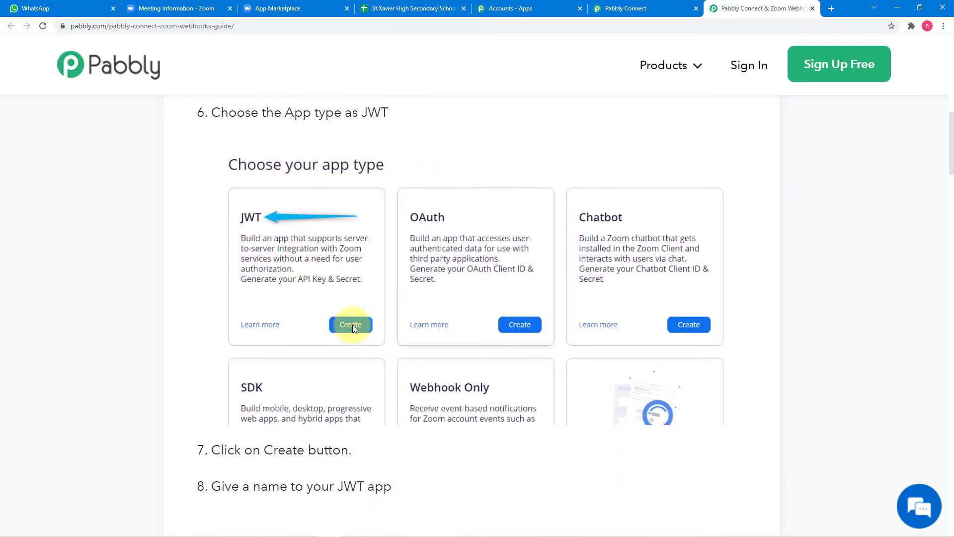
scroll(353, 326, down, 6)
scroll(354, 328, down, 1)
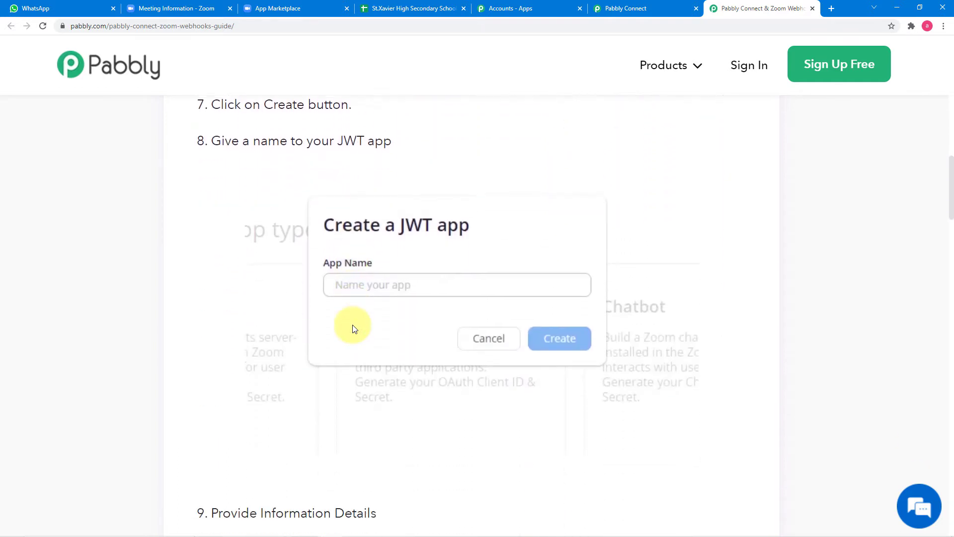
scroll(493, 307, down, 2)
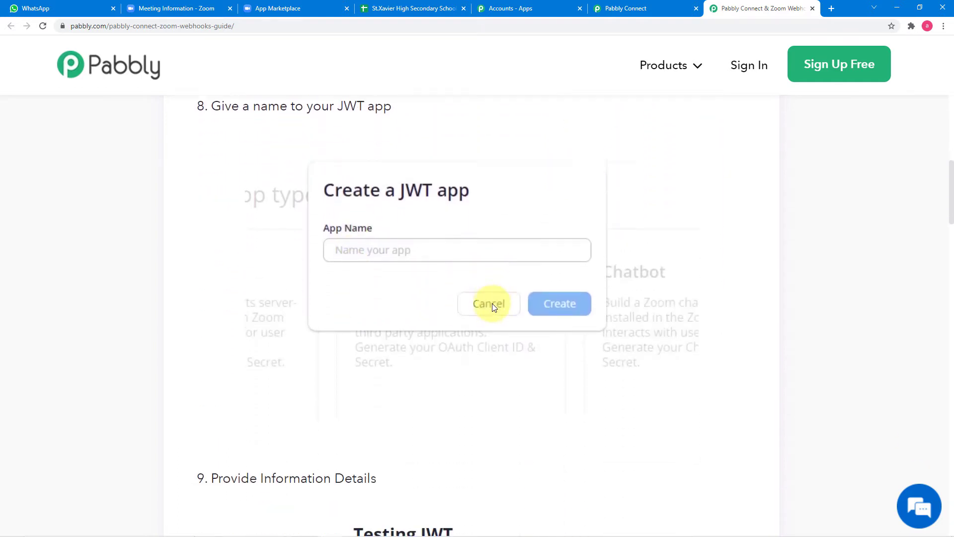
scroll(444, 294, down, 4)
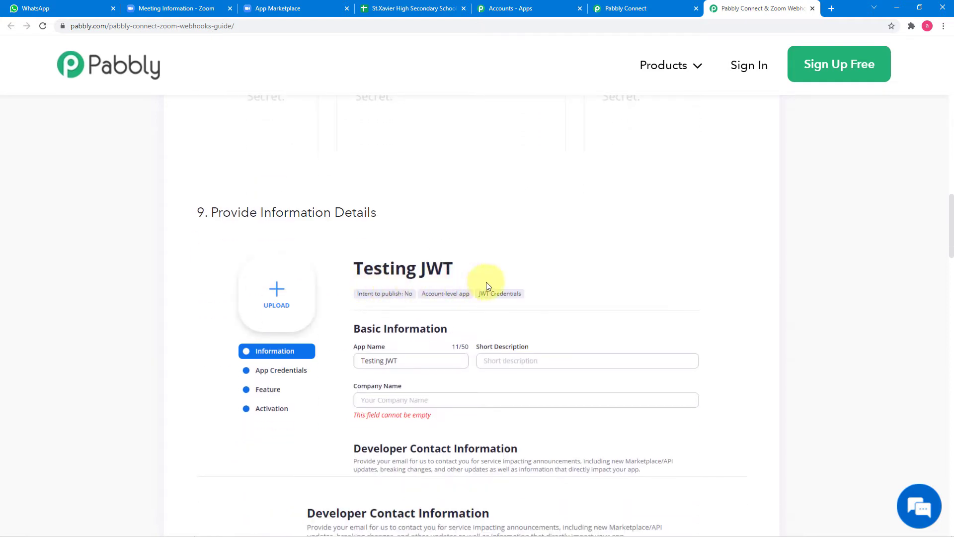
scroll(488, 283, down, 3)
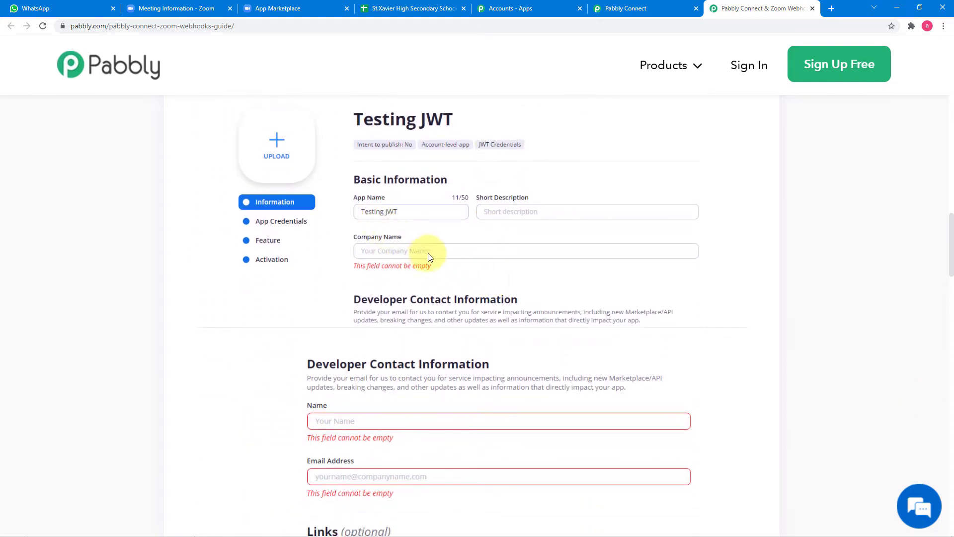
scroll(478, 272, down, 1)
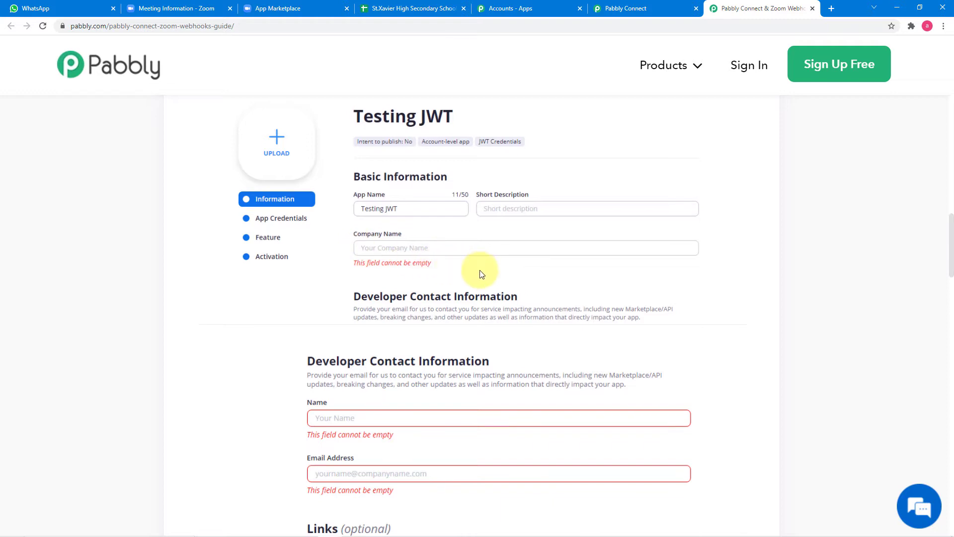
scroll(480, 274, down, 2)
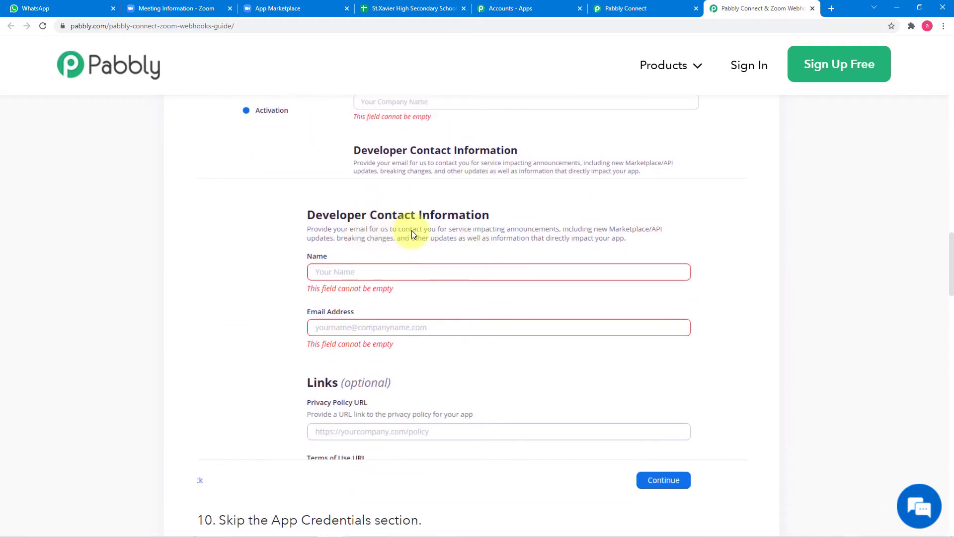
scroll(485, 247, down, 1)
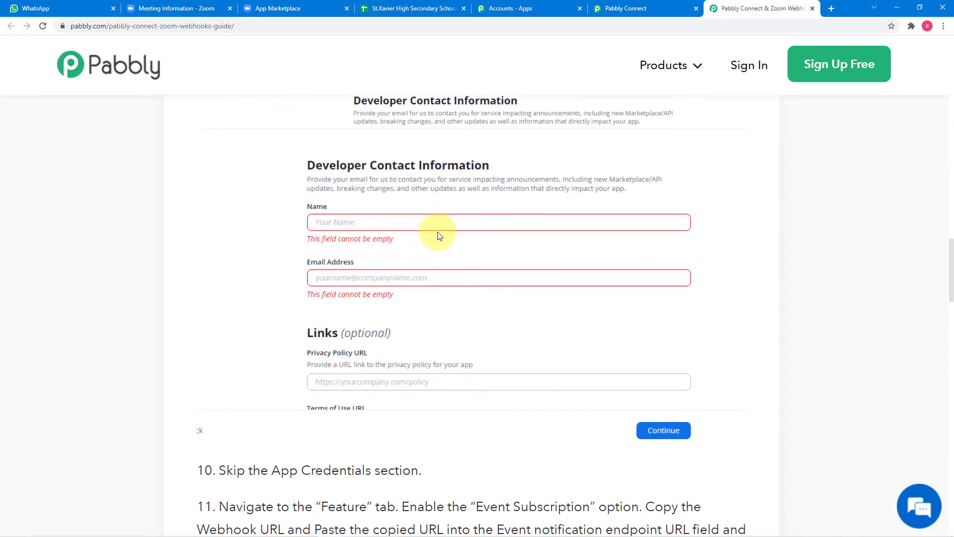
scroll(425, 281, down, 2)
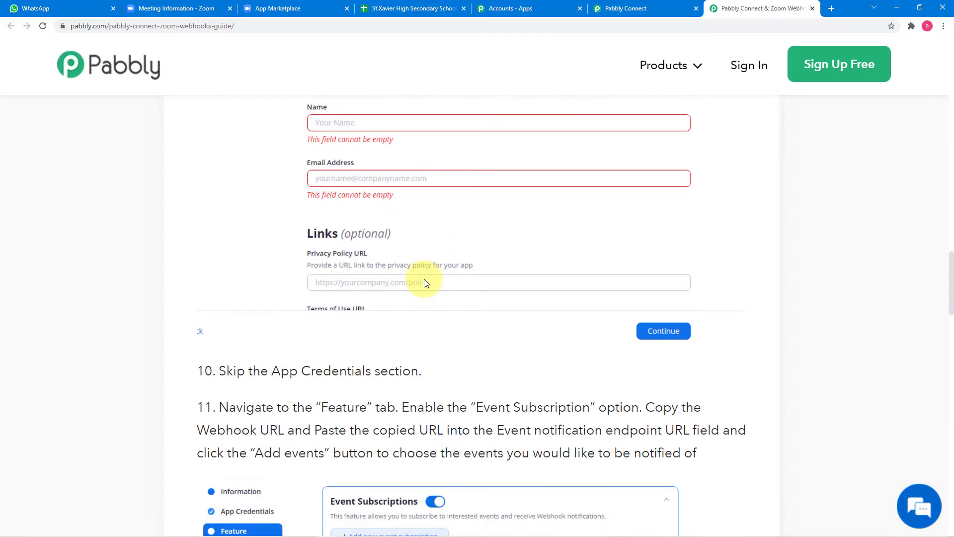
scroll(441, 316, down, 1)
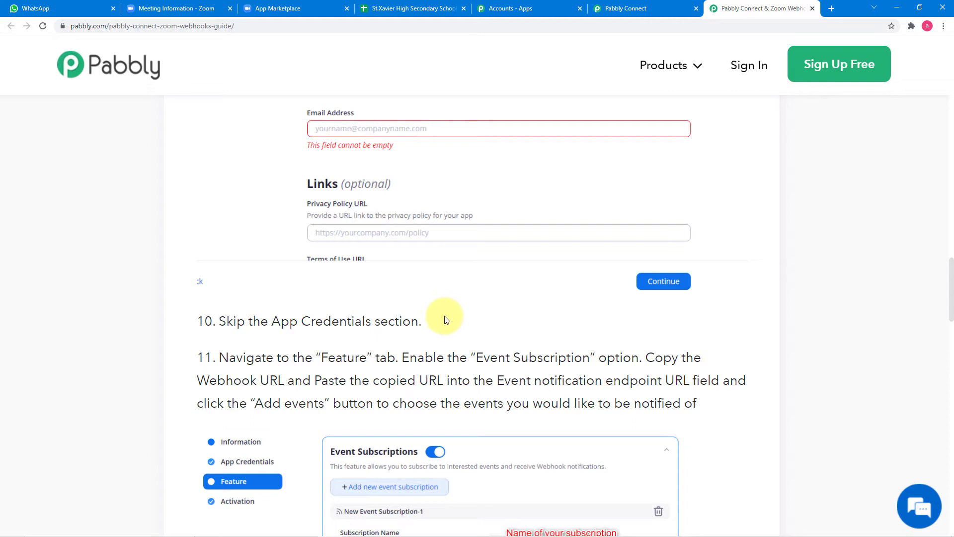
click(301, 12)
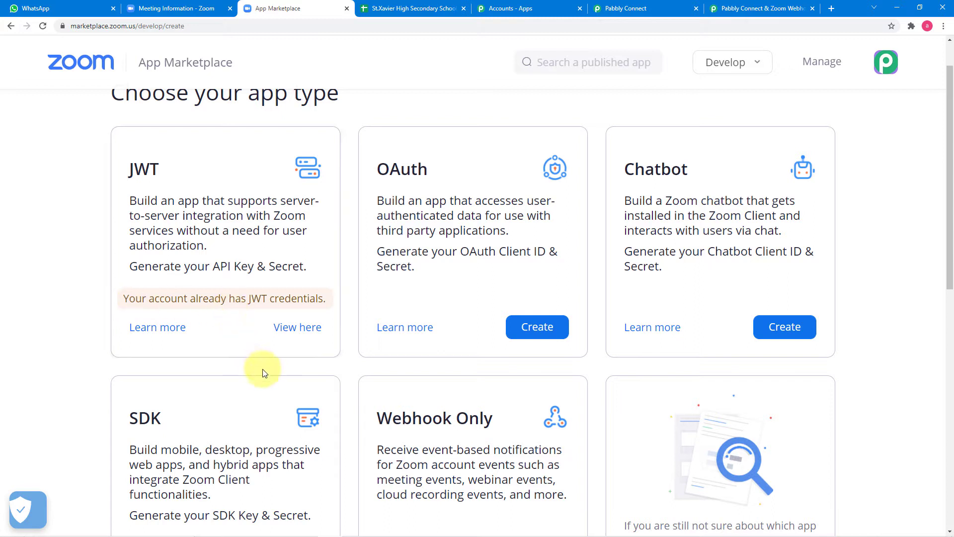
Step: Open the existing JWT app's feature settings and expand its list of event subscriptions
click(309, 332)
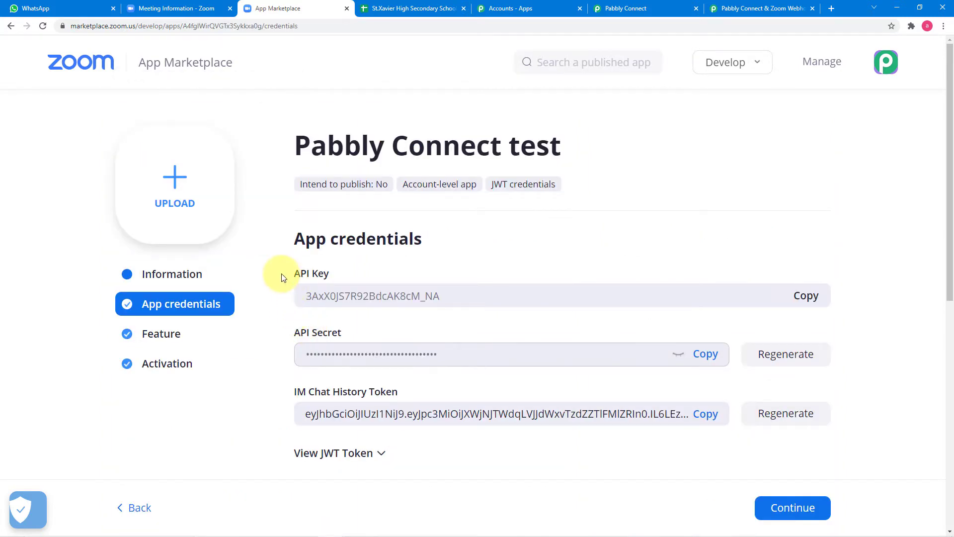
click(166, 341)
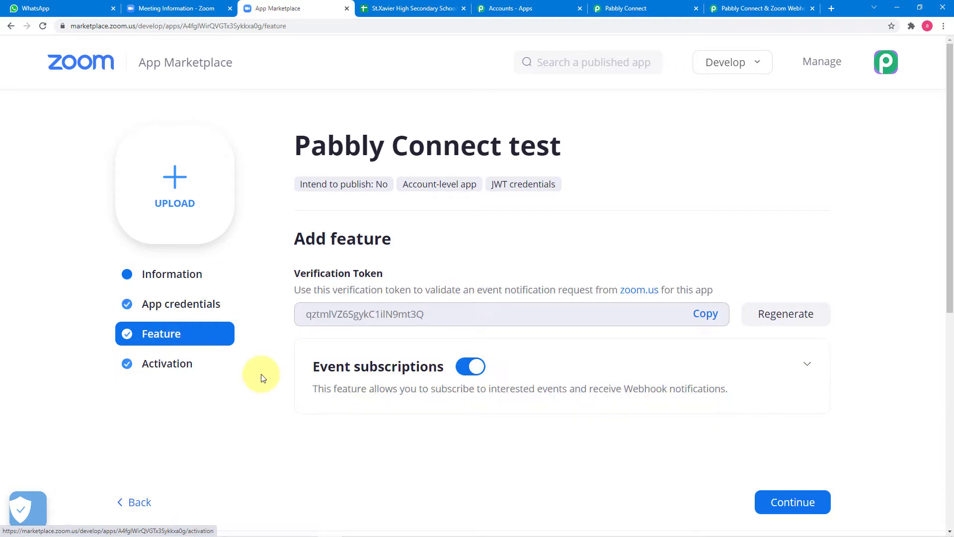
scroll(257, 375, down, 2)
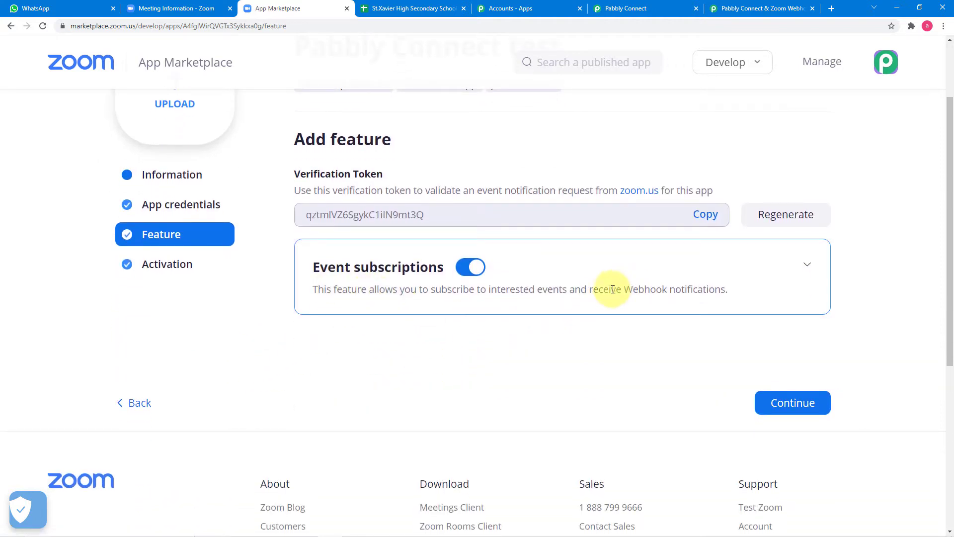
click(807, 271)
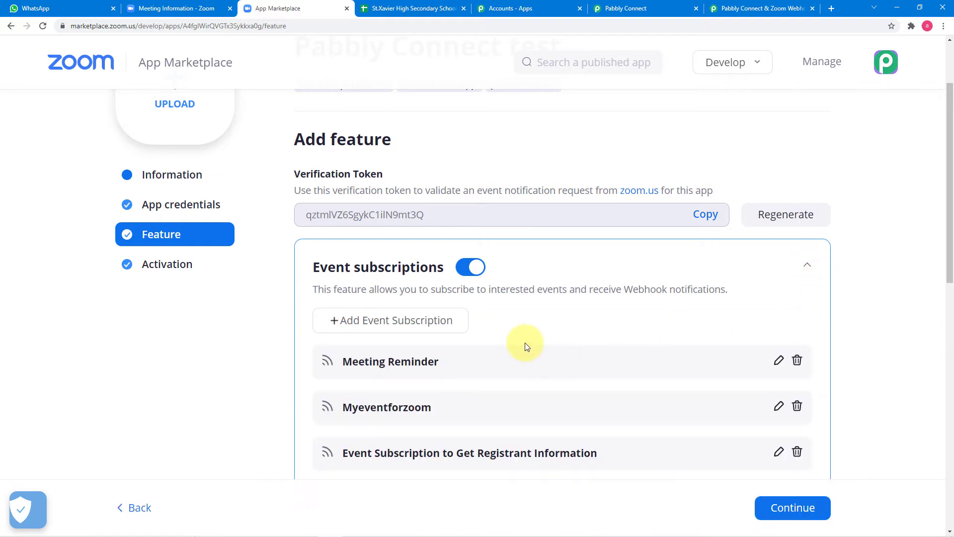
scroll(525, 341, down, 4)
scroll(526, 346, up, 2)
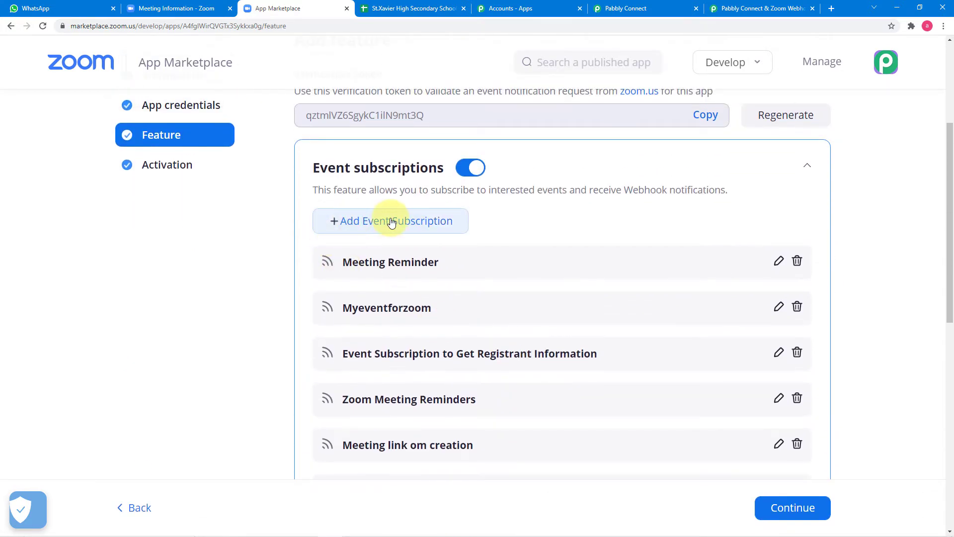
Step: Add a new event subscription to the JWT app and name it "For PTM"
click(392, 222)
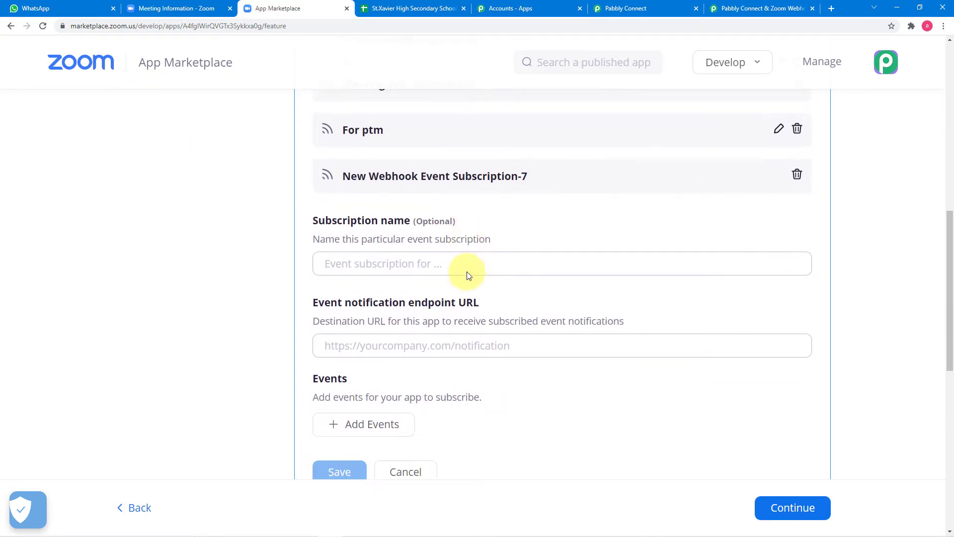
scroll(467, 276, down, 1)
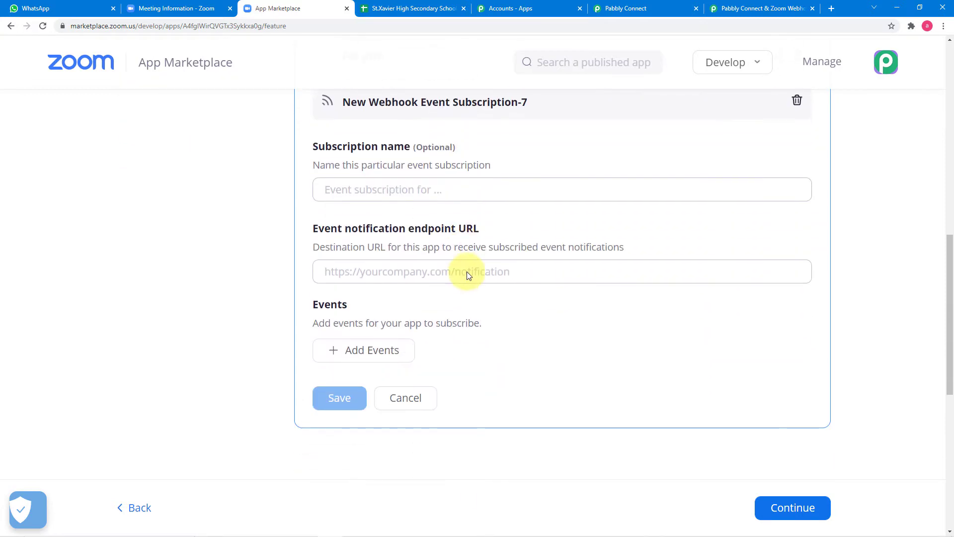
click(411, 195)
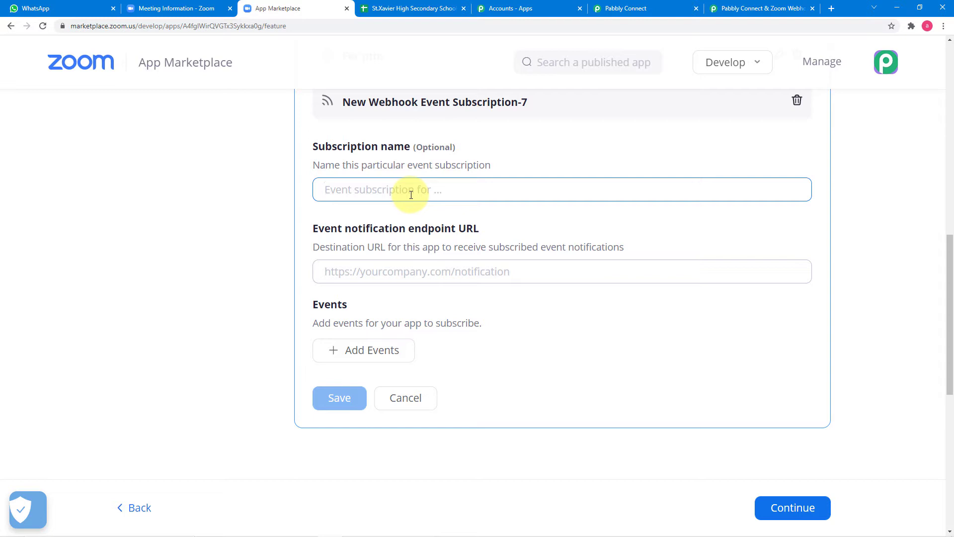
text(For PTM)
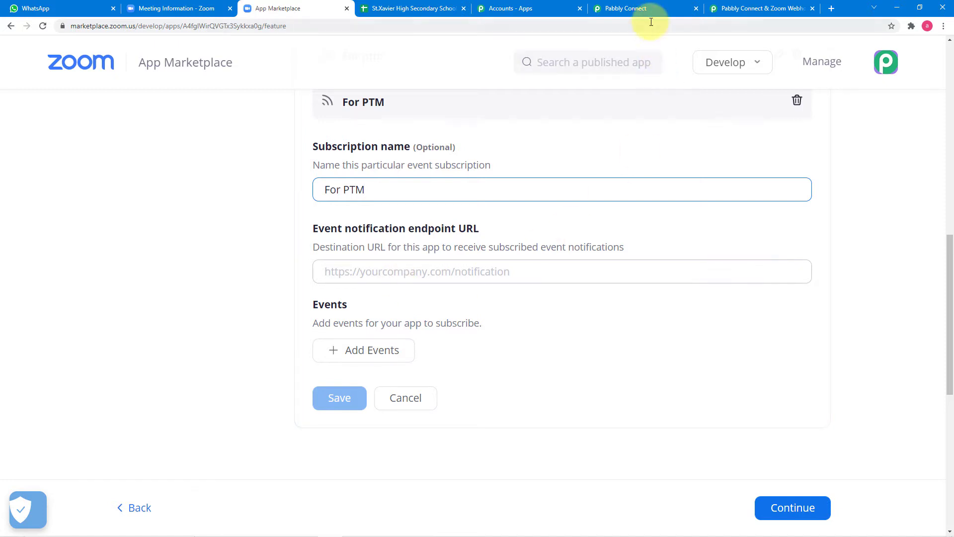
Step: Copy the Zoom trigger's webhook URL from Pabbly Connect and paste it as the new subscription's event notification endpoint URL
click(650, 11)
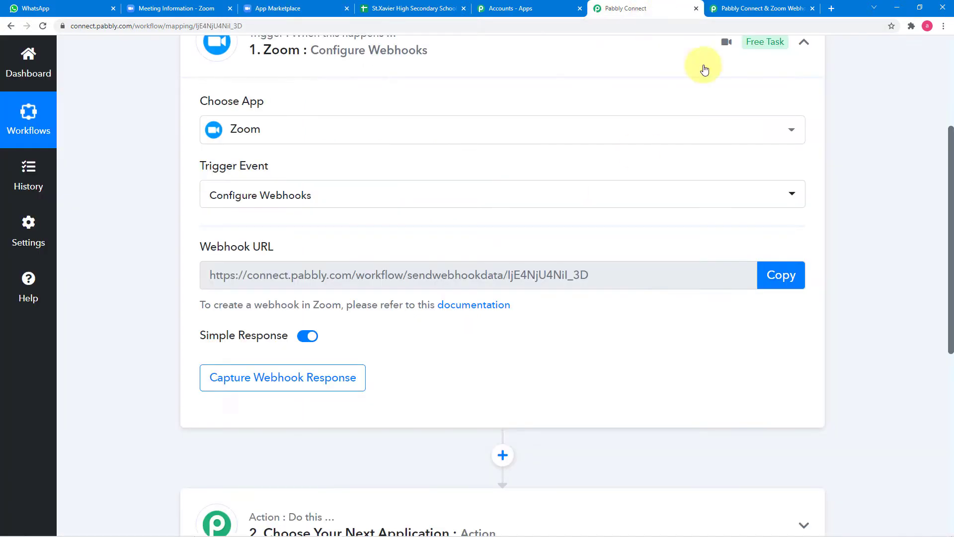
click(772, 269)
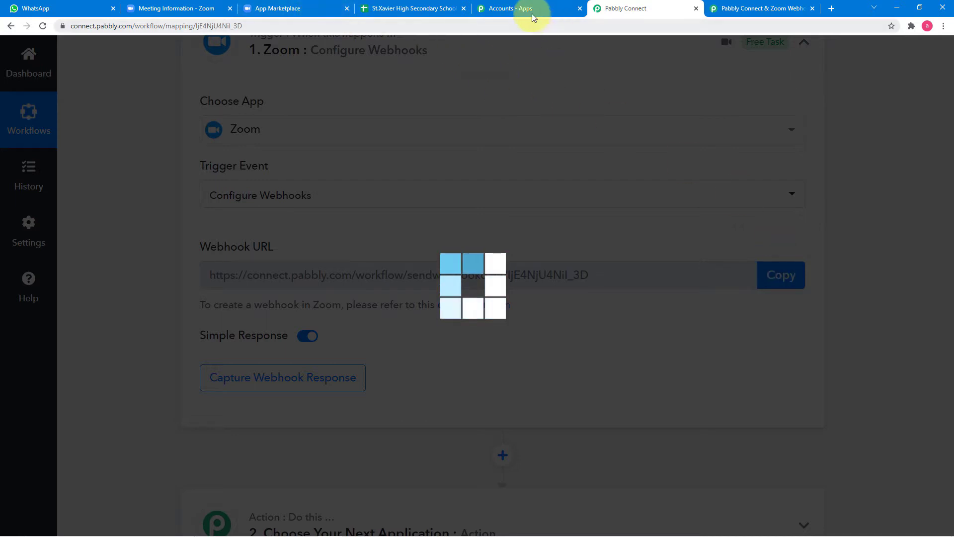
click(298, 8)
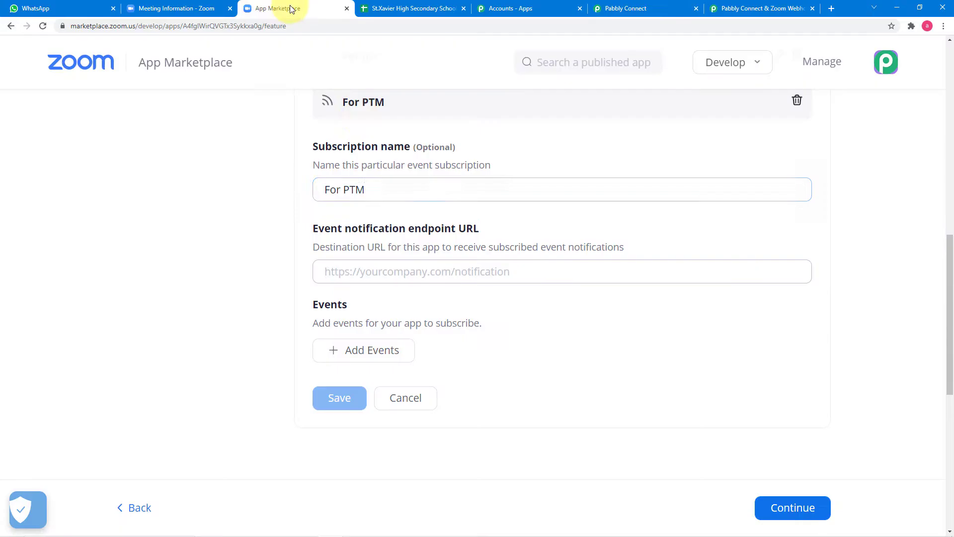
click(340, 271)
right_click(340, 271)
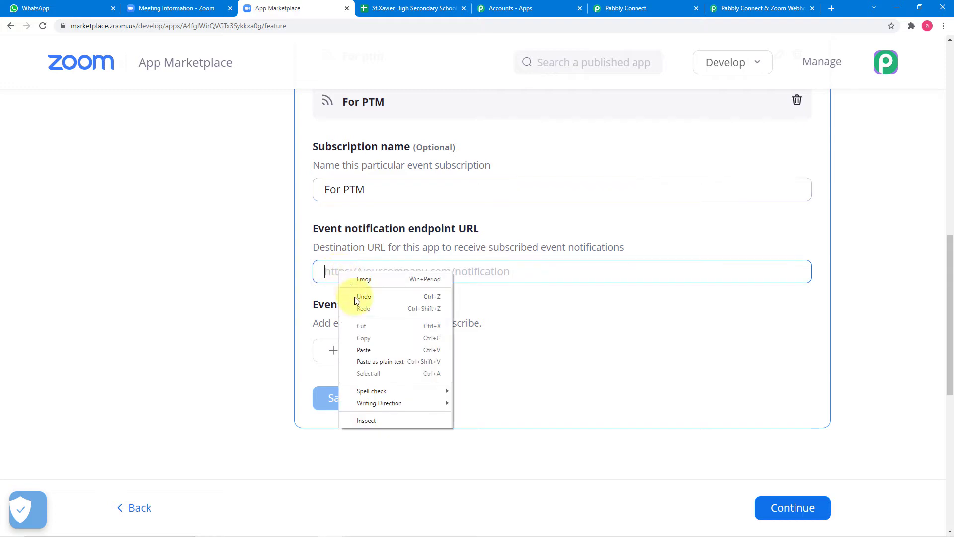
click(367, 350)
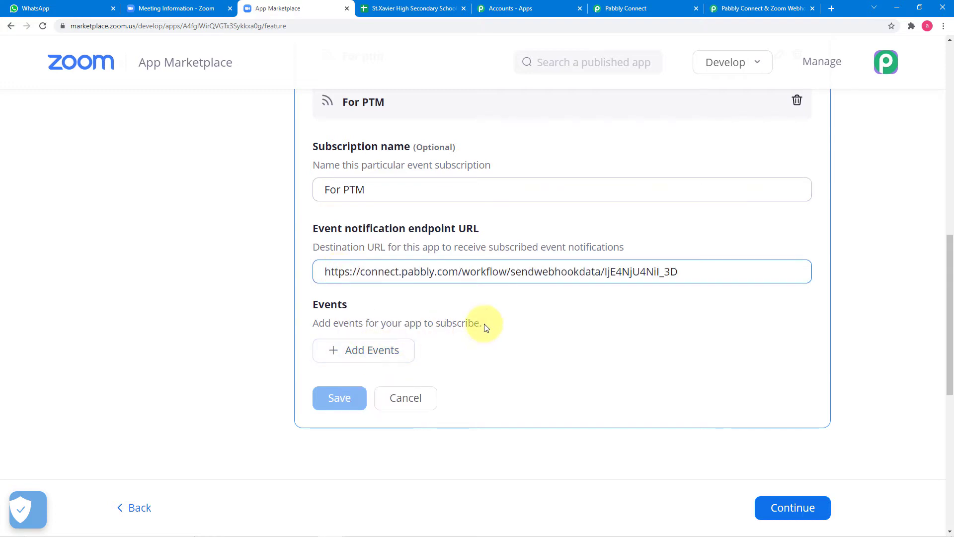
Step: Add the meeting event type "Meeting has been created" to the For PTM subscription
click(404, 352)
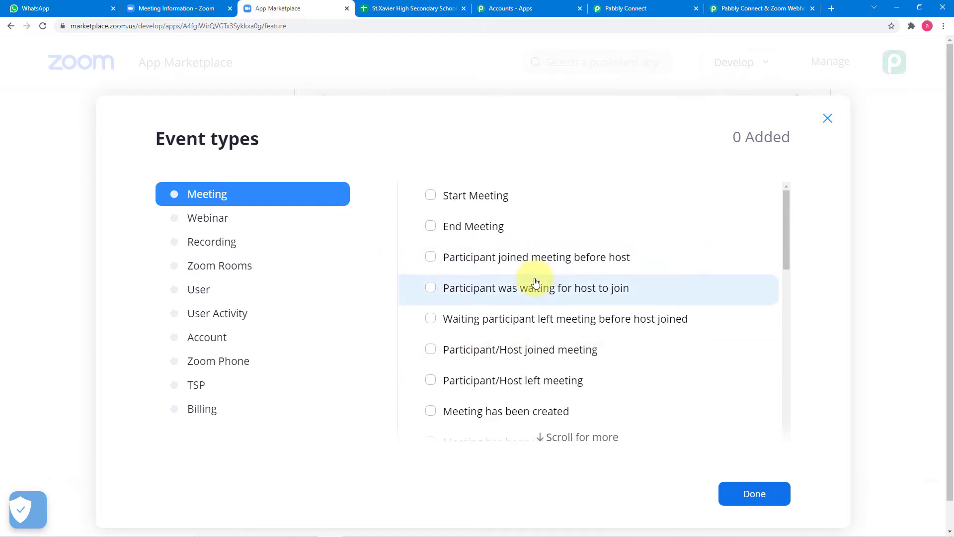
scroll(533, 338, down, 1)
scroll(531, 313, down, 1)
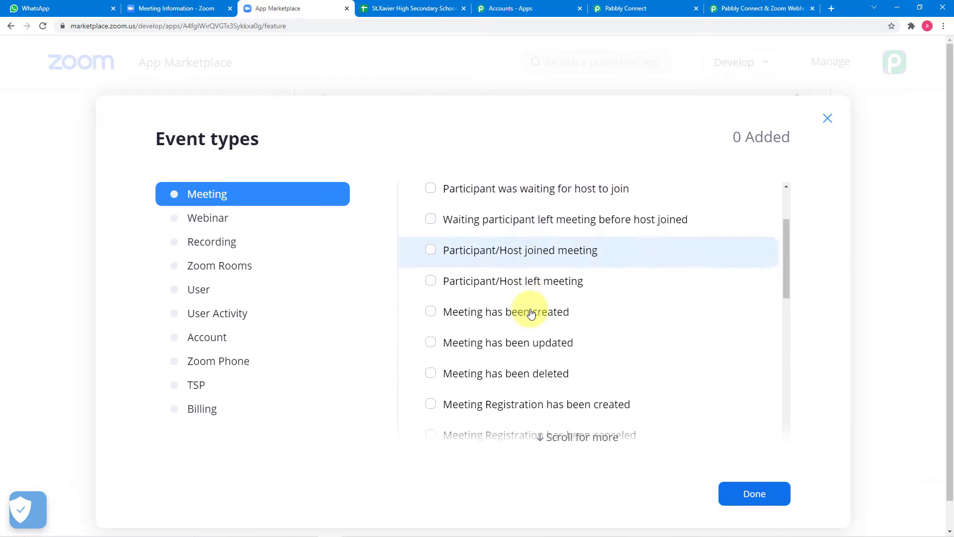
click(429, 313)
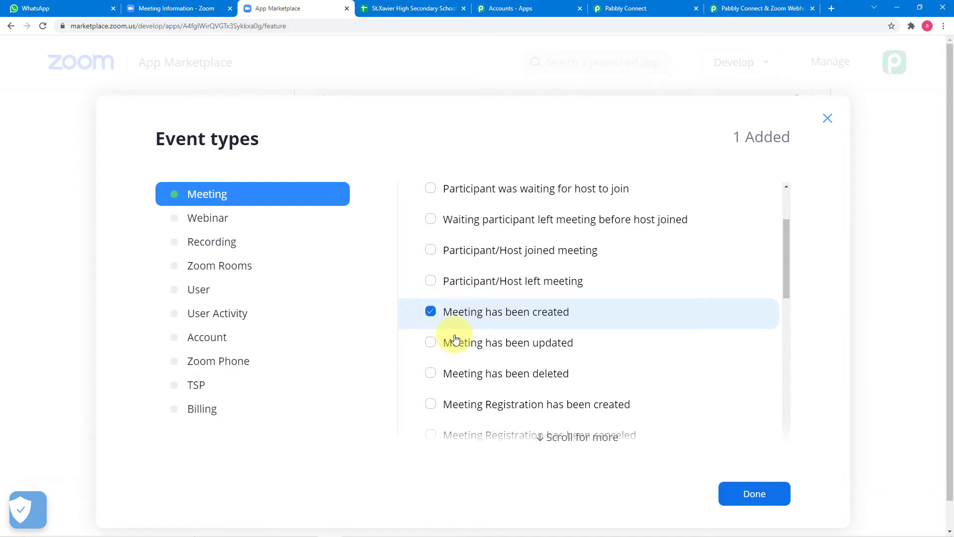
click(756, 494)
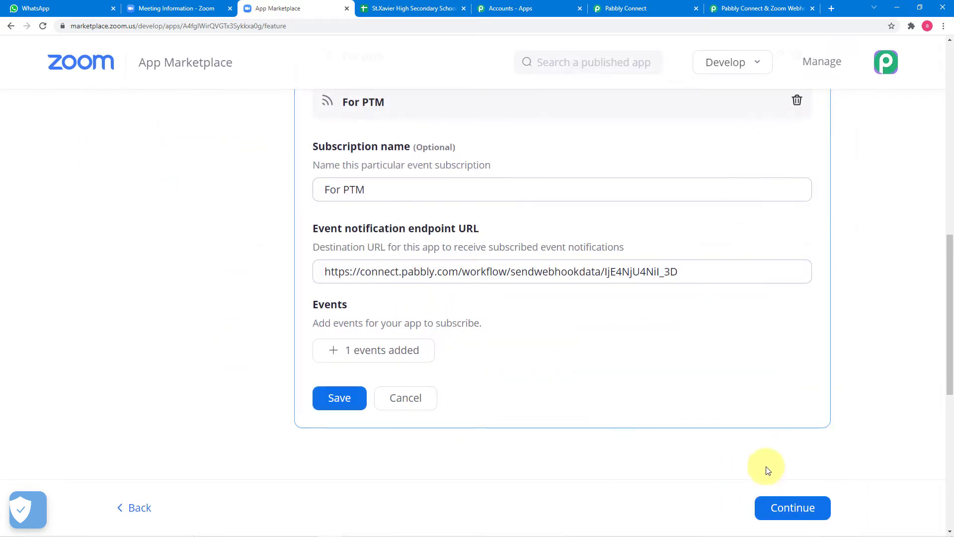
Step: Save the For PTM event subscription and continue to the app's activation page
click(342, 396)
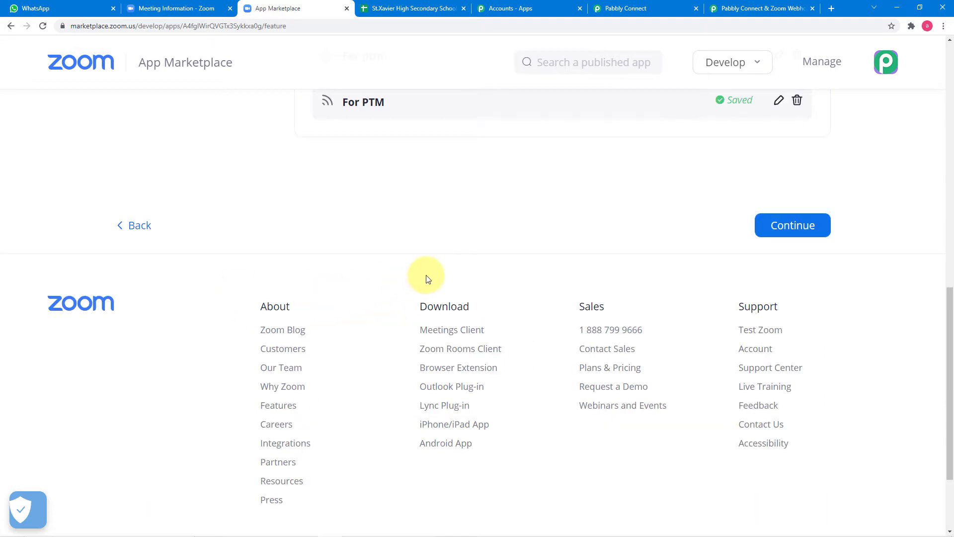
scroll(427, 278, up, 2)
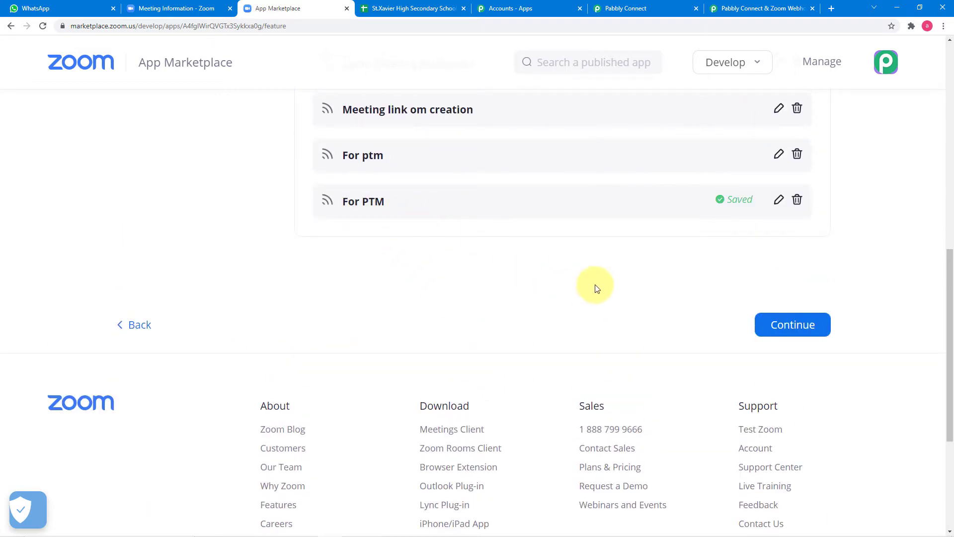
scroll(743, 277, down, 1)
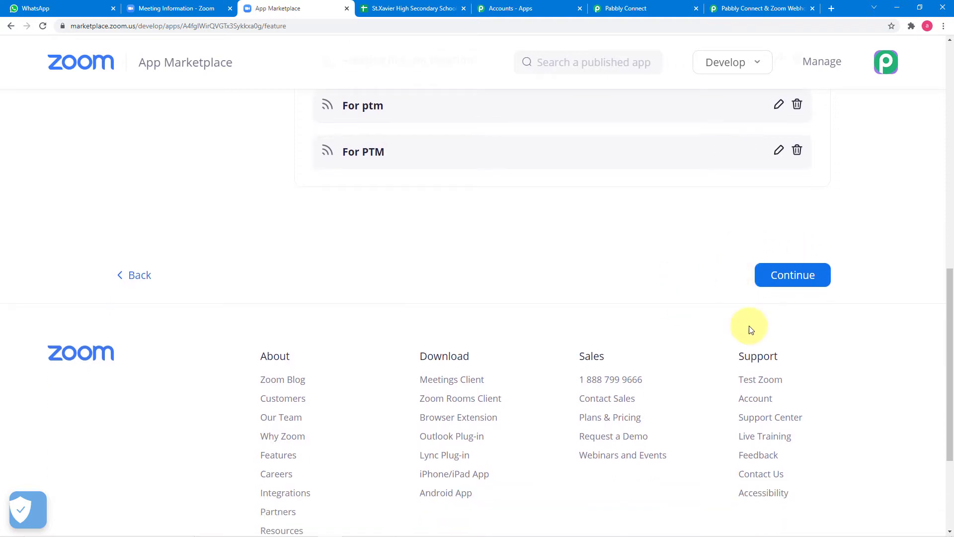
click(808, 275)
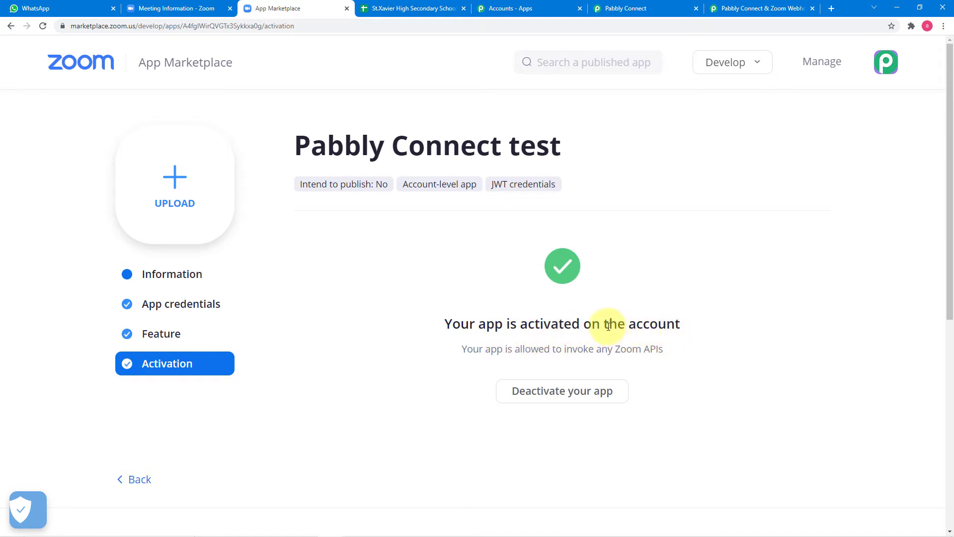
Step: Review the Zoom trigger's webhook capture in Pabbly Connect, and open the form for scheduling a new meeting in the Zoom account
click(624, 12)
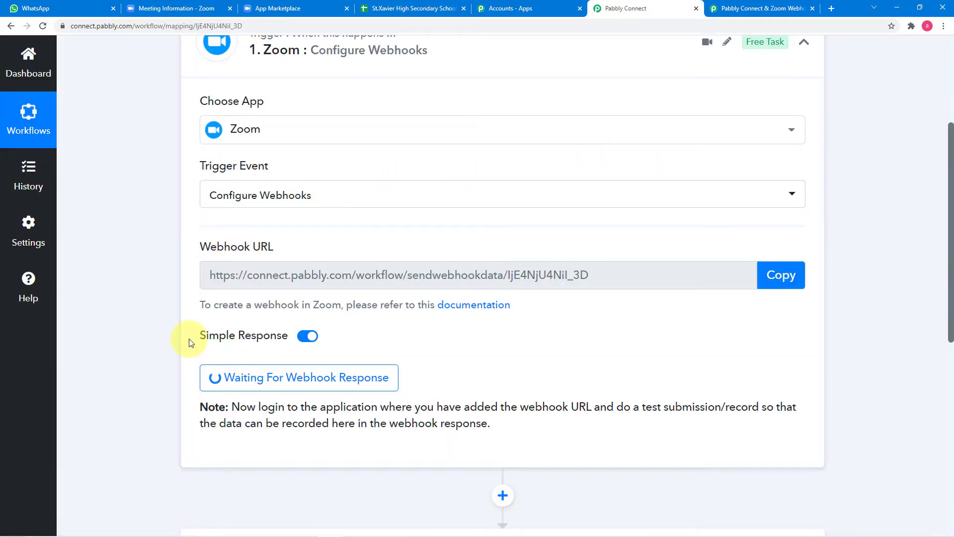
scroll(232, 298, down, 2)
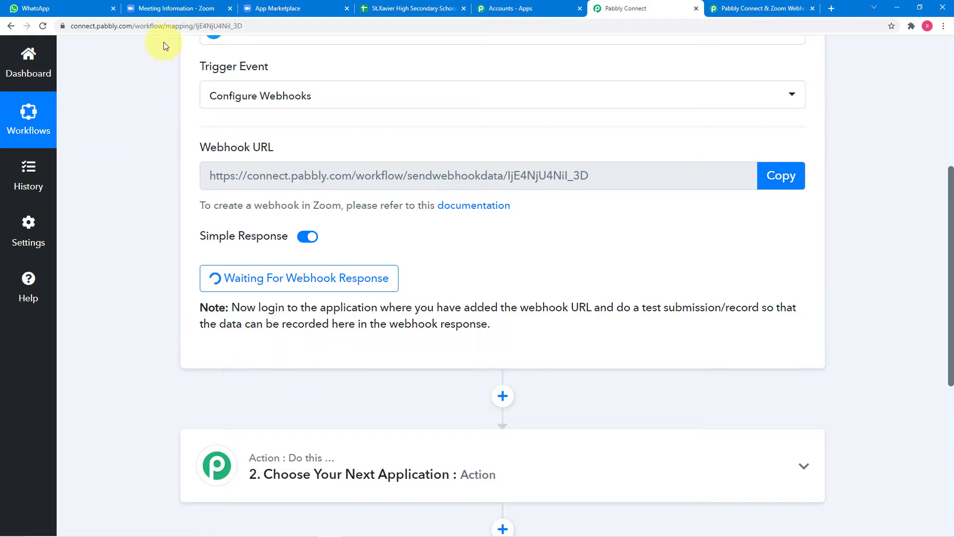
click(186, 8)
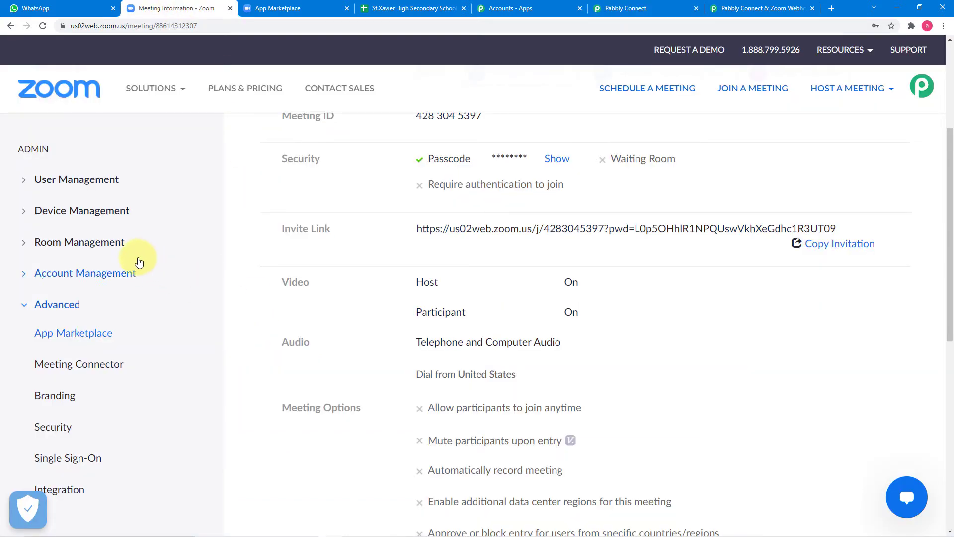
scroll(209, 313, up, 4)
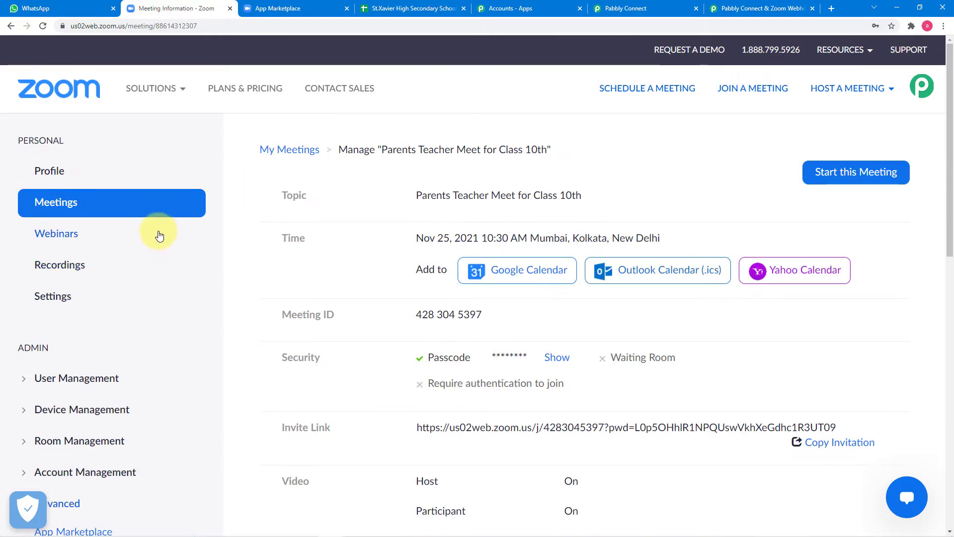
click(152, 215)
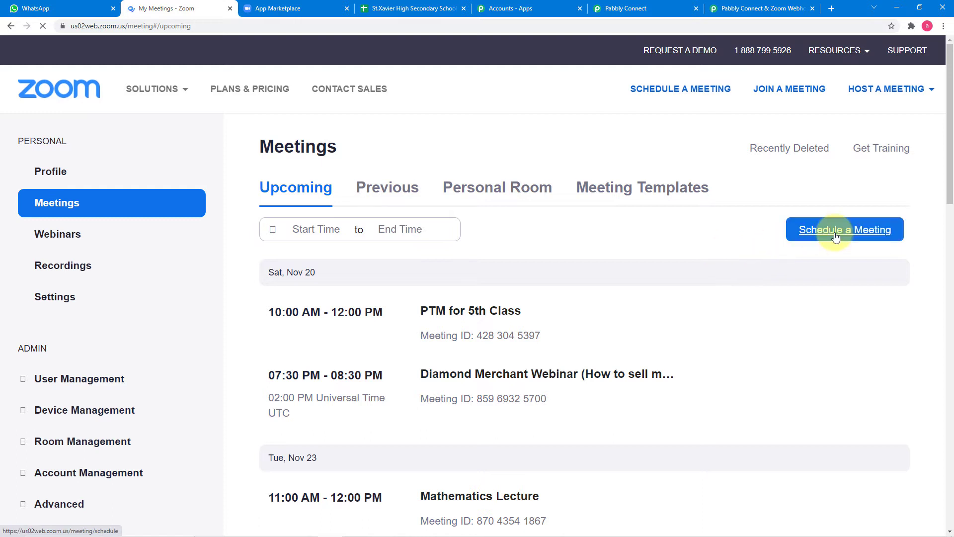
click(836, 237)
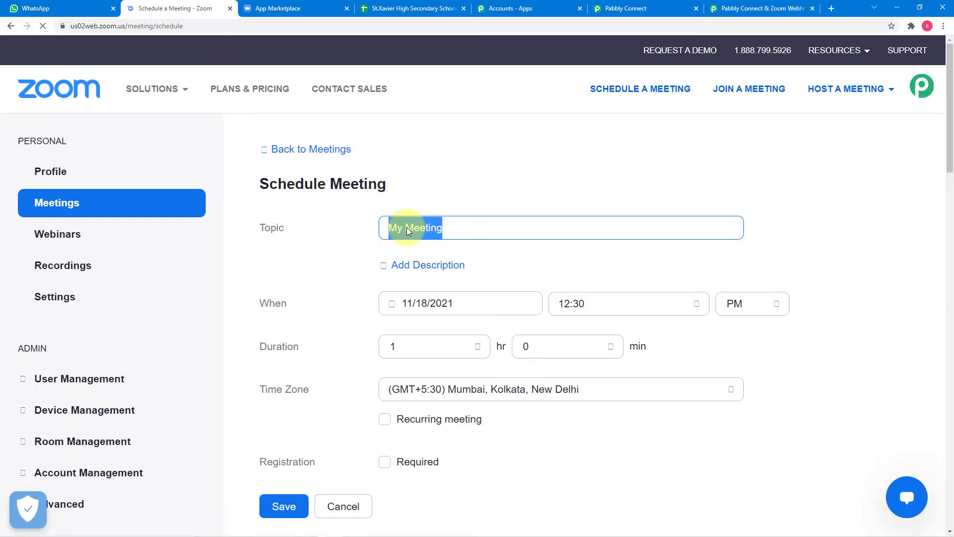
Step: Set the new meeting's topic to "Parents Teacher Meet for Class 6th" and its date to 11/26/2021
click(488, 233)
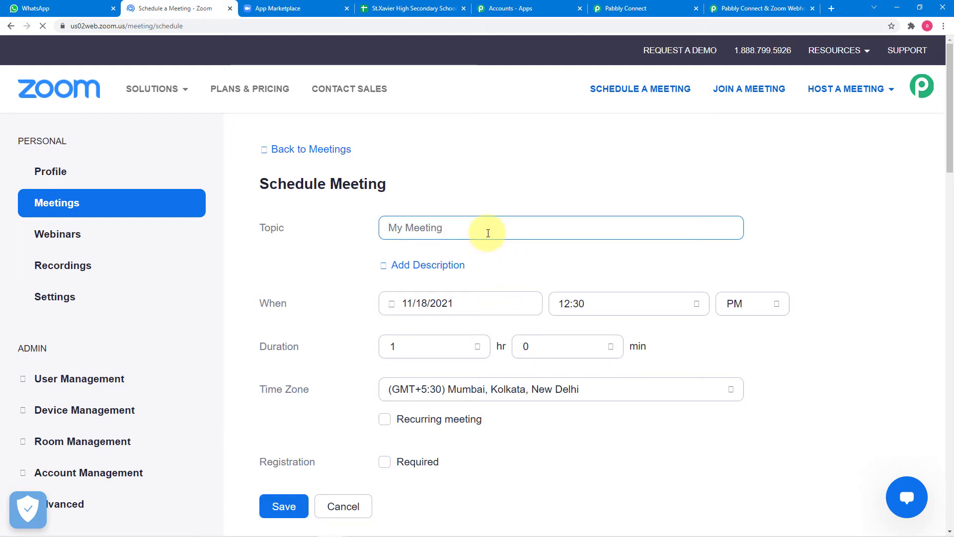
text(Parents)
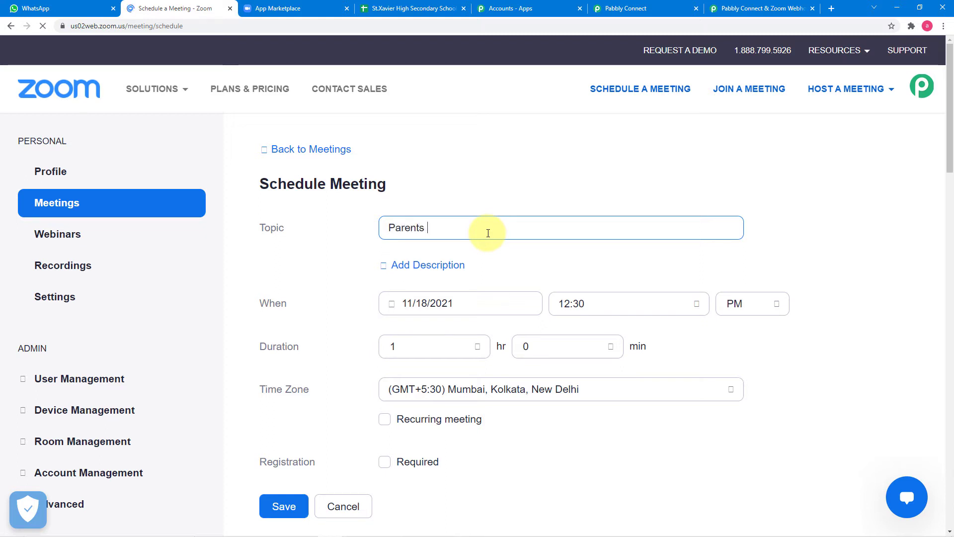
text( Teacher)
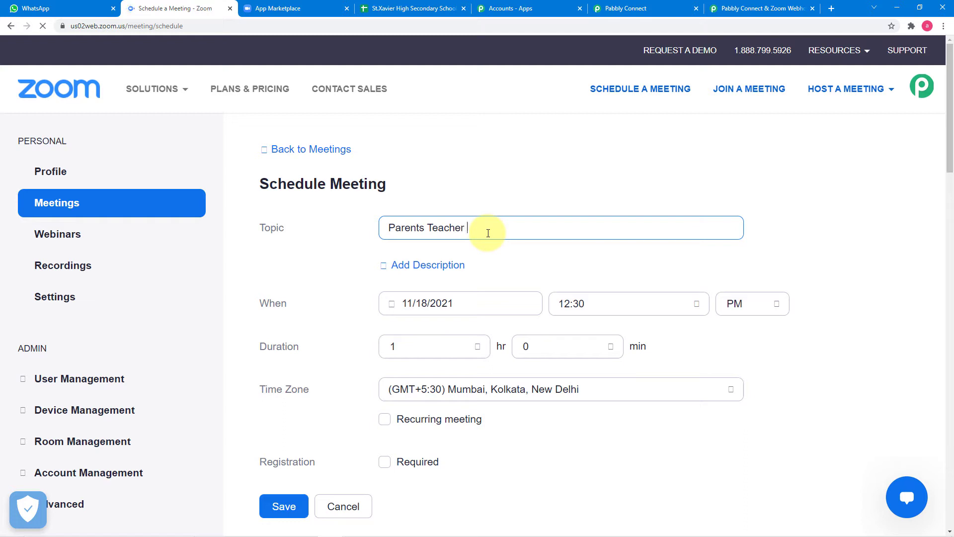
text( Meet fo)
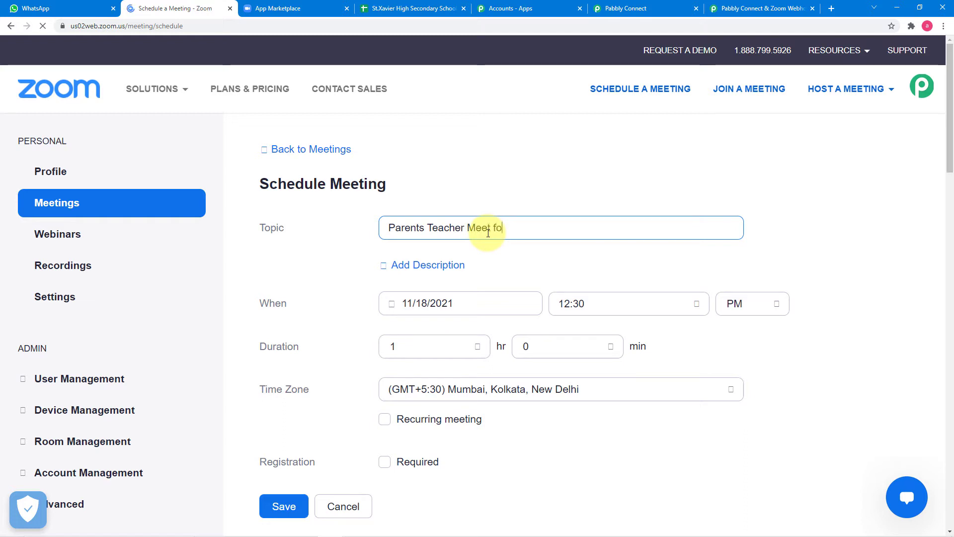
text(r Class 6th)
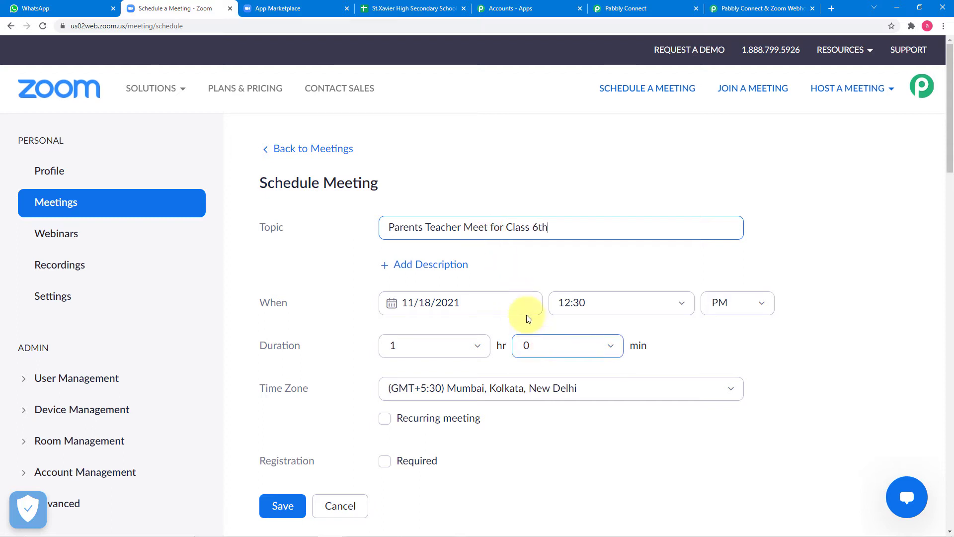
click(393, 302)
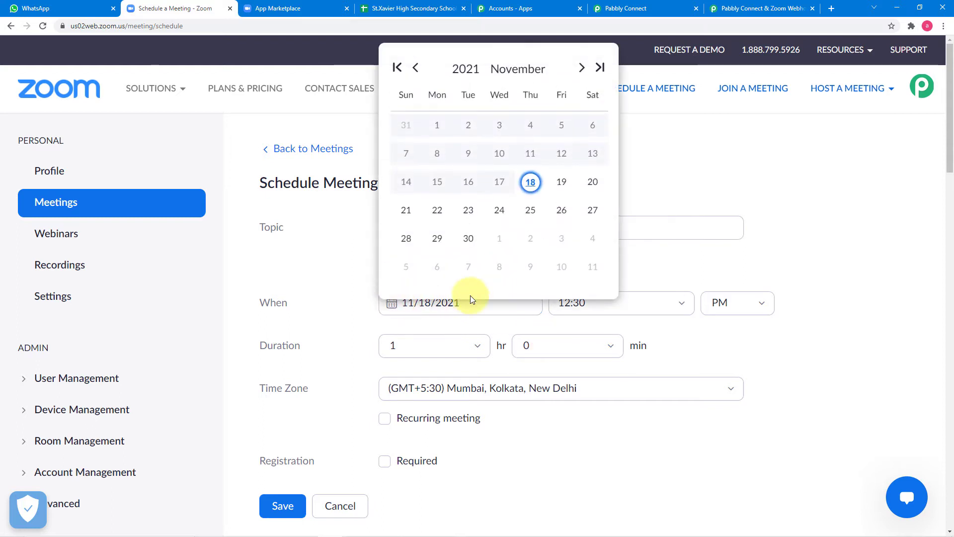
click(562, 212)
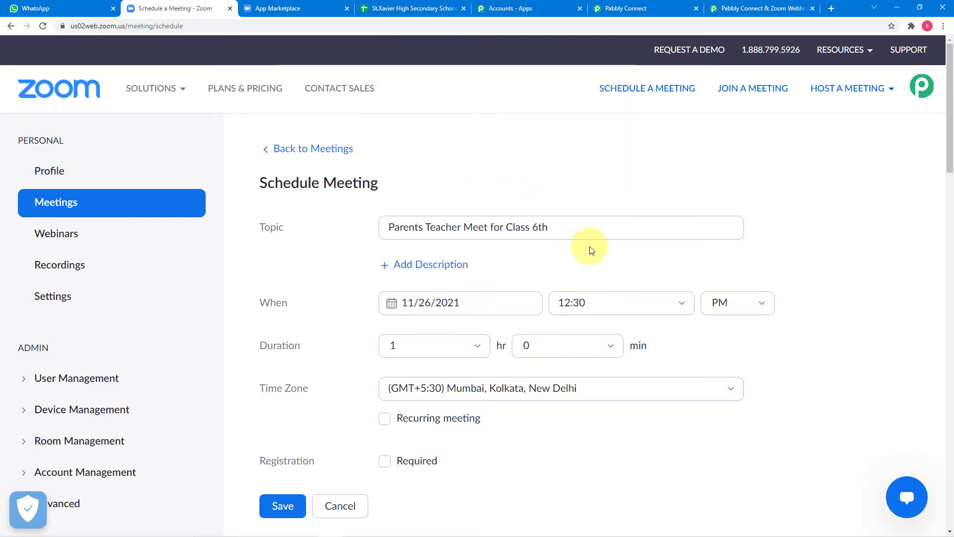
Step: Set the new meeting's start time to 10:00 AM
click(684, 307)
scroll(635, 388, down, 6)
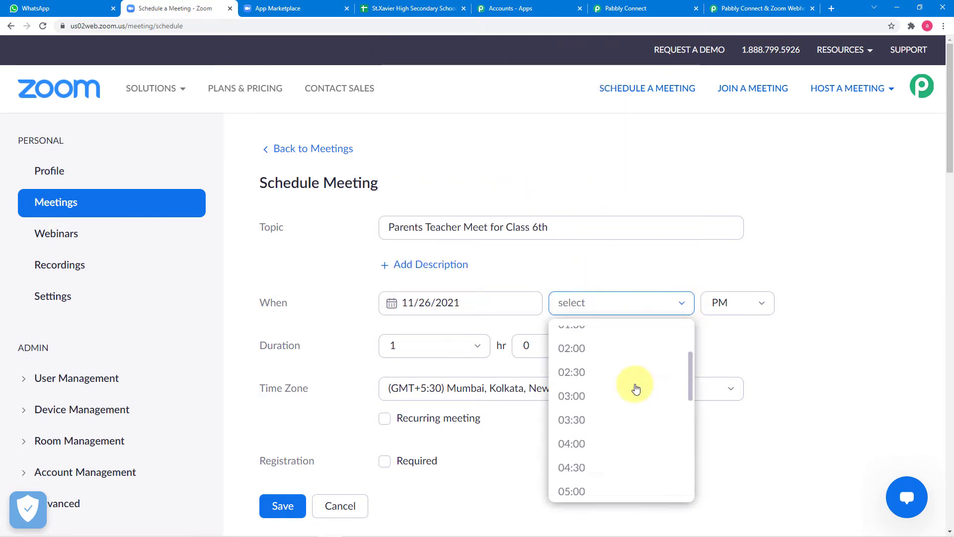
scroll(600, 406, down, 1)
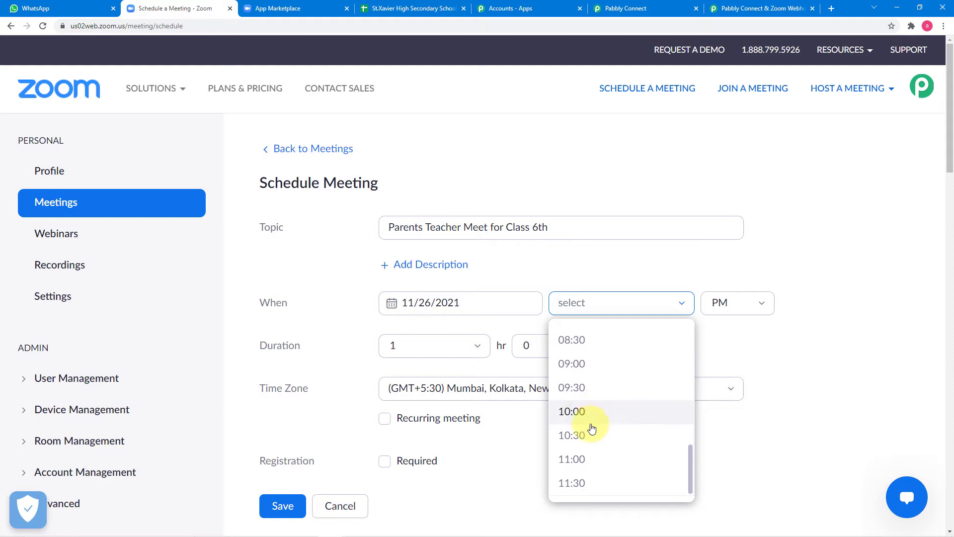
click(579, 420)
click(755, 302)
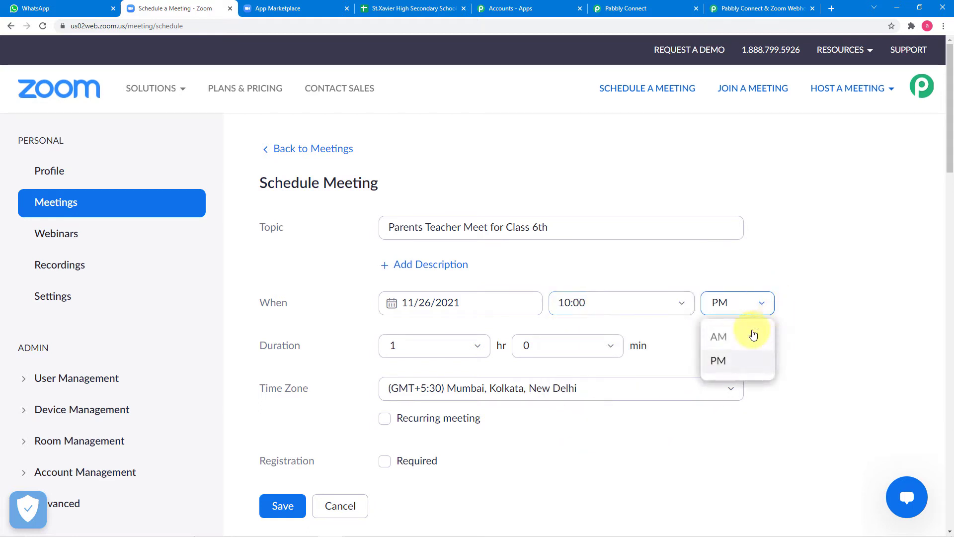
click(751, 334)
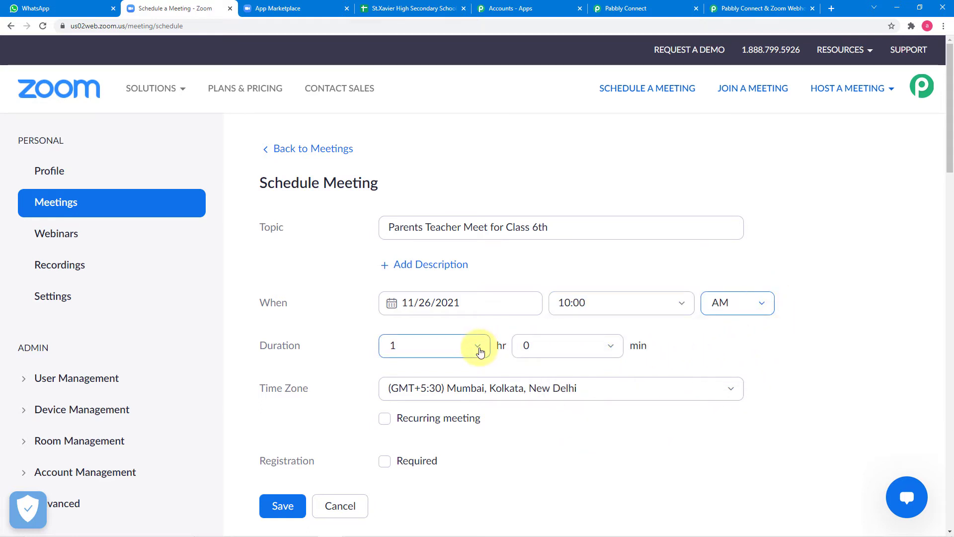
Step: Assign the Personal Meeting ID to the meeting and save the scheduled meeting
scroll(636, 454, down, 3)
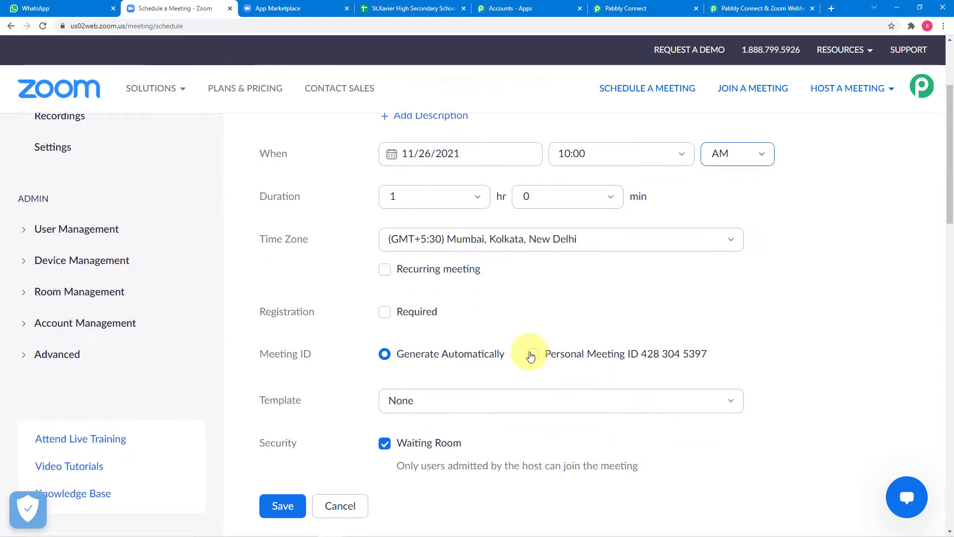
click(530, 355)
scroll(614, 363, down, 6)
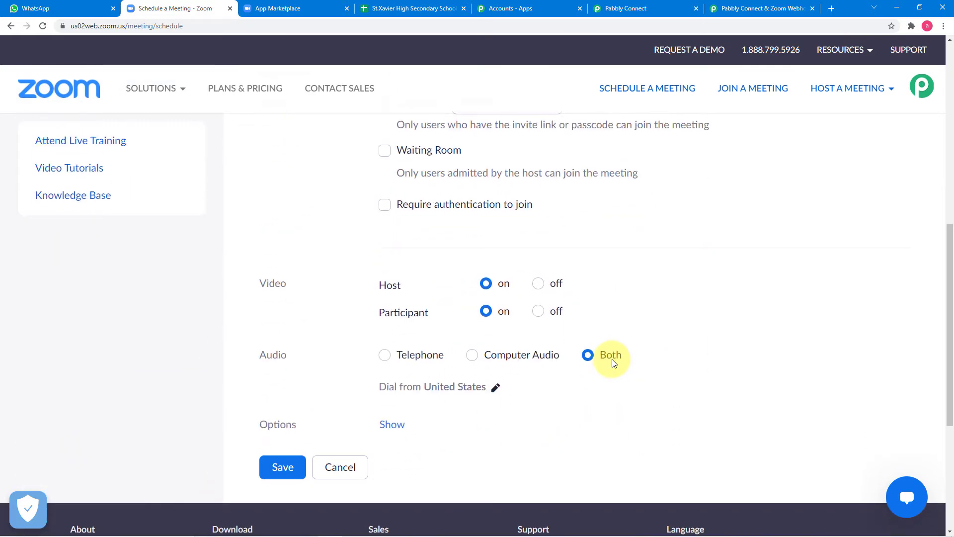
scroll(511, 423, down, 2)
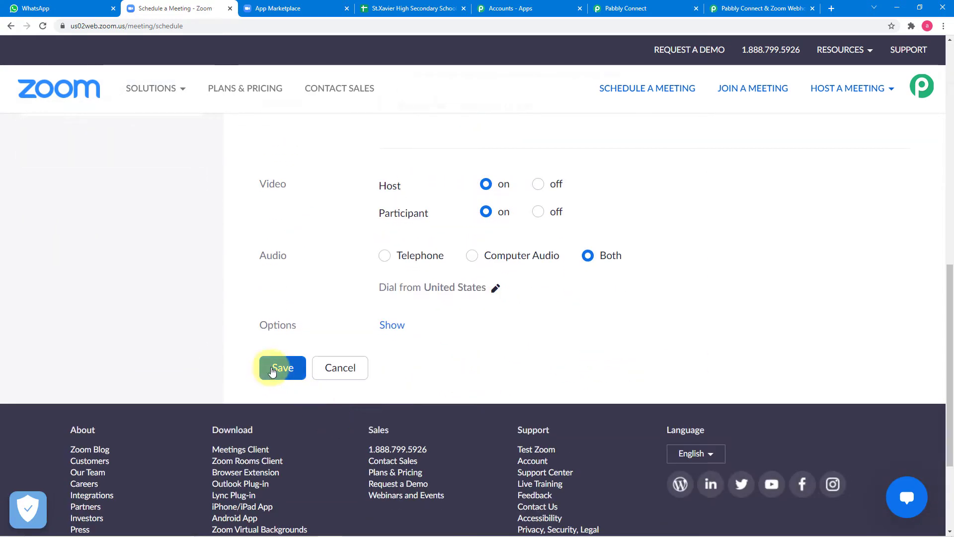
click(273, 370)
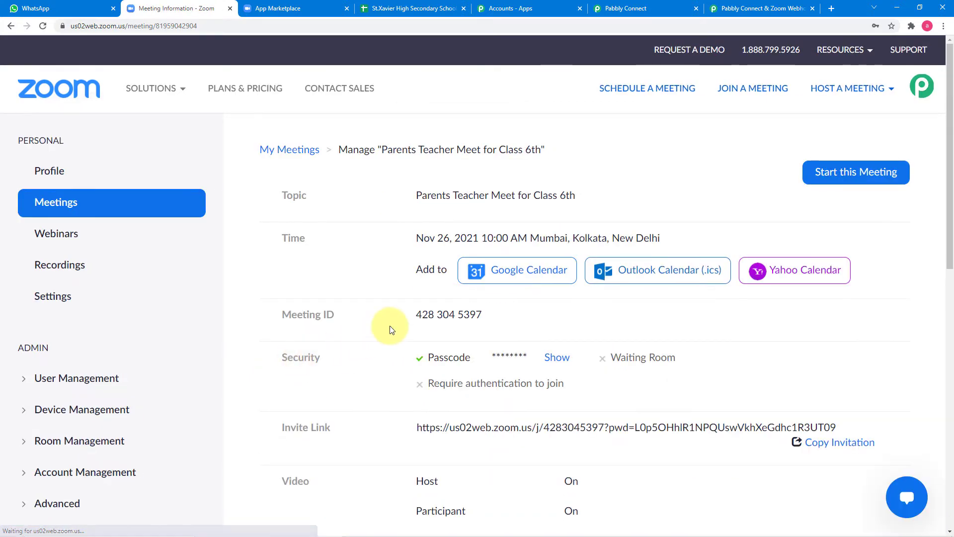
scroll(423, 339, down, 2)
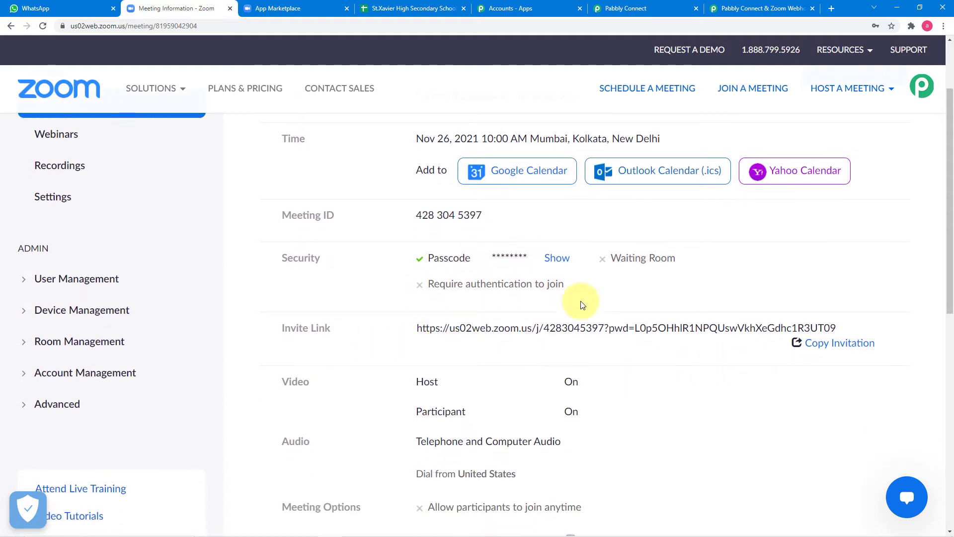
Step: Switch to Pabbly Connect and examine the captured Zoom webhook response, including the payload's topic, start time, duration and join URL
click(642, 11)
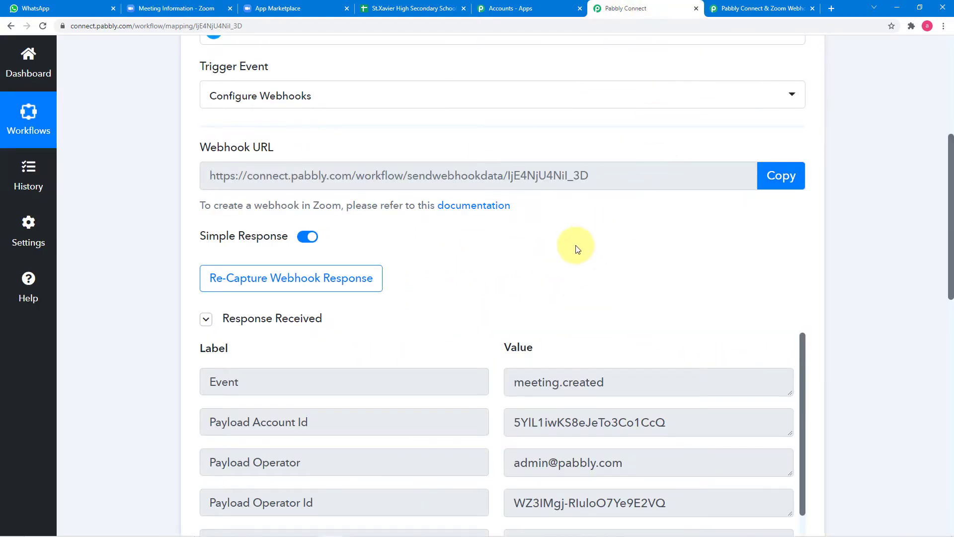
scroll(578, 249, down, 1)
scroll(576, 247, down, 5)
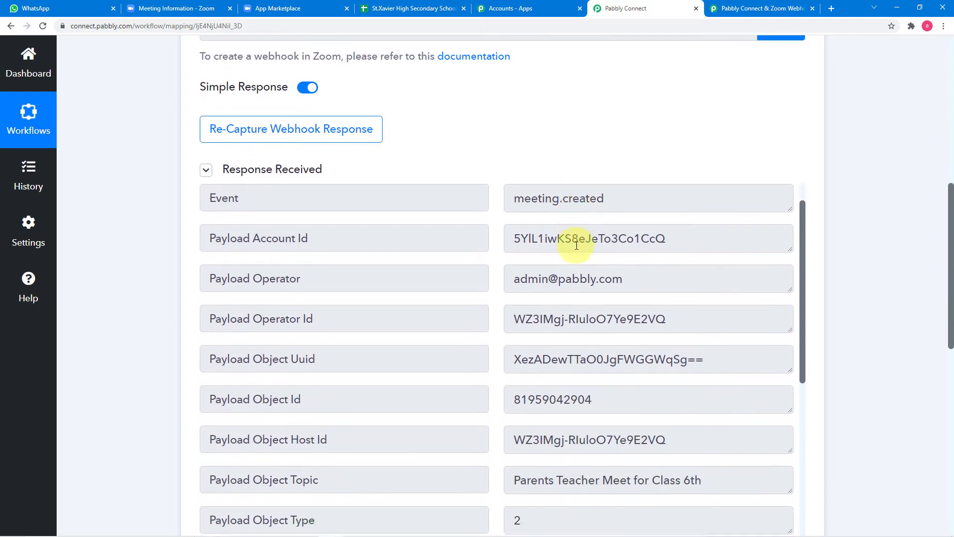
scroll(392, 317, down, 1)
scroll(143, 270, down, 2)
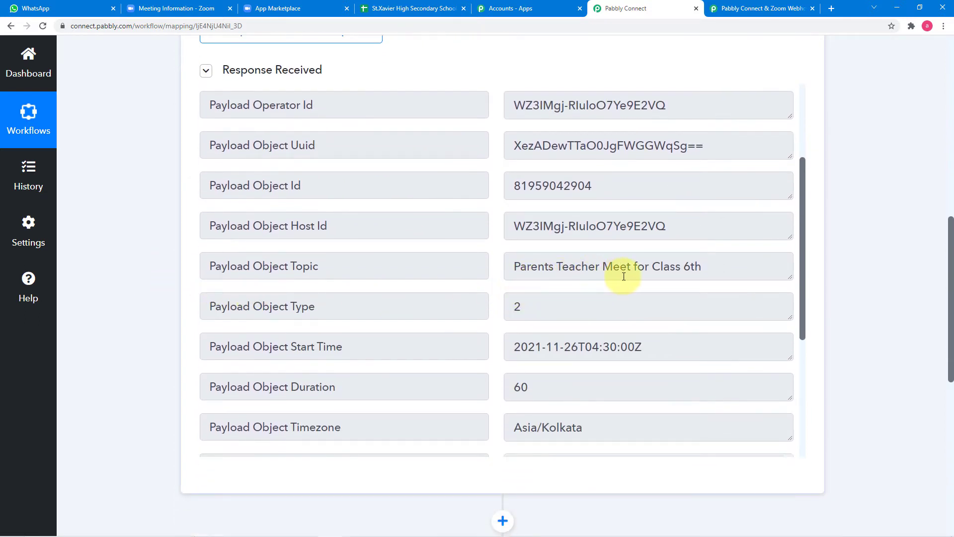
scroll(683, 278, down, 1)
scroll(682, 277, down, 5)
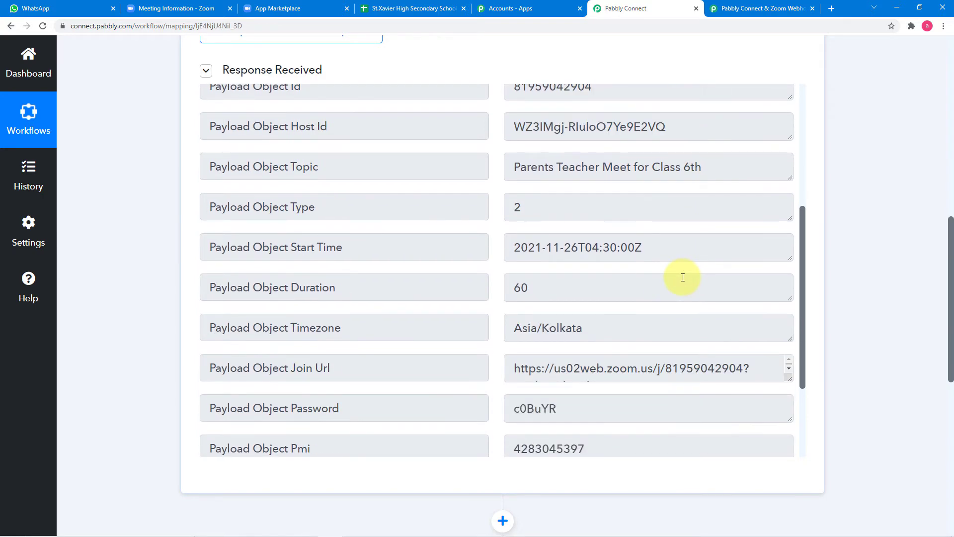
scroll(682, 278, up, 5)
scroll(683, 277, up, 3)
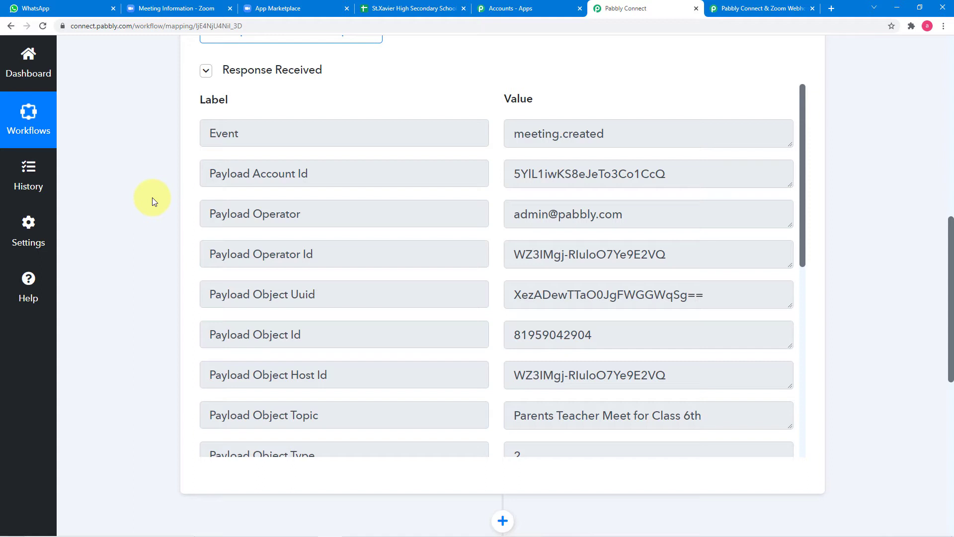
scroll(240, 238, down, 2)
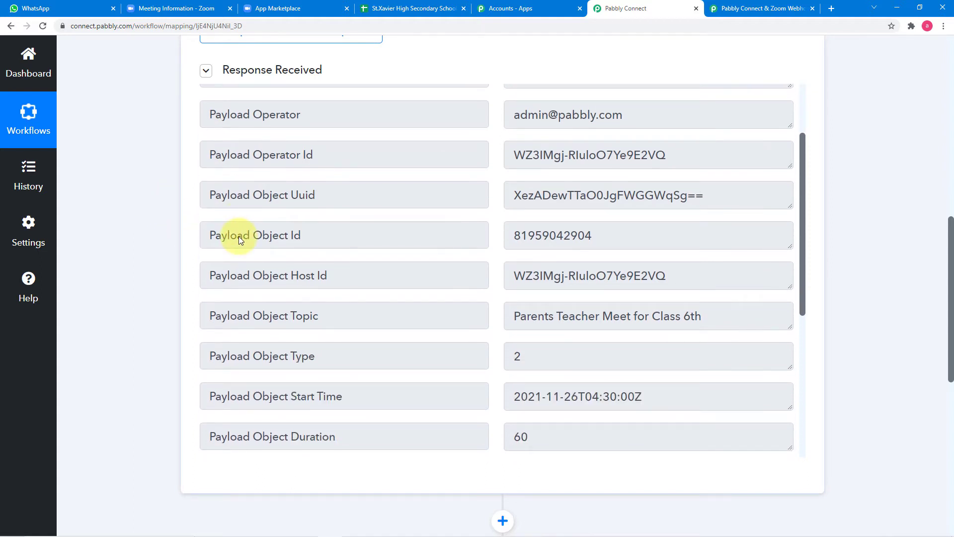
scroll(238, 237, down, 2)
scroll(238, 271, down, 1)
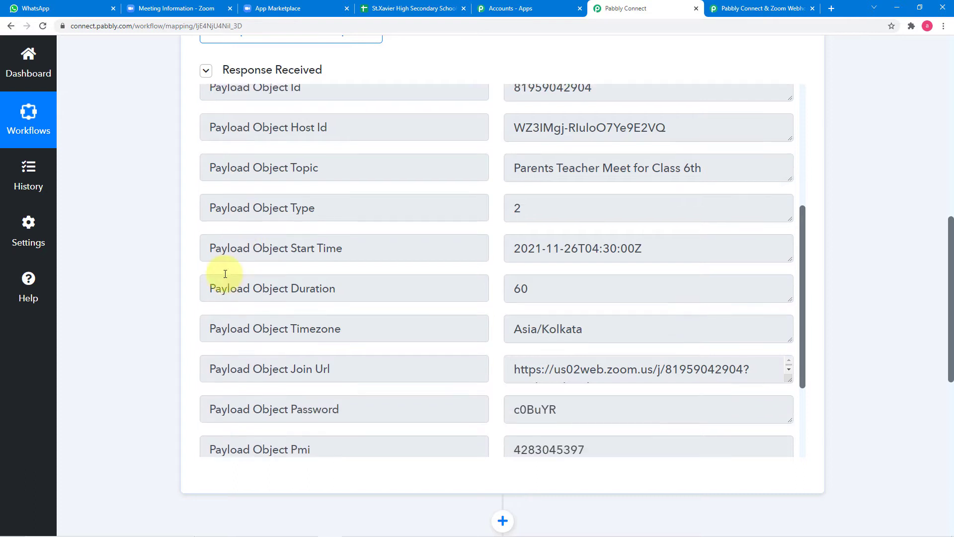
scroll(154, 269, down, 2)
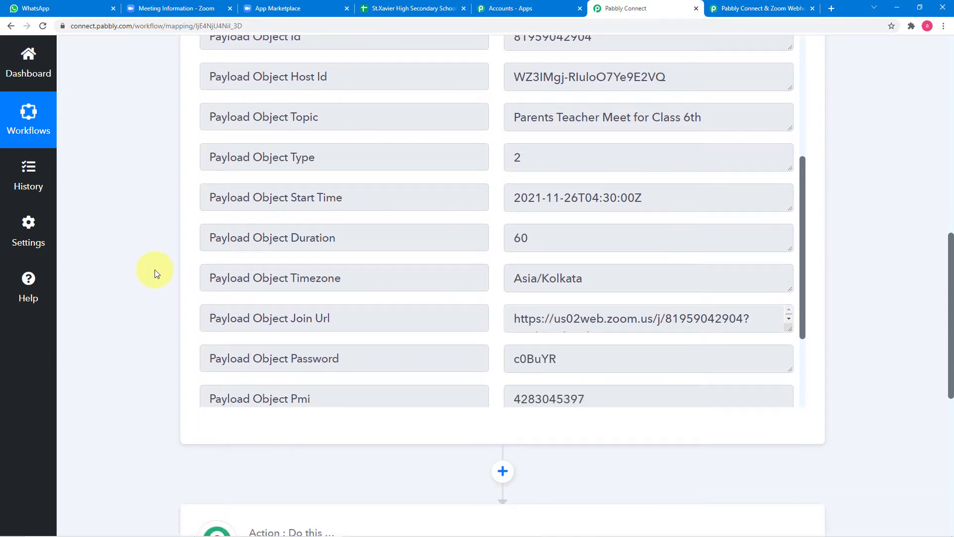
scroll(154, 269, down, 2)
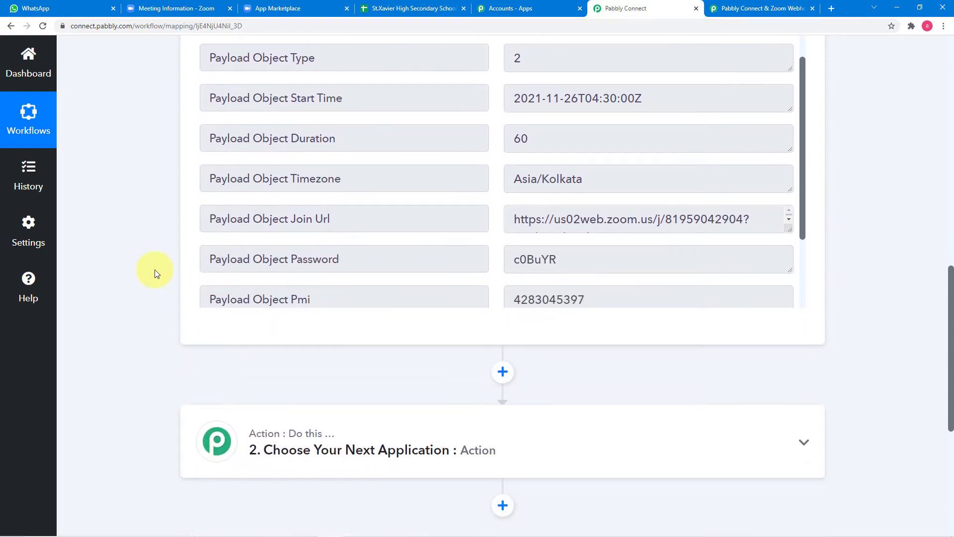
Step: Return to Zoom and look through the upcoming meetings, comparing the parent-teacher meetings with the unrelated ones
click(199, 10)
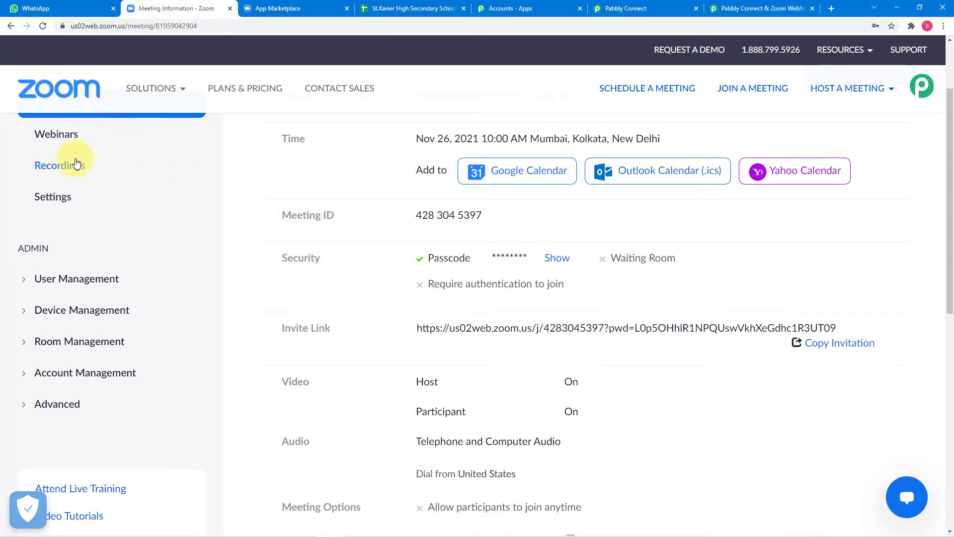
scroll(76, 163, up, 2)
click(64, 199)
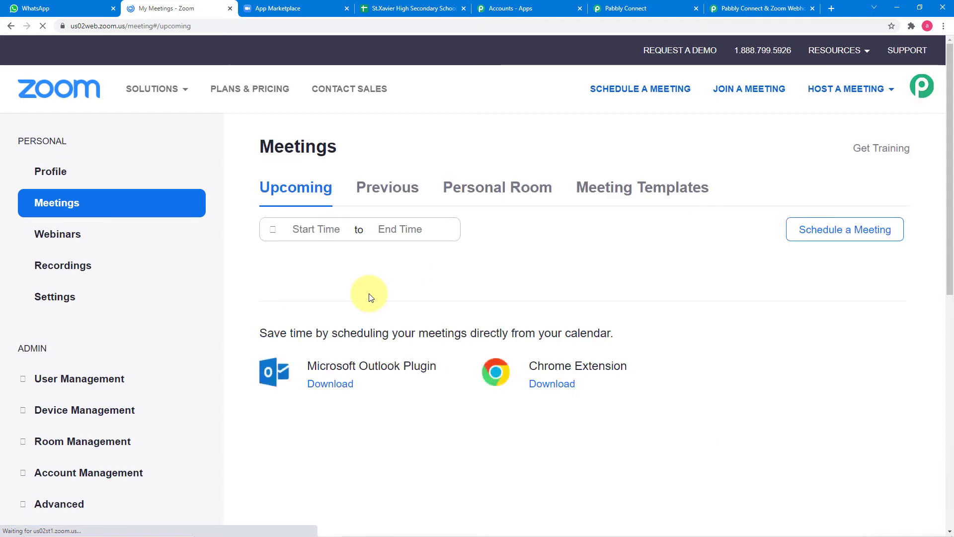
scroll(369, 293, down, 1)
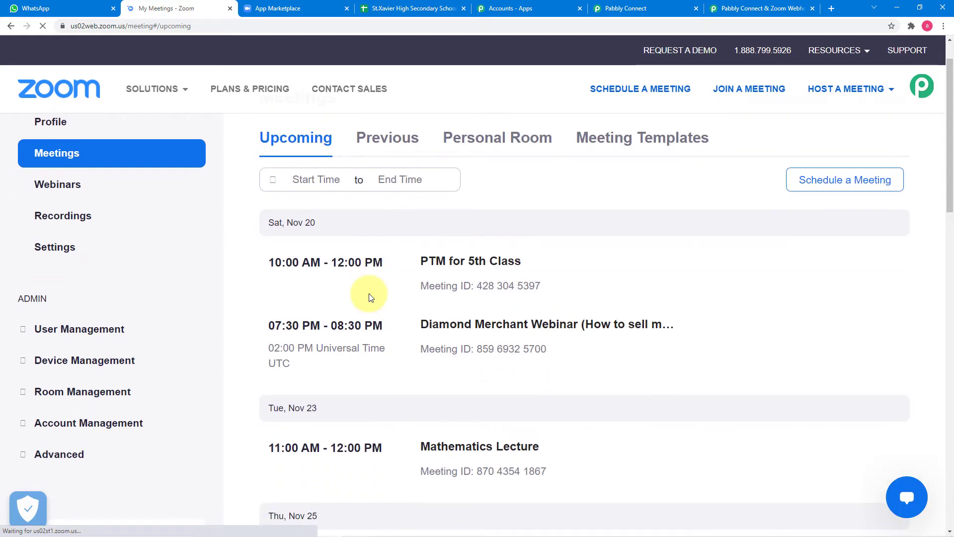
mouse_move(400, 328)
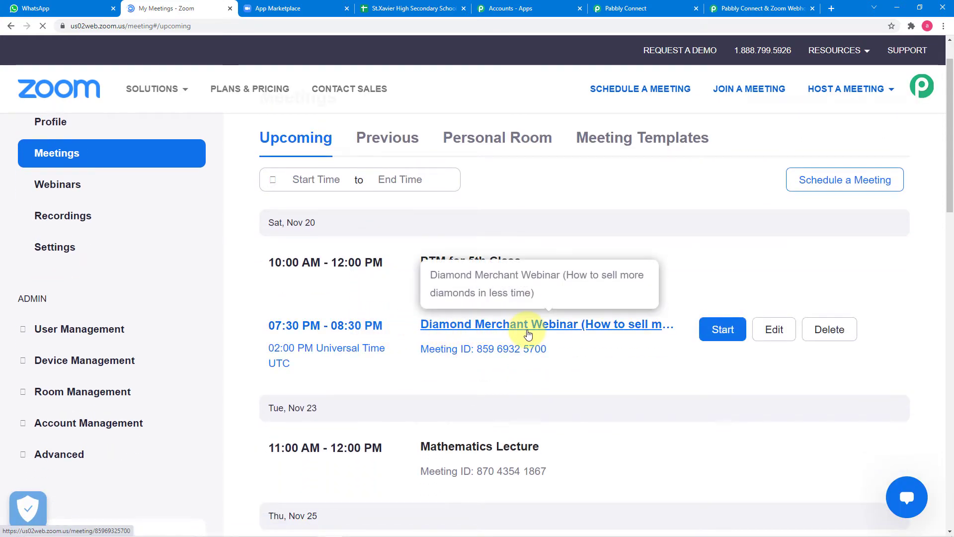
scroll(527, 332, down, 2)
scroll(525, 359, down, 1)
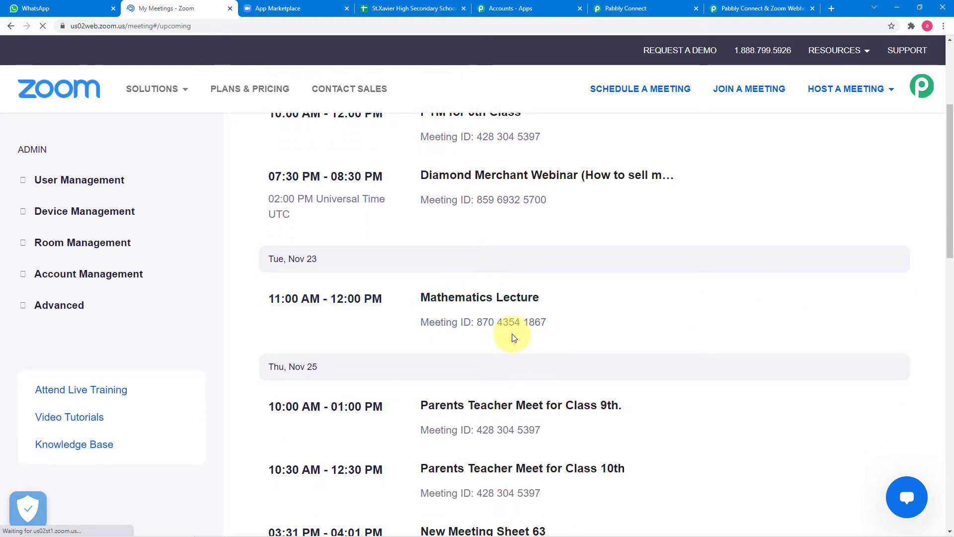
mouse_move(491, 333)
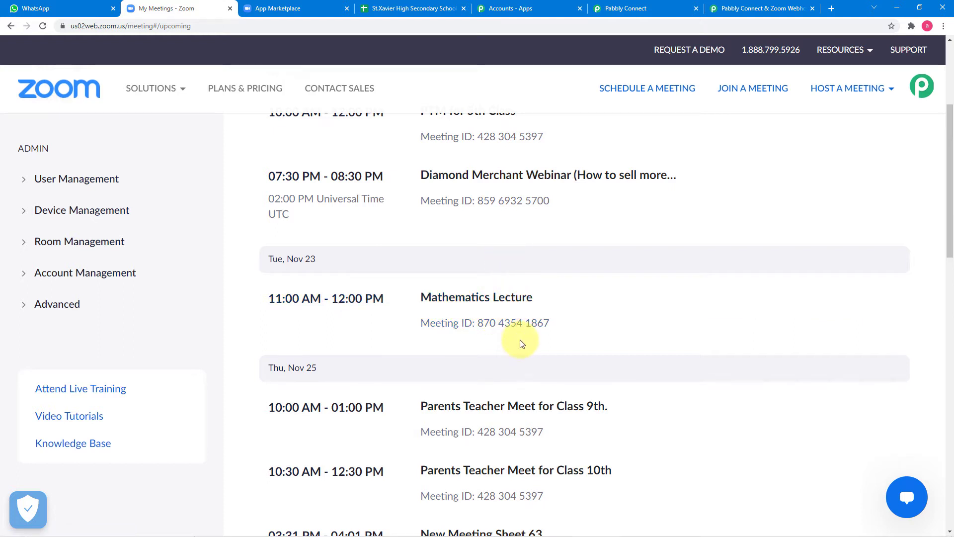
mouse_move(540, 203)
scroll(540, 203, up, 3)
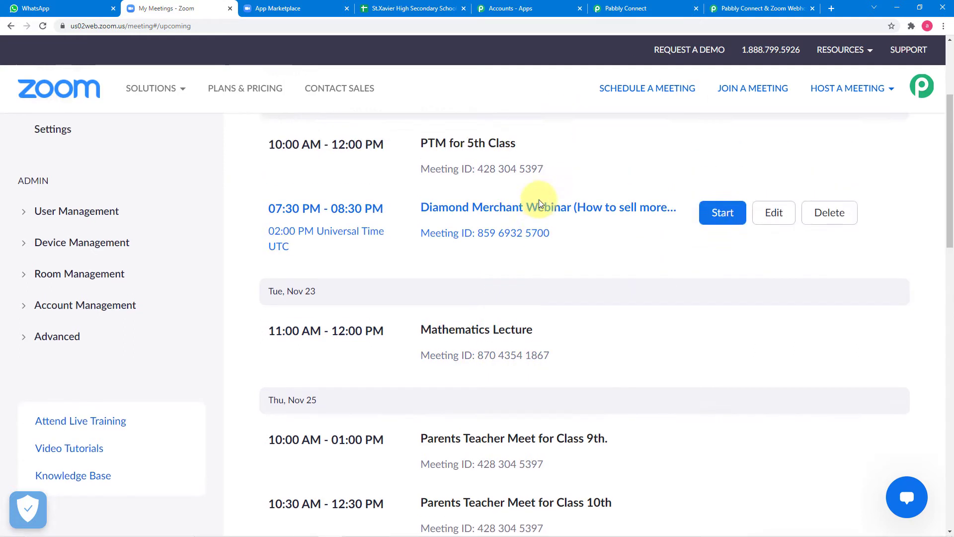
scroll(534, 199, up, 2)
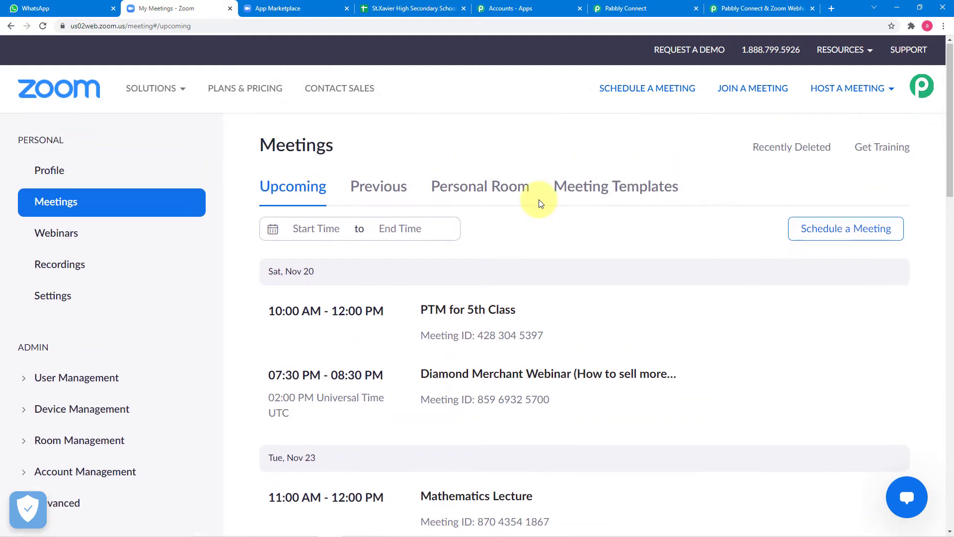
scroll(532, 283, down, 5)
scroll(534, 285, down, 5)
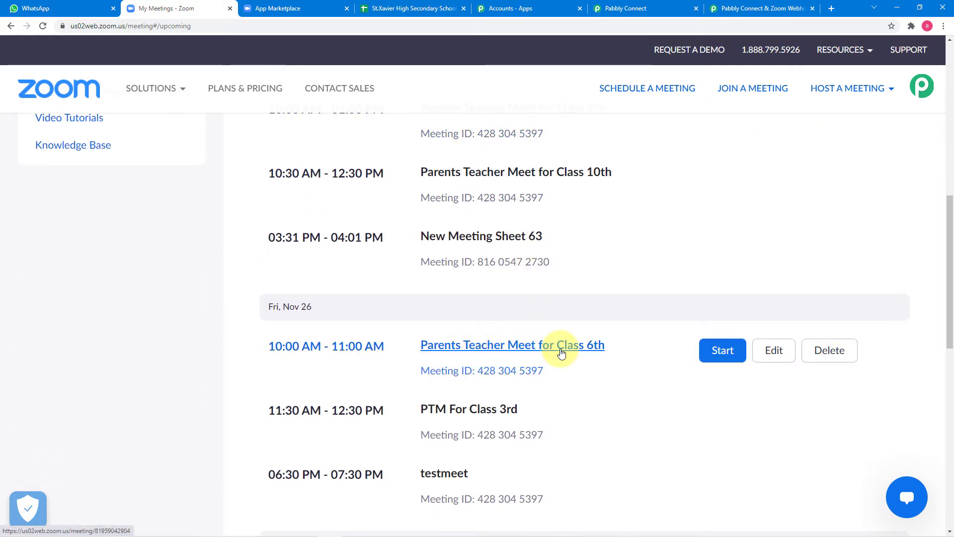
Step: Switch back to Pabbly Connect and choose Filter by Pabbly as the action following the Zoom trigger
click(635, 10)
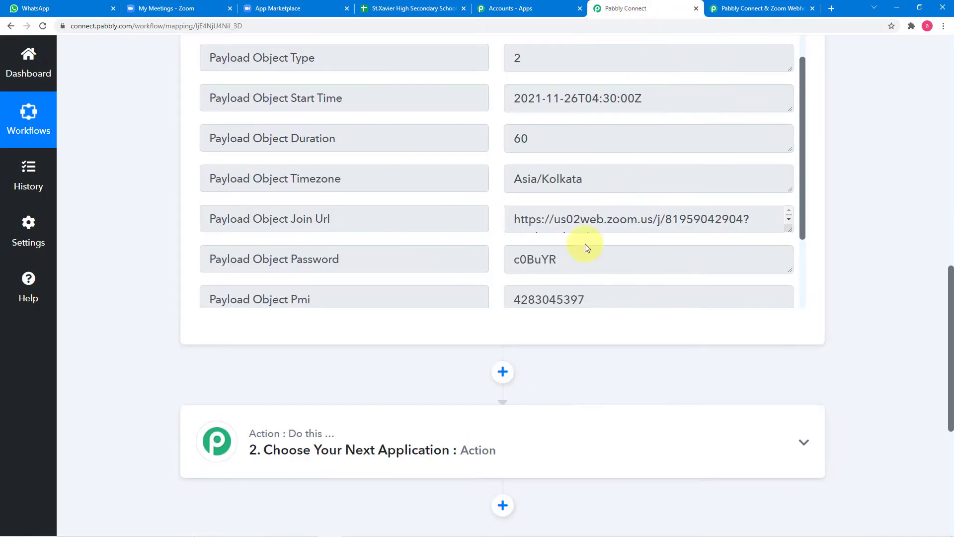
scroll(511, 319, down, 2)
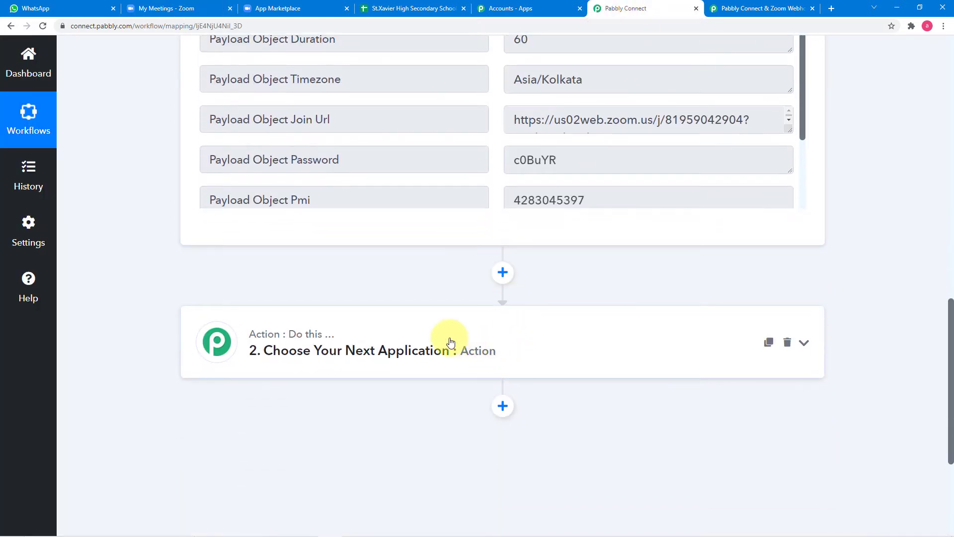
click(450, 342)
scroll(249, 321, down, 3)
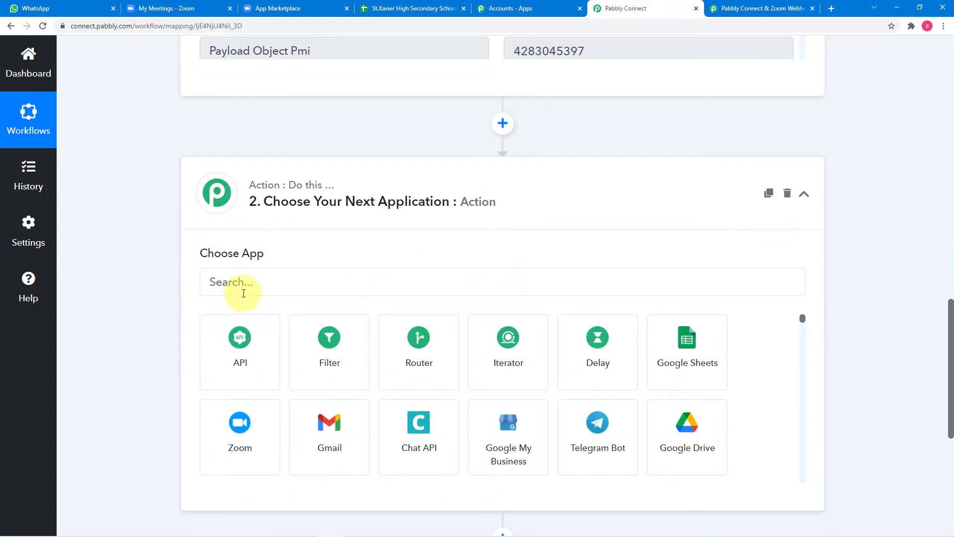
click(299, 282)
text(fil)
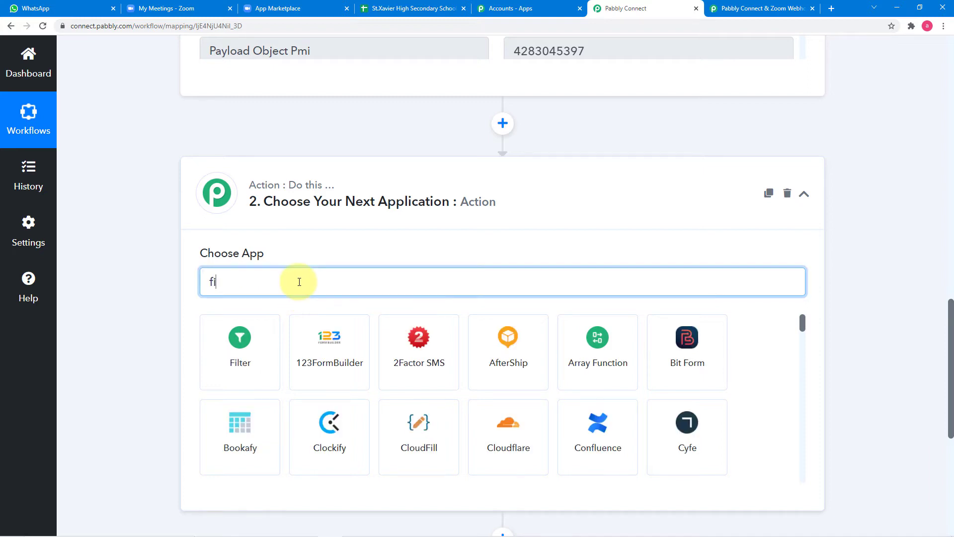
click(239, 336)
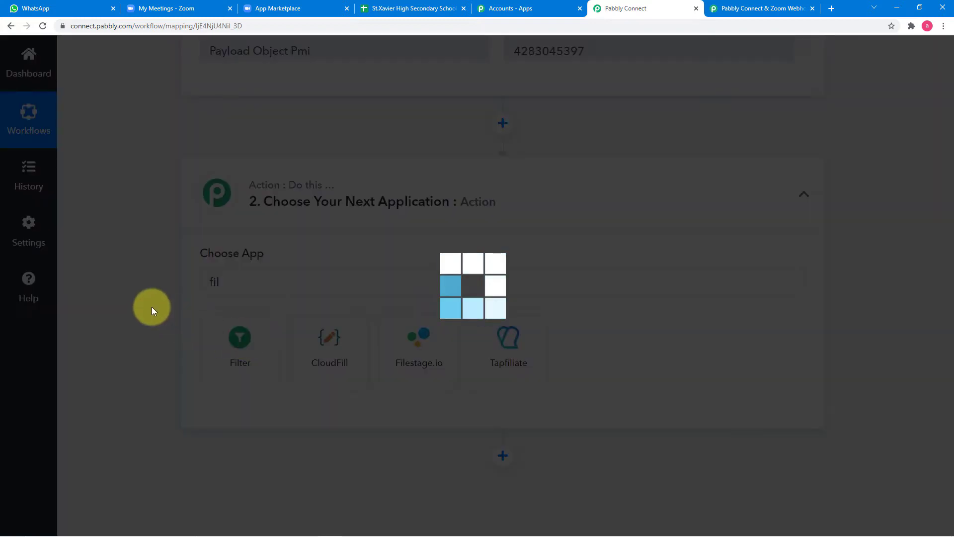
scroll(152, 307, down, 2)
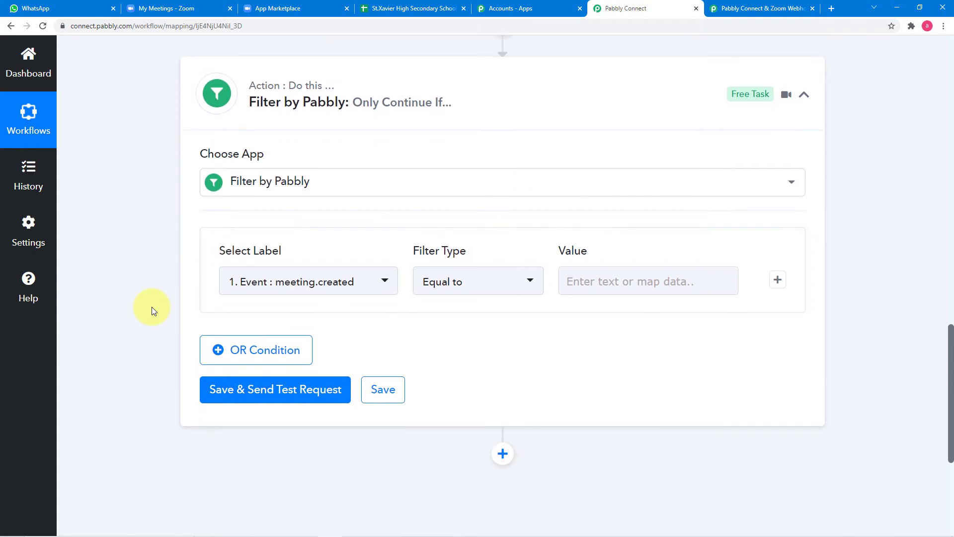
scroll(443, 298, up, 12)
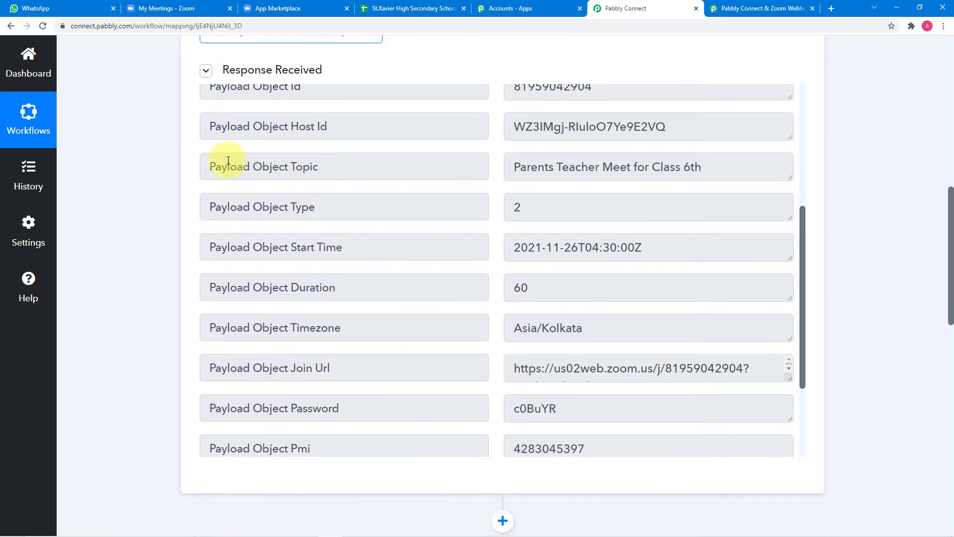
scroll(149, 219, down, 10)
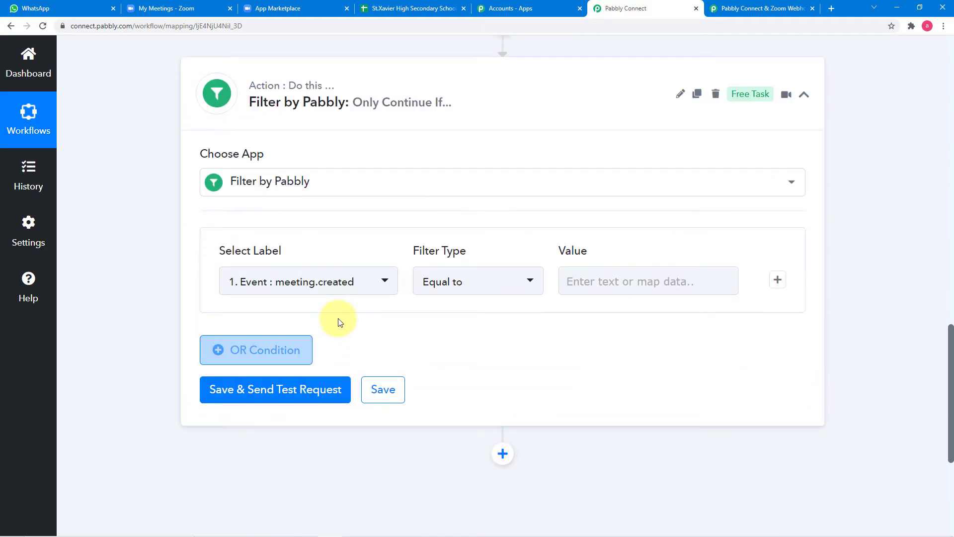
Step: Set the filter condition's label to the Zoom Payload Object Topic and its filter type to Equal to
click(330, 288)
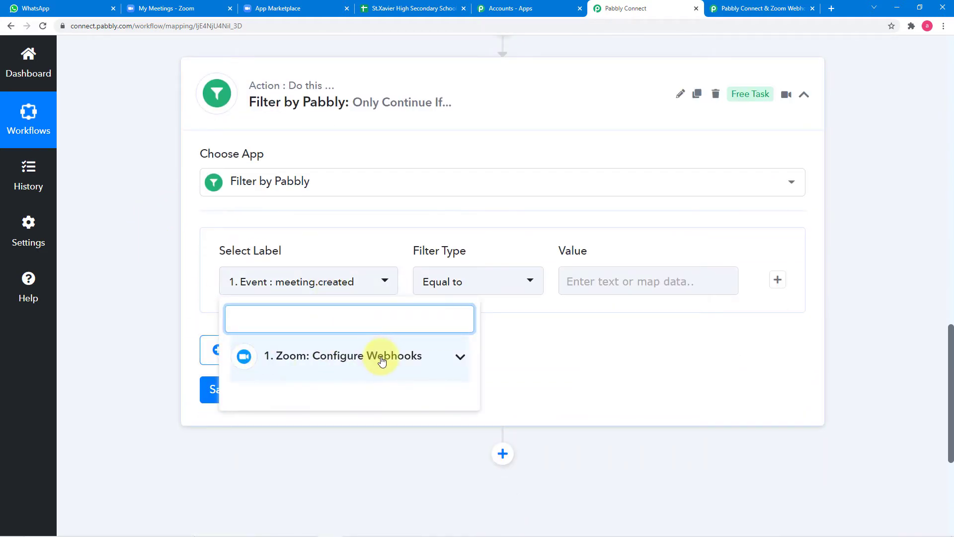
click(383, 365)
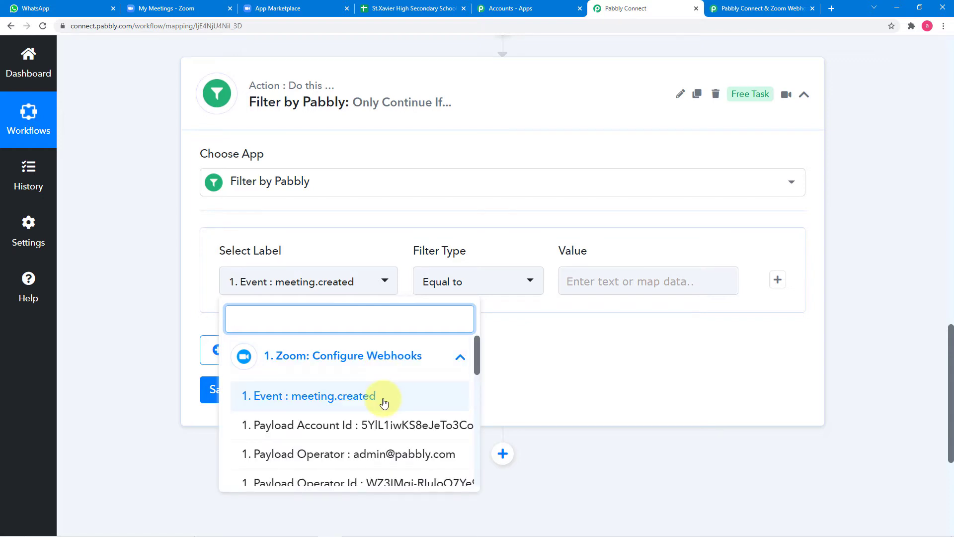
scroll(384, 403, down, 3)
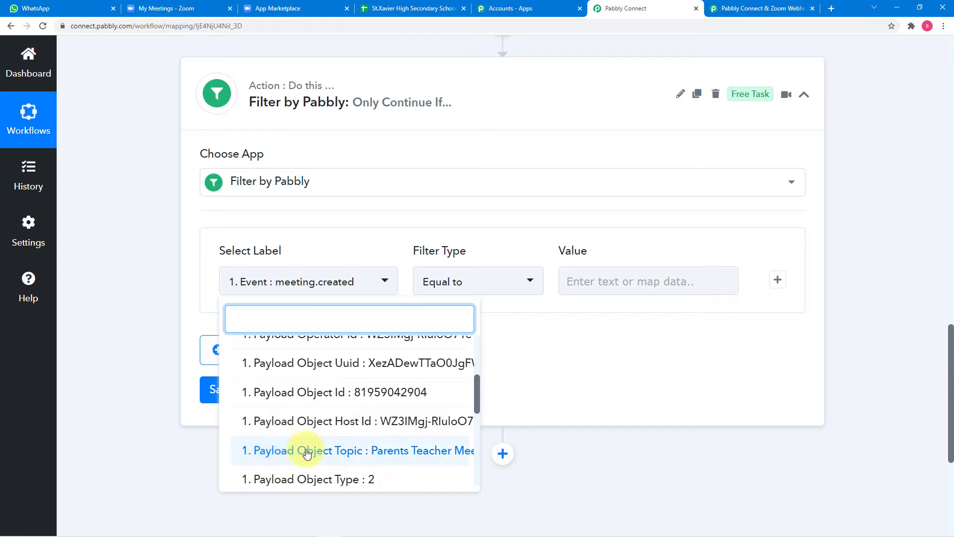
click(353, 457)
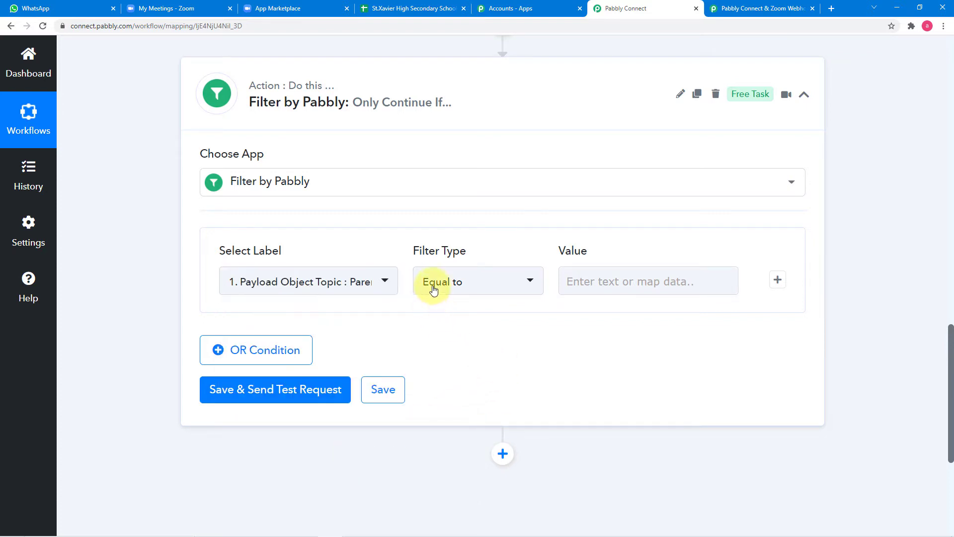
click(455, 287)
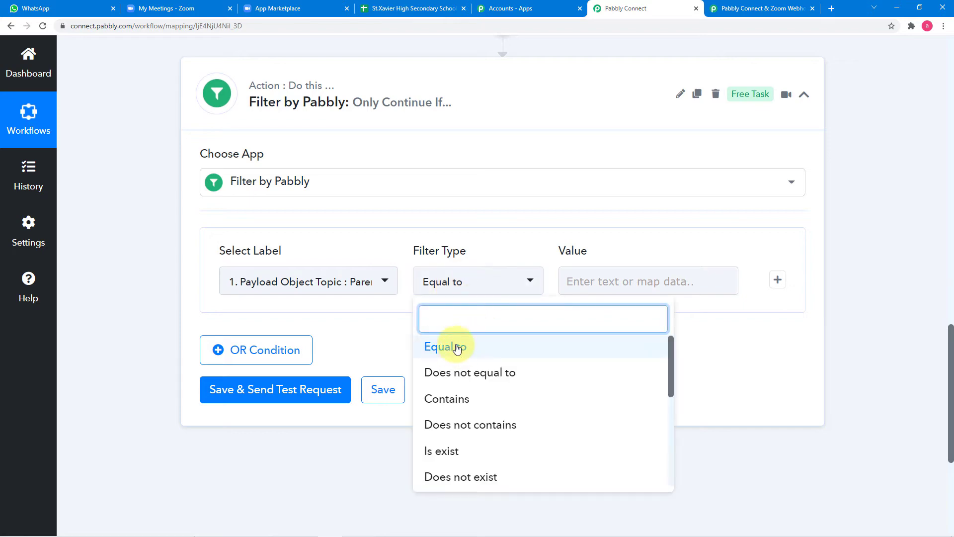
click(454, 345)
Step: Copy the topic "Parents Teacher Meet for Class 6th" from the captured Zoom response into the filter condition's value
scroll(614, 326, up, 10)
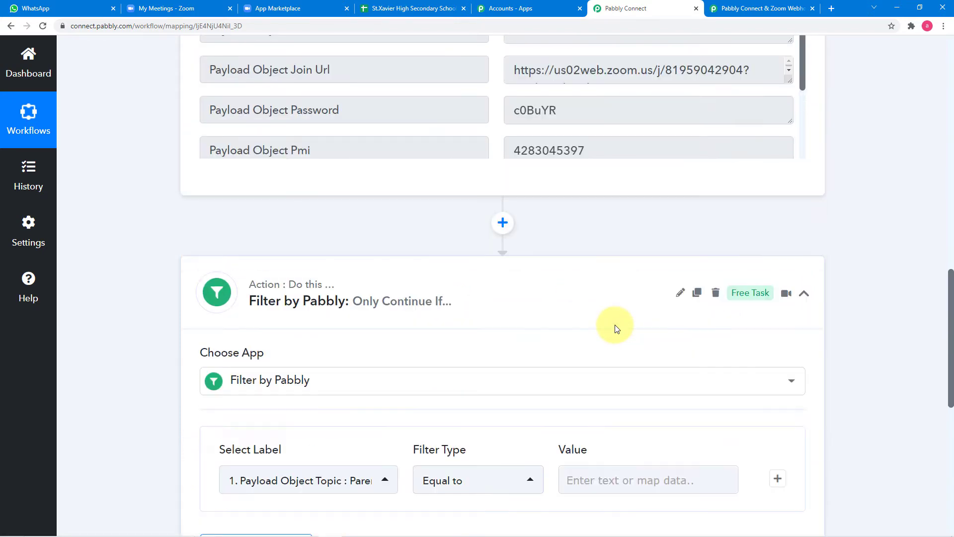
scroll(615, 324, up, 2)
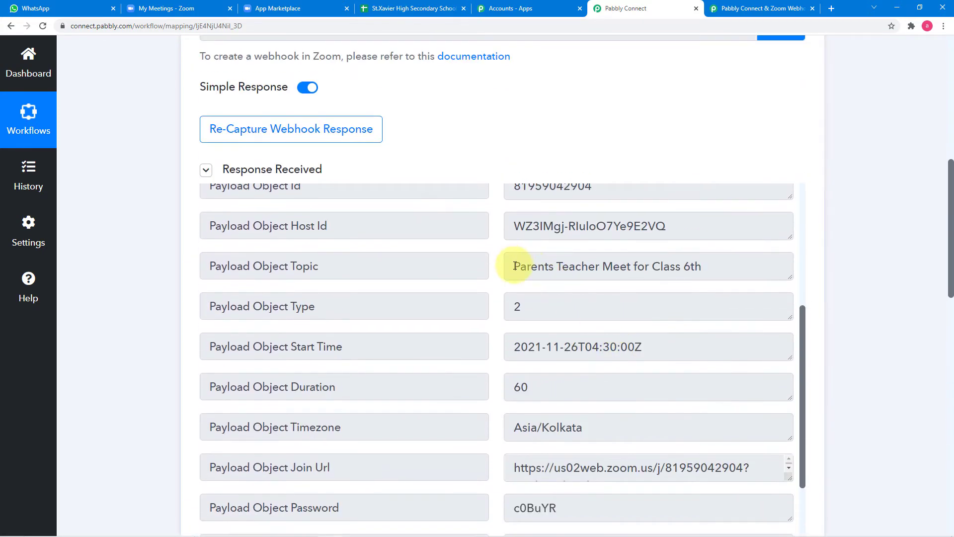
drag(513, 266, 667, 266)
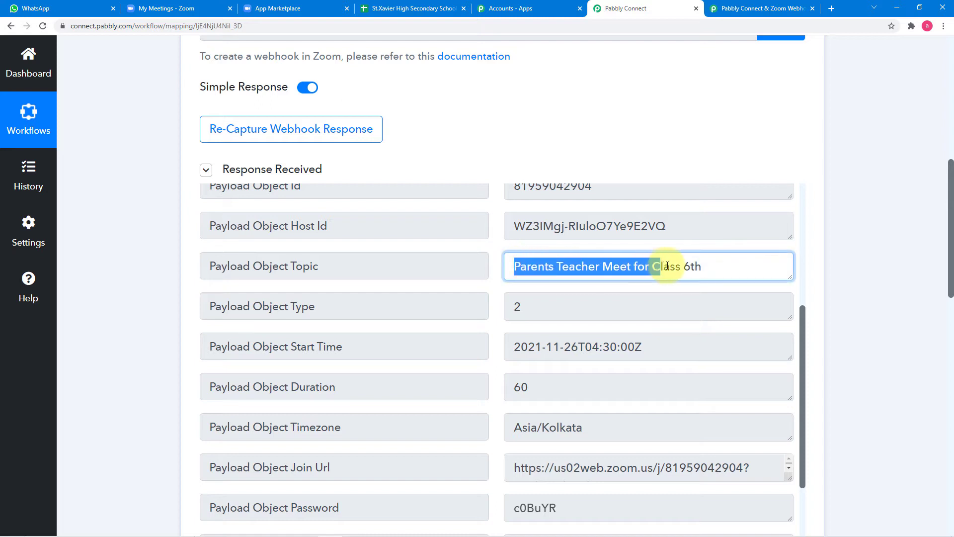
right_click(697, 267)
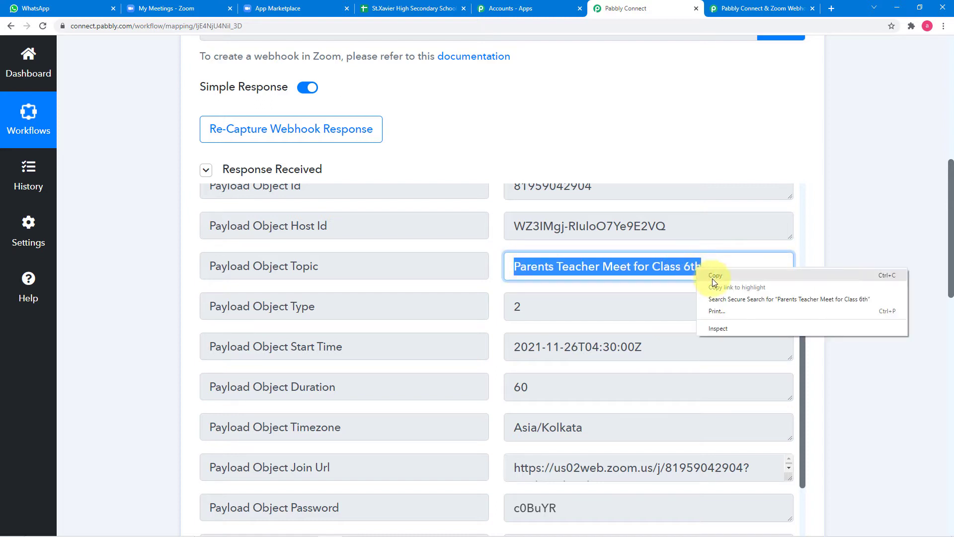
click(712, 278)
scroll(578, 349, down, 1)
scroll(581, 351, down, 2)
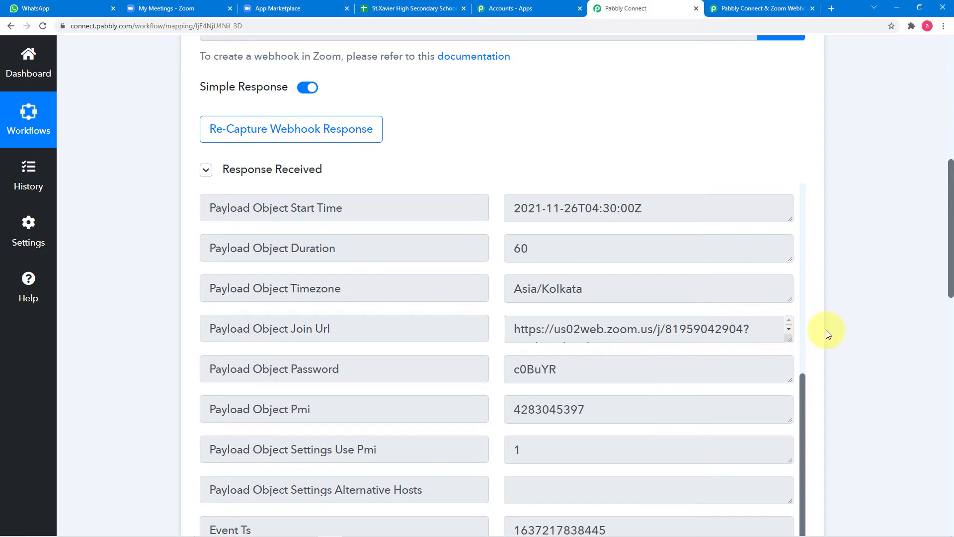
scroll(827, 331, down, 10)
click(680, 332)
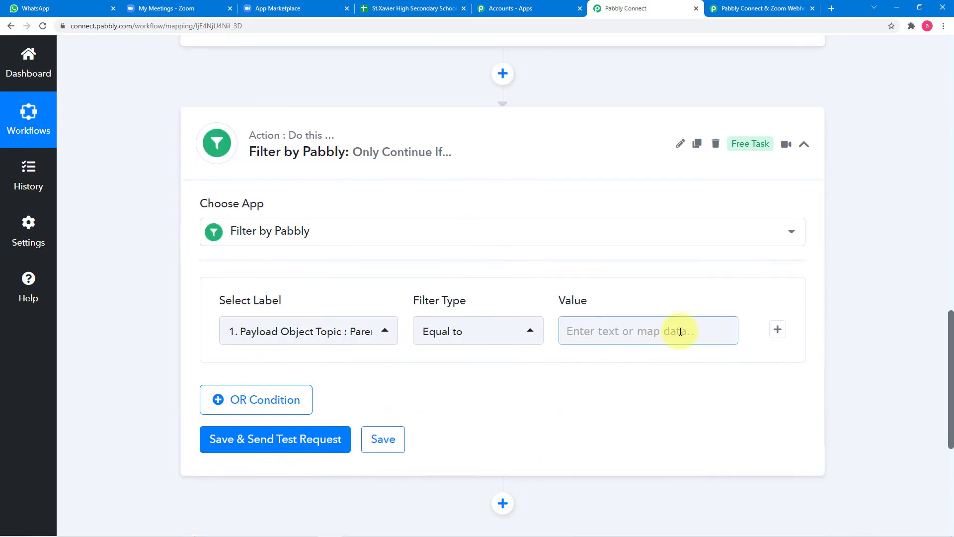
right_click(595, 332)
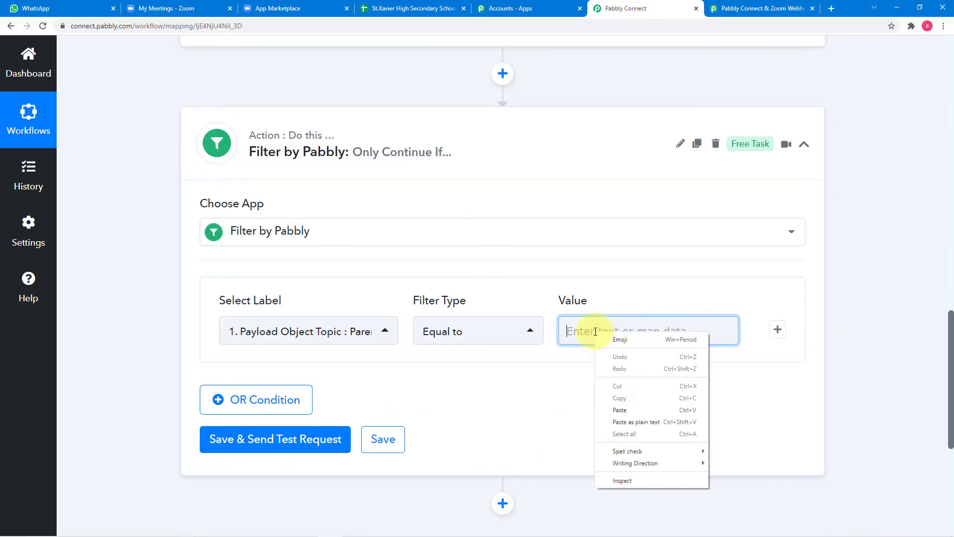
click(608, 410)
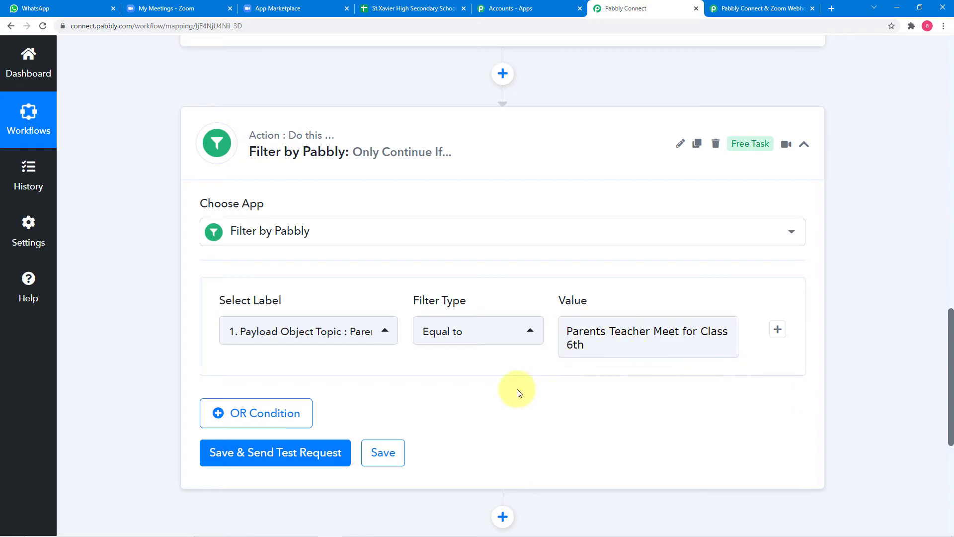
Step: Save the filter condition, send a test request and check the response
scroll(519, 393, down, 2)
click(273, 350)
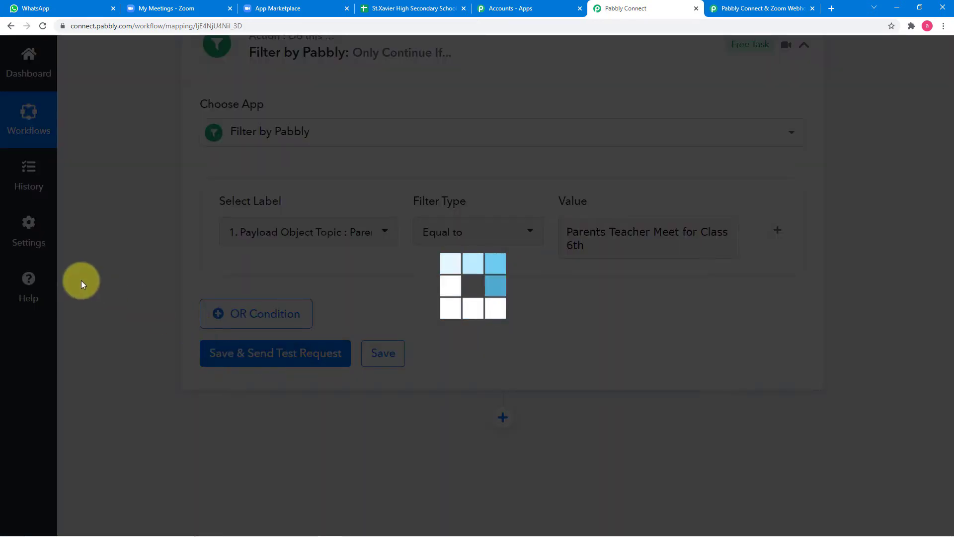
scroll(82, 282, down, 2)
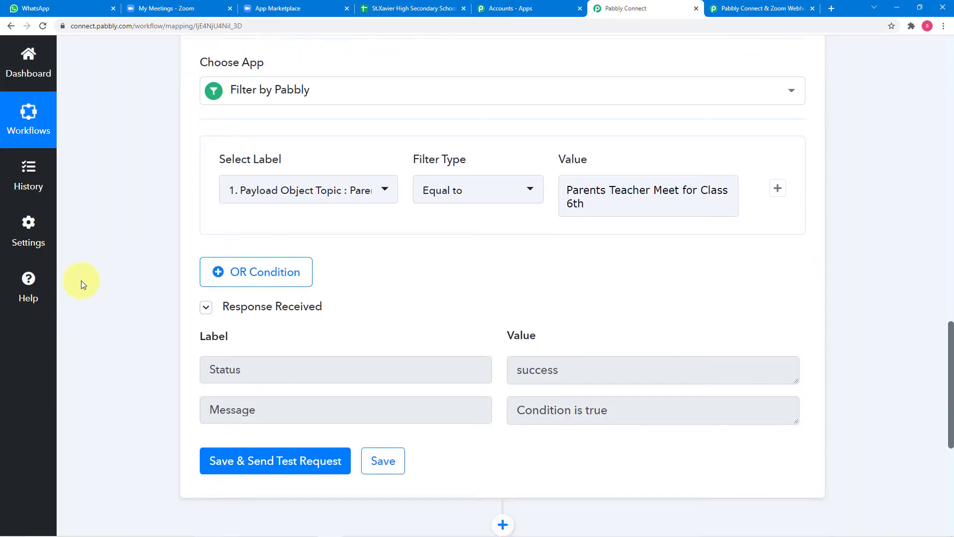
scroll(82, 280, down, 2)
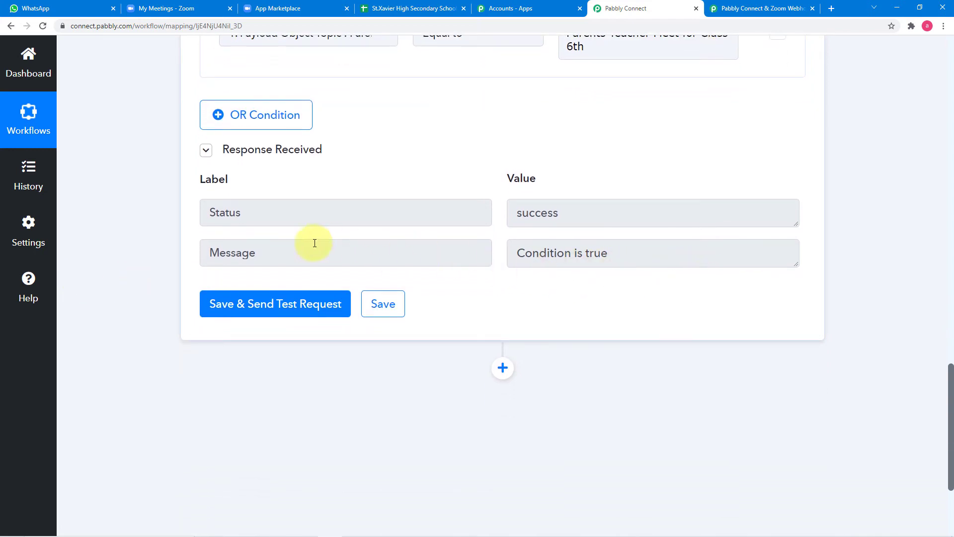
Step: Review the topic and start time in the Zoom webhook response, and compare them with the upcoming meetings listed in Zoom
scroll(485, 271, up, 15)
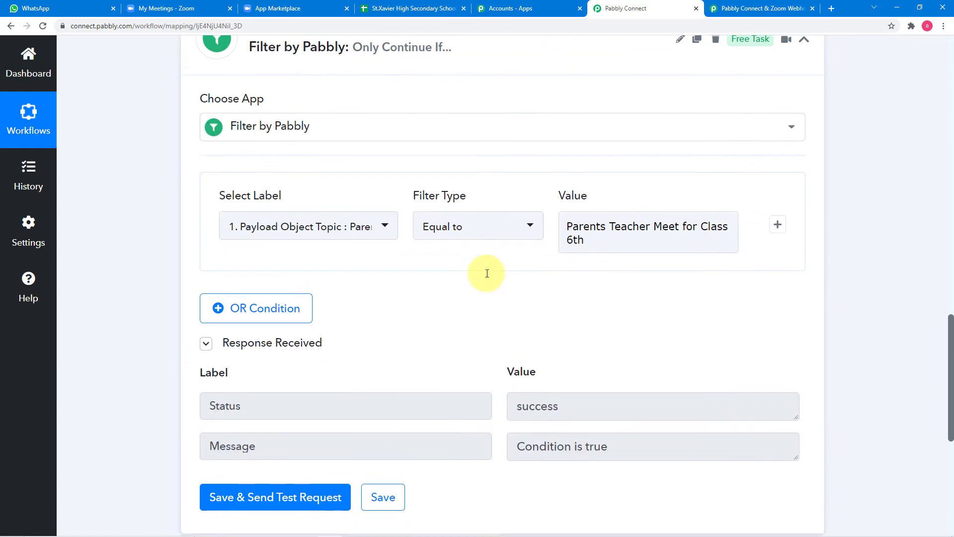
scroll(533, 262, up, 3)
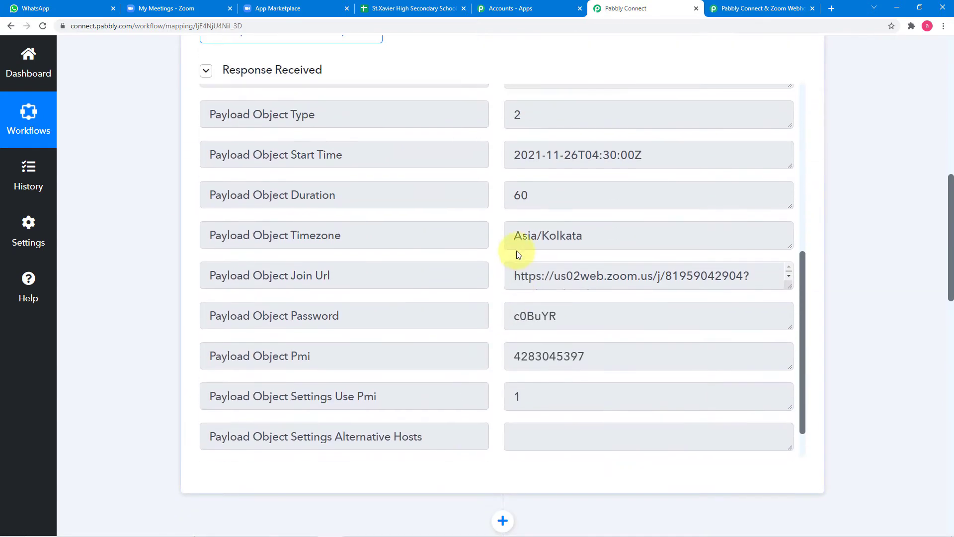
scroll(580, 286, up, 2)
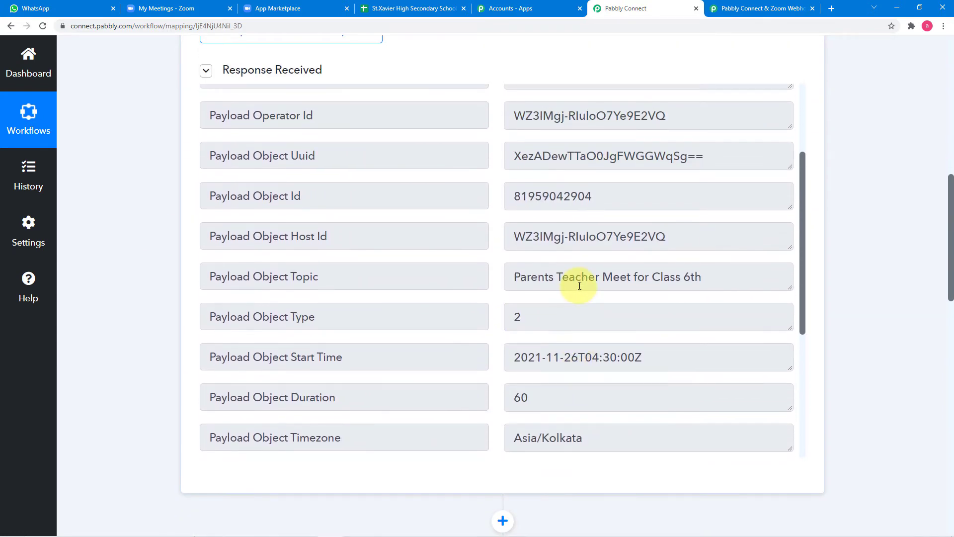
scroll(579, 286, down, 2)
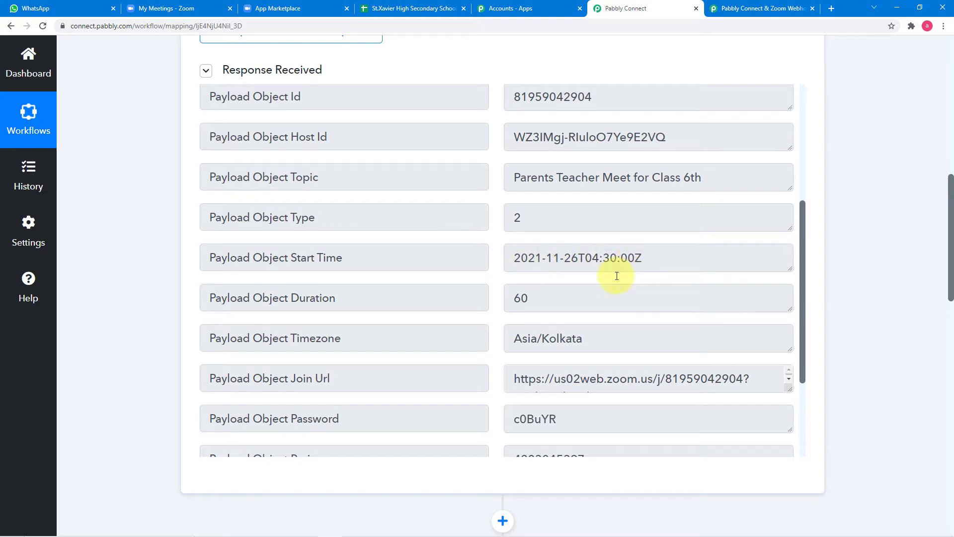
click(175, 8)
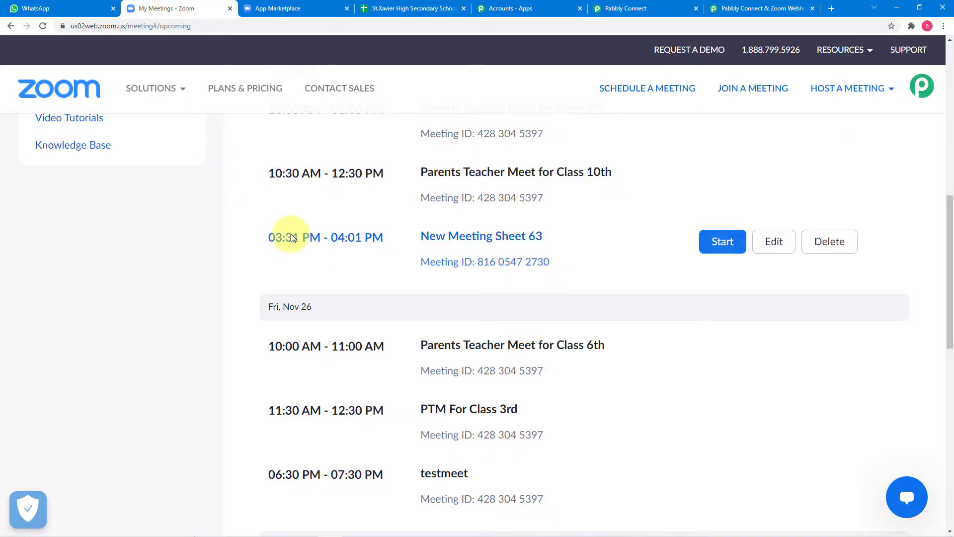
scroll(428, 323, down, 2)
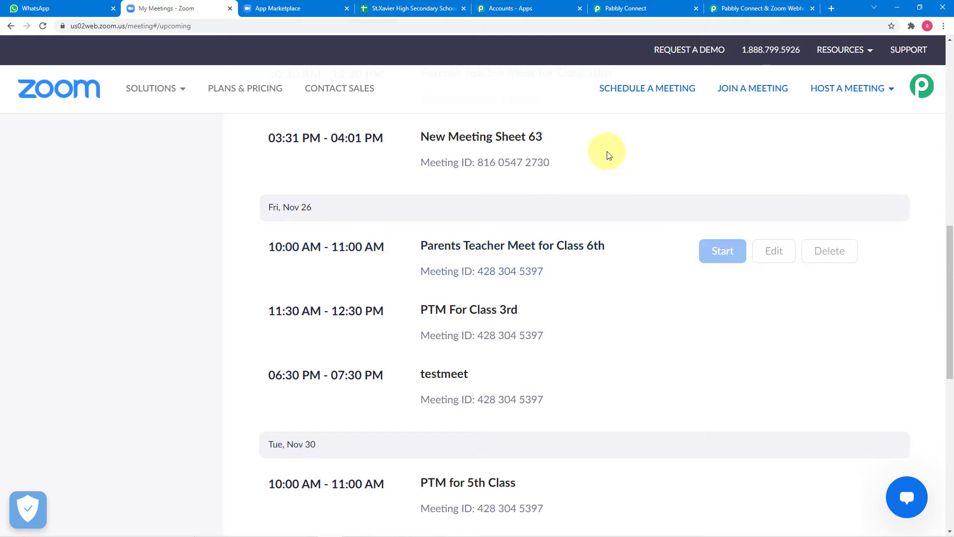
Step: Switch back to Pabbly Connect and add Date/Time Formatter by Pabbly as the action after the filter
click(626, 8)
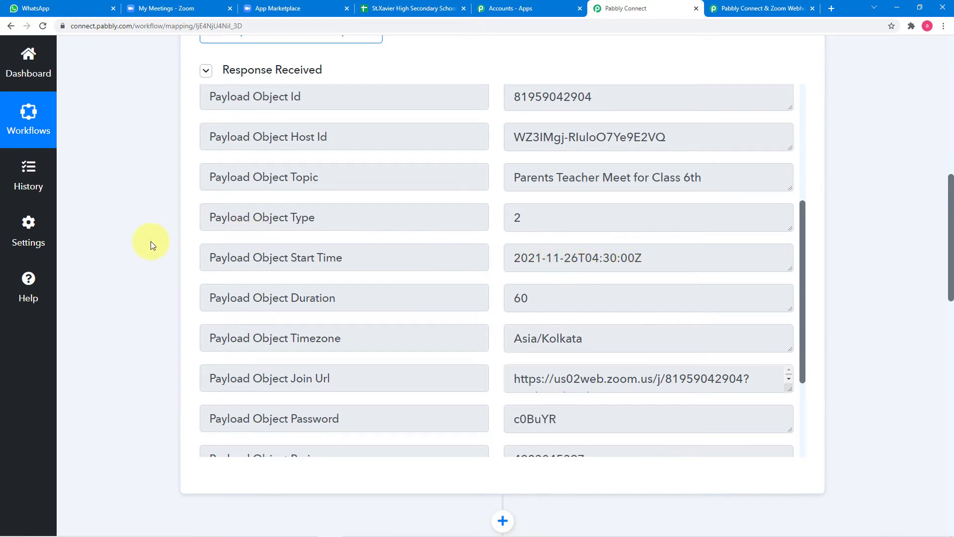
scroll(152, 245, down, 10)
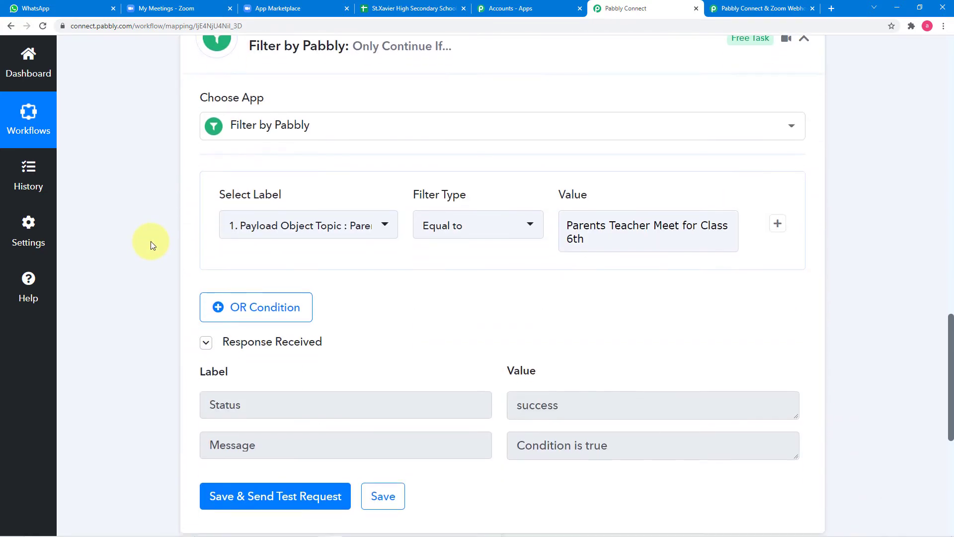
scroll(153, 245, down, 7)
click(501, 219)
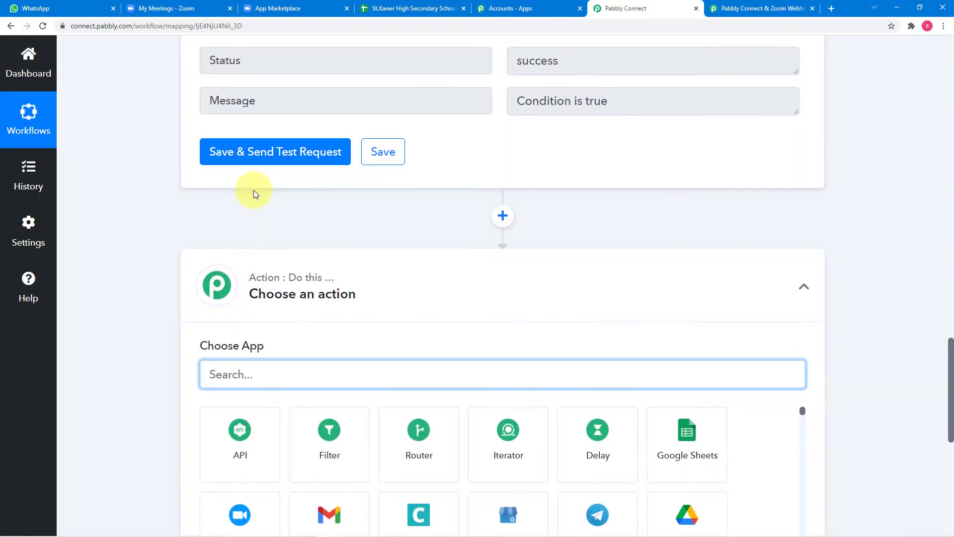
scroll(253, 193, down, 2)
text(da)
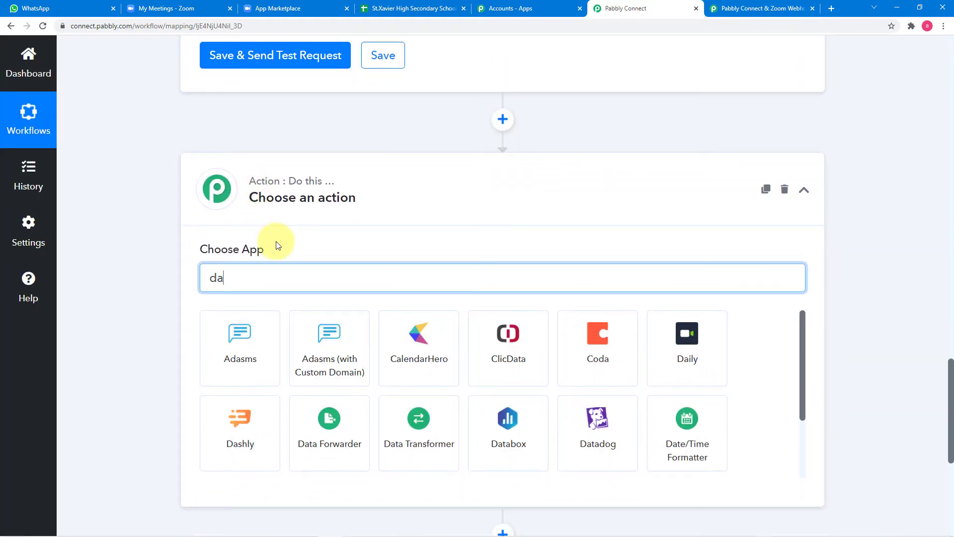
text(te)
click(238, 330)
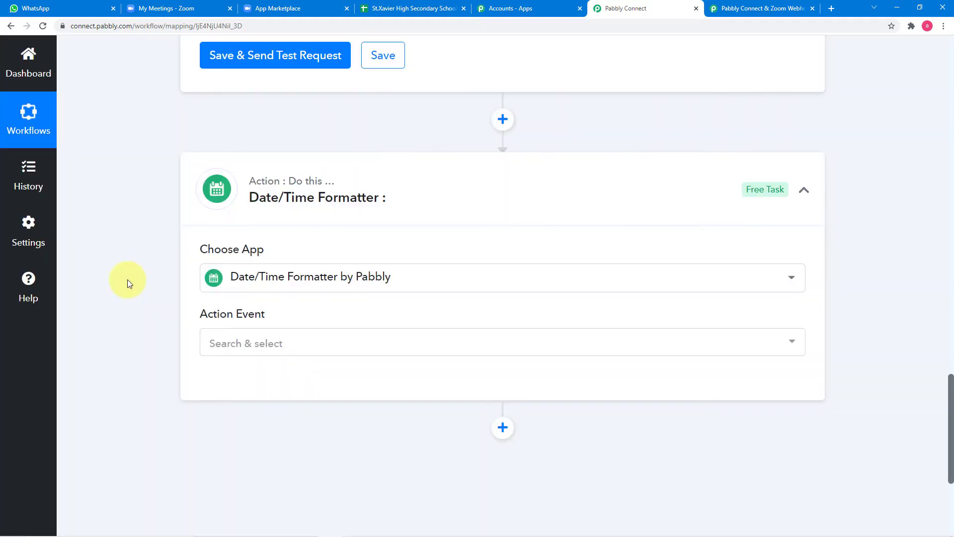
Step: Set the Date/Time Formatter's action event to Format Date with Time Zone and connect it
scroll(127, 279, down, 1)
click(309, 294)
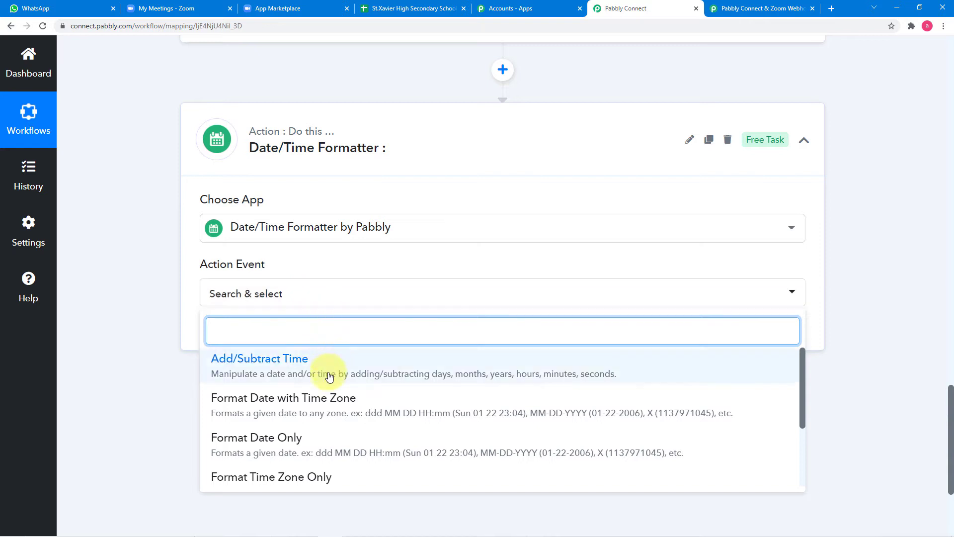
click(355, 408)
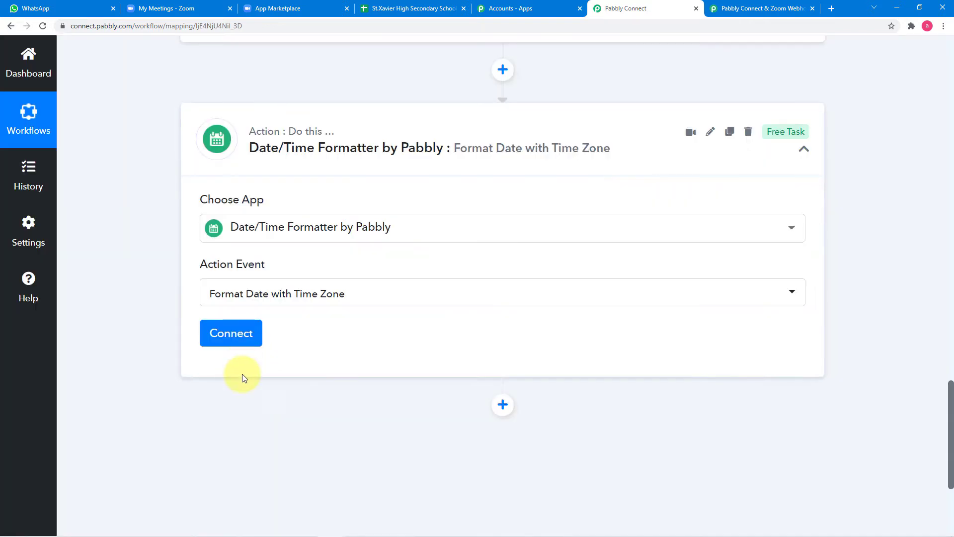
click(242, 337)
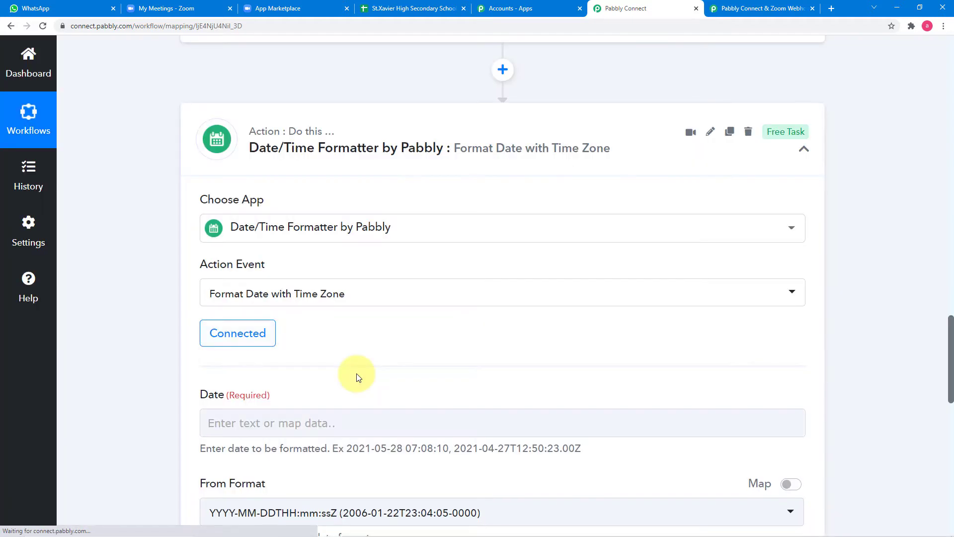
Step: Examine the formatter's date, format and timezone fields alongside the start time and timezone in the Zoom webhook response
scroll(357, 377, down, 2)
scroll(356, 376, down, 2)
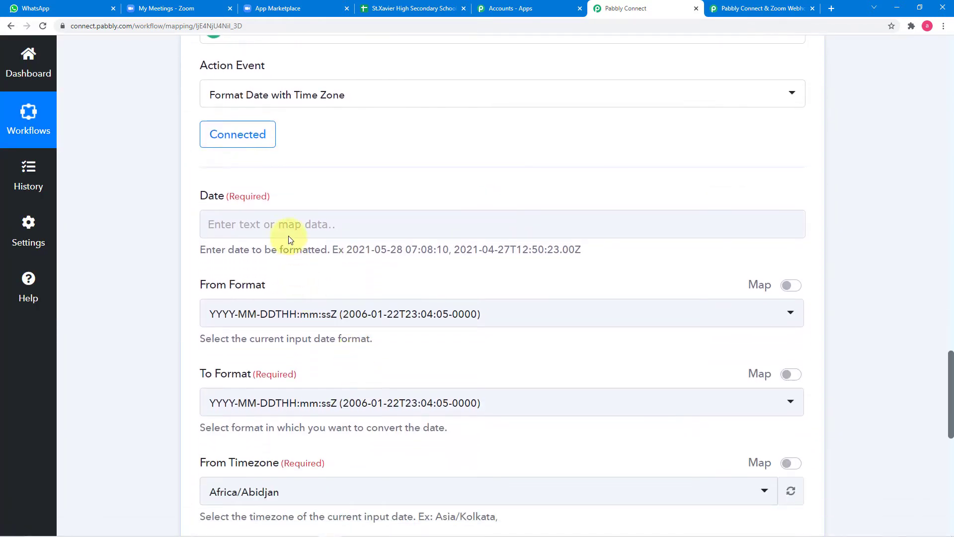
scroll(345, 266, up, 9)
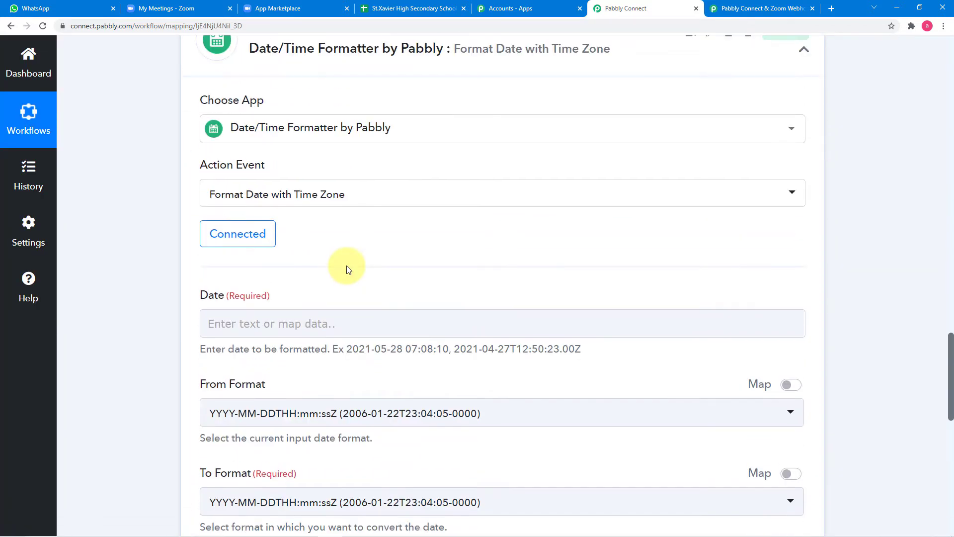
scroll(347, 270, up, 12)
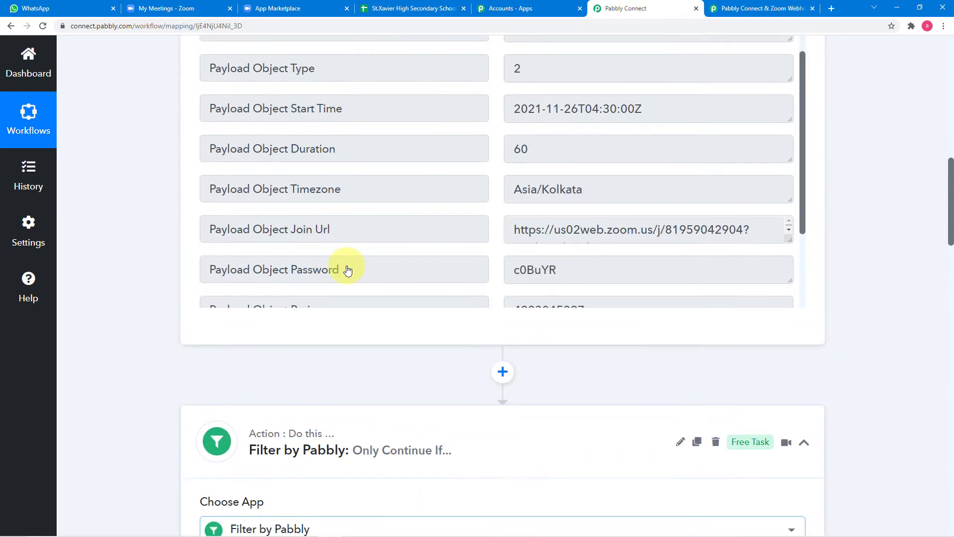
scroll(112, 180, down, 18)
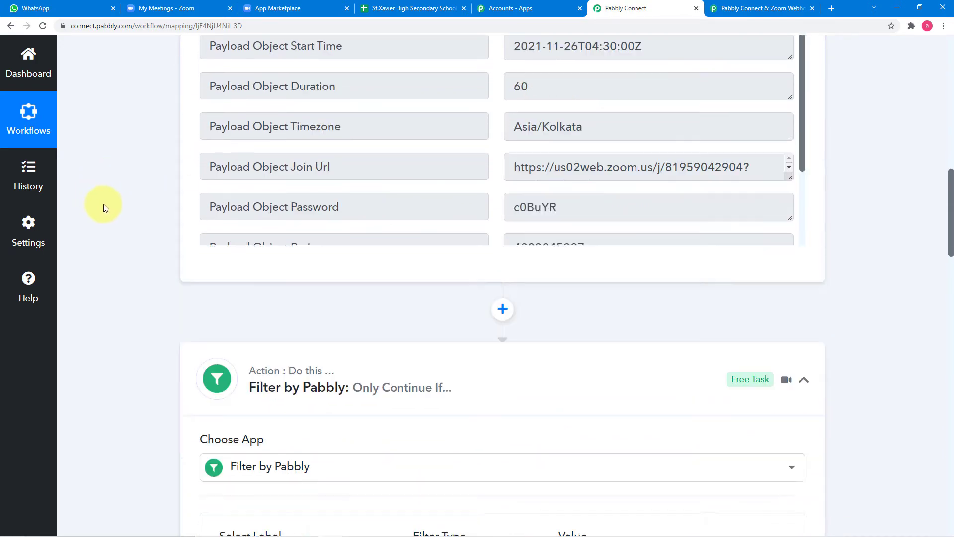
scroll(119, 223, down, 4)
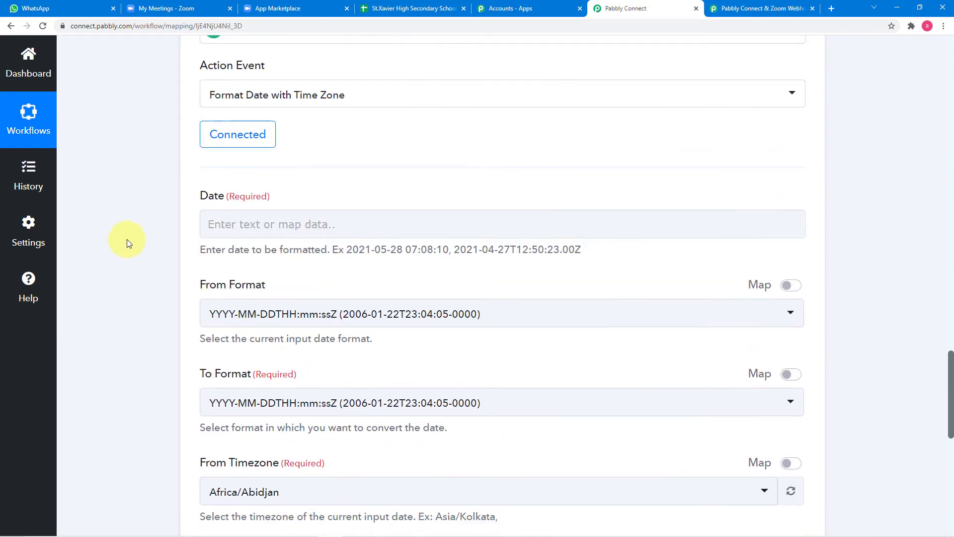
Step: Map the formatter's Date field to Payload Object Start Time from the Zoom webhook data
click(238, 226)
scroll(313, 288, down, 1)
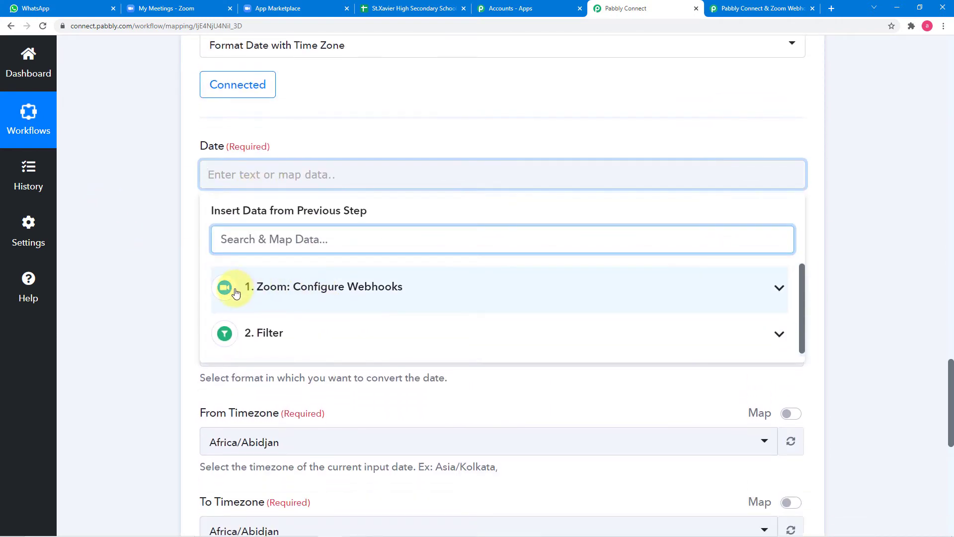
click(303, 293)
scroll(358, 397, down, 2)
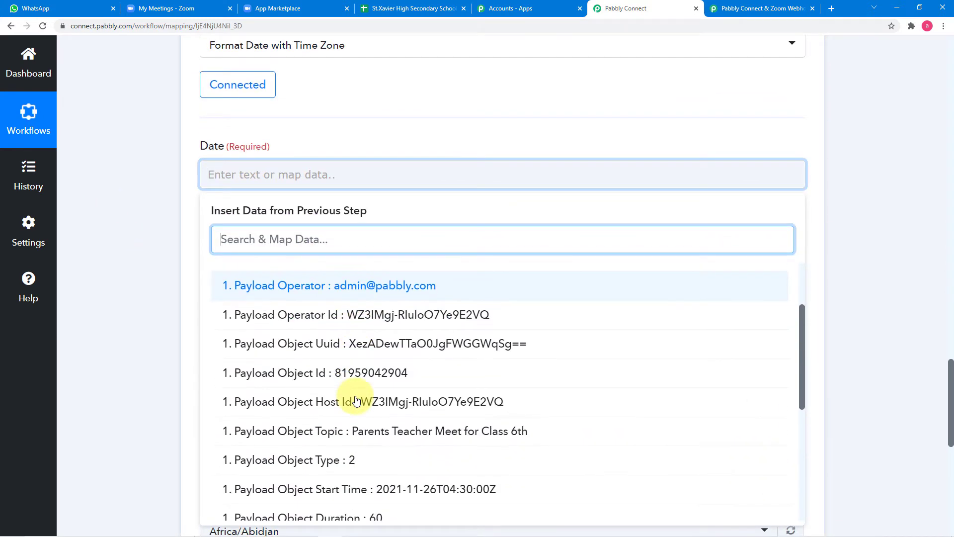
scroll(356, 401, down, 2)
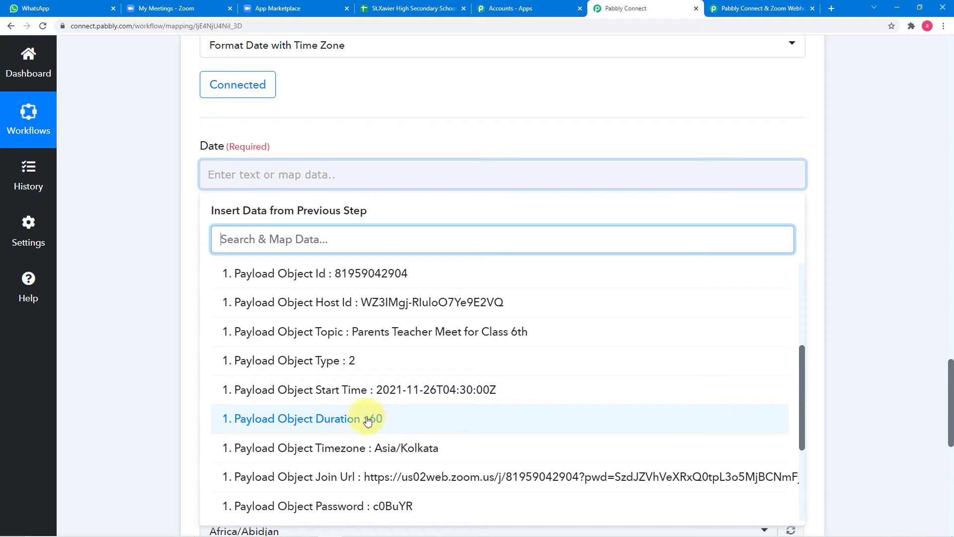
click(429, 391)
click(148, 261)
scroll(147, 261, down, 1)
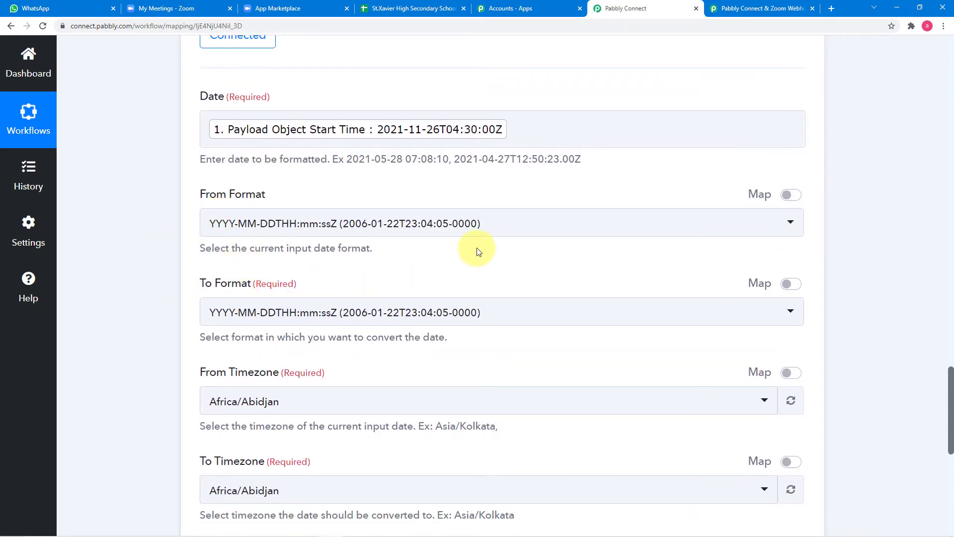
Step: Choose YYYY-MM-DDTHH:mm:ssZ (2006-01-22T23:04:05-0000) as the date formatter's From Format
click(496, 230)
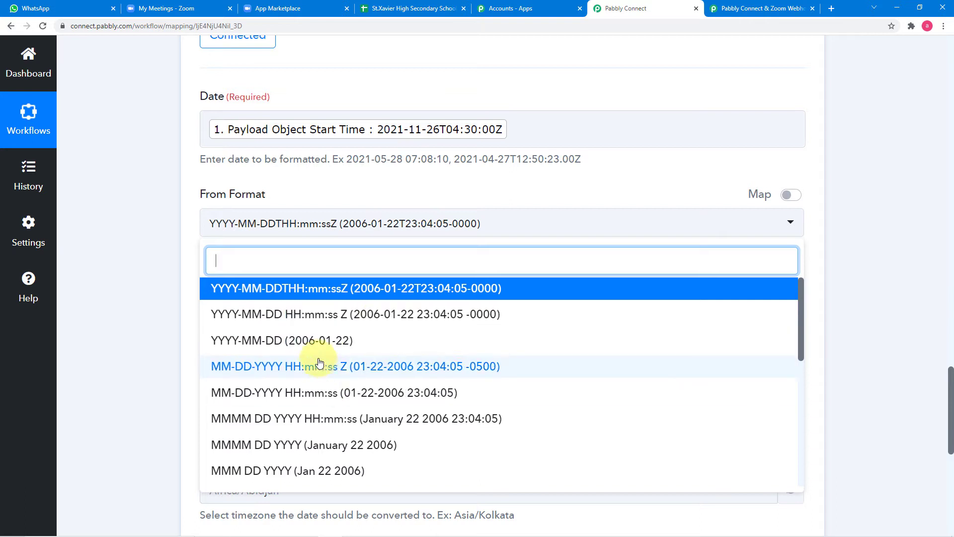
scroll(229, 338, down, 2)
scroll(281, 341, up, 2)
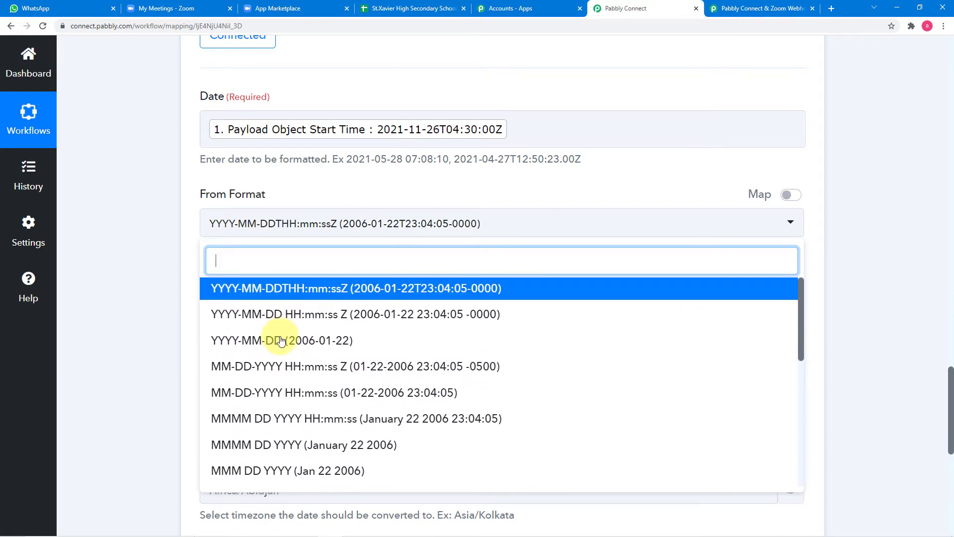
click(291, 296)
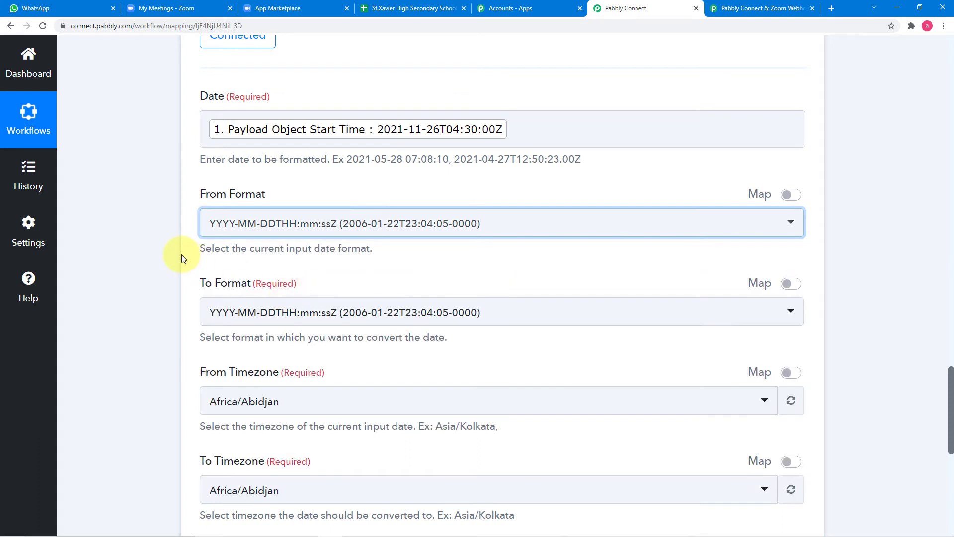
Step: Set the date formatter's To Format to MMMM/DD/YYYY hh:mm:ss A (January/03/2021 10:22:22 AM)
scroll(182, 254, down, 2)
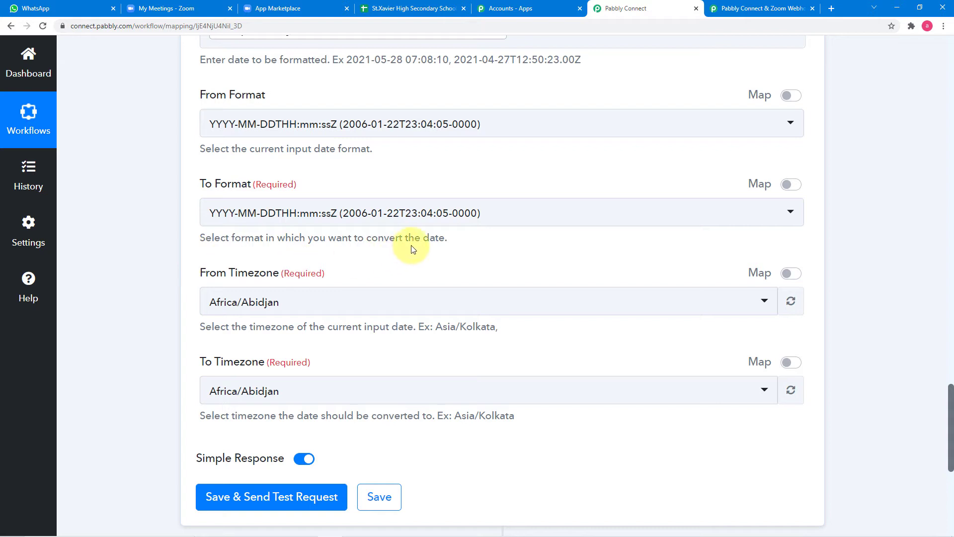
click(496, 219)
scroll(482, 356, down, 1)
scroll(482, 356, down, 5)
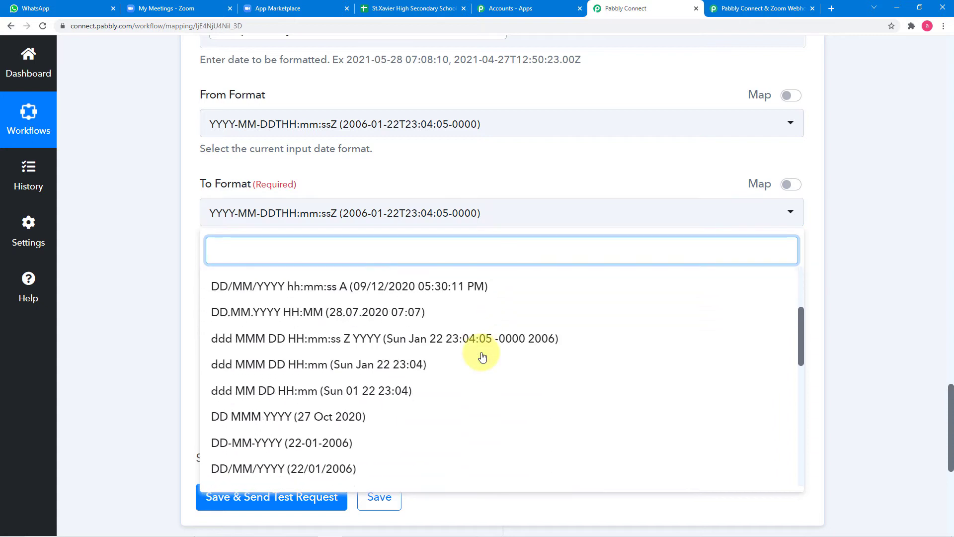
scroll(482, 356, down, 1)
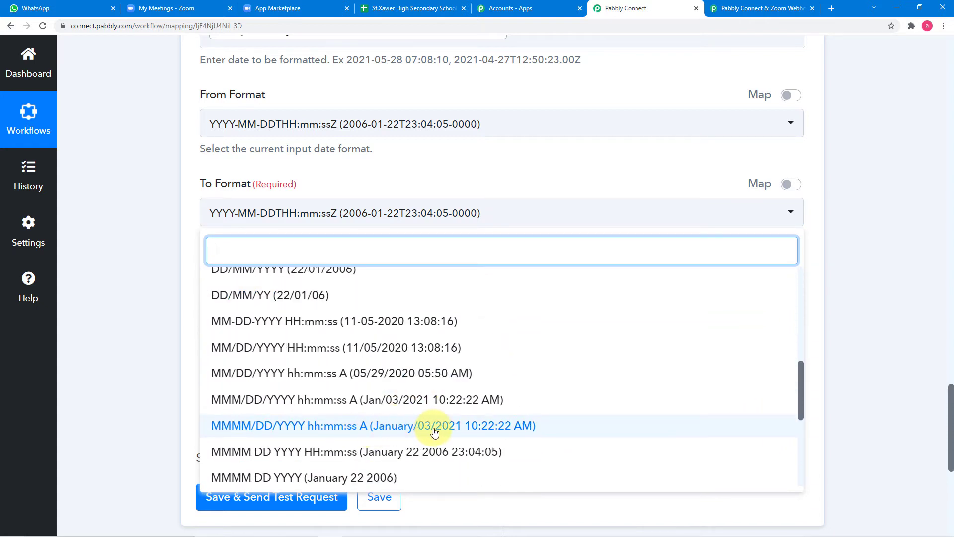
click(405, 429)
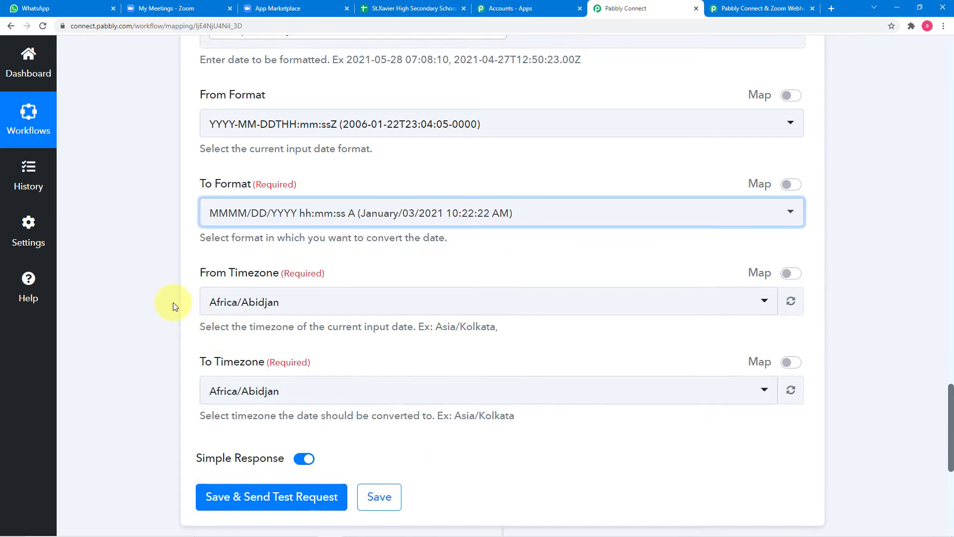
Step: Set the date formatter's From Timezone to Etc/UTC
scroll(203, 330, down, 1)
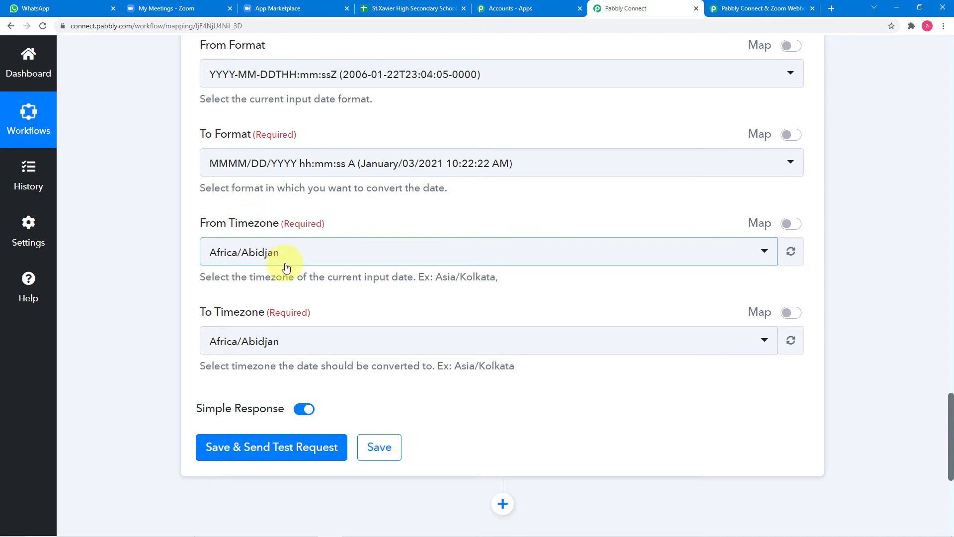
click(341, 256)
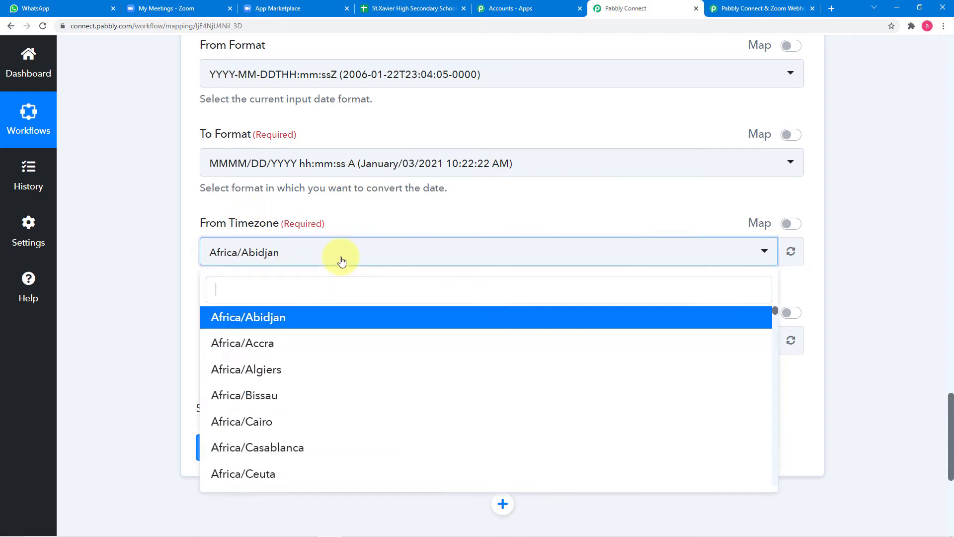
text(ut)
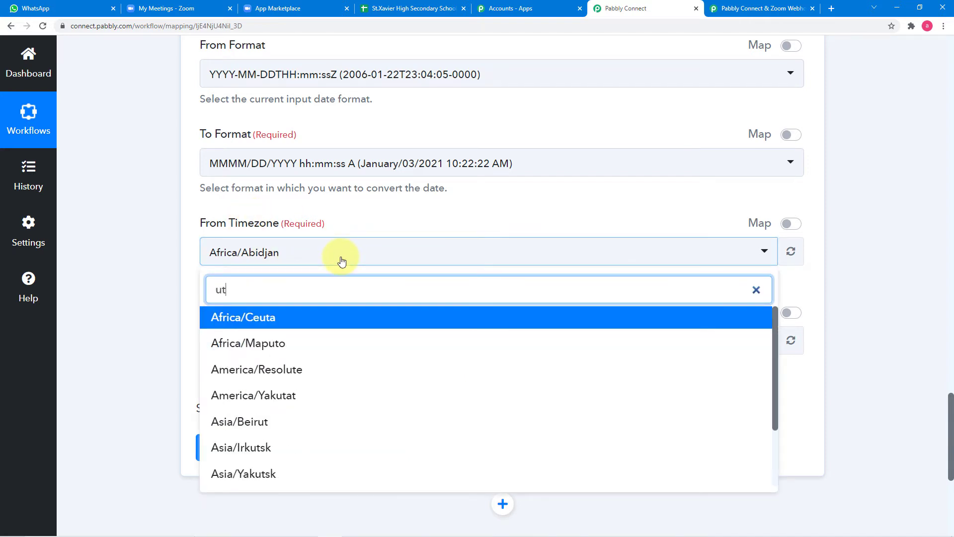
text(c)
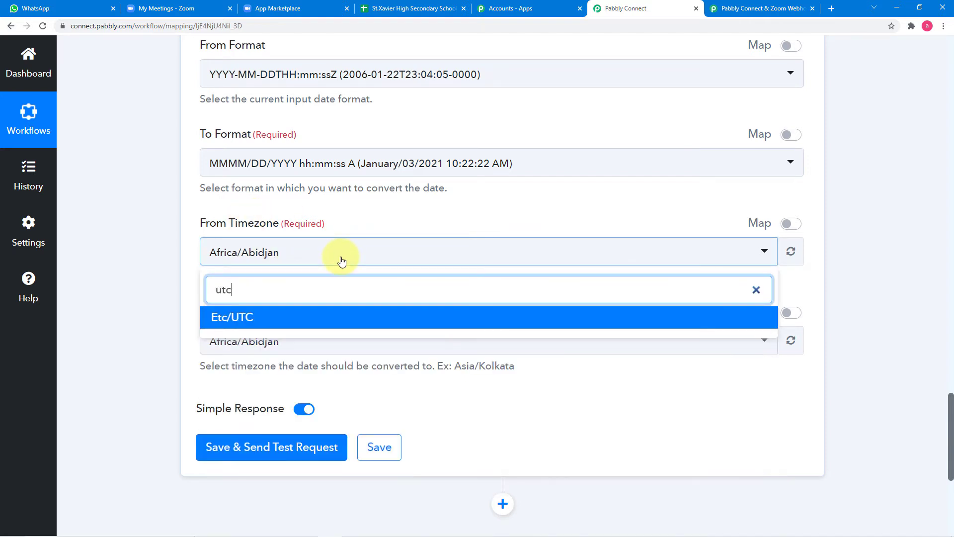
click(247, 326)
Step: Set the date formatter's To Timezone to Asia/Kolkata
scroll(323, 348, down, 1)
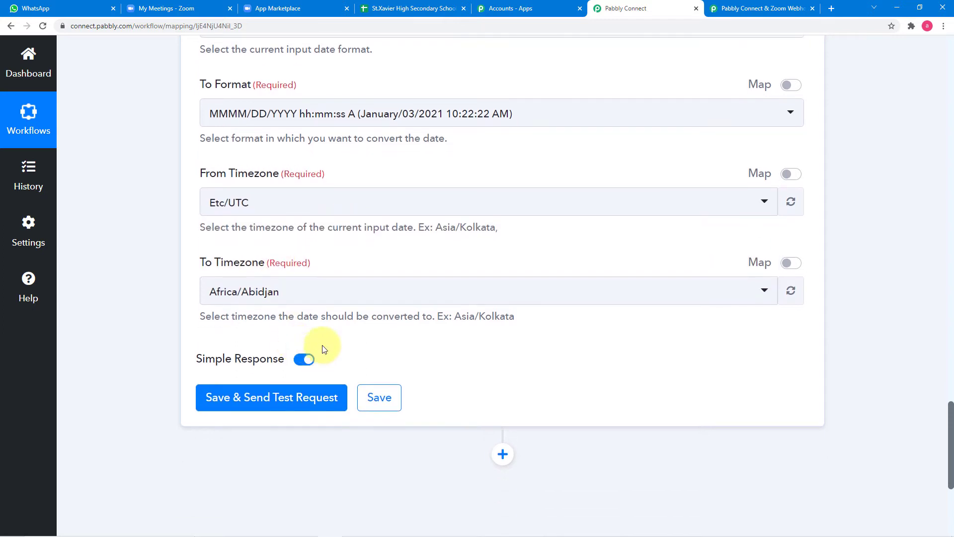
click(351, 291)
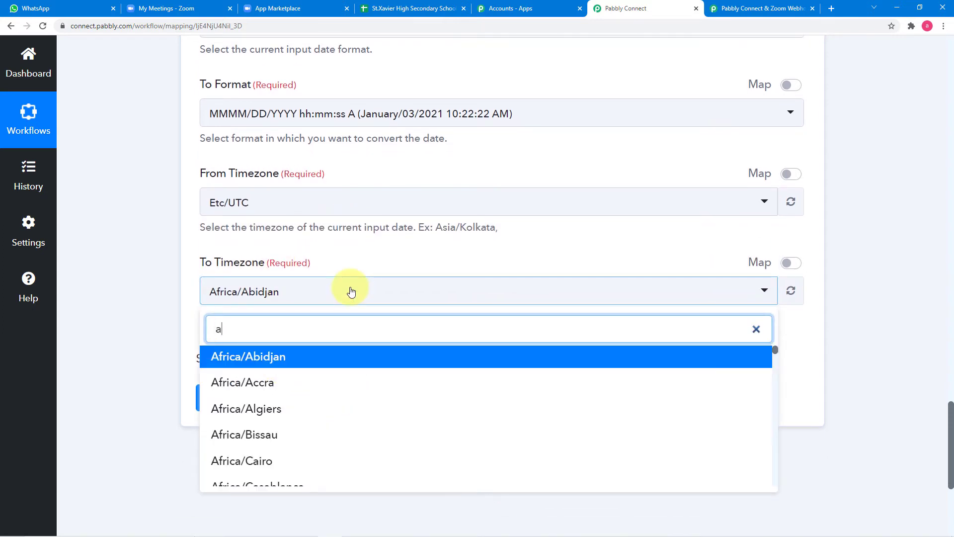
text(asia)
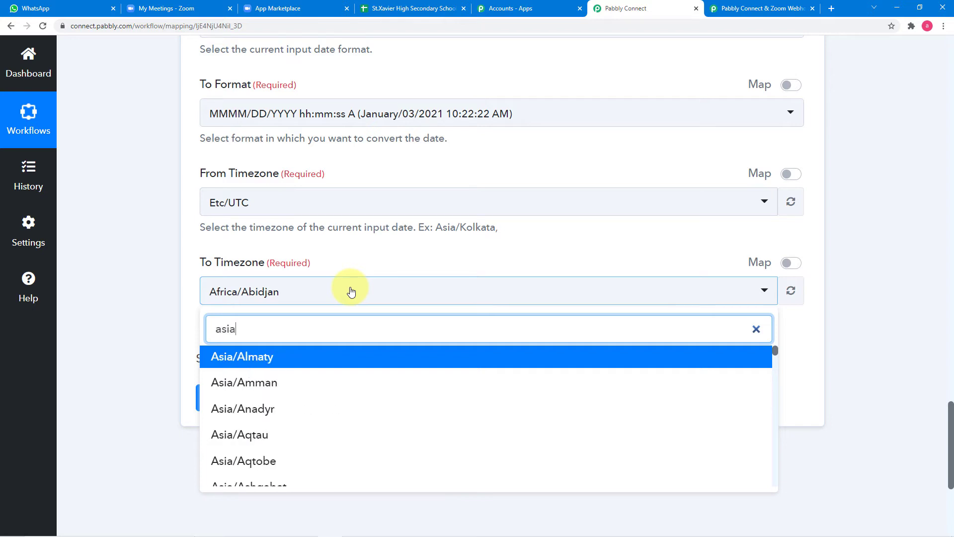
scroll(350, 292, up, 1)
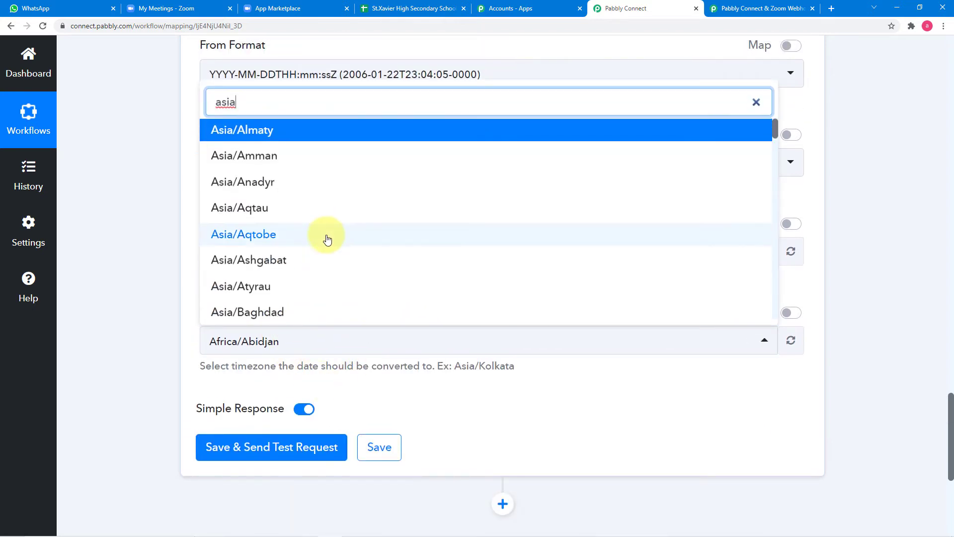
scroll(326, 238, down, 2)
text(a/k)
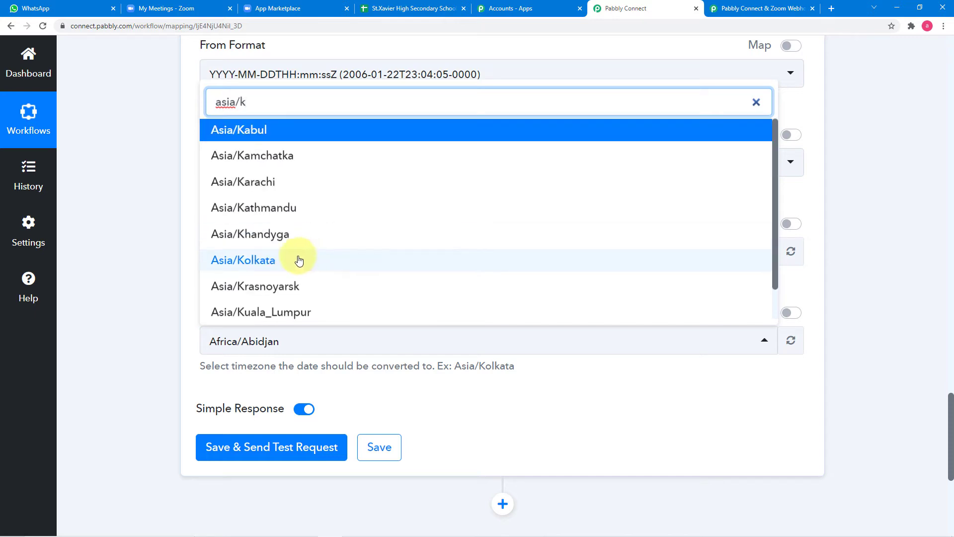
click(254, 261)
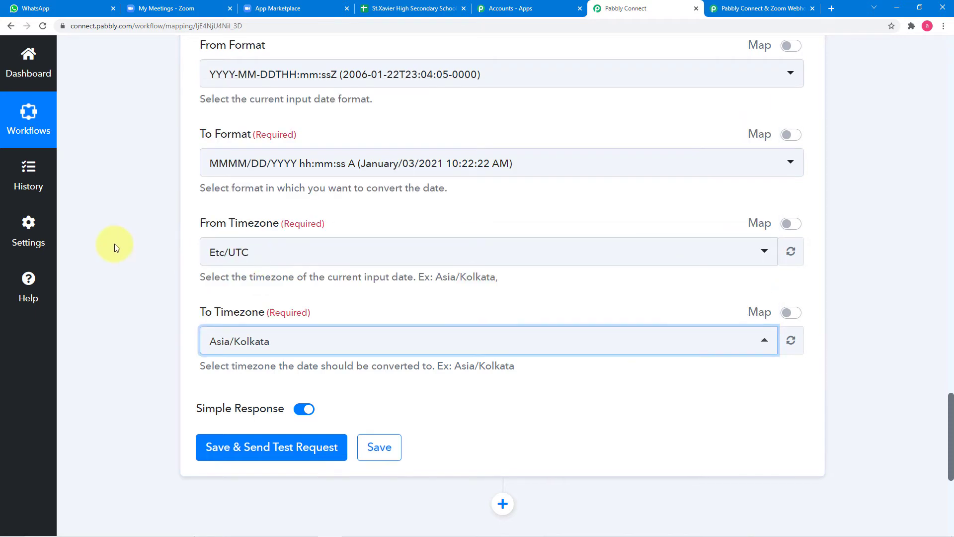
Step: Save the date formatter step and send a test request to get its formatted result
scroll(117, 245, down, 3)
click(213, 308)
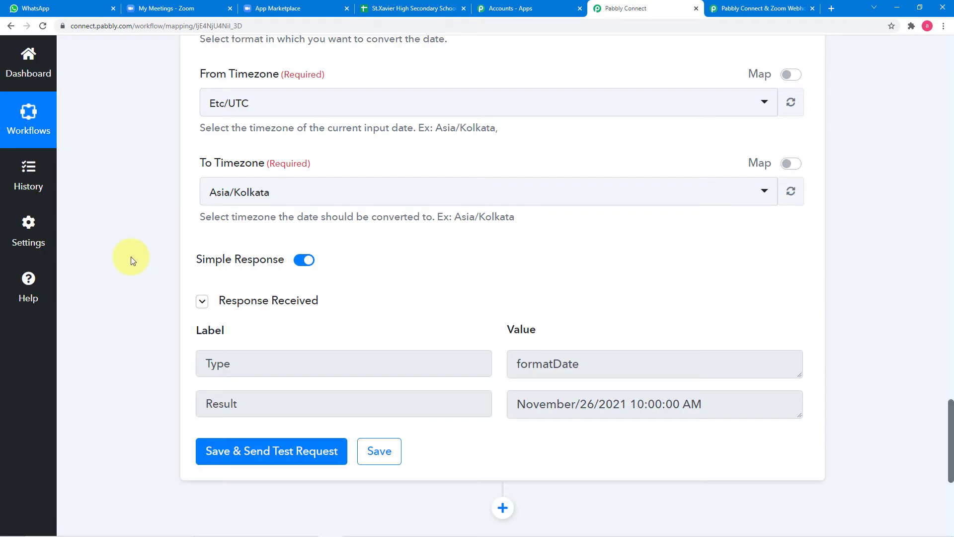
scroll(149, 284, down, 1)
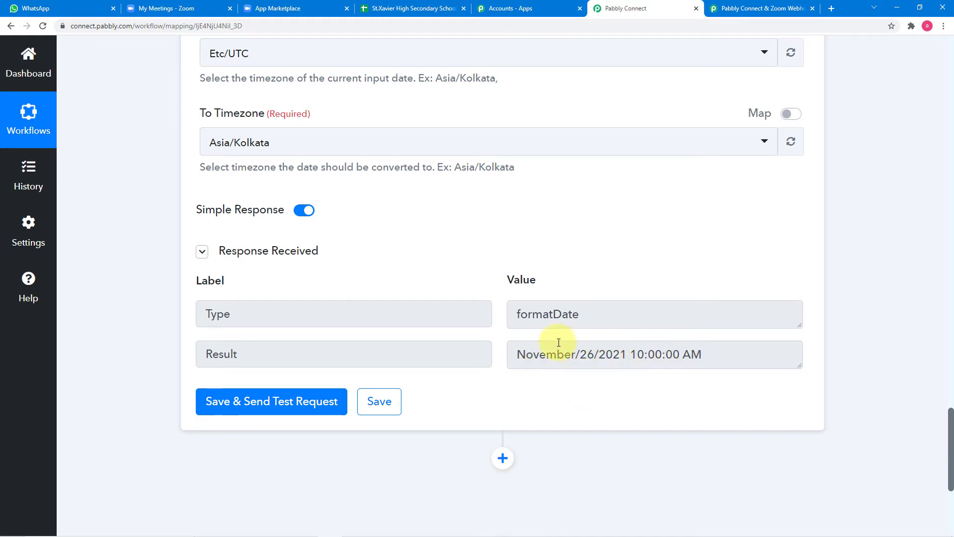
Step: Compare the formatted result with the Parents Teacher Meet for Class 6th meeting in Zoom, and return to Pabbly Connect
click(183, 8)
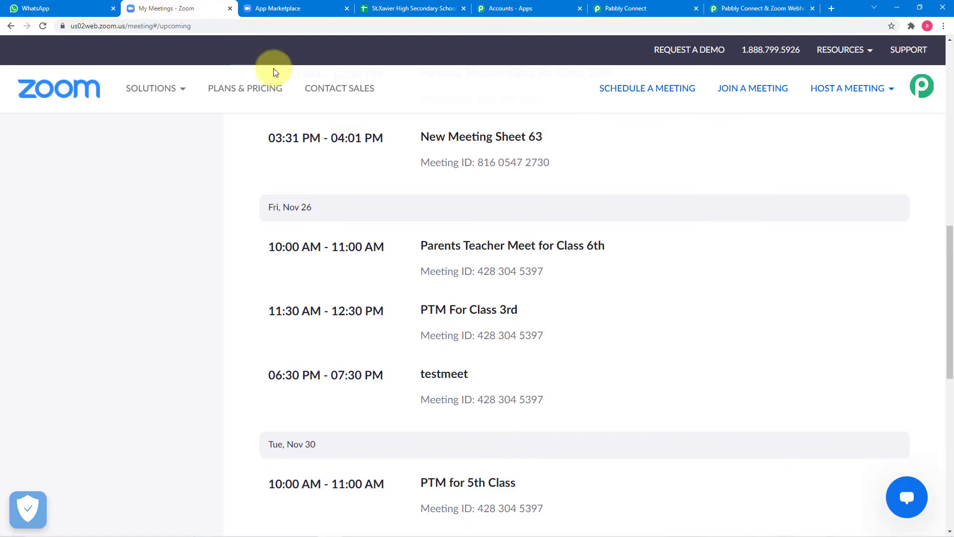
mouse_move(470, 270)
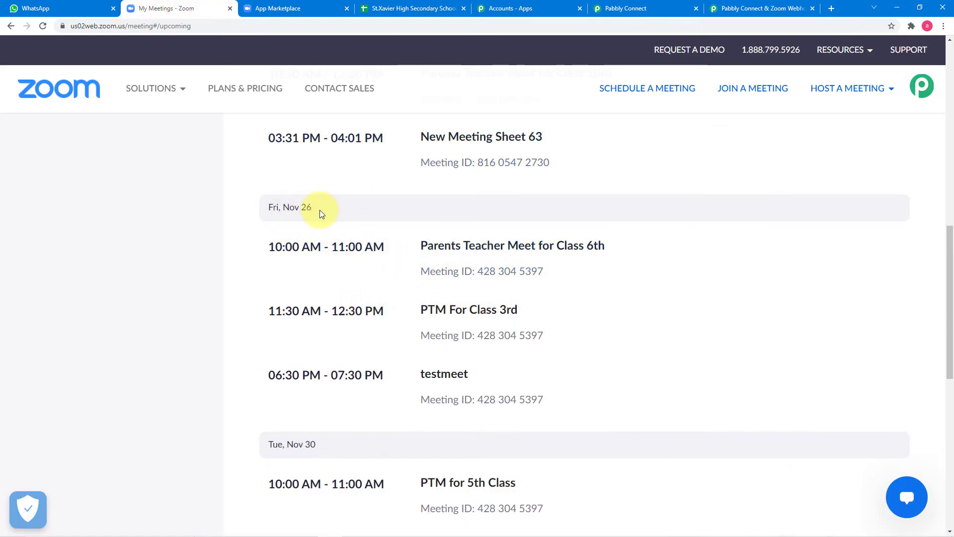
click(640, 9)
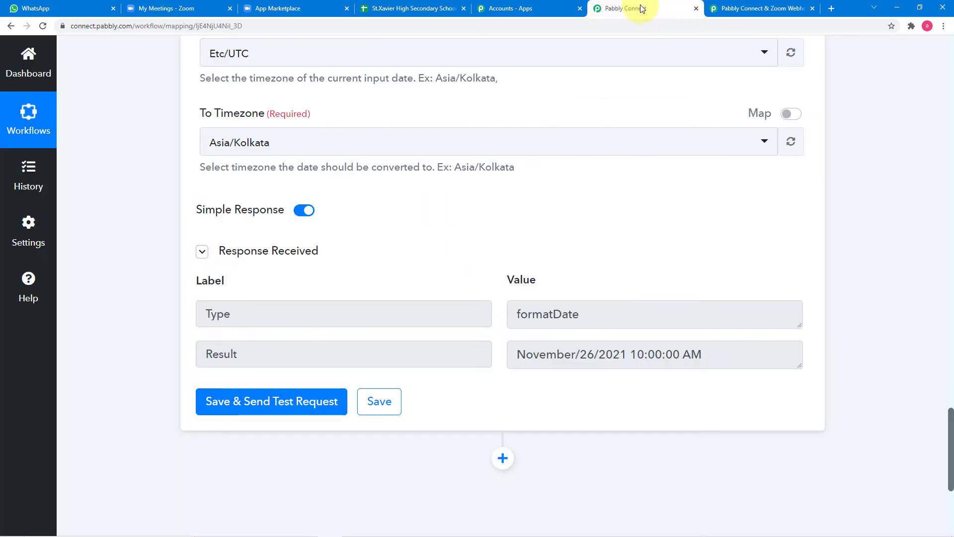
scroll(287, 169, down, 3)
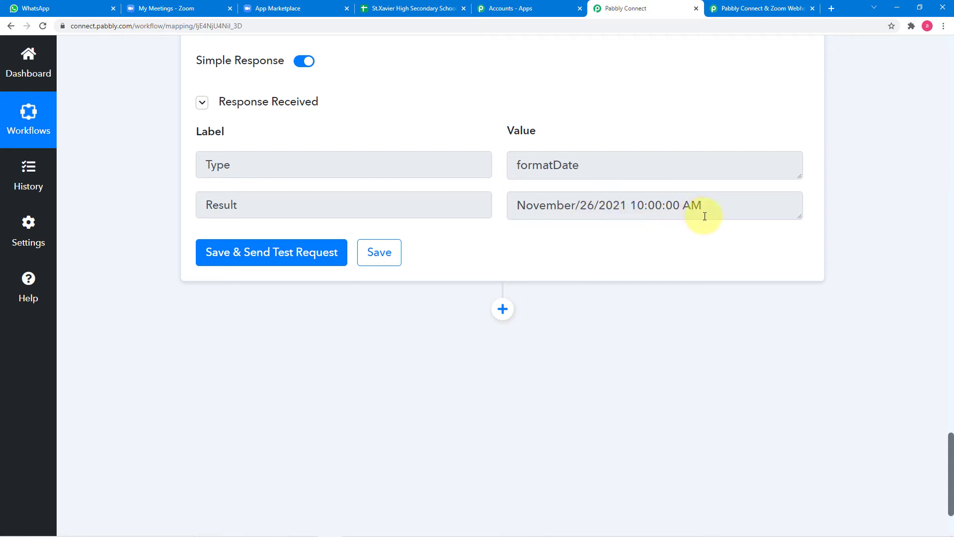
Step: Add a new action after the date formatter step, using Text Formatter by Pabbly as its app
scroll(624, 251, down, 1)
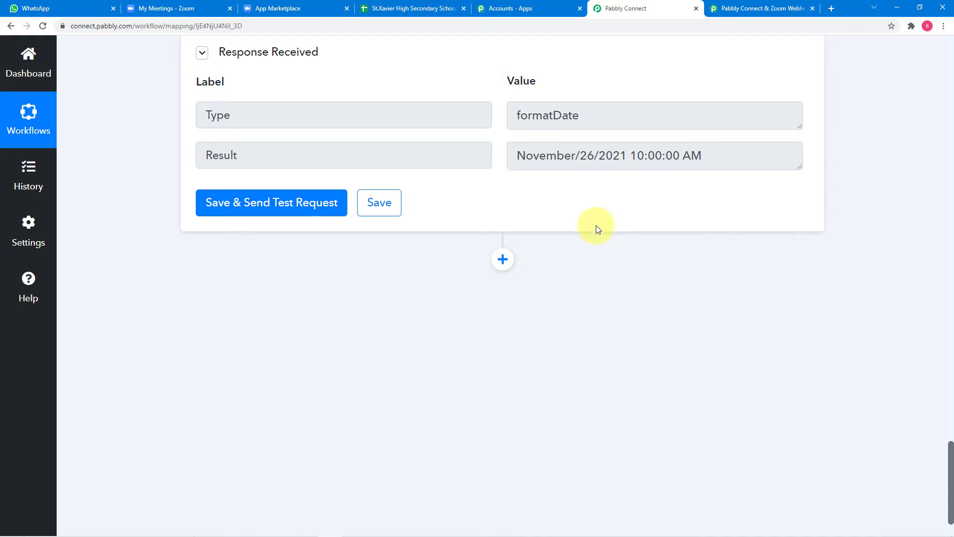
click(500, 260)
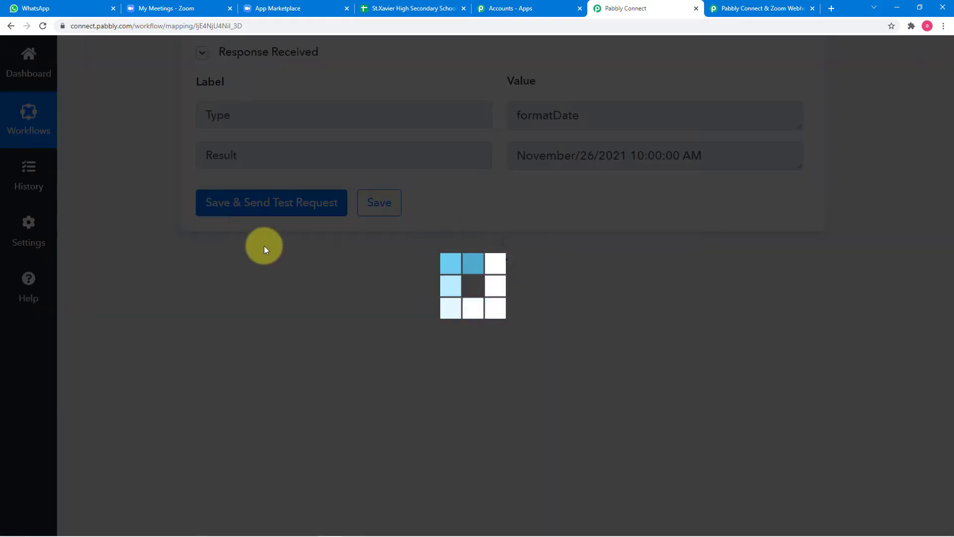
scroll(176, 236, down, 4)
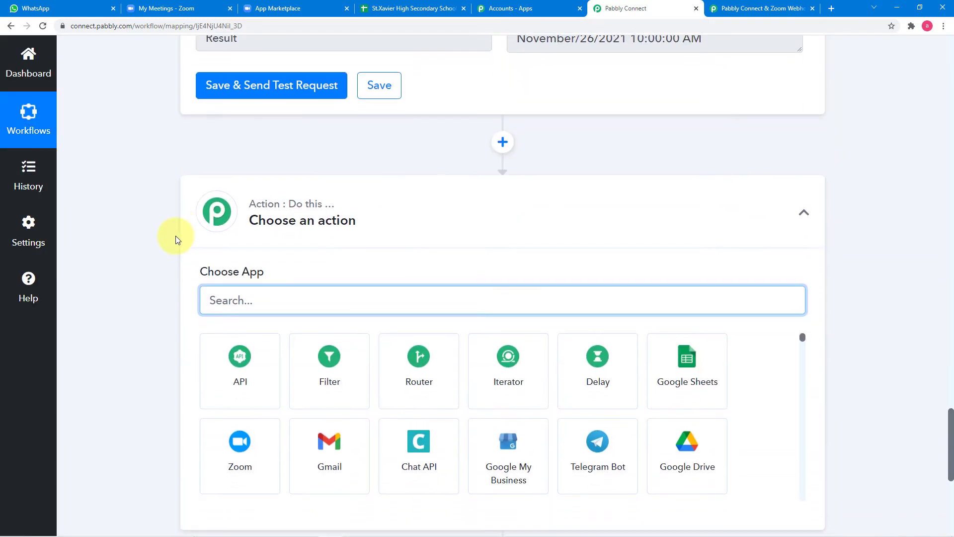
scroll(554, 186, up, 3)
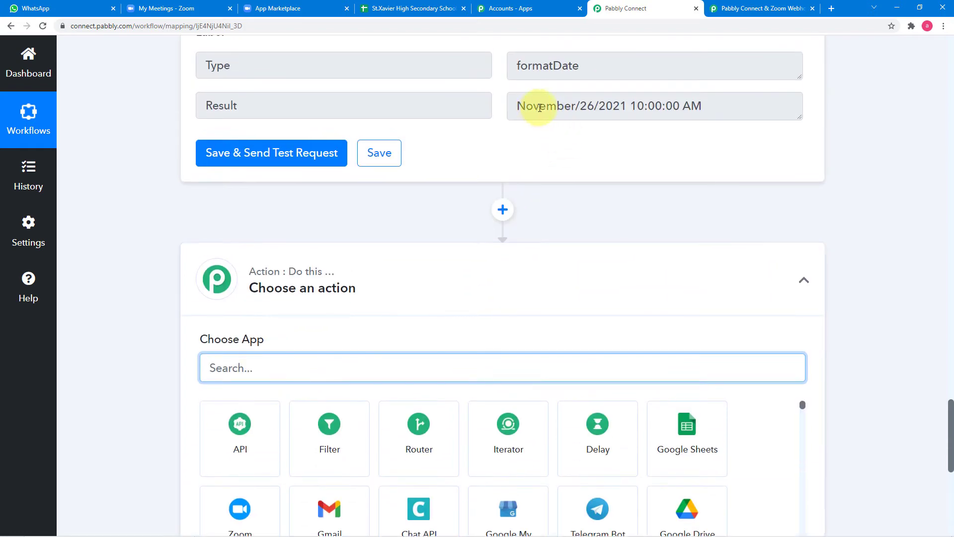
scroll(505, 222, down, 2)
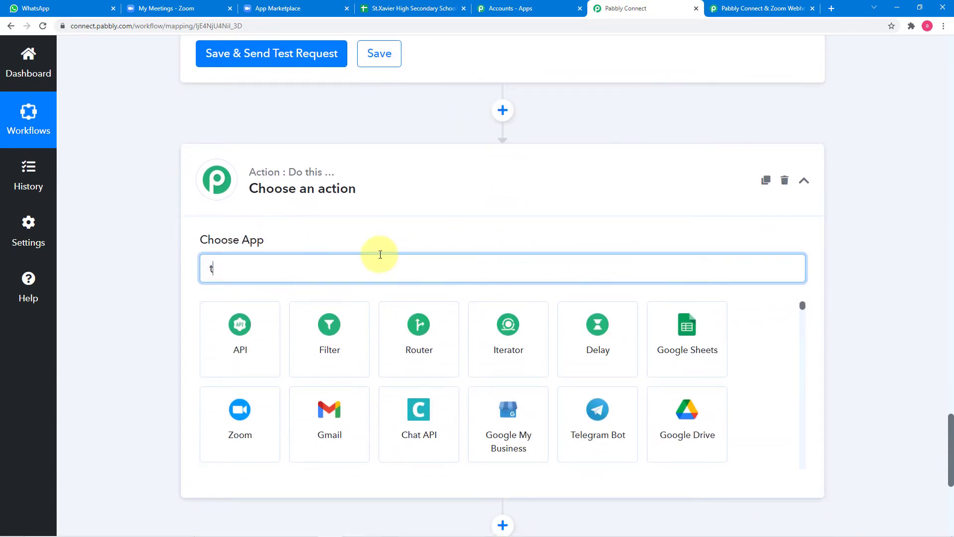
text(ex)
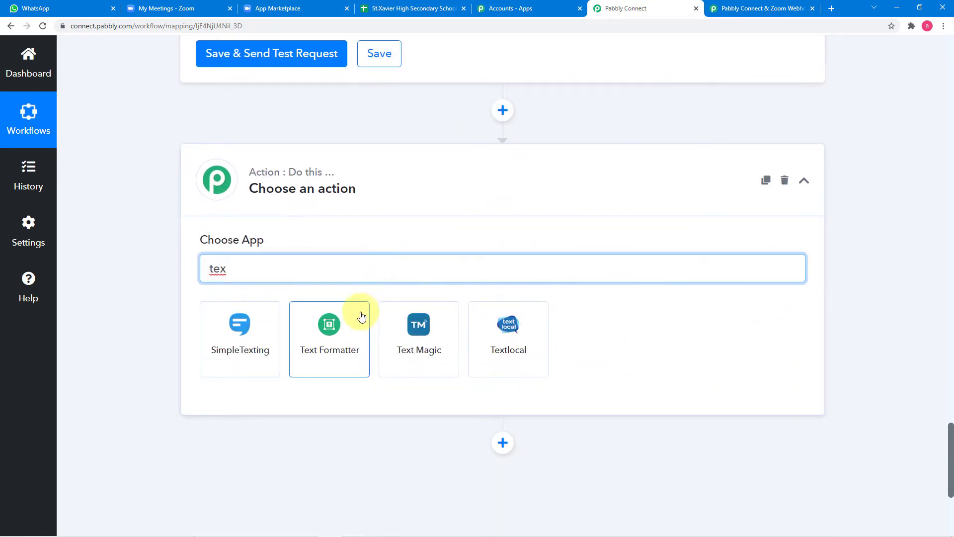
click(358, 316)
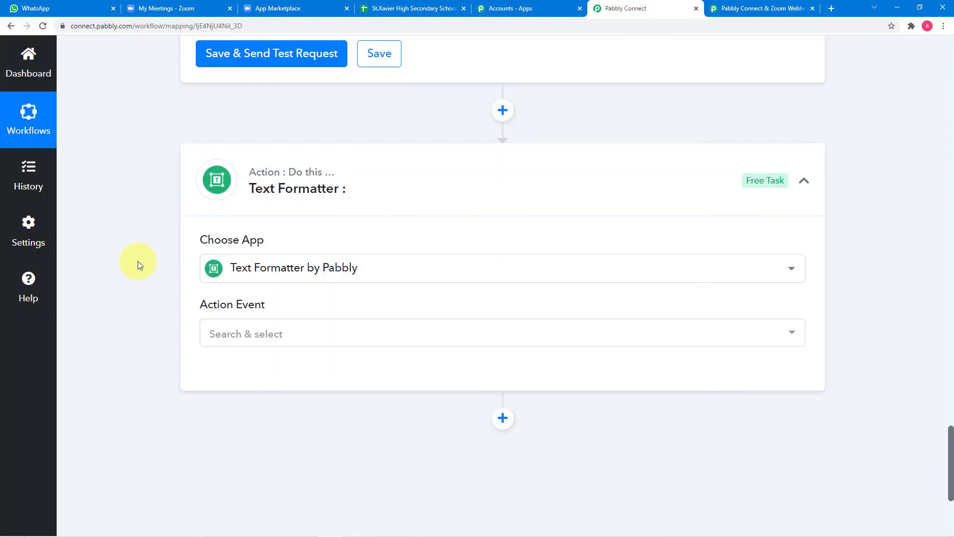
Step: Set the Text Formatter's action event to Split Text and connect it
click(331, 192)
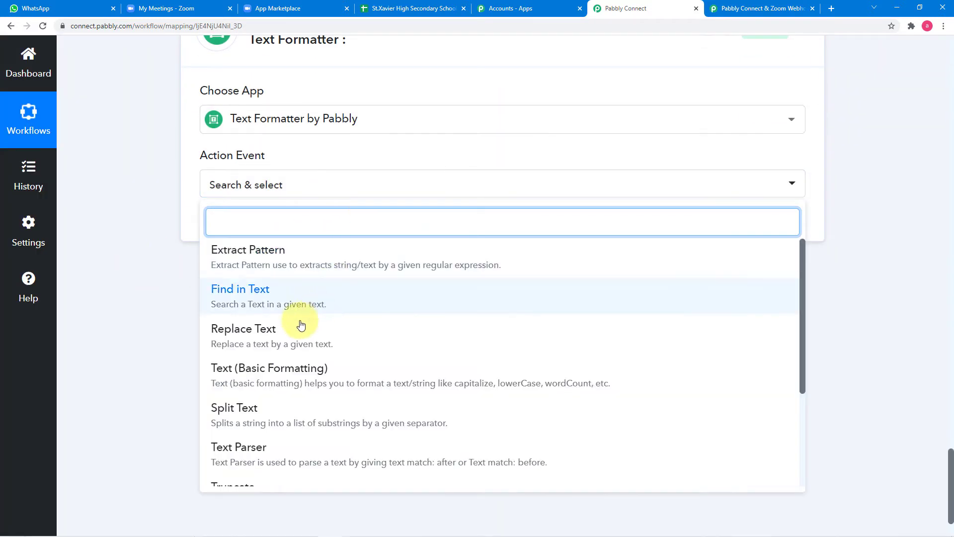
click(279, 418)
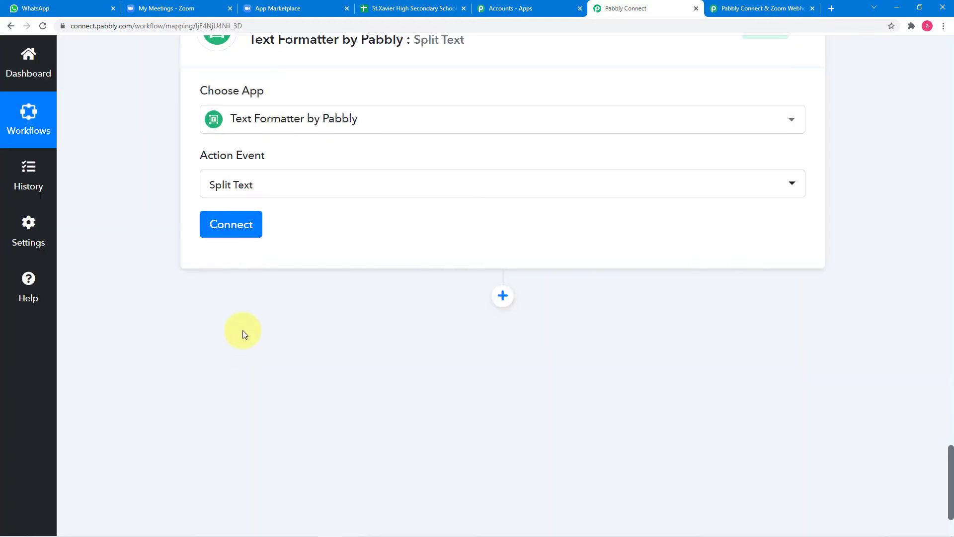
click(243, 228)
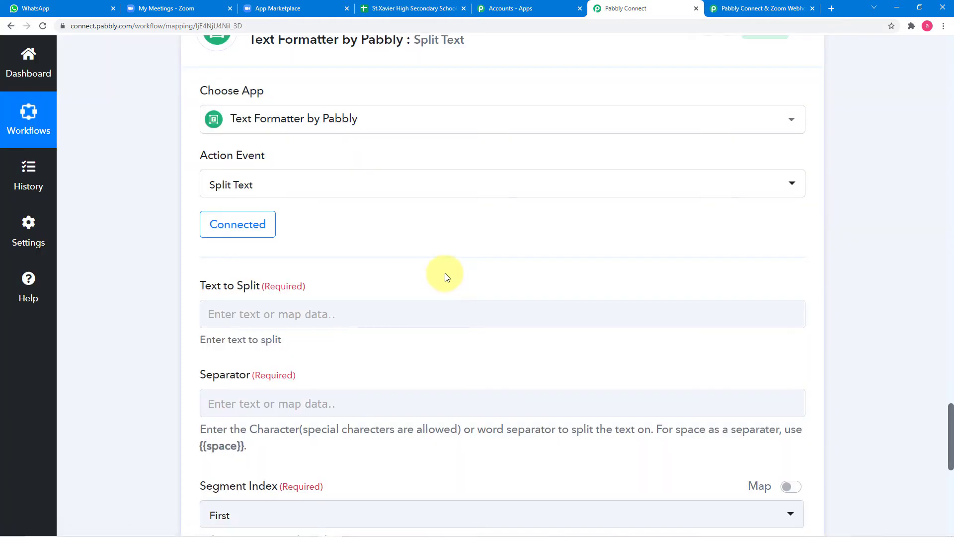
Step: Map the Result of the Date/Time Formatter step into the Text to Split field
scroll(446, 273, down, 2)
click(266, 218)
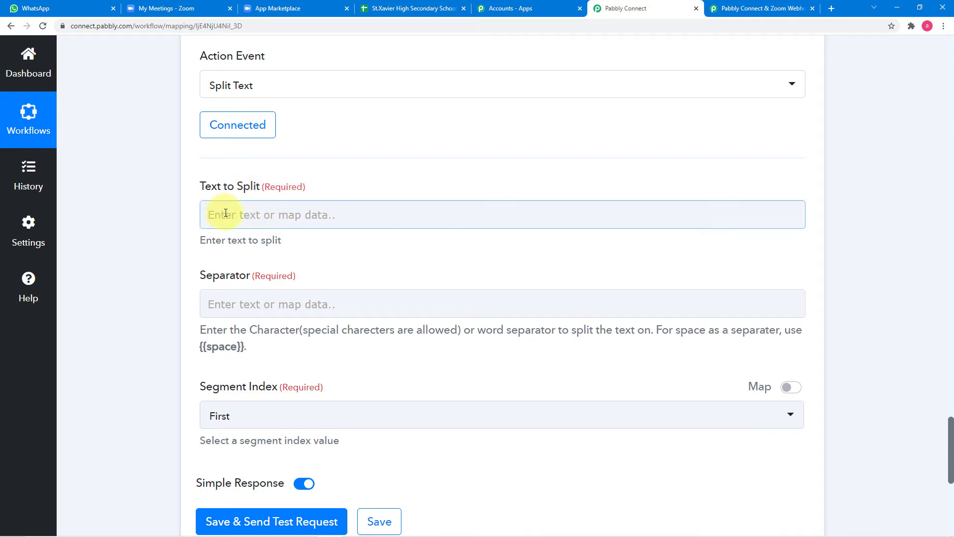
scroll(418, 234, up, 8)
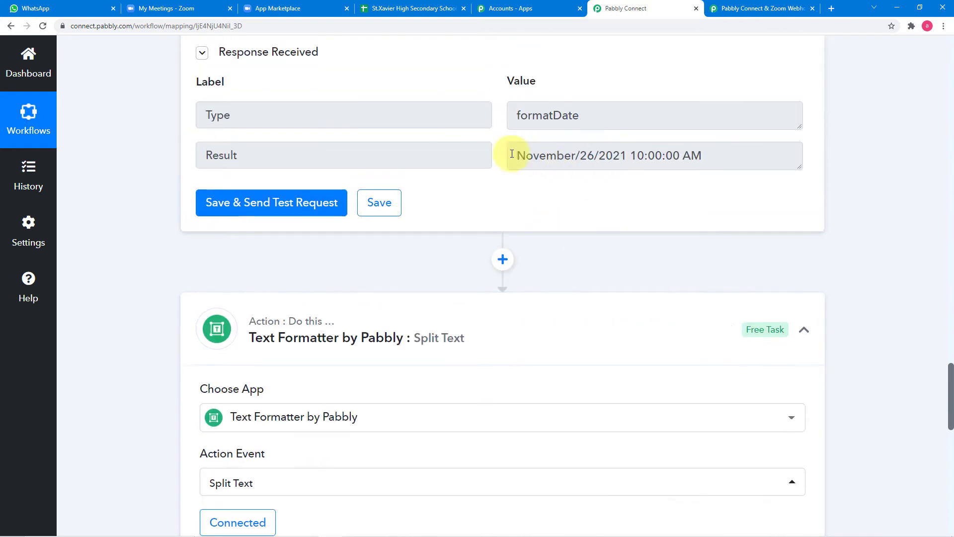
scroll(508, 238, down, 6)
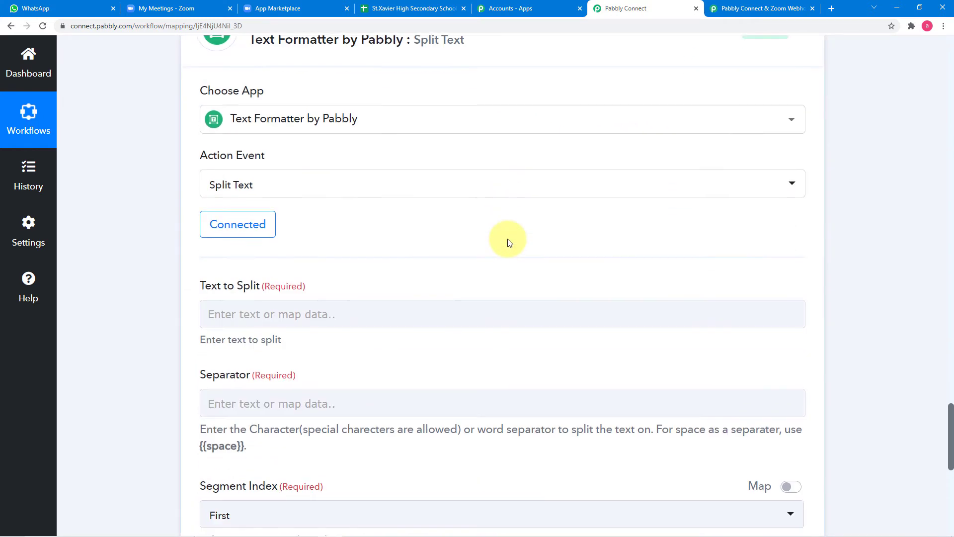
scroll(508, 243, down, 3)
click(415, 165)
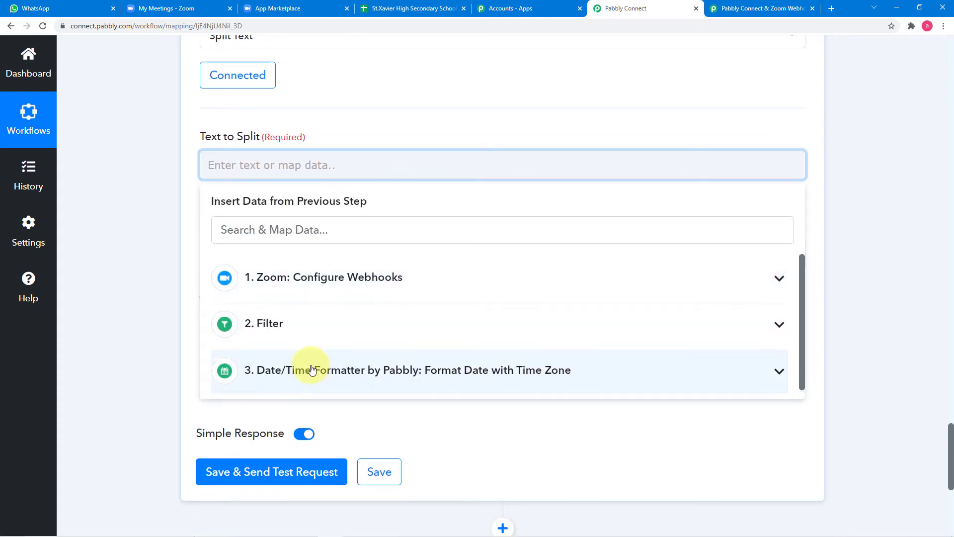
click(421, 370)
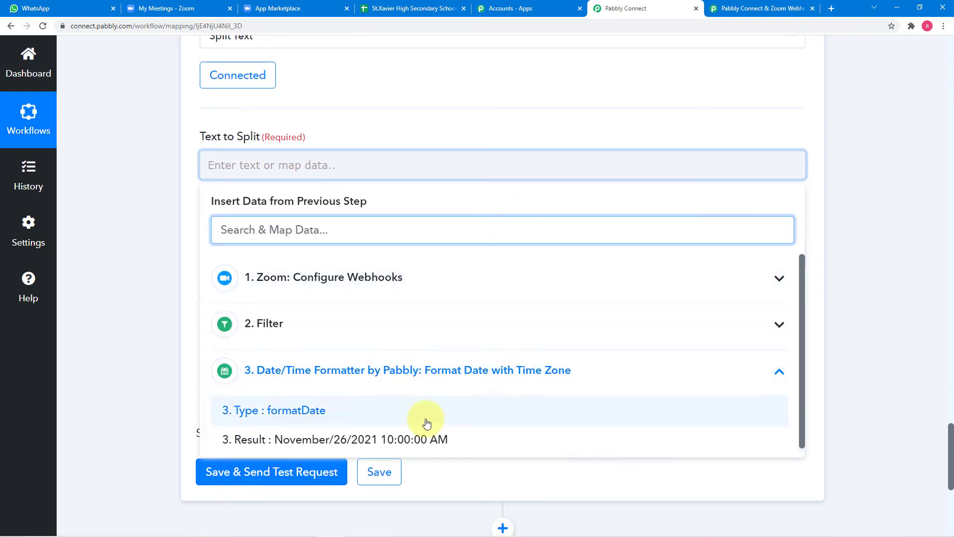
click(336, 439)
click(179, 270)
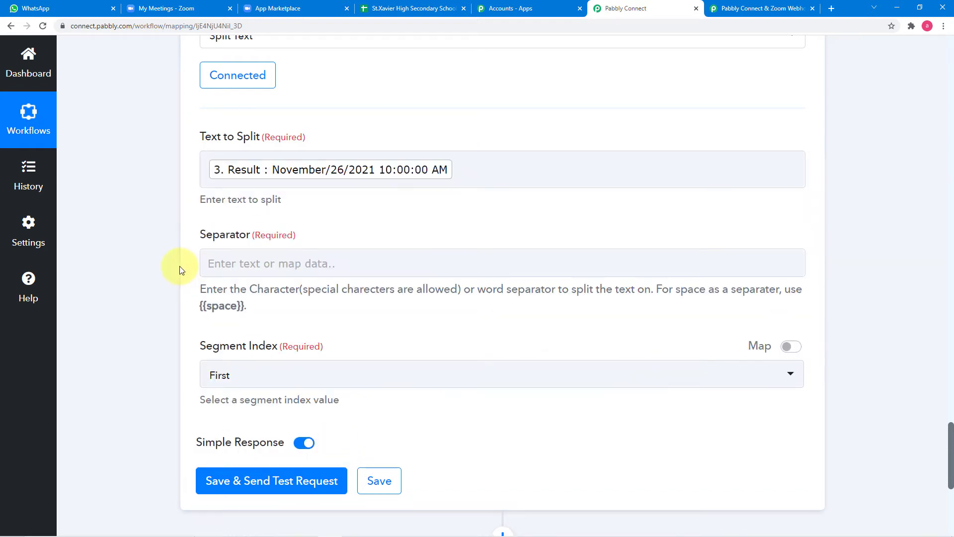
Step: Copy {{space}} from the Separator field's help text and enter it as the separator
scroll(186, 263, down, 2)
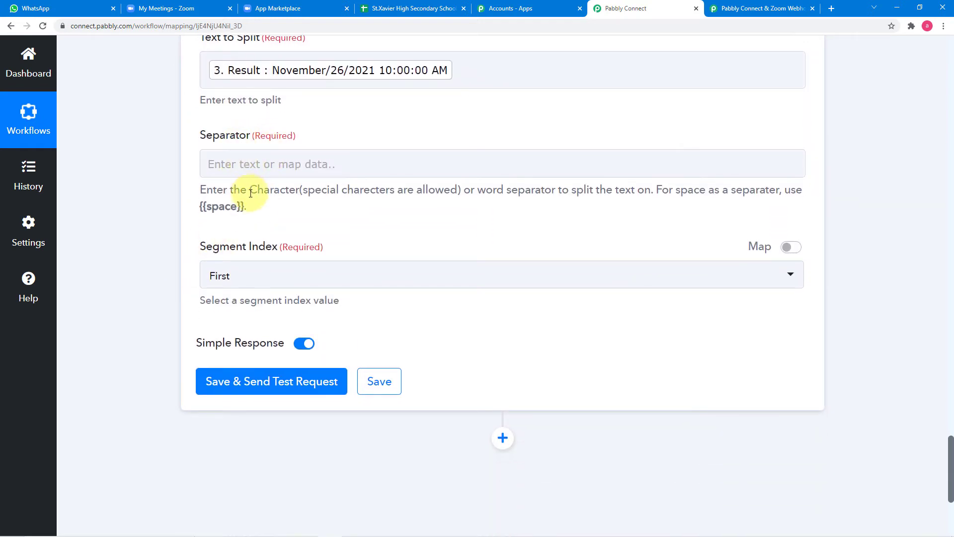
scroll(375, 181, up, 5)
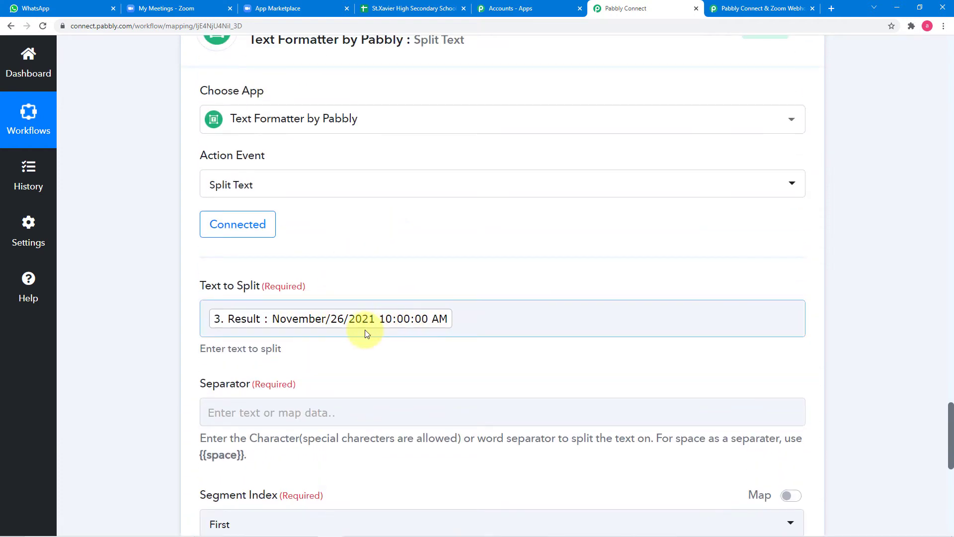
scroll(366, 333, down, 4)
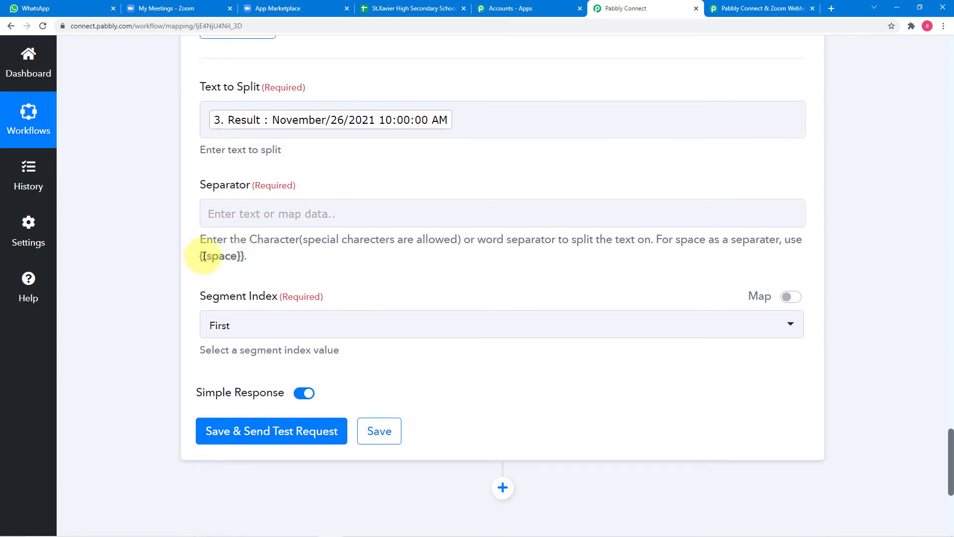
drag(204, 257, 235, 260)
right_click(227, 256)
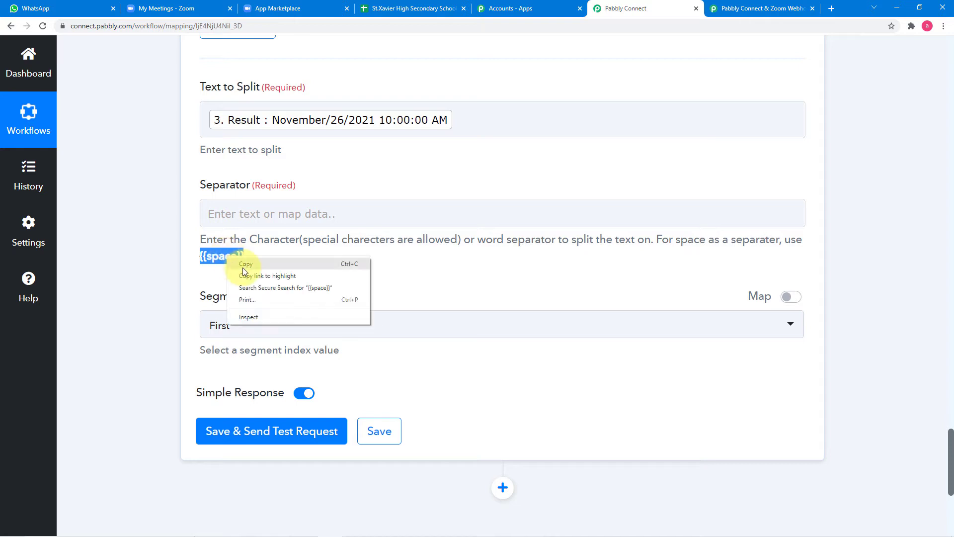
click(250, 265)
right_click(234, 213)
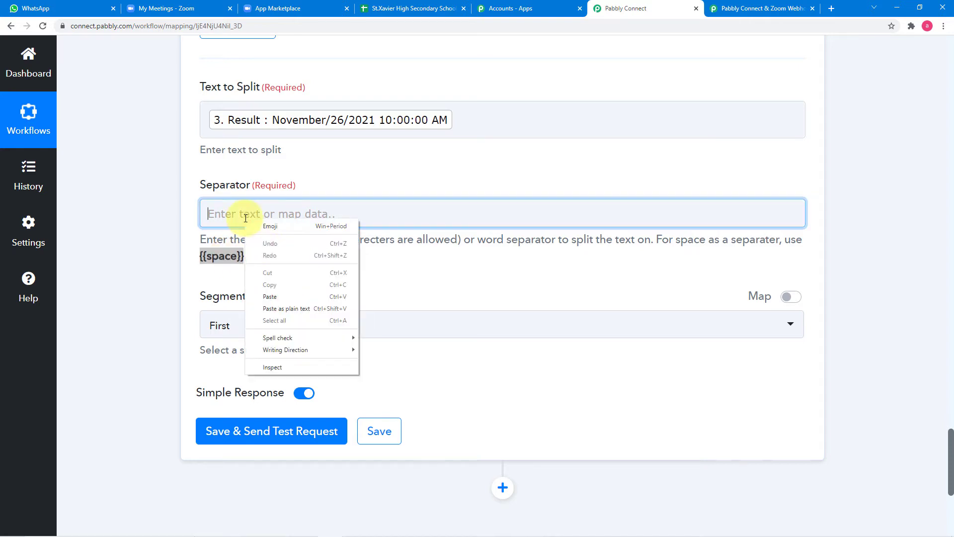
click(271, 297)
Step: Set the Segment Index of the Split Text step to All
scroll(264, 277, down, 2)
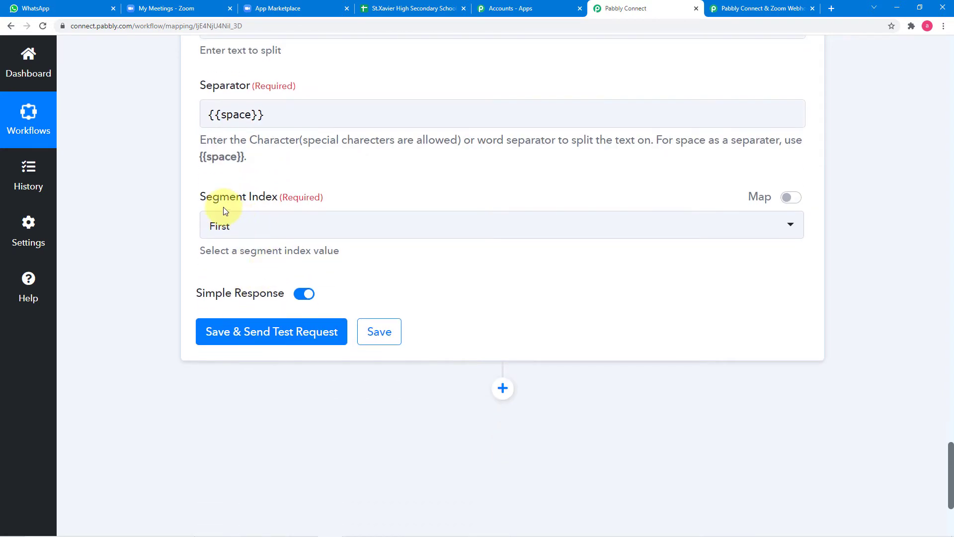
scroll(432, 215, up, 5)
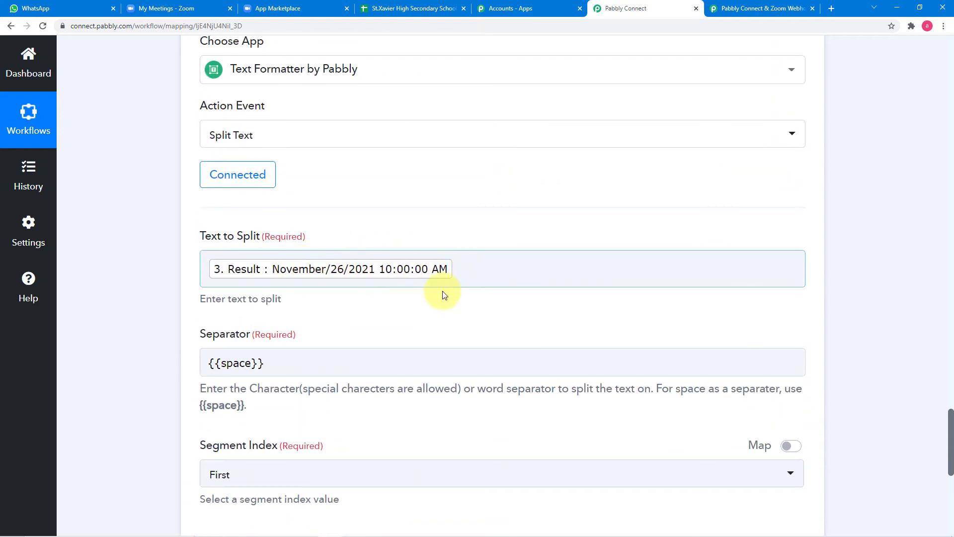
scroll(444, 295, down, 6)
click(356, 184)
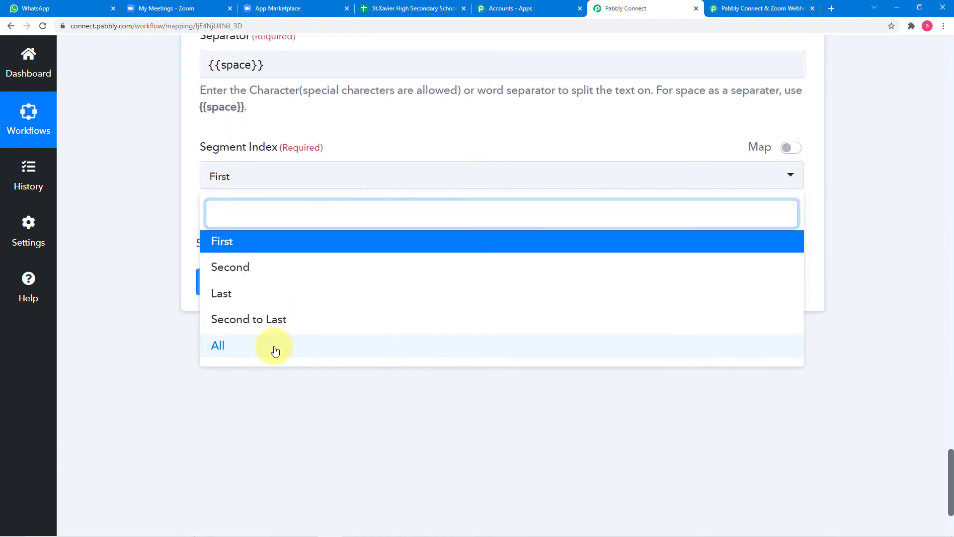
click(274, 351)
click(373, 180)
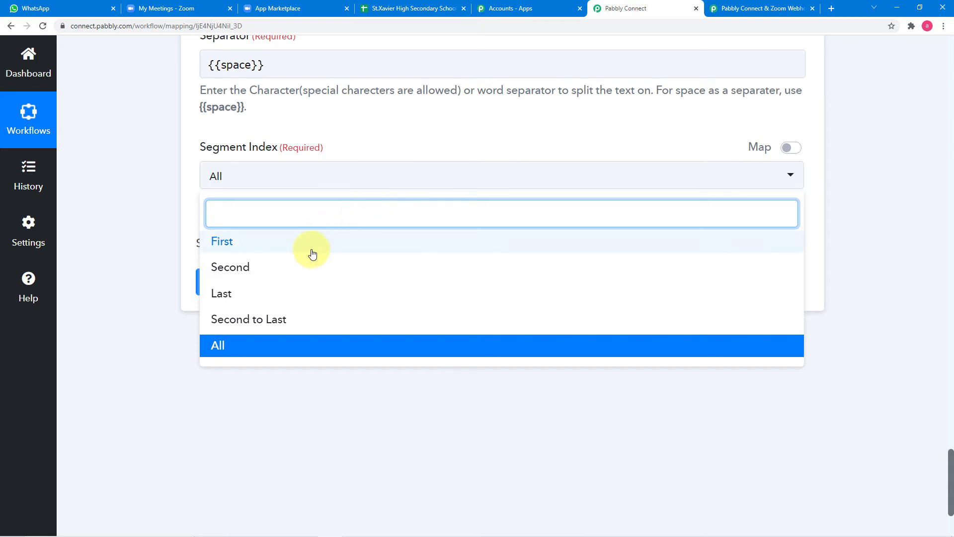
scroll(425, 143, up, 3)
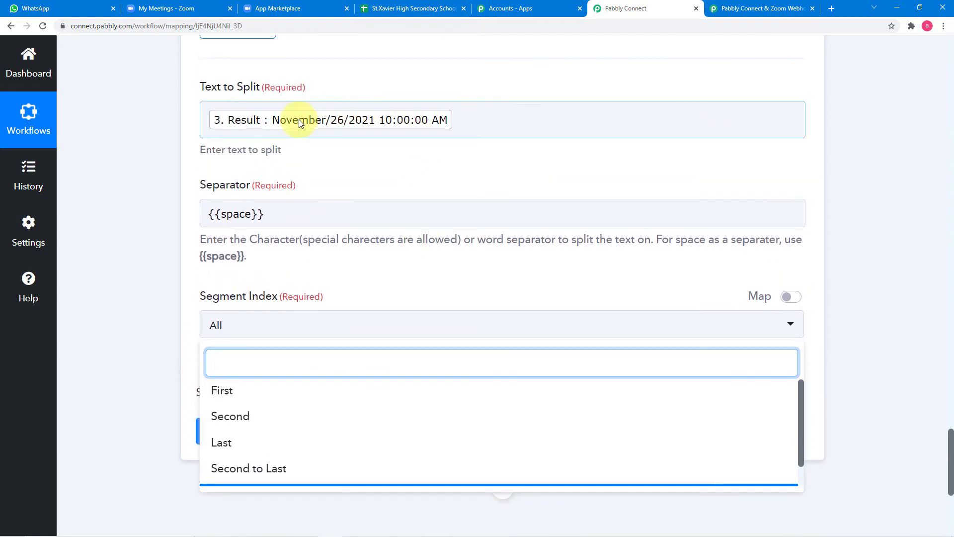
scroll(351, 160, down, 3)
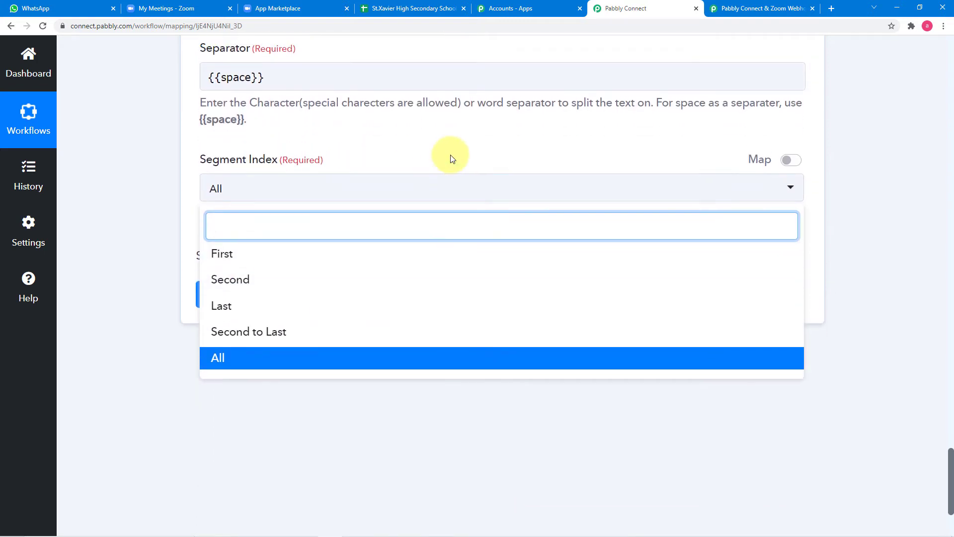
scroll(415, 102, up, 3)
scroll(416, 134, down, 3)
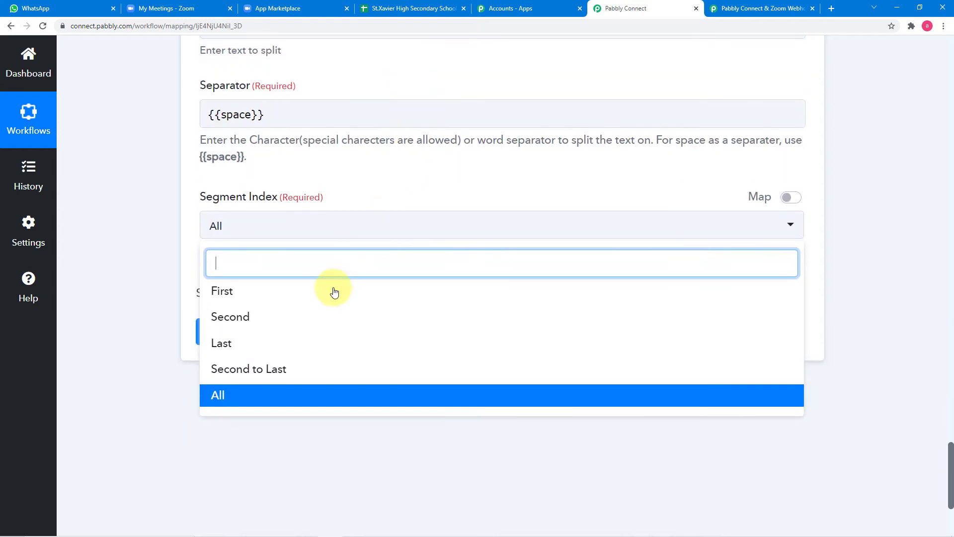
scroll(492, 139, up, 2)
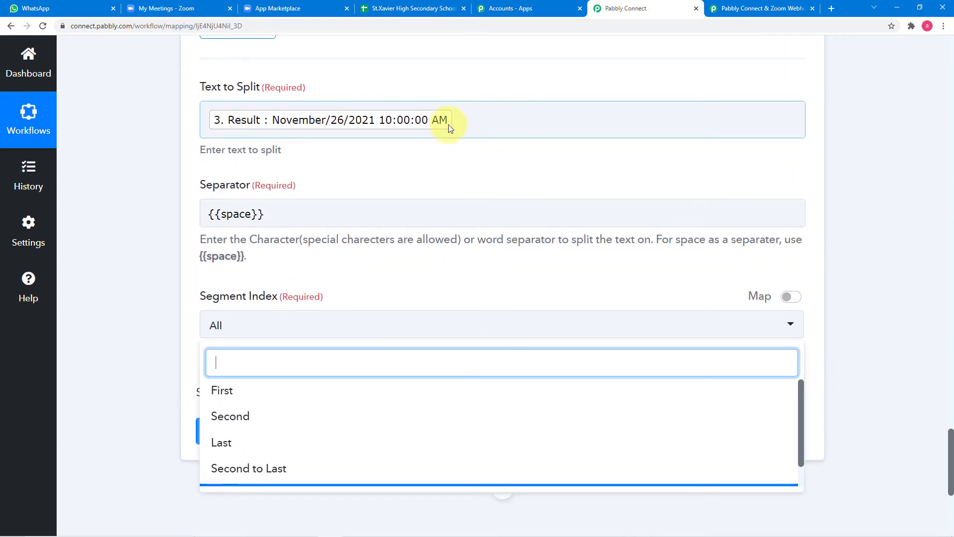
scroll(448, 127, down, 4)
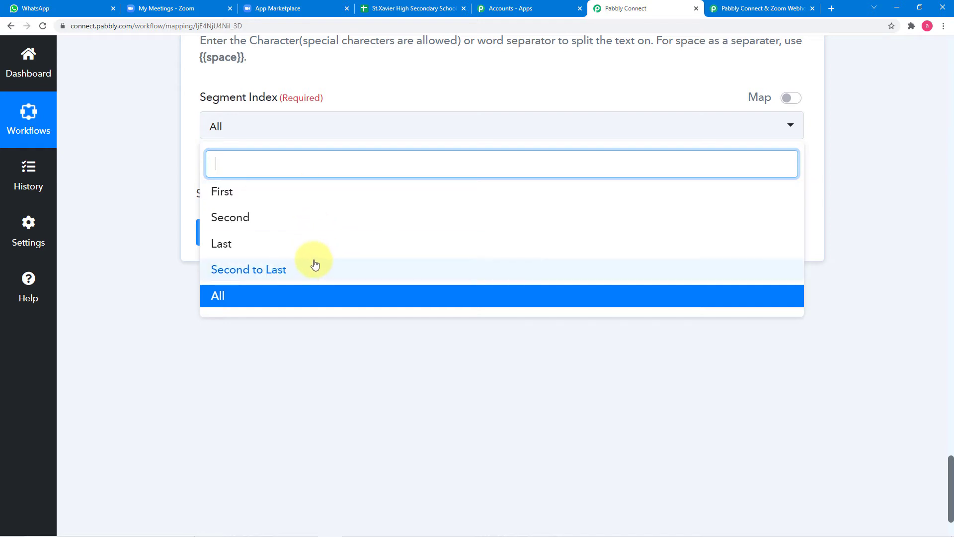
click(221, 296)
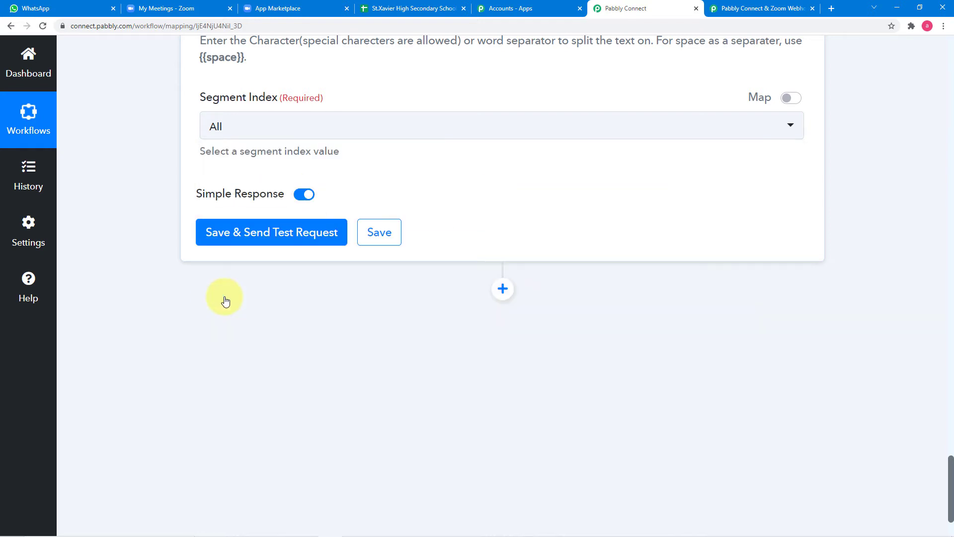
Step: Save the Split Text step and send a test request to get the separate date and time segments
click(247, 239)
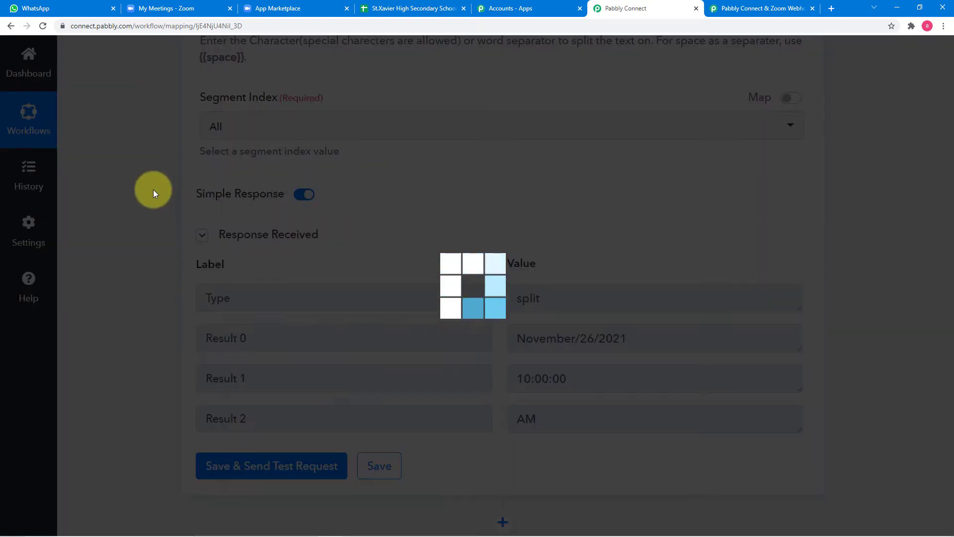
scroll(153, 189, down, 1)
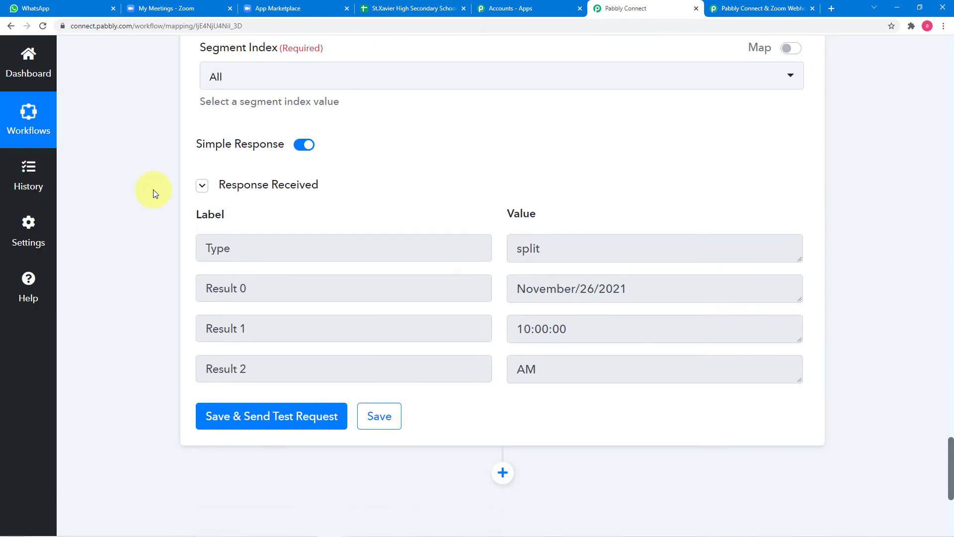
scroll(153, 189, down, 1)
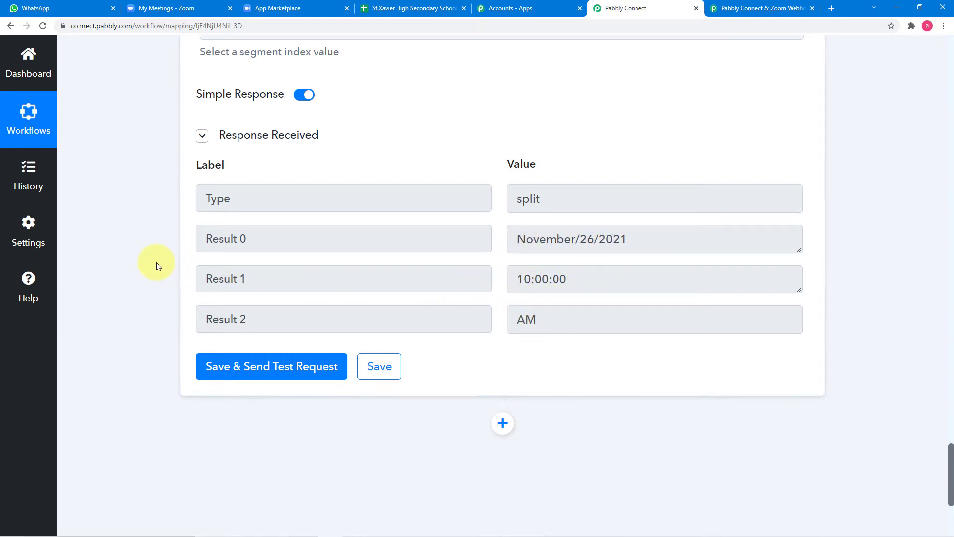
Step: Add a new action after the date-and-time split step and choose Google Sheets as its app
scroll(144, 264, down, 4)
scroll(145, 268, down, 1)
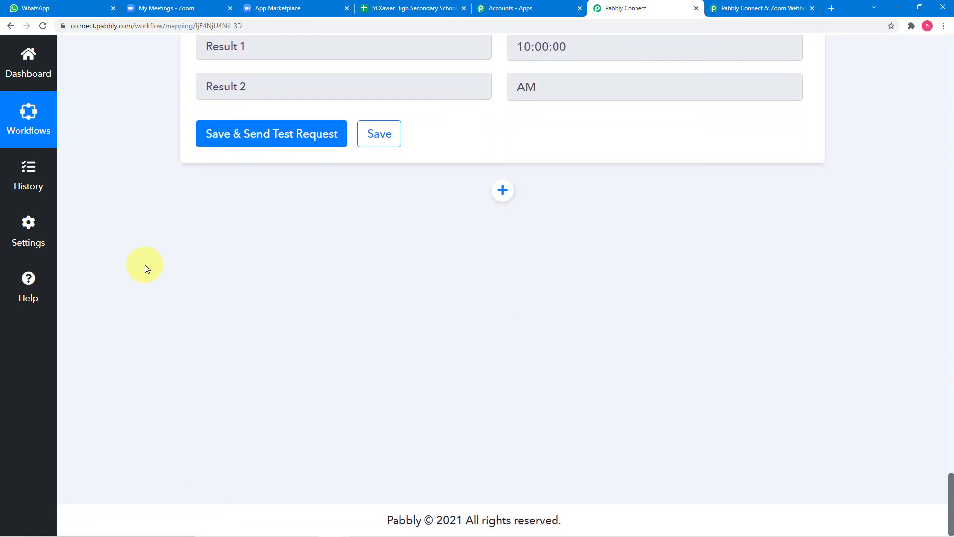
click(412, 9)
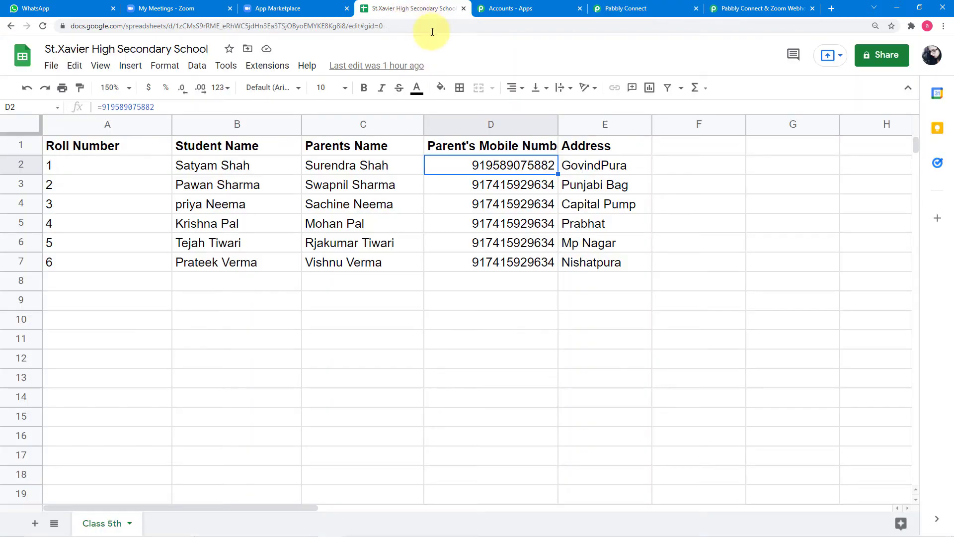
click(621, 10)
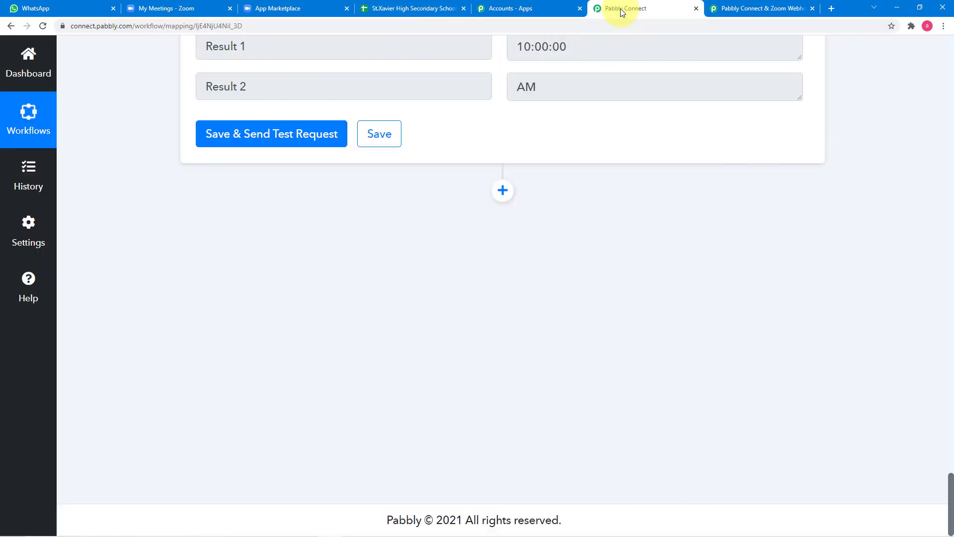
click(502, 190)
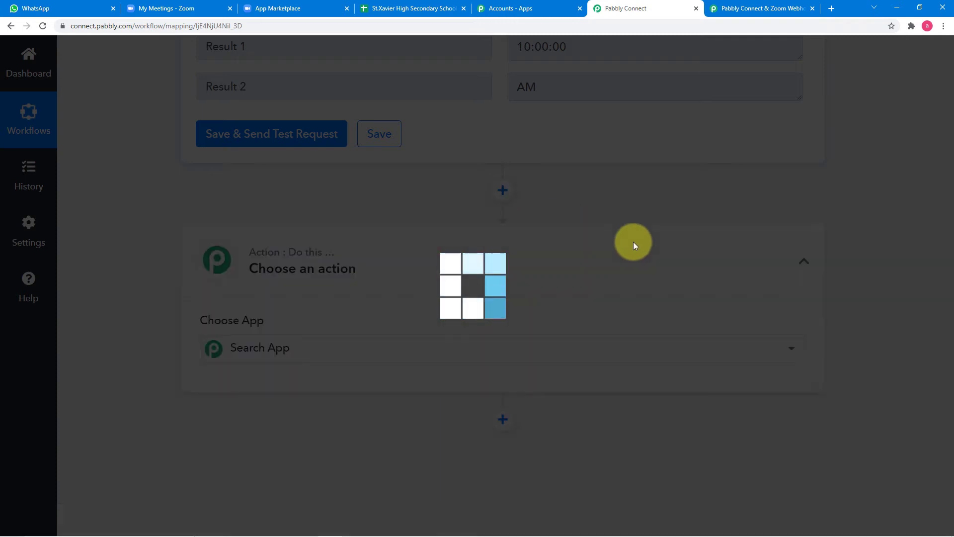
scroll(635, 247, down, 1)
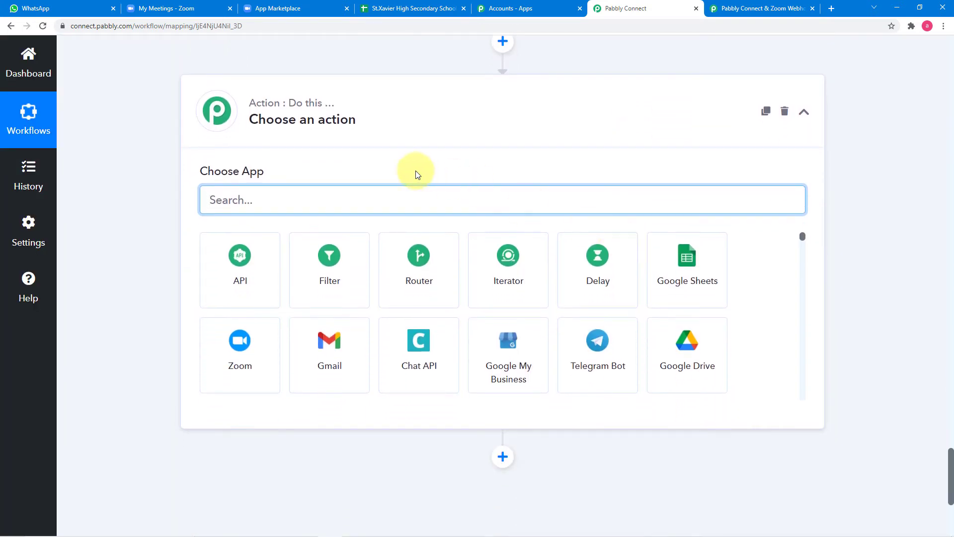
text(g)
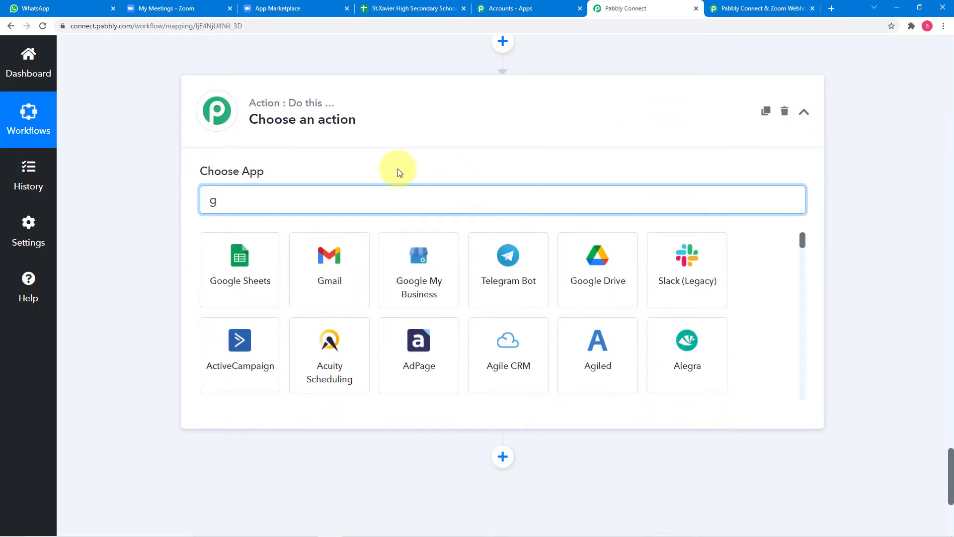
text(o)
click(258, 259)
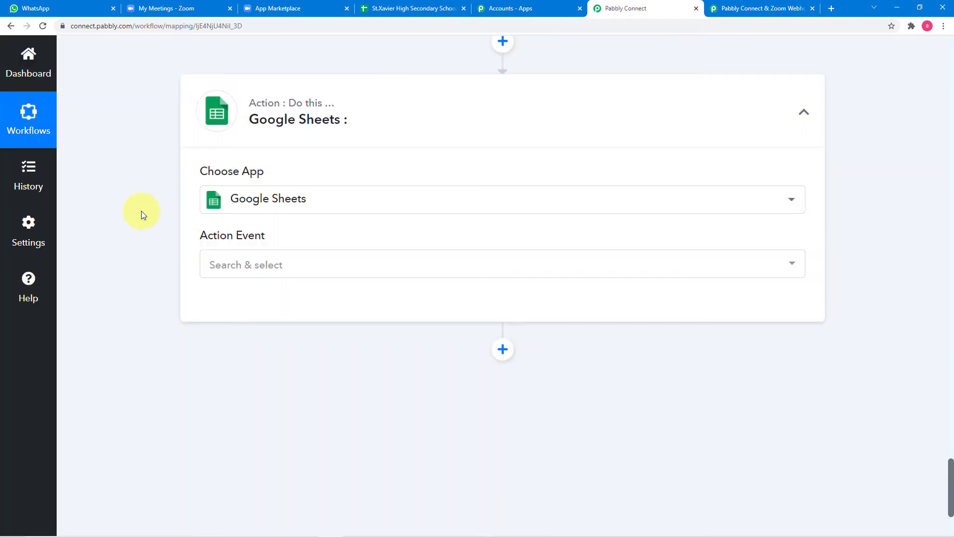
Step: Set the Google Sheets action event to Get Row(s)
scroll(141, 211, down, 1)
click(298, 220)
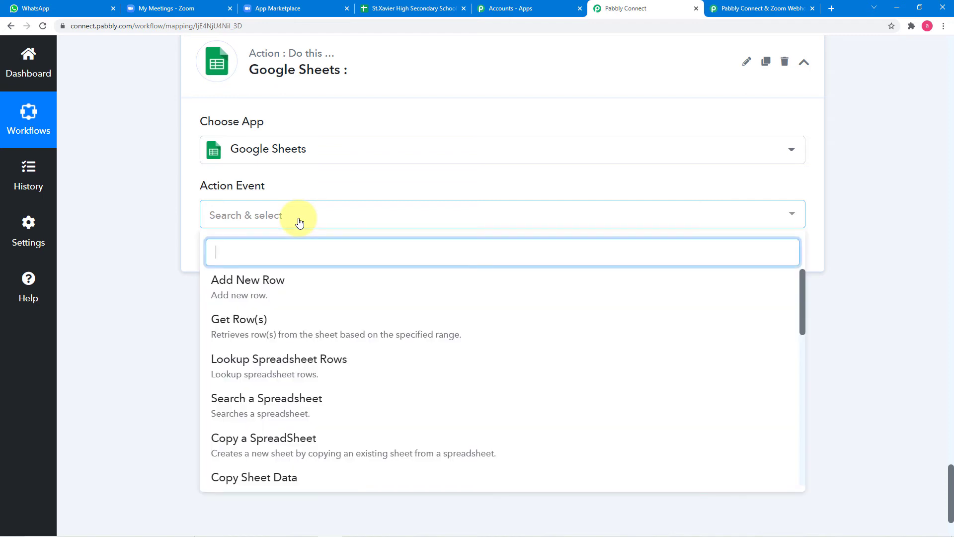
click(264, 334)
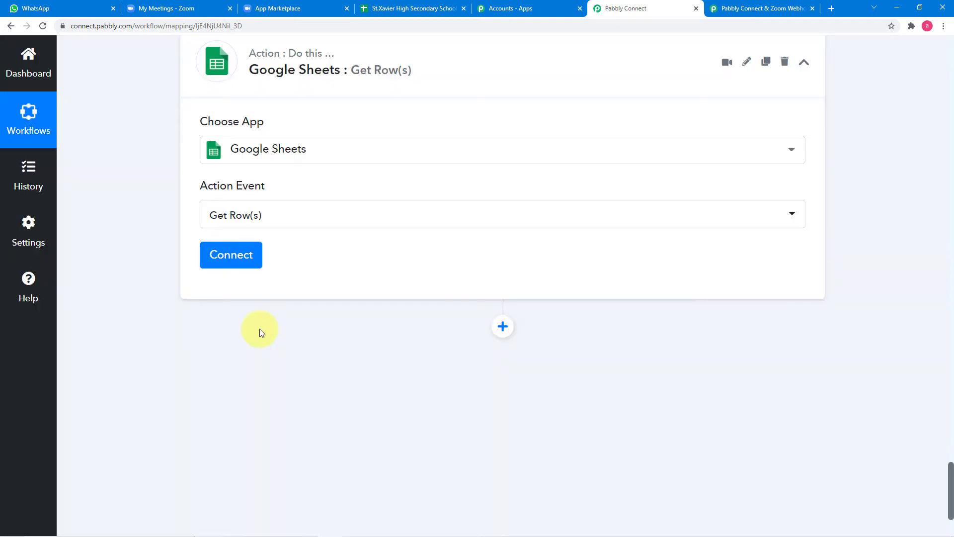
Step: Create a new Google Sheets connection for the action and authorize it with the second listed Google account
click(238, 256)
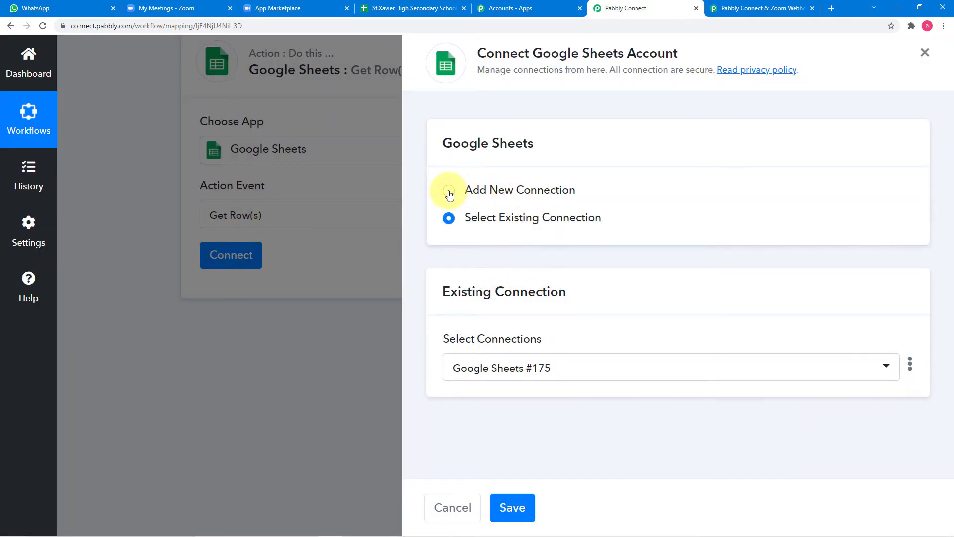
click(448, 191)
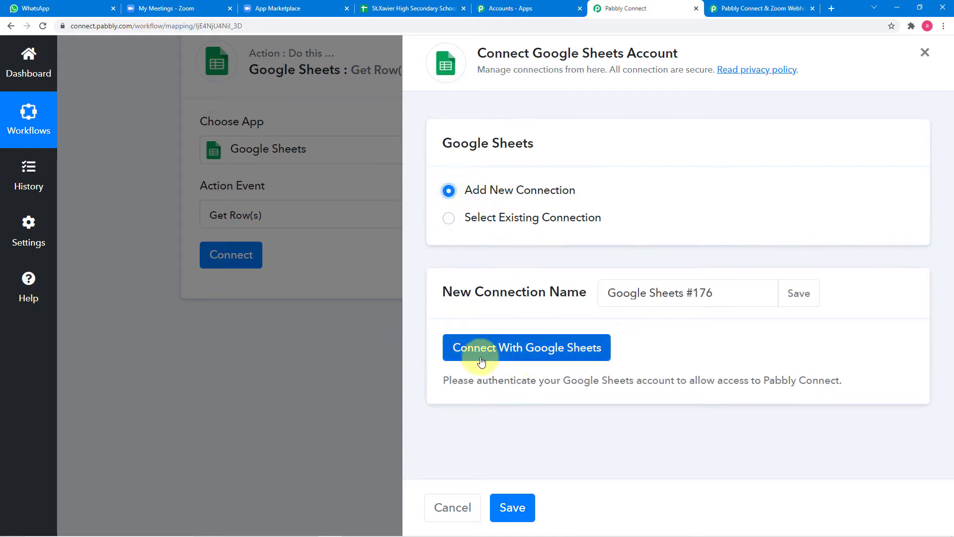
click(526, 349)
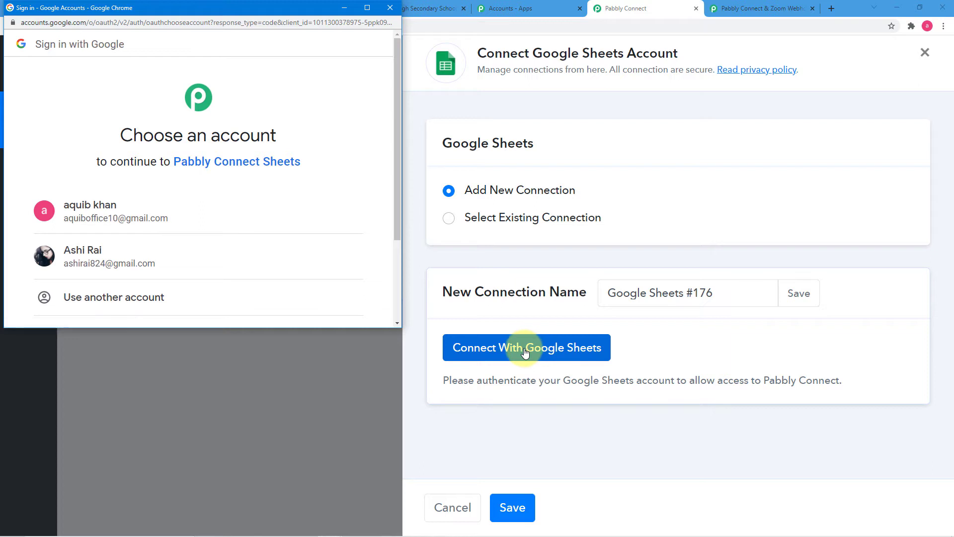
drag(398, 237, 396, 279)
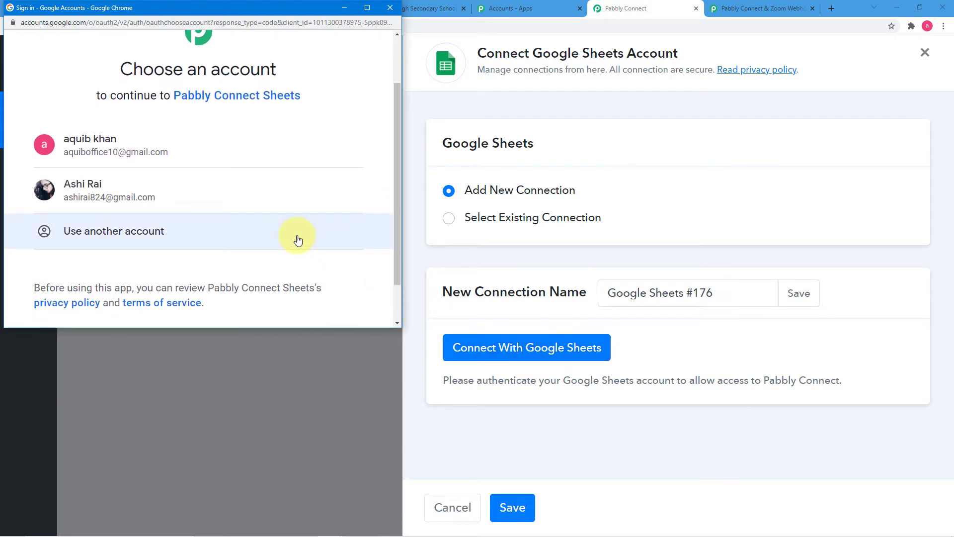
click(152, 200)
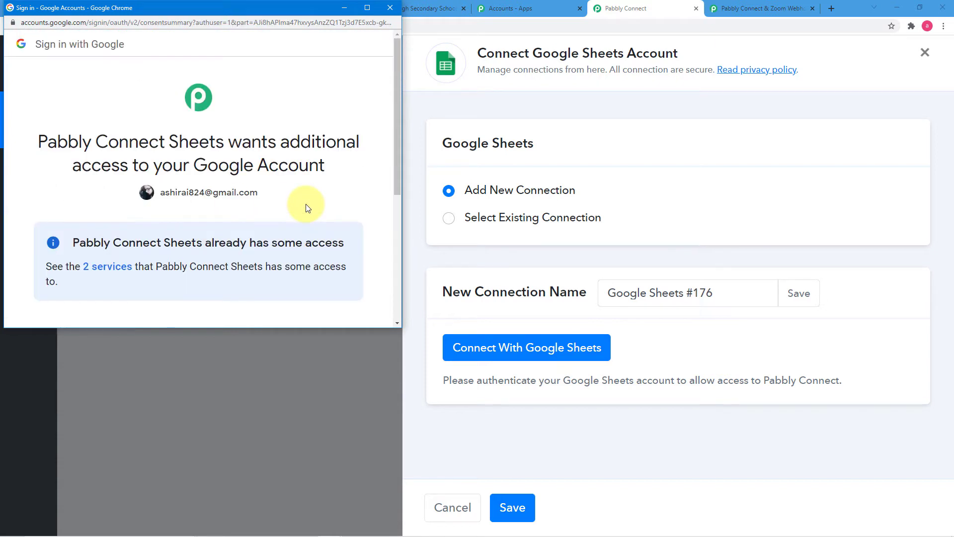
scroll(306, 208, down, 5)
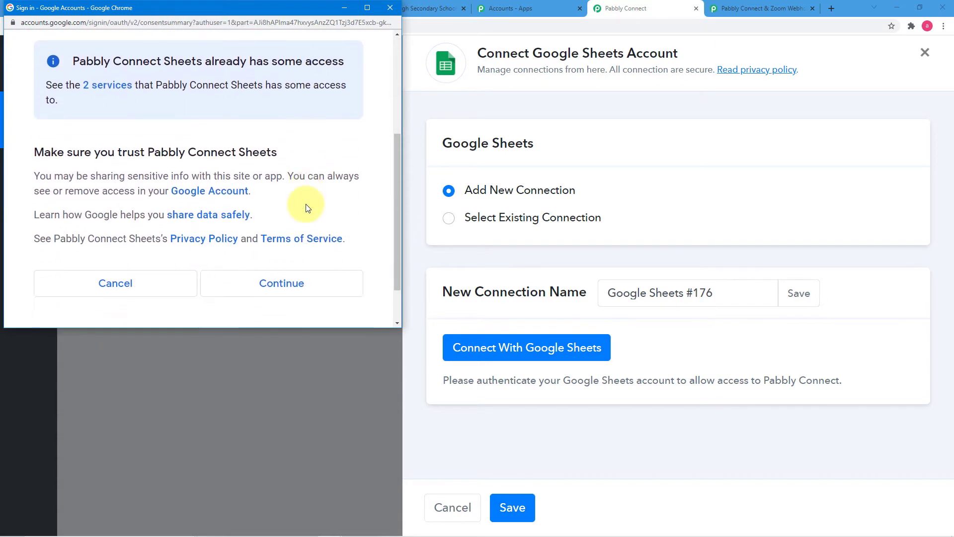
click(277, 228)
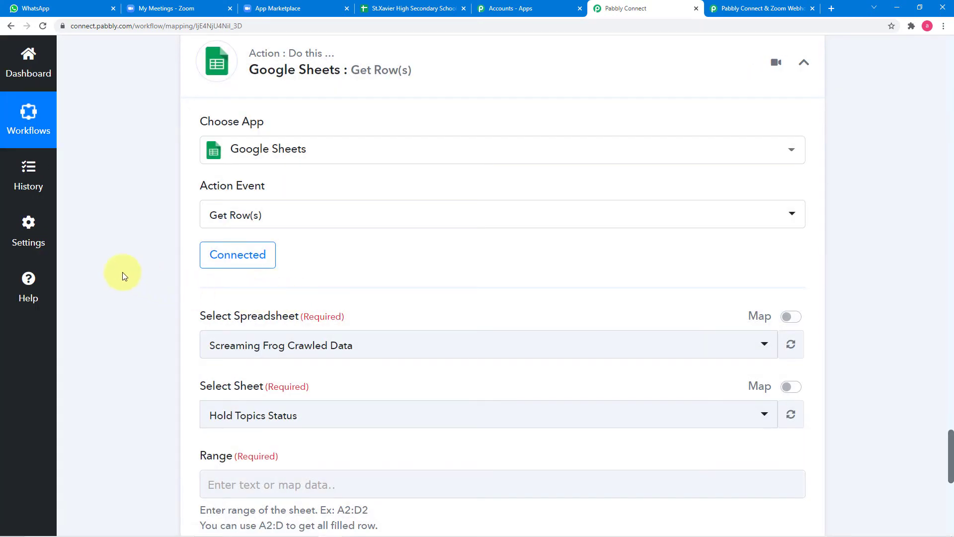
Step: Set the action's source spreadsheet to St.Xavier High Secondary School, matching the title of the open student spreadsheet
scroll(123, 273, down, 2)
scroll(123, 272, down, 1)
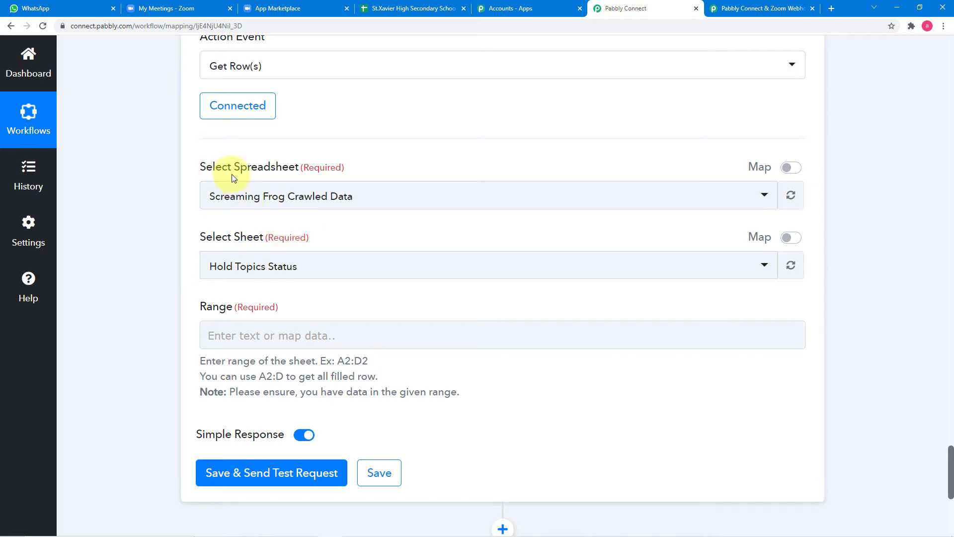
click(396, 10)
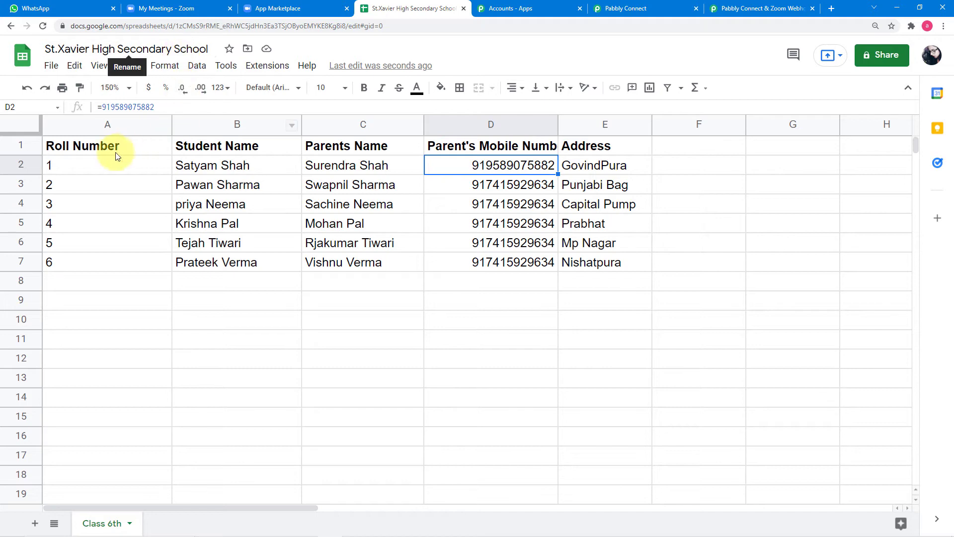
click(631, 10)
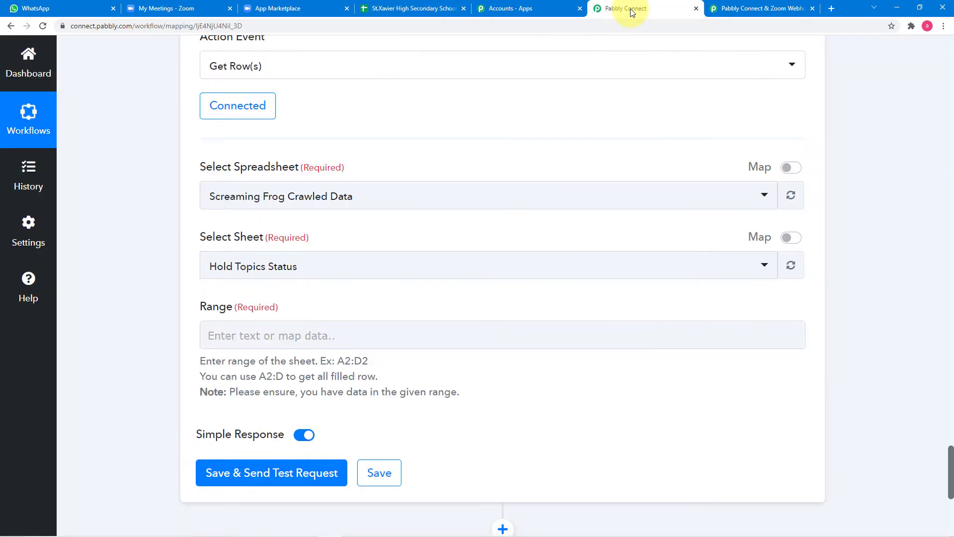
click(368, 201)
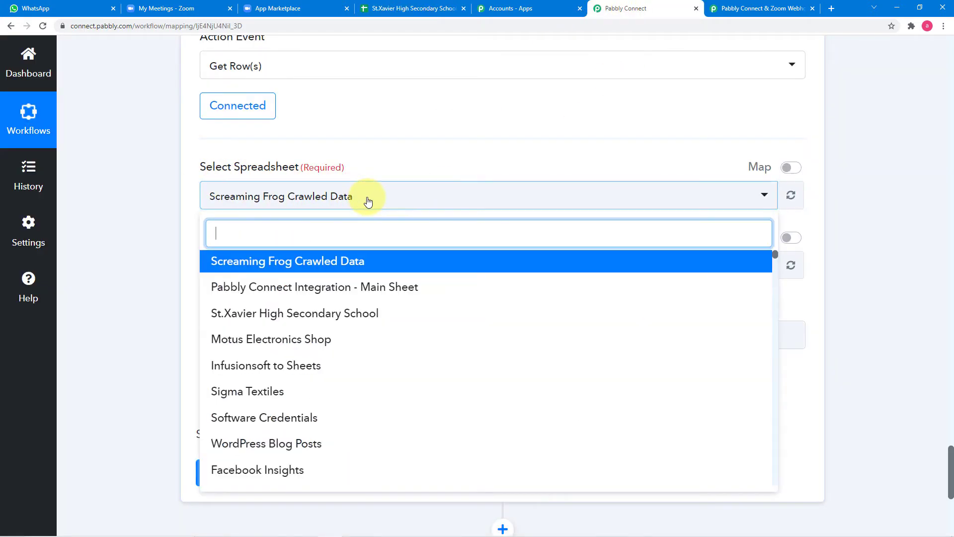
scroll(367, 273, down, 9)
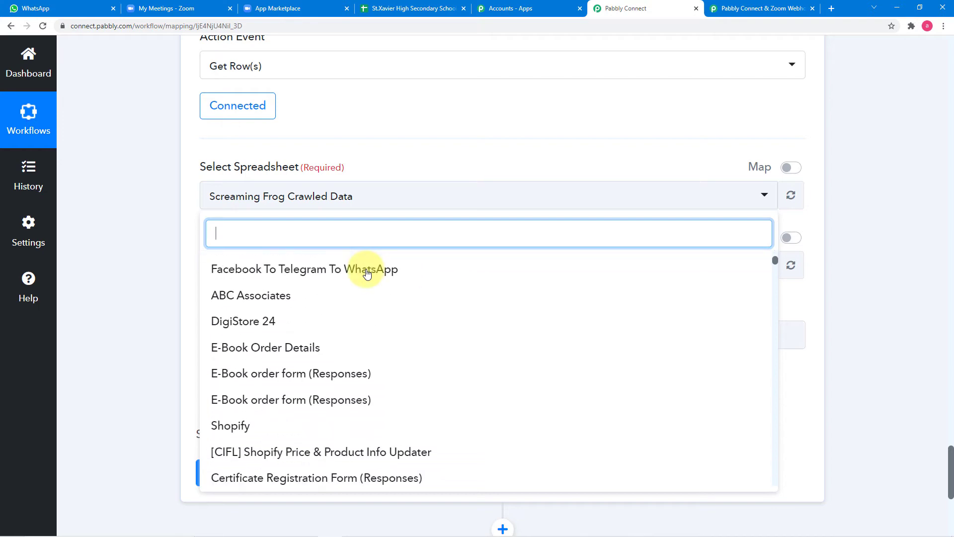
scroll(367, 274, down, 10)
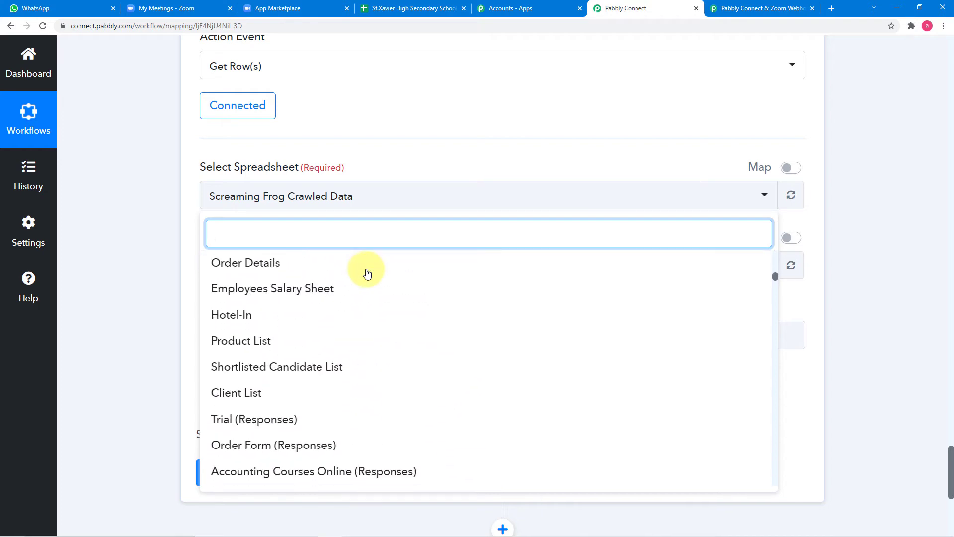
scroll(367, 273, down, 3)
scroll(367, 274, up, 10)
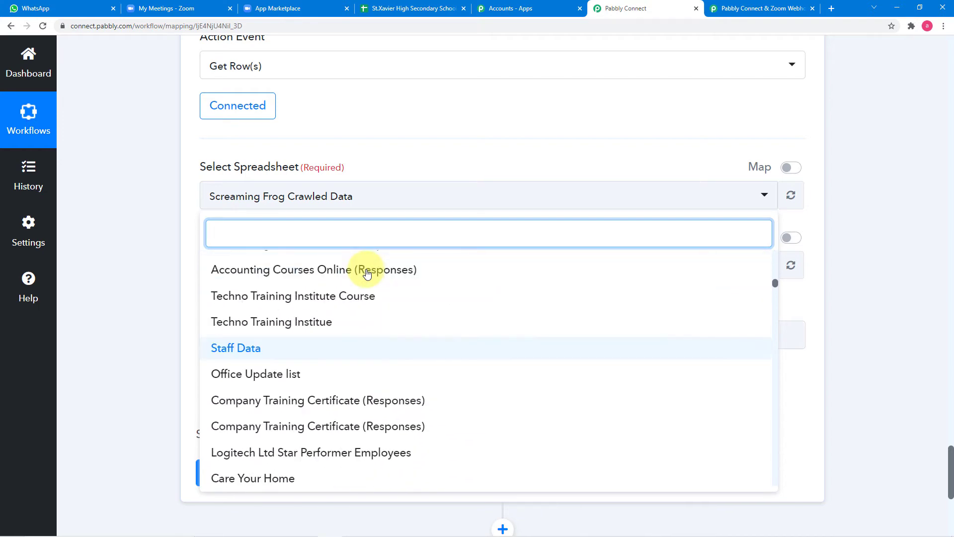
scroll(368, 274, up, 8)
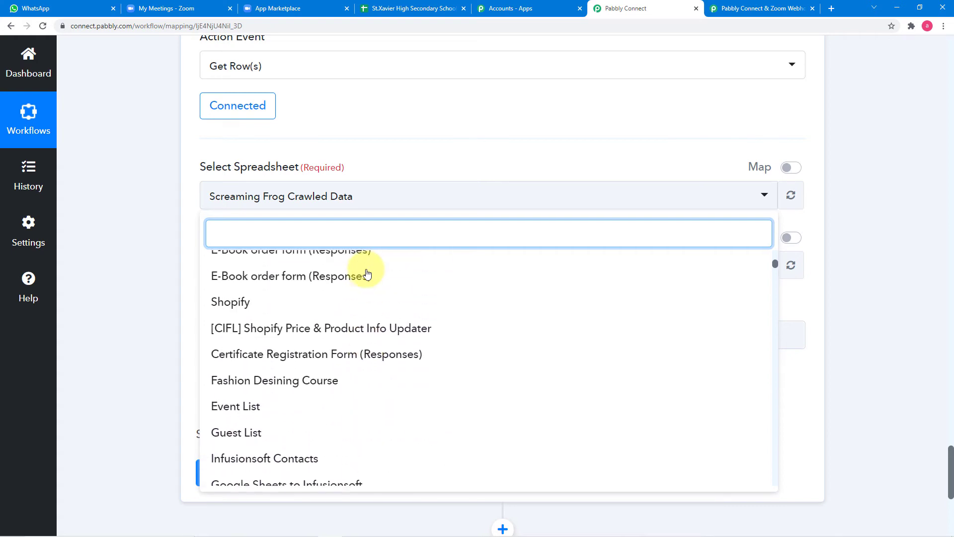
scroll(368, 273, up, 5)
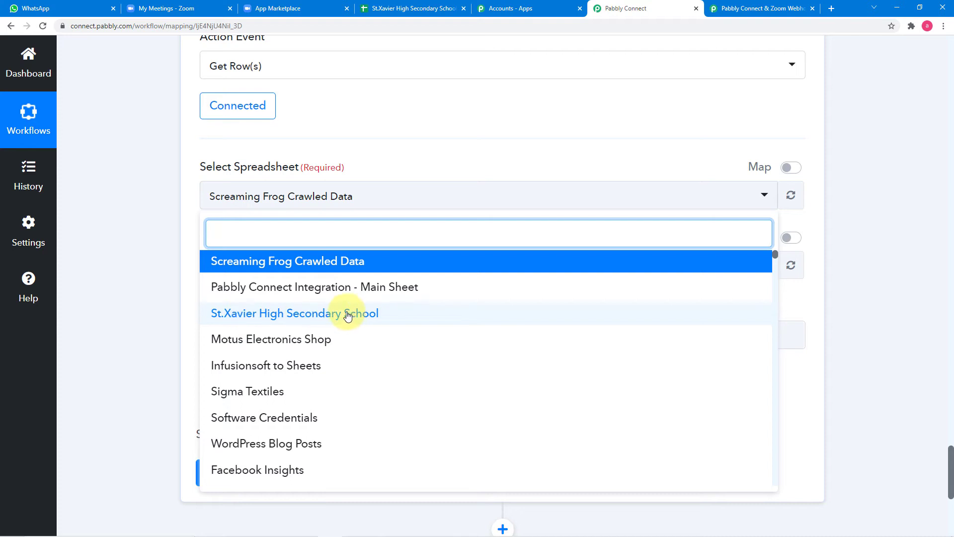
click(311, 314)
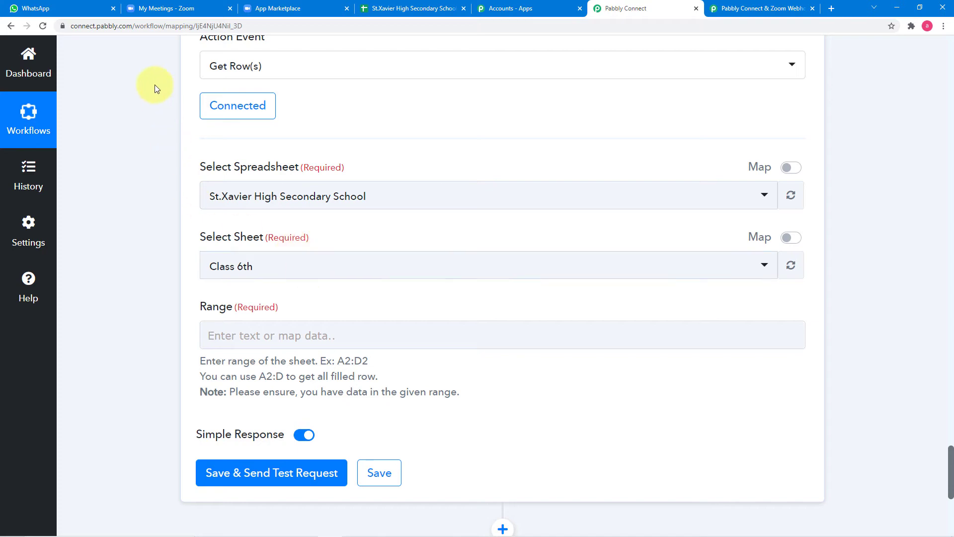
Step: Check the worksheet name in the student spreadsheet and choose Class 6th as the action's sheet
click(381, 9)
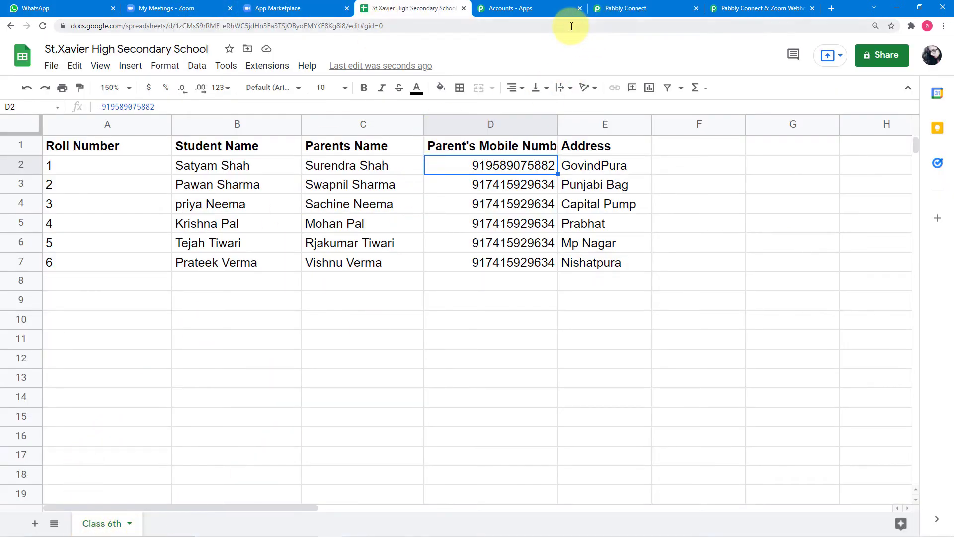
click(612, 8)
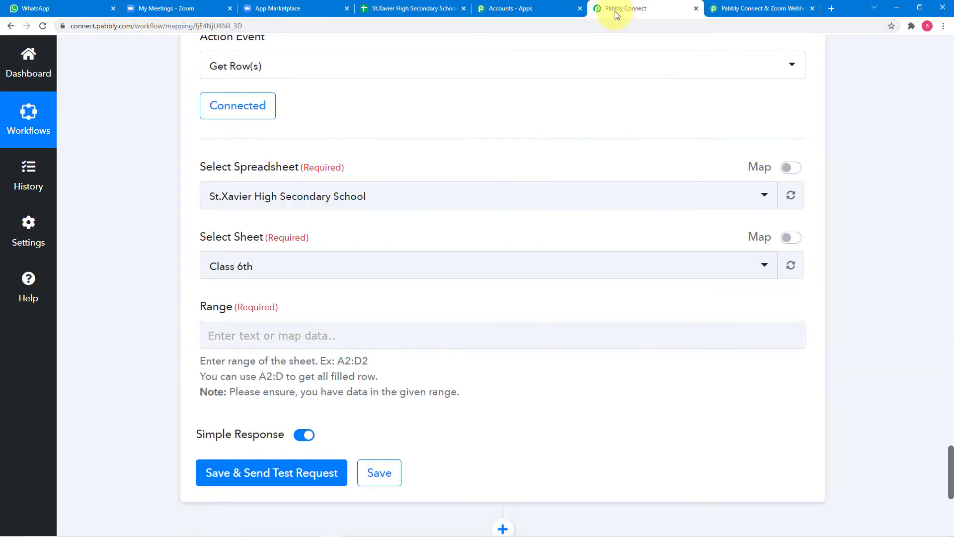
click(371, 273)
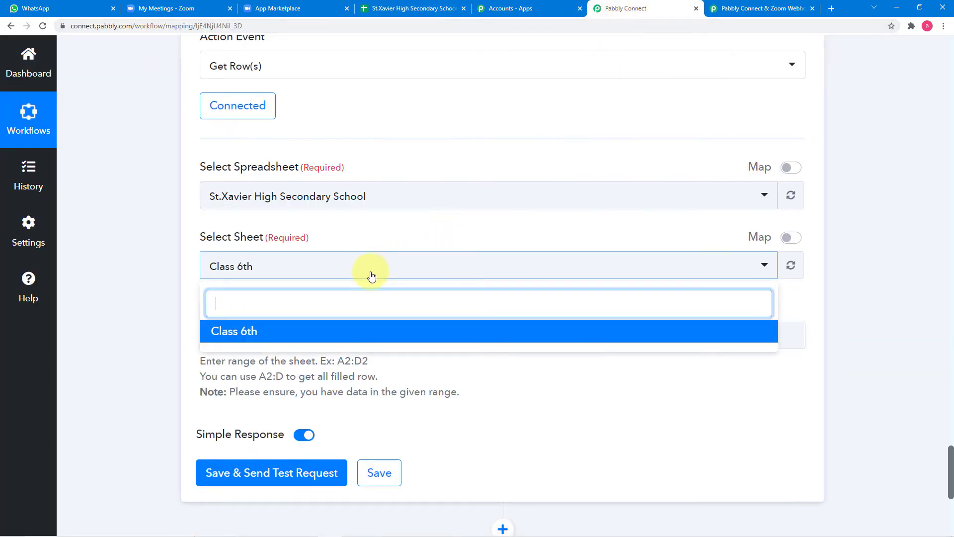
click(249, 334)
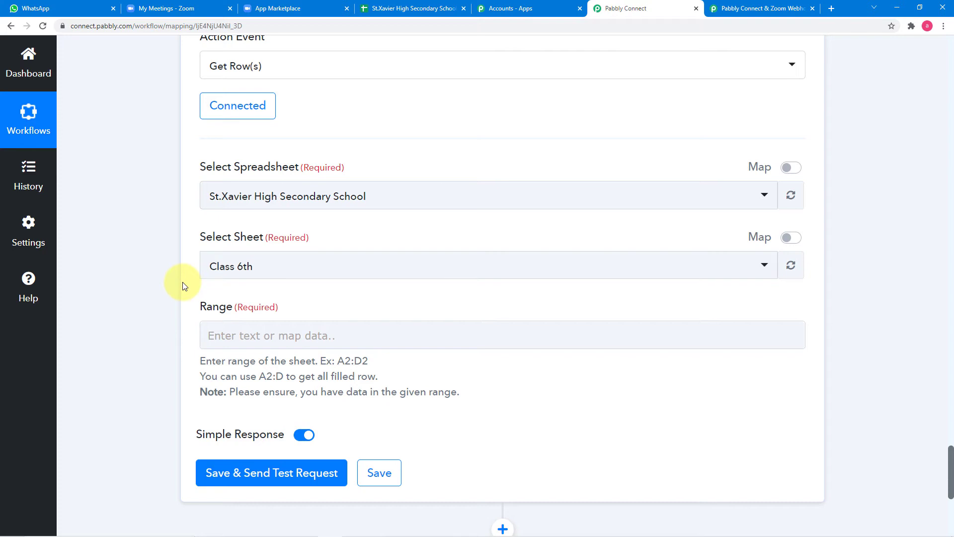
Step: Switch to the student spreadsheet and select the filled student rows, A2:E7, on the Class 6th sheet without the headers
scroll(184, 286, down, 3)
scroll(183, 286, down, 1)
click(228, 181)
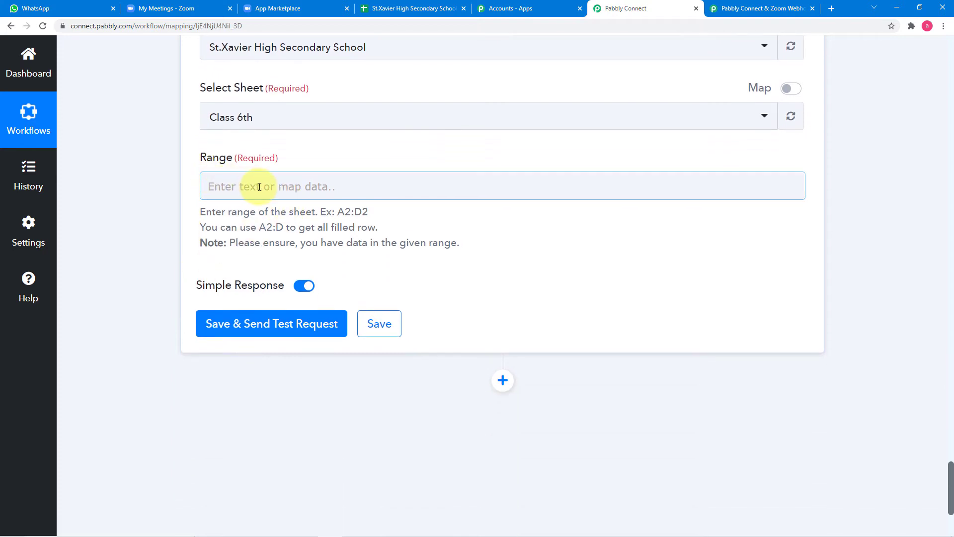
click(407, 10)
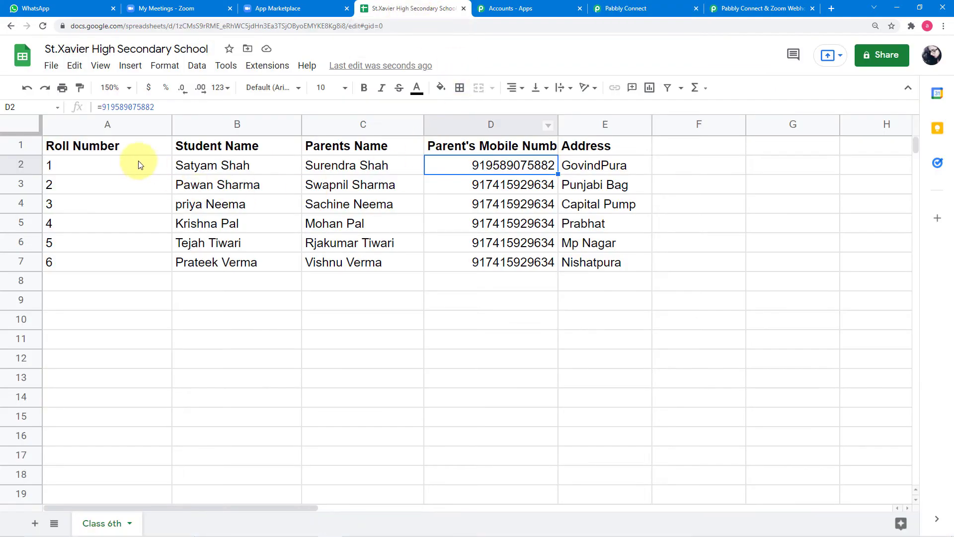
click(126, 170)
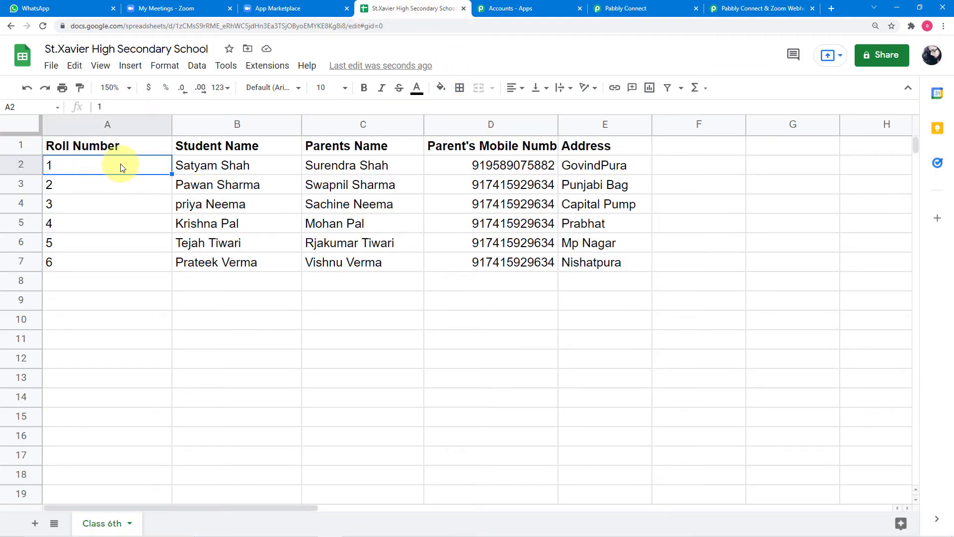
double_click(122, 168)
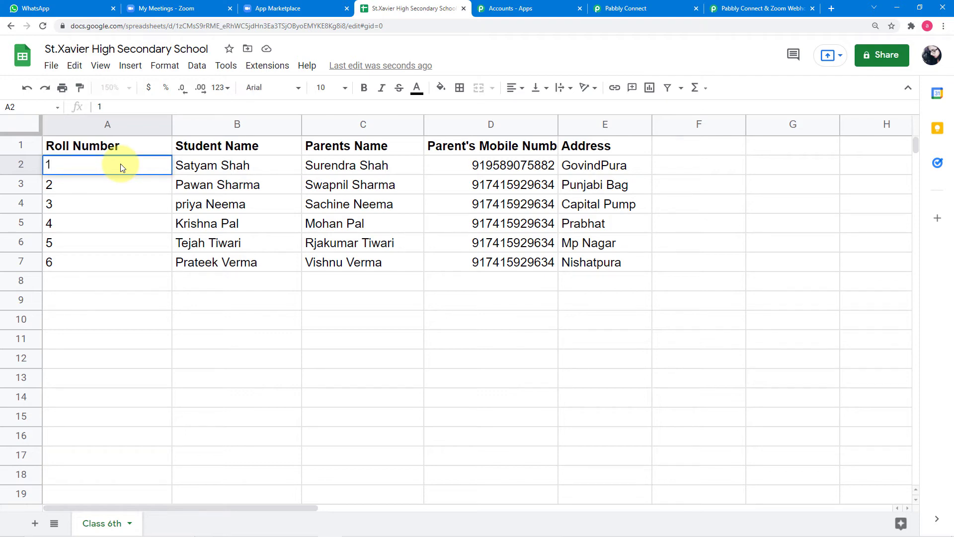
key(Return)
click(97, 163)
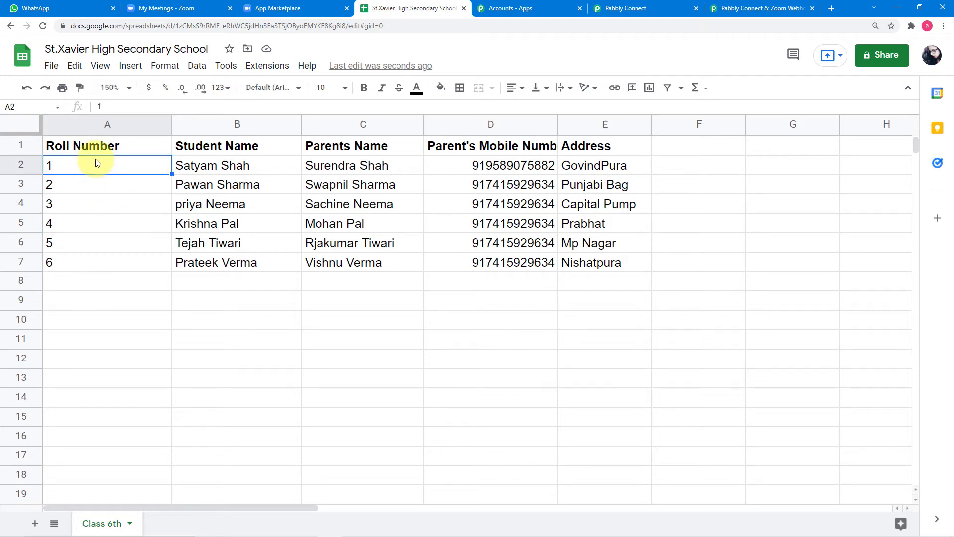
key(shift+Right)
key(shift+Right)
key(shift+Right)
key(shift+Right)
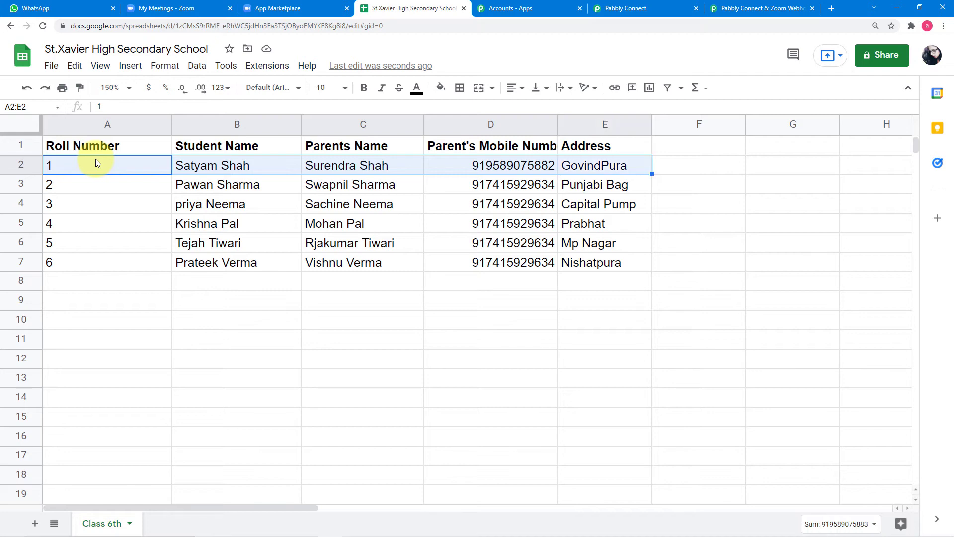
key(shift+Down)
key(shift+Down)
key(shift+Down)
key(shift+Down)
key(shift+Down)
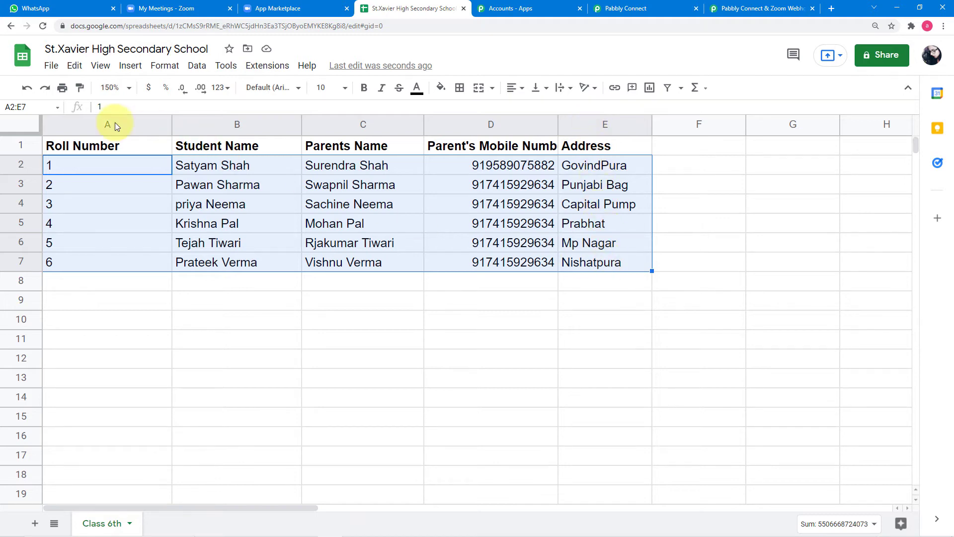
Step: Copy the selected cells' reference A2:E7 and paste it as the range of the Get Row(s) action in Pabbly Connect
double_click(18, 108)
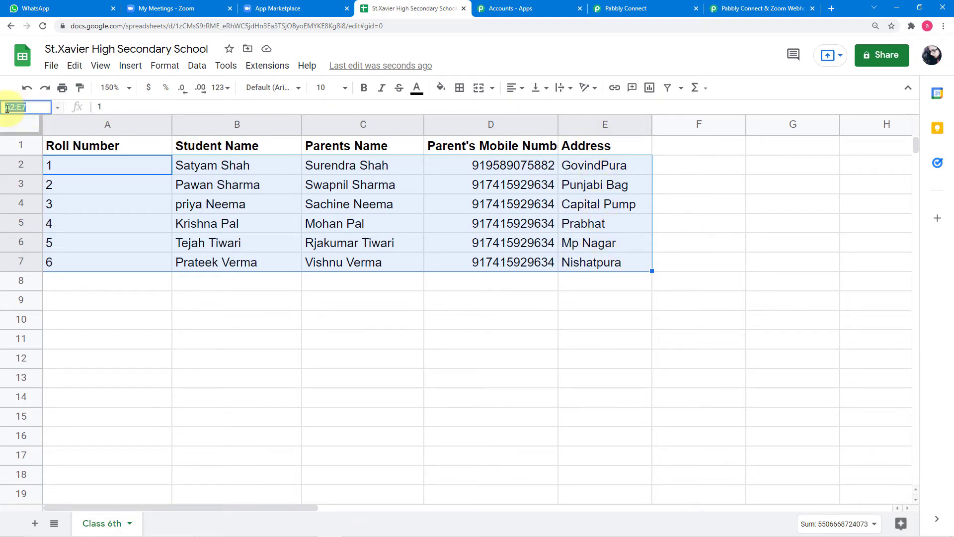
right_click(6, 109)
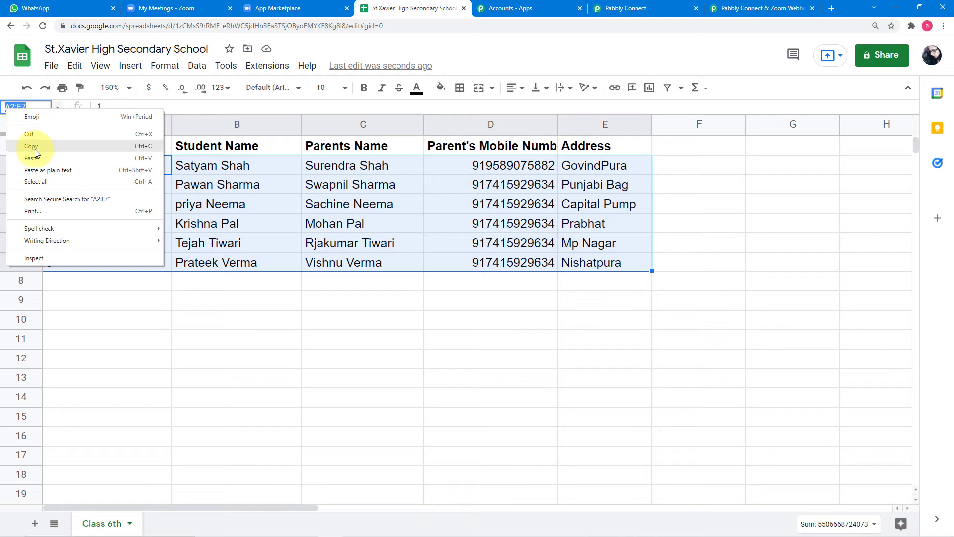
click(35, 149)
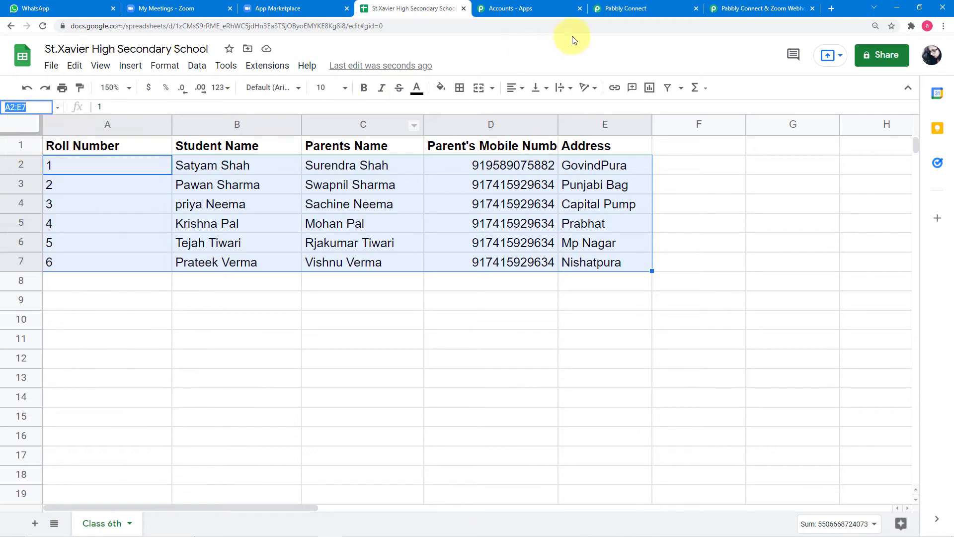
click(626, 9)
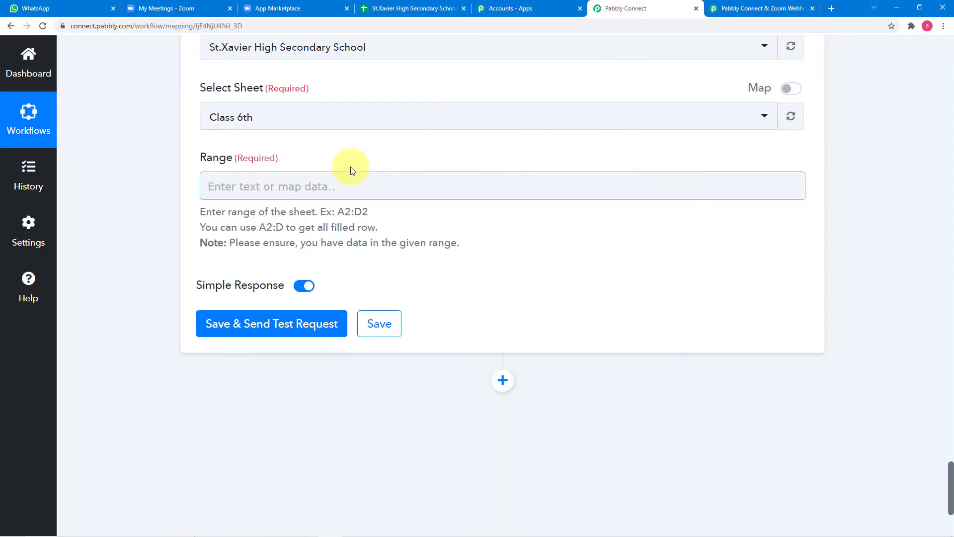
right_click(287, 180)
click(303, 253)
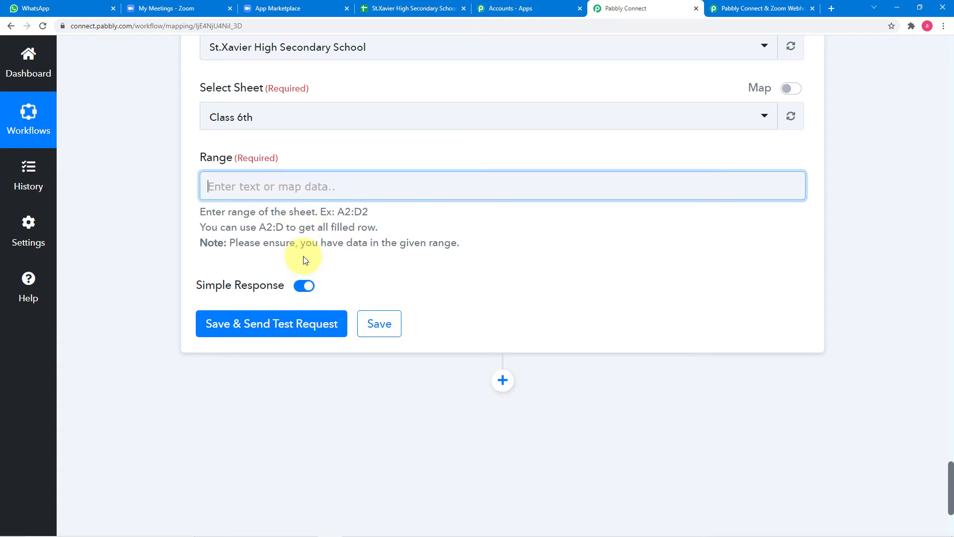
click(249, 228)
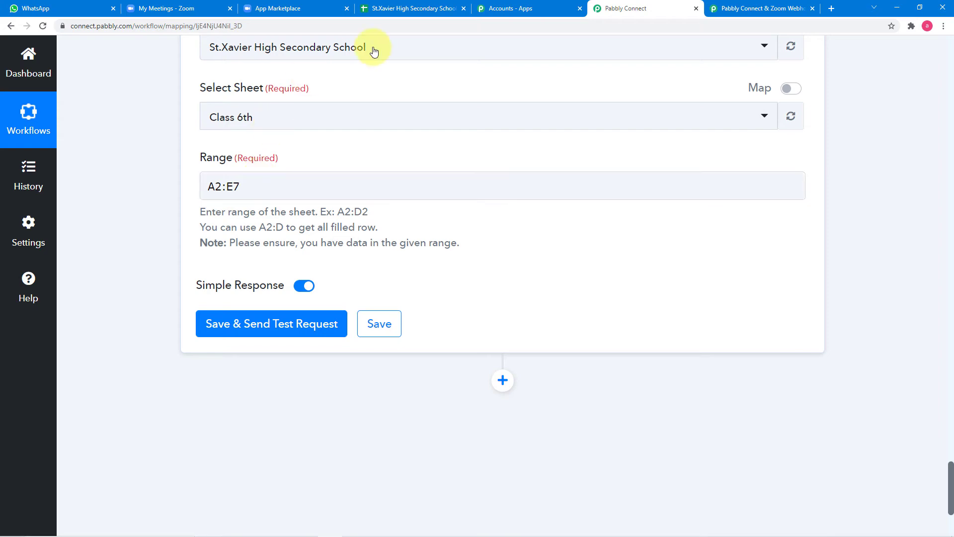
Step: Check the range against the student spreadsheet, turn off Simple Response, and save the Get Row(s) action with a test request
click(418, 8)
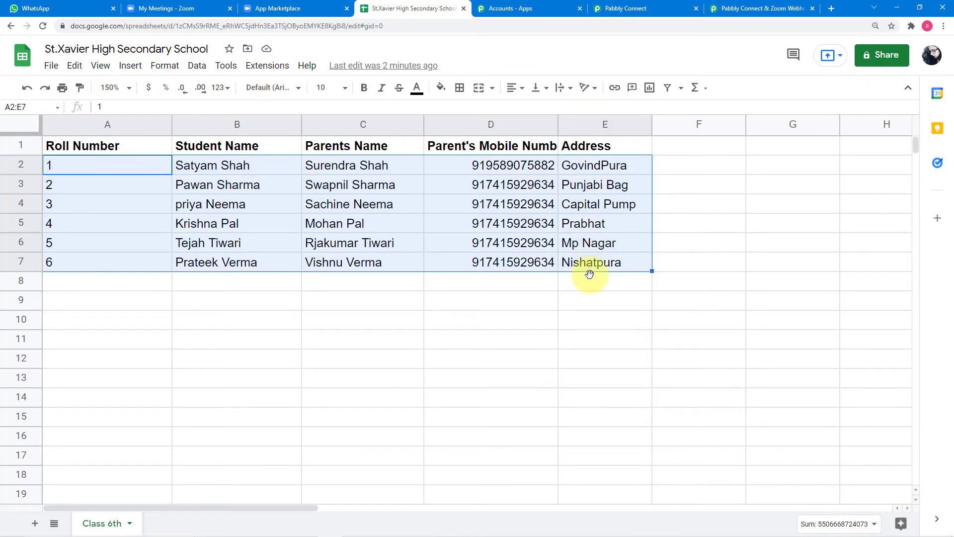
click(631, 8)
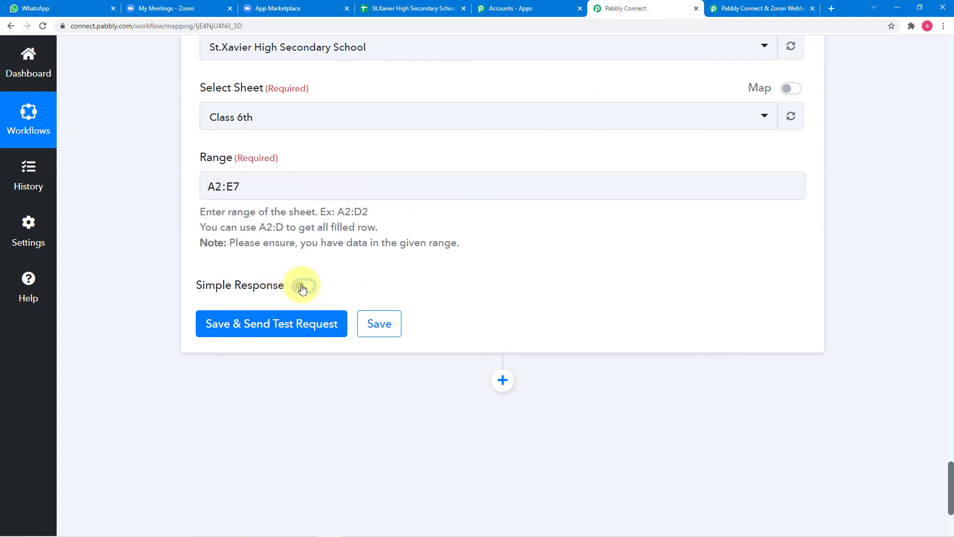
click(277, 337)
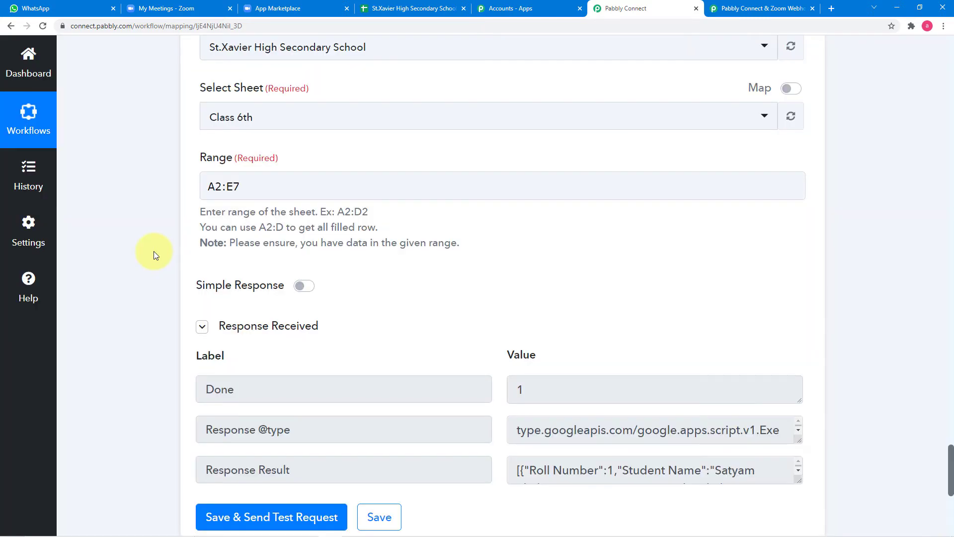
Step: Enlarge the Response Result value of the Get Row(s) action and examine the returned student and parent records
scroll(473, 362, down, 4)
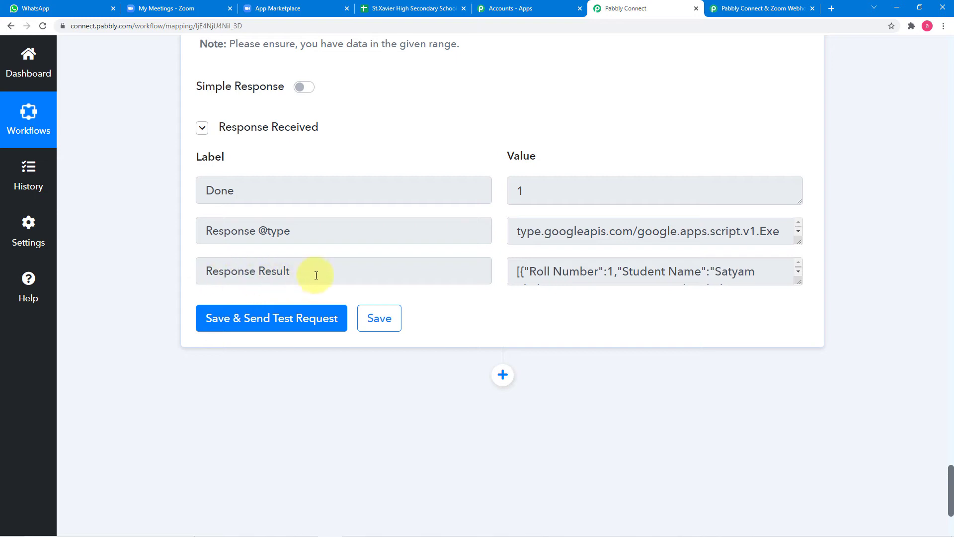
drag(797, 280, 829, 501)
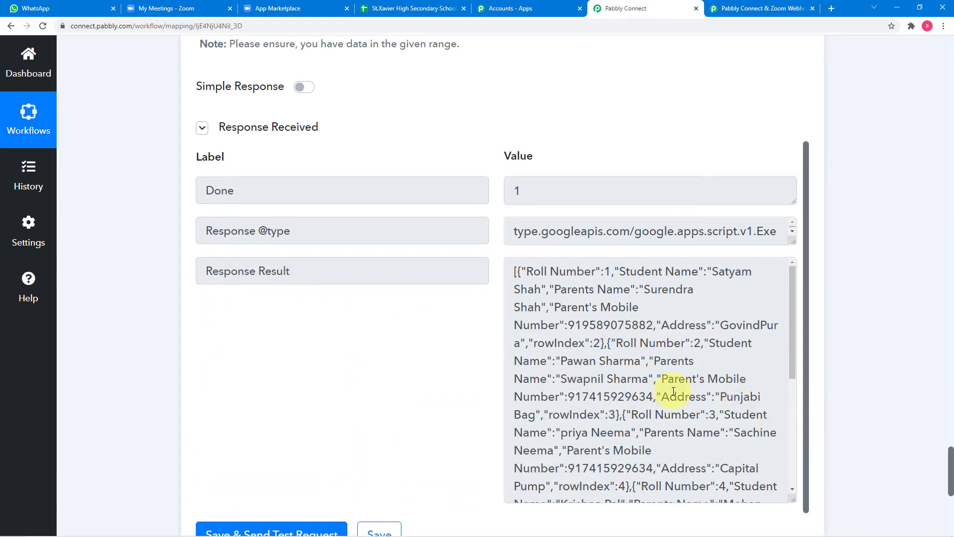
scroll(561, 364, down, 5)
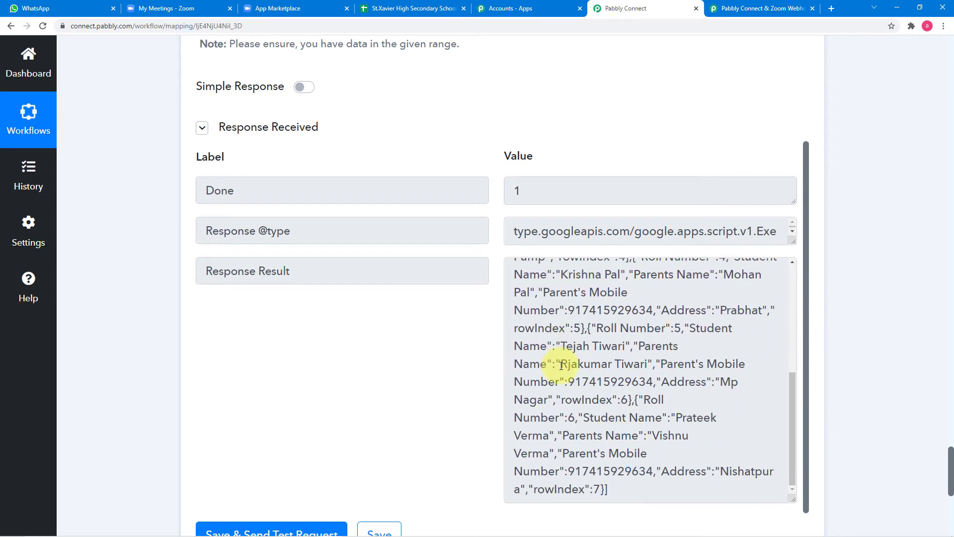
scroll(562, 364, up, 5)
scroll(411, 361, up, 3)
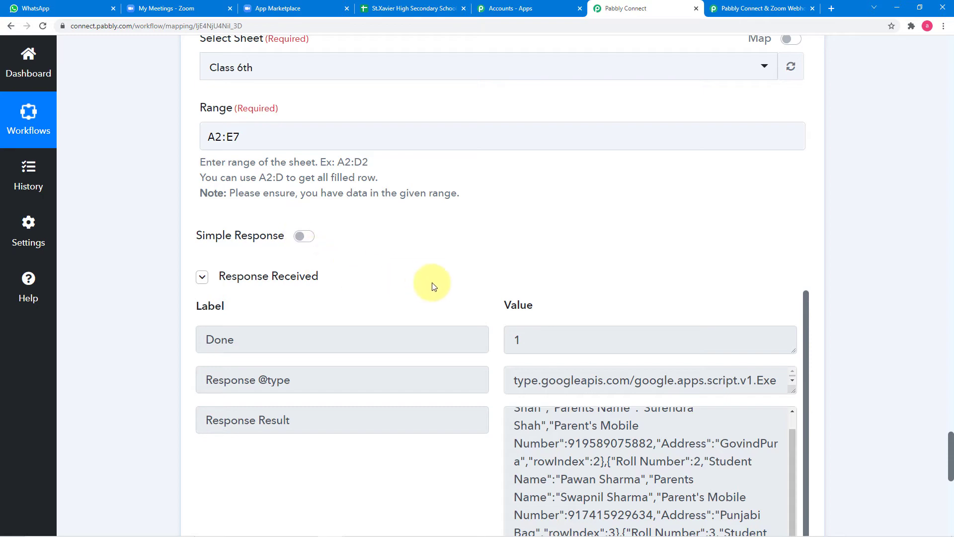
scroll(431, 283, down, 2)
scroll(592, 385, down, 2)
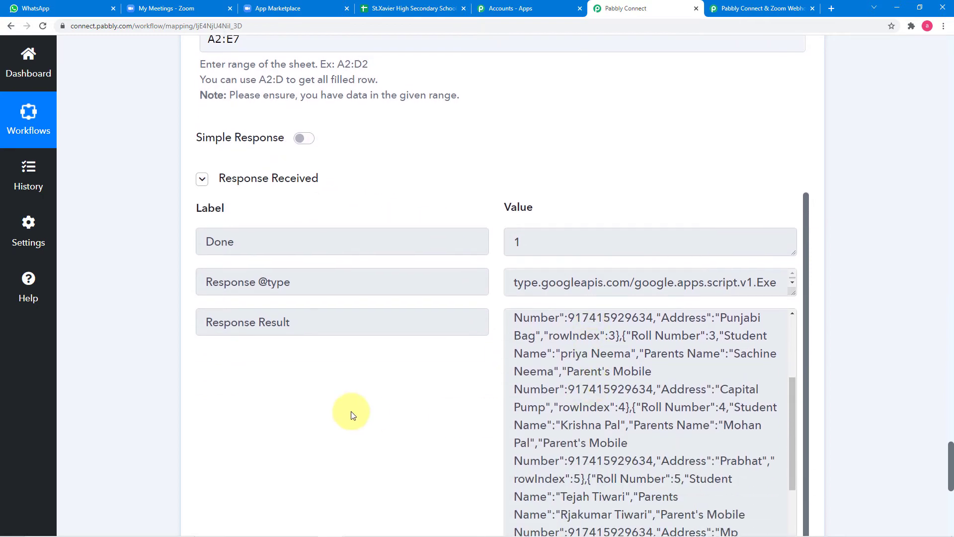
scroll(318, 373, up, 4)
scroll(143, 344, down, 3)
scroll(142, 344, down, 7)
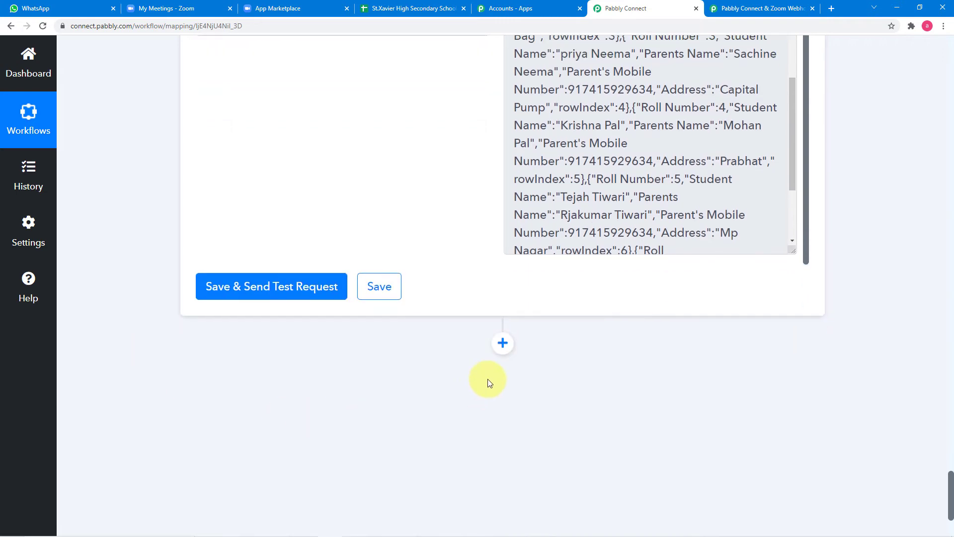
Step: Add an action after the Google Sheets one and choose Iterator by Pabbly as its app
click(503, 343)
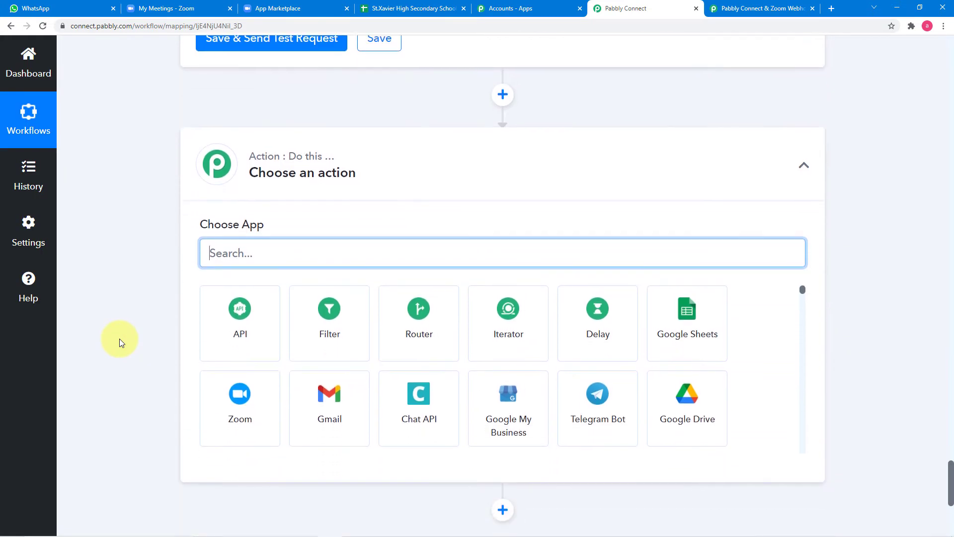
text(i)
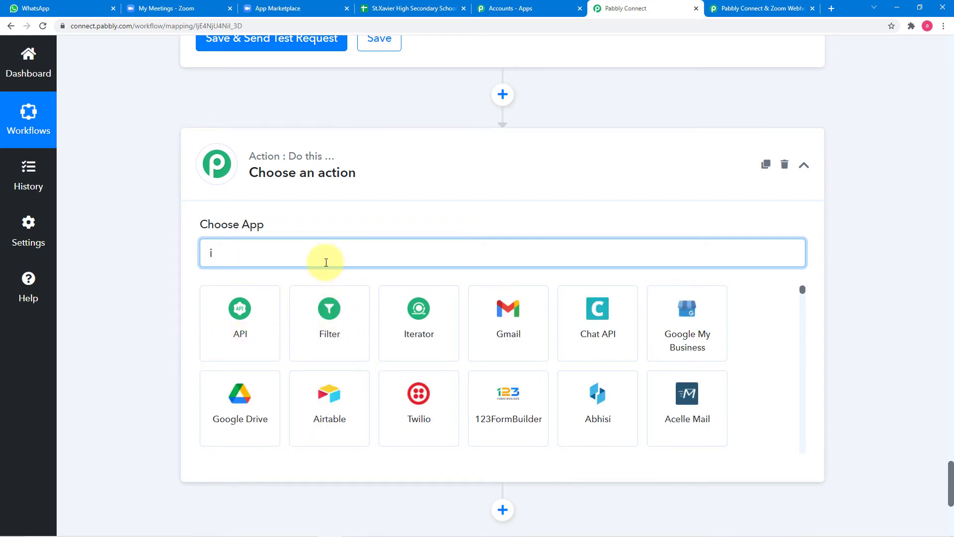
text(te)
click(249, 323)
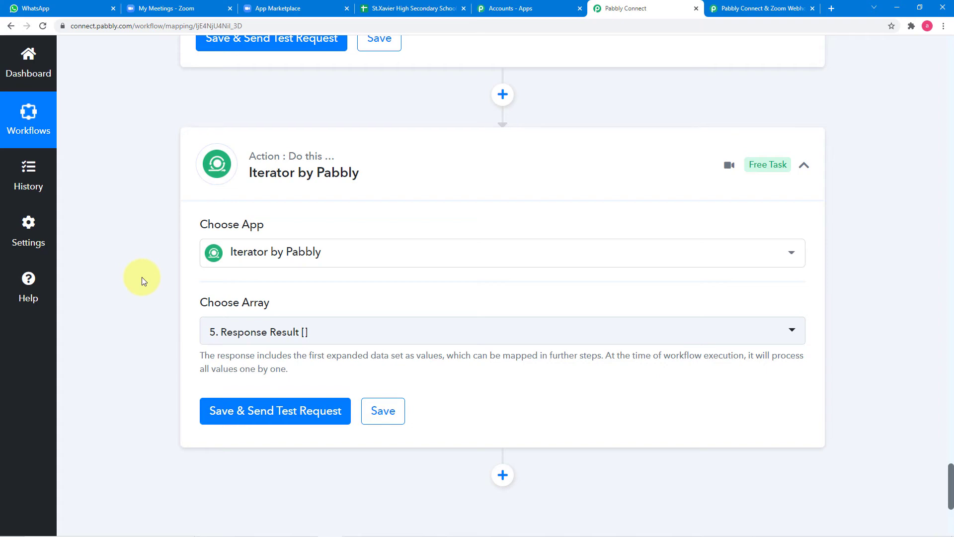
Step: Examine the Response Result records of the Get Row(s) action and compare them with the student rows in the spreadsheet
scroll(142, 276, up, 5)
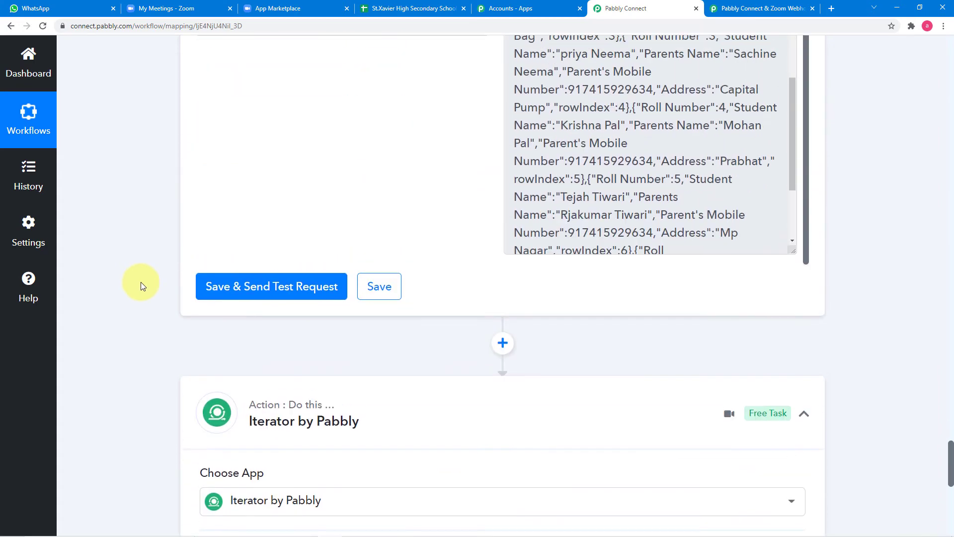
scroll(605, 177, up, 3)
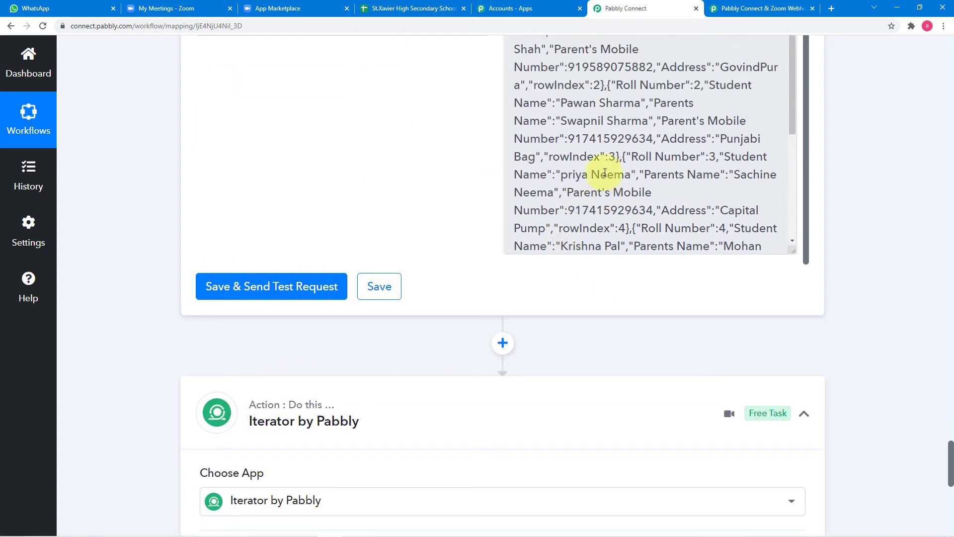
scroll(606, 178, up, 2)
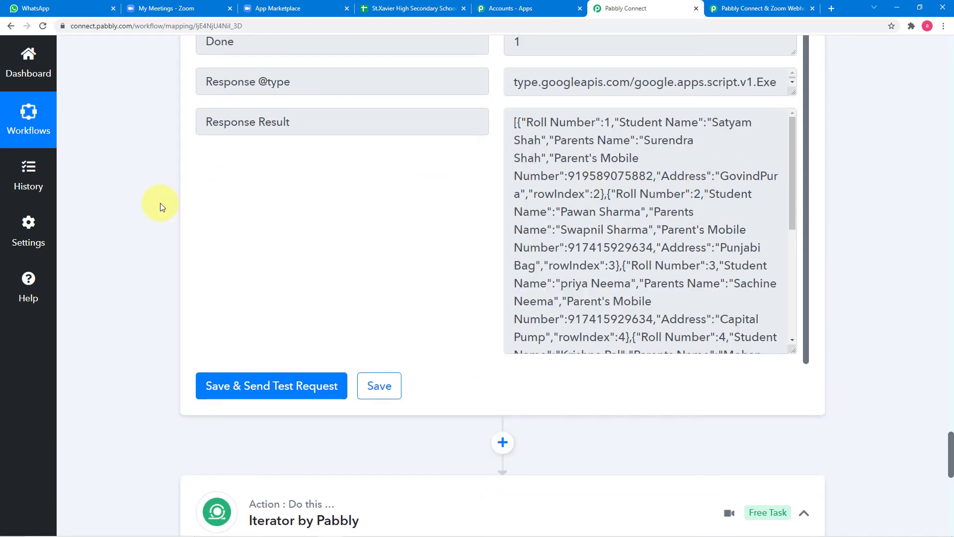
scroll(160, 203, down, 1)
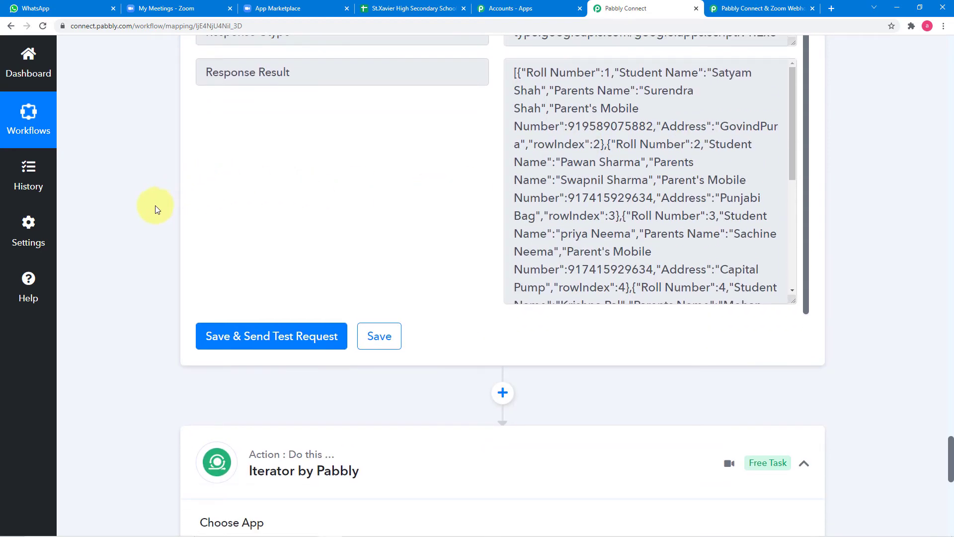
click(373, 14)
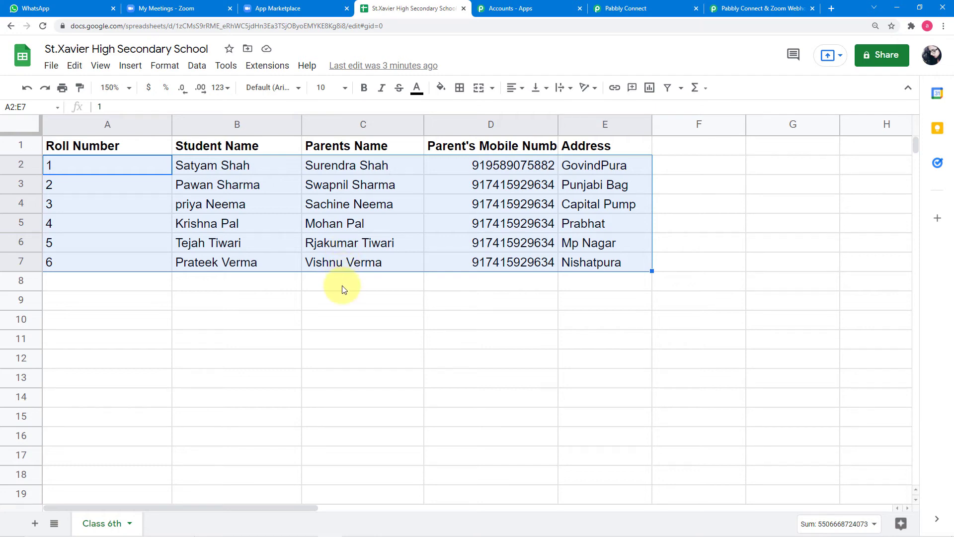
click(637, 8)
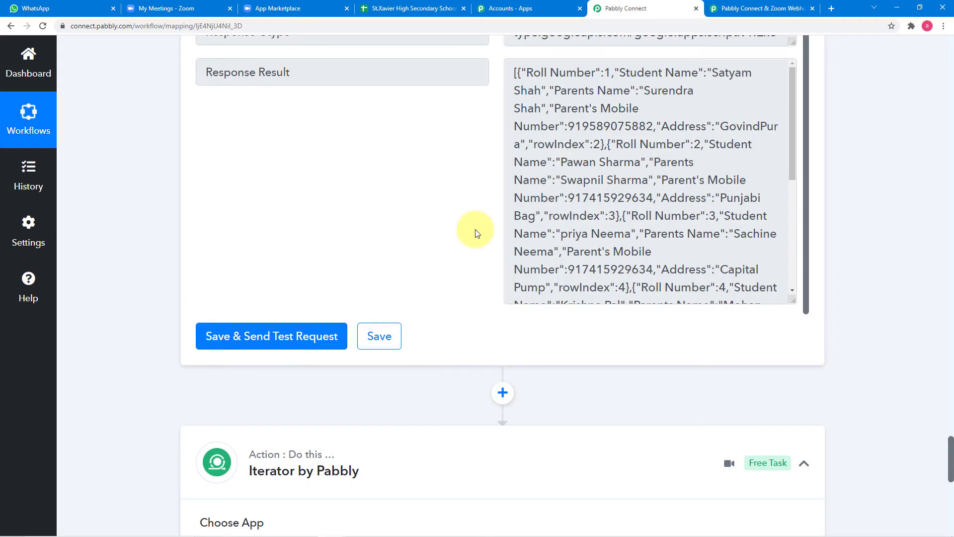
scroll(84, 332, down, 7)
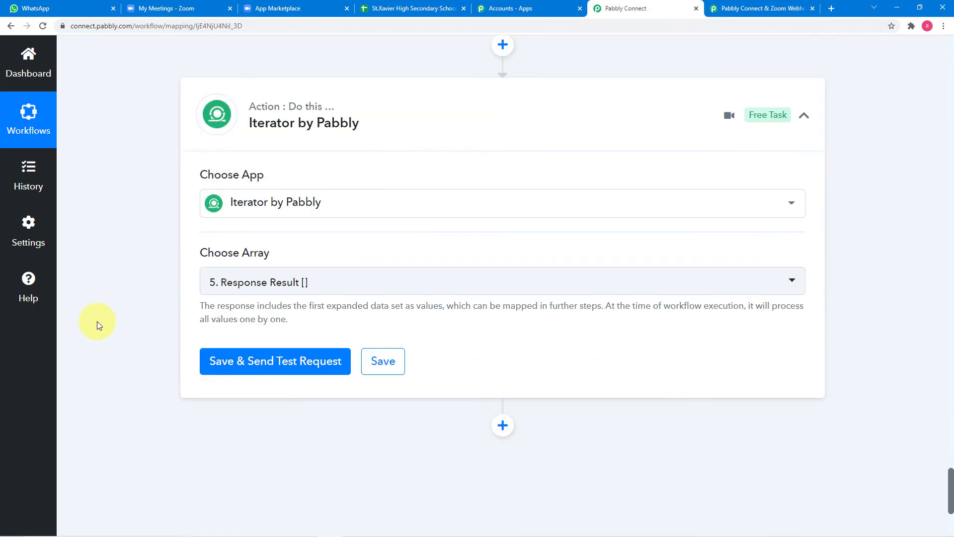
scroll(416, 311, up, 9)
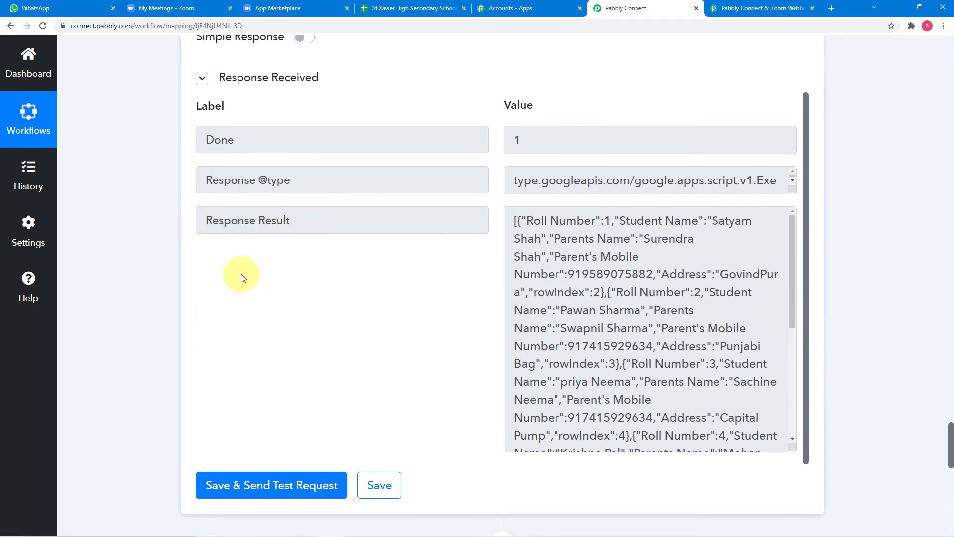
Step: Set the Iterator's array to the Google Sheets Response Result [] and save it with a test request
scroll(144, 261, down, 4)
scroll(144, 259, down, 8)
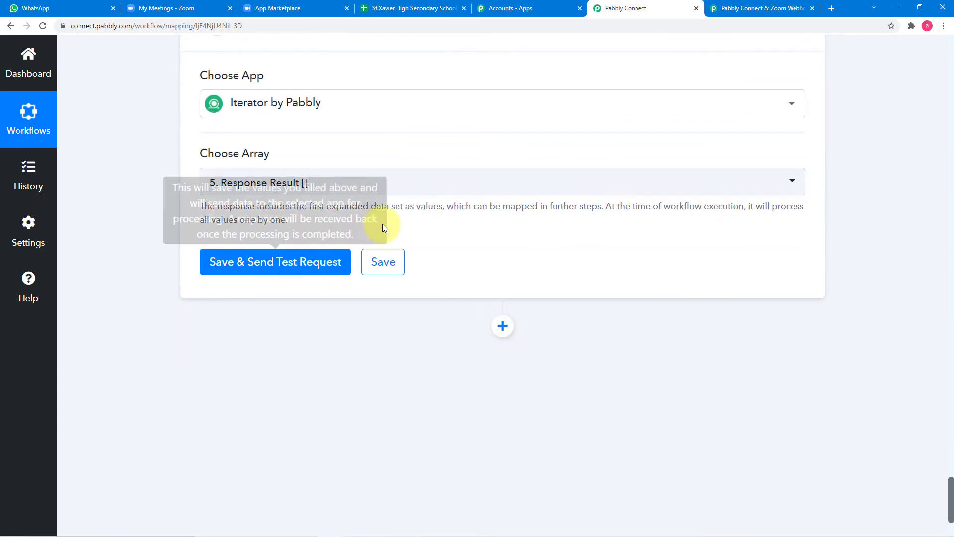
click(385, 197)
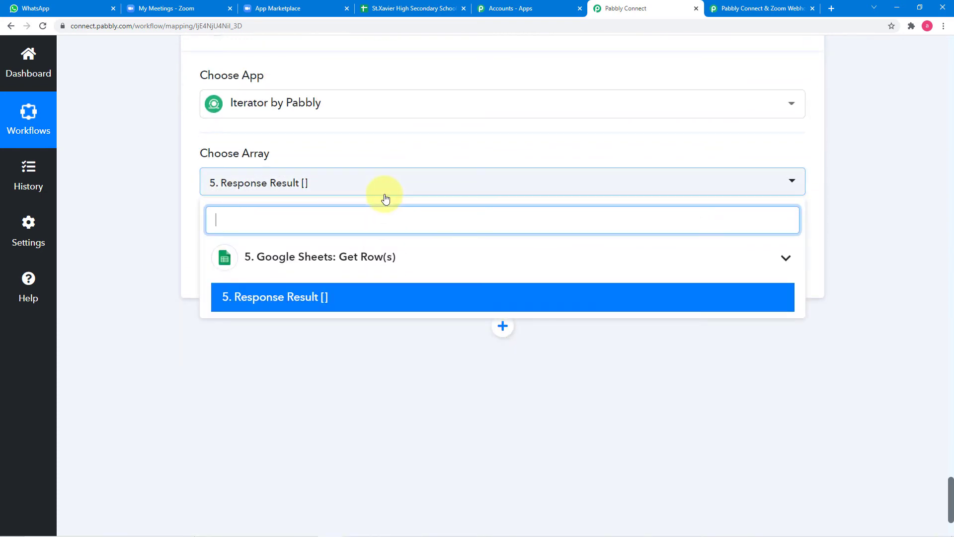
click(262, 256)
click(262, 257)
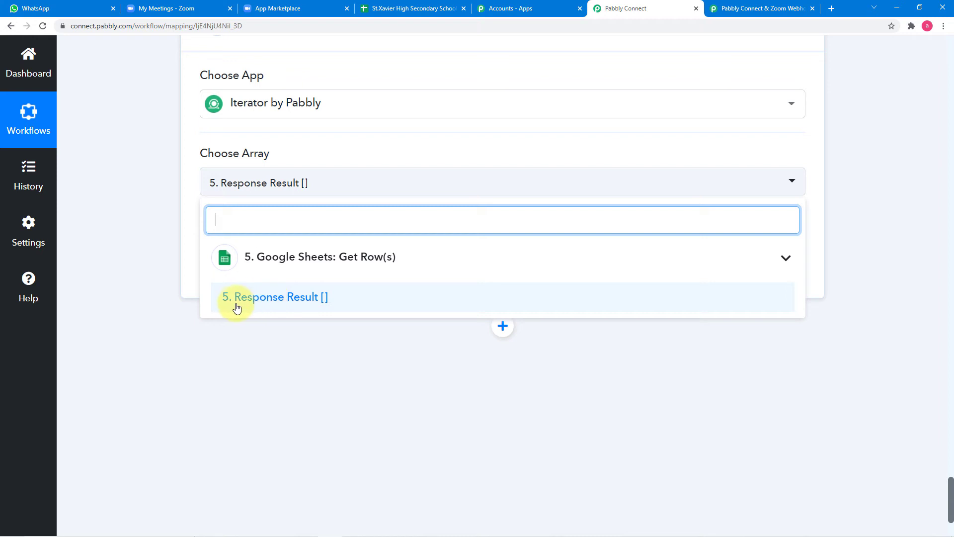
click(309, 304)
click(267, 272)
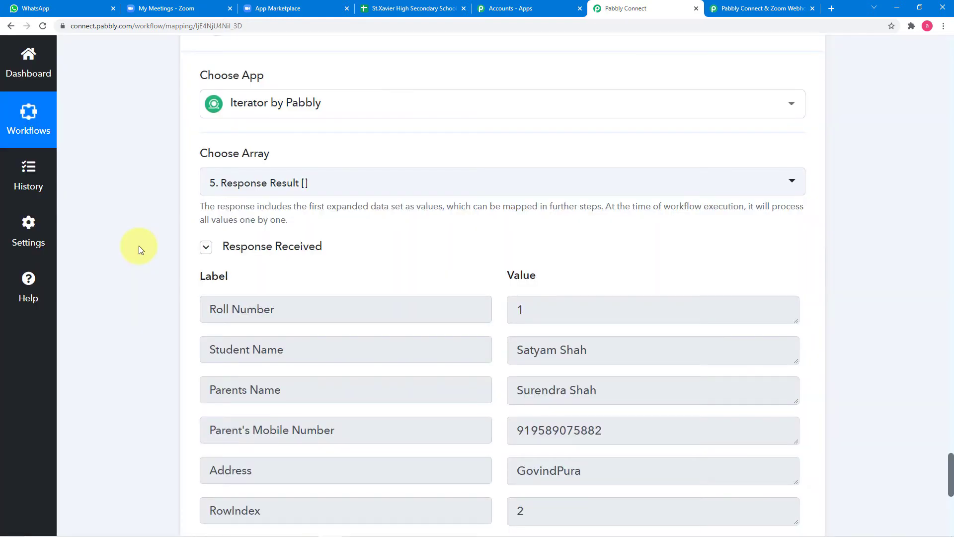
Step: Examine the Iterator's returned fields and compare them with the first student row in the spreadsheet
scroll(138, 245, down, 3)
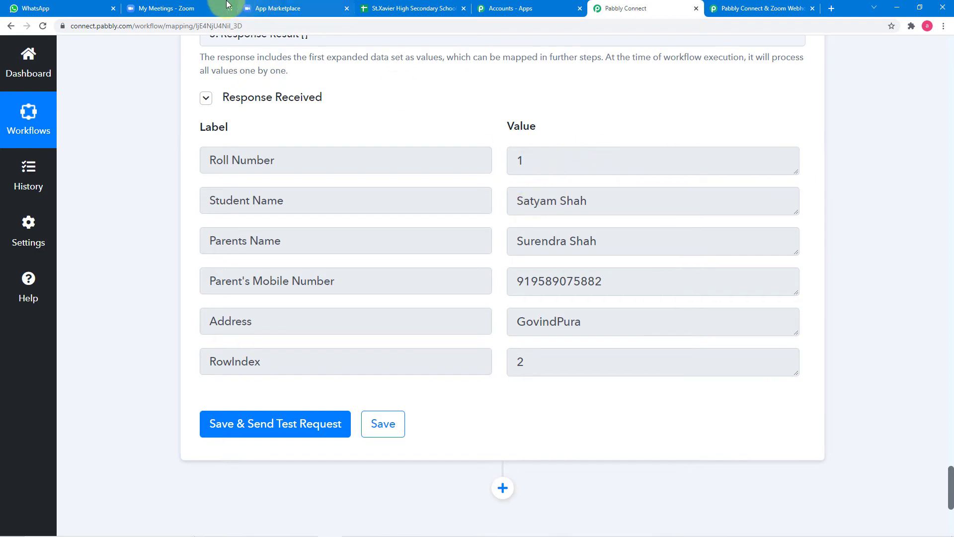
click(380, 8)
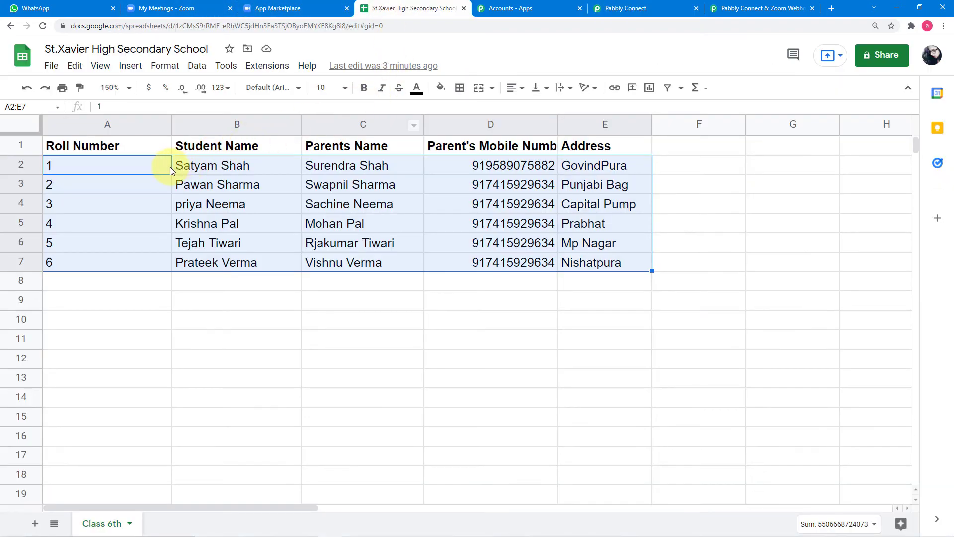
click(615, 11)
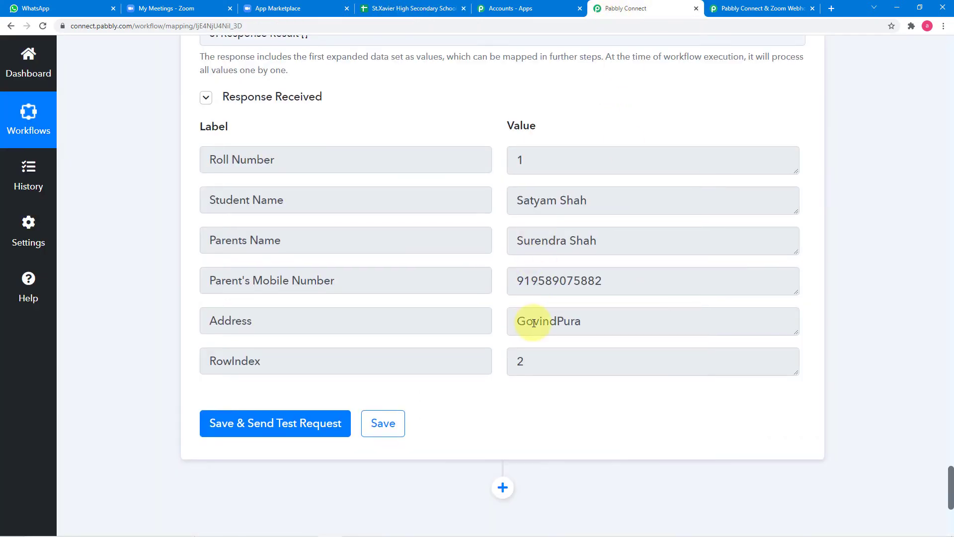
scroll(521, 318, down, 3)
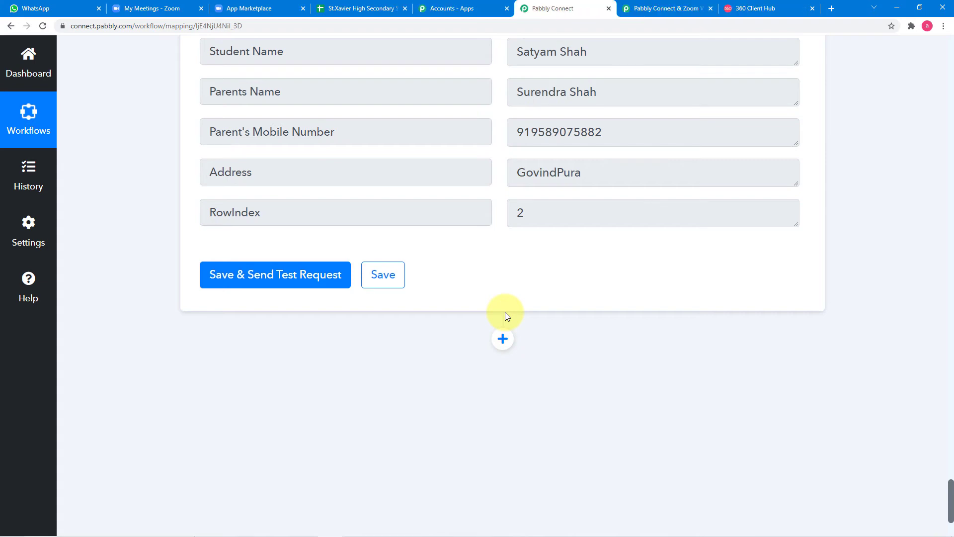
scroll(531, 314, up, 9)
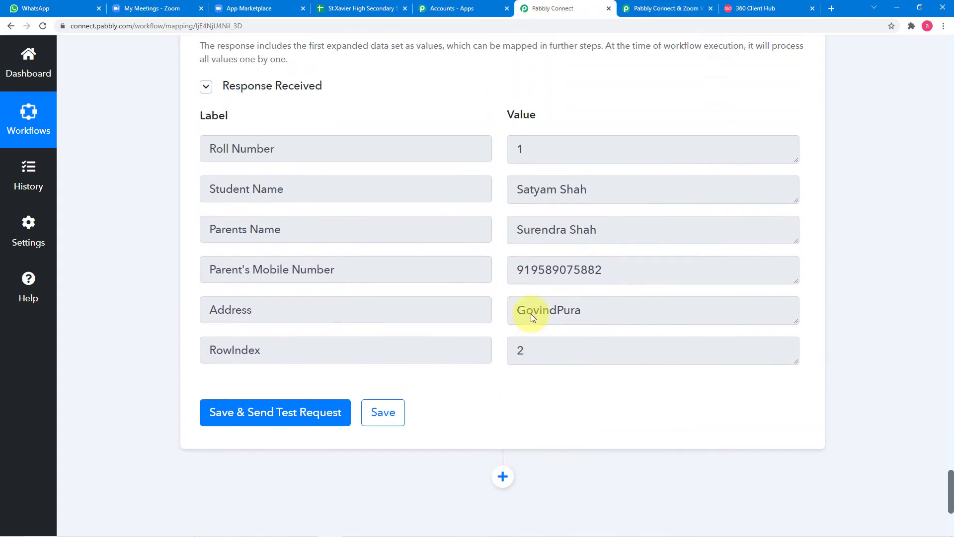
scroll(530, 314, down, 6)
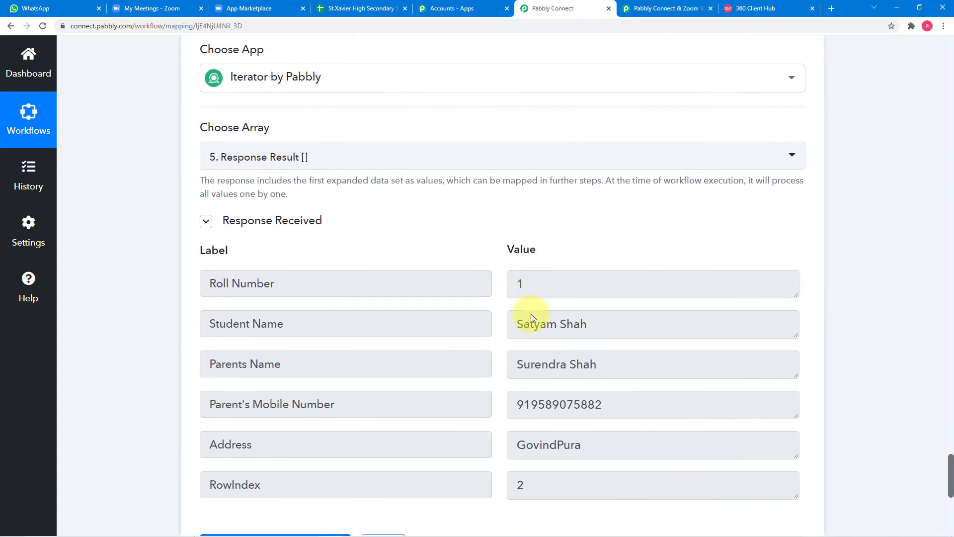
scroll(463, 222, up, 2)
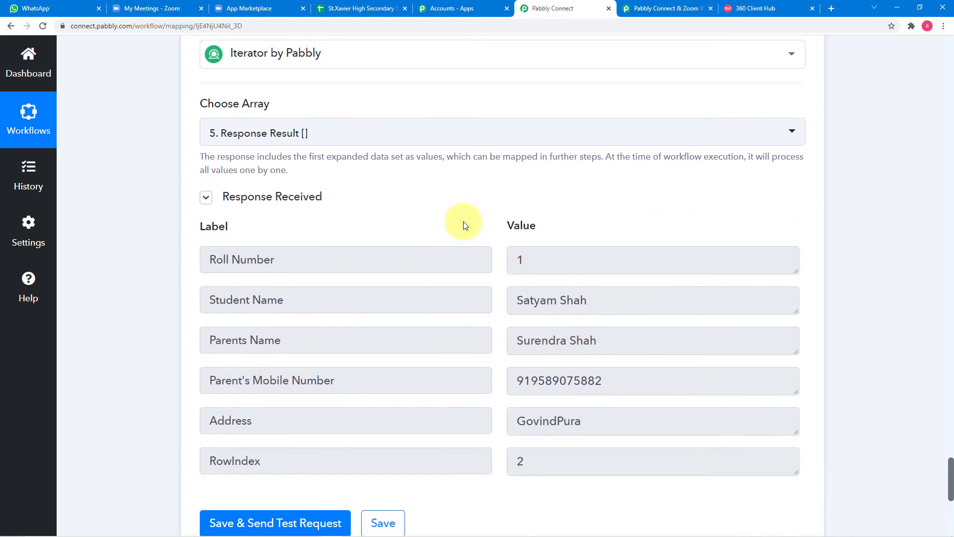
Step: Add an action after the Iterator using WhatsApp by 360Dialog with the Send Template Message event
scroll(463, 221, down, 7)
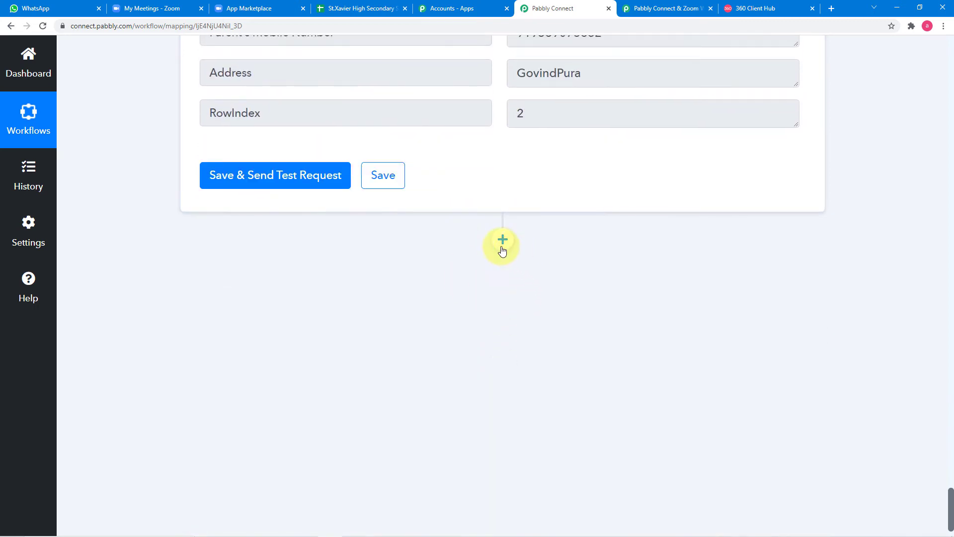
click(502, 247)
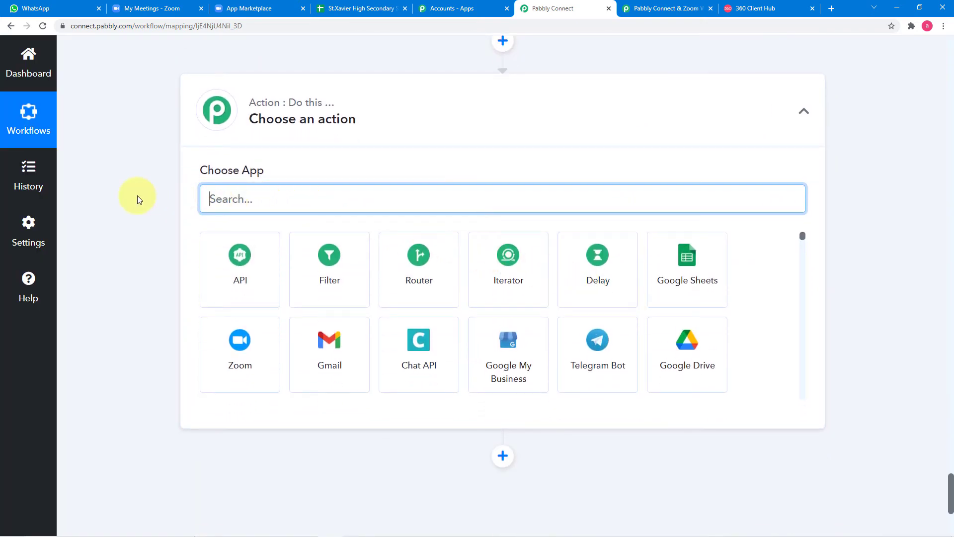
text(360)
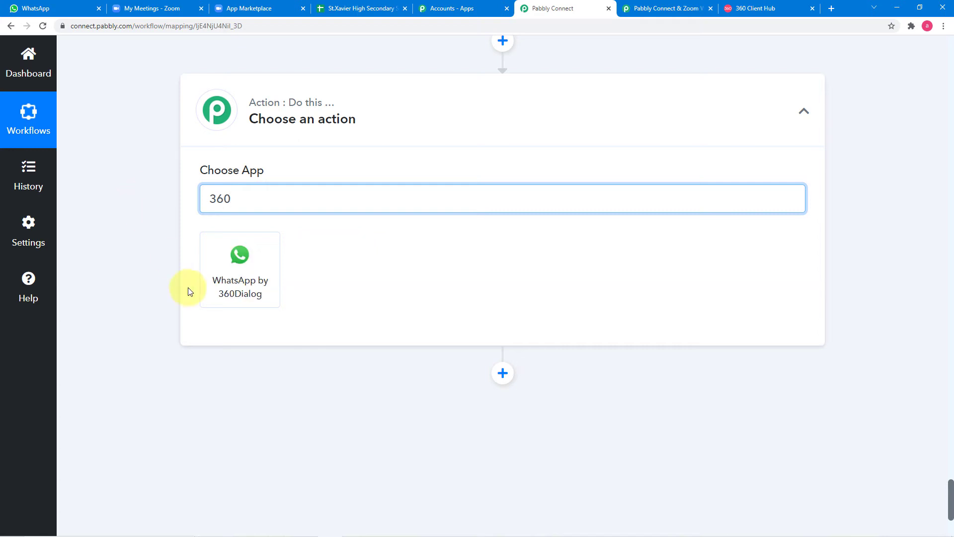
click(239, 297)
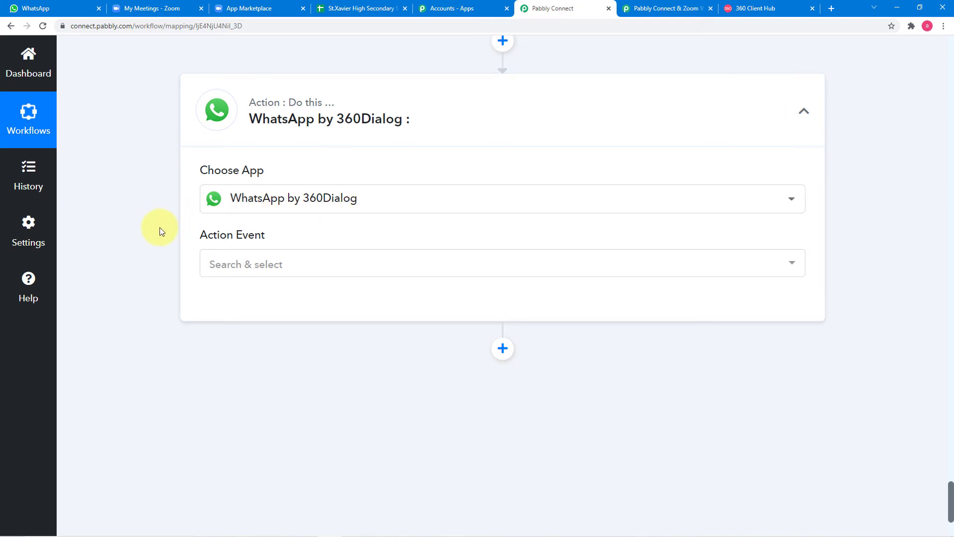
click(232, 265)
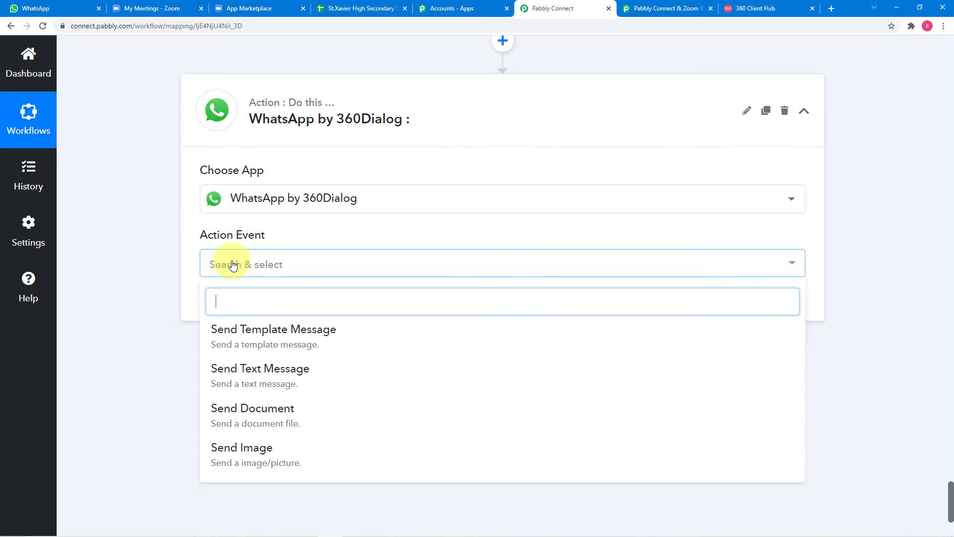
click(294, 347)
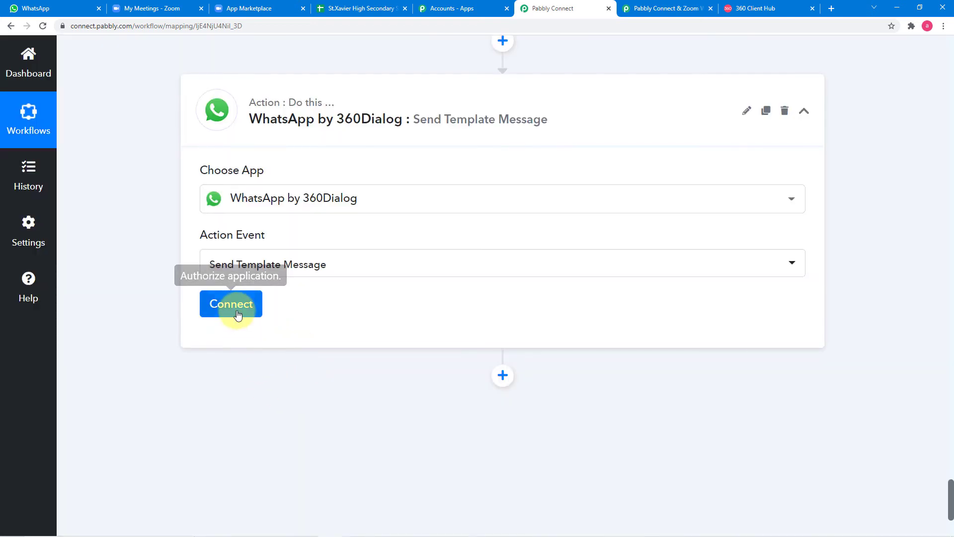
Step: Start connecting the WhatsApp by 360Dialog action through a new connection
click(237, 309)
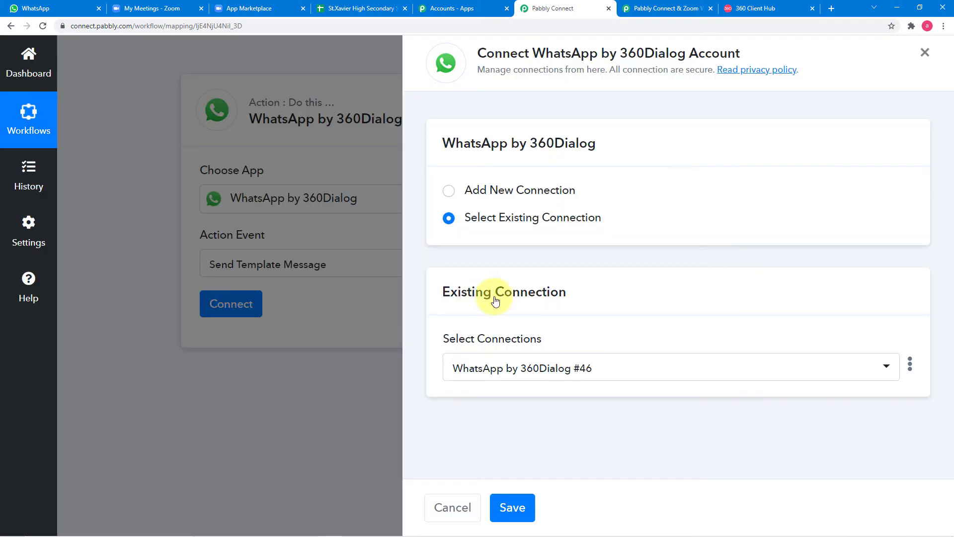
click(442, 190)
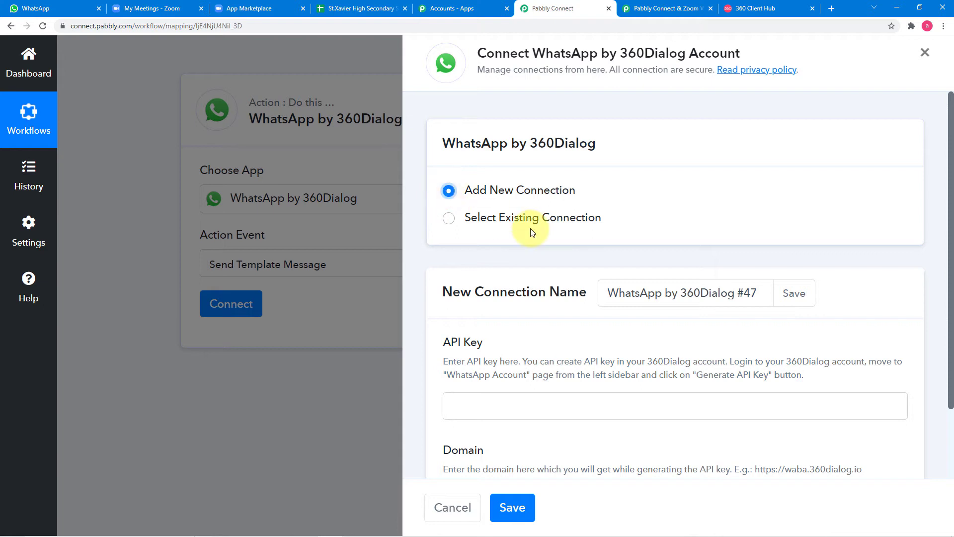
scroll(568, 259, down, 2)
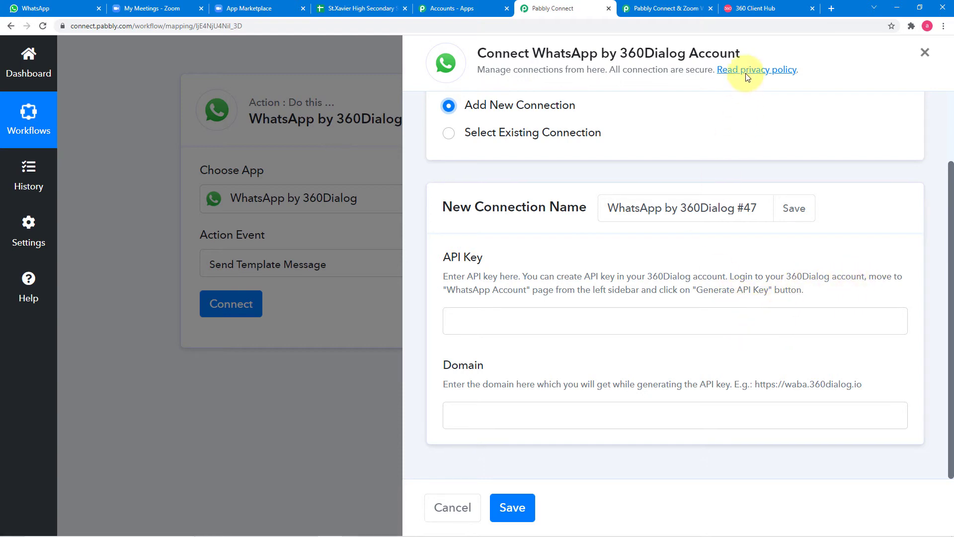
Step: Switch to the 360Dialog hub and open WhatsApp Accounts to find where the API key is generated
click(750, 11)
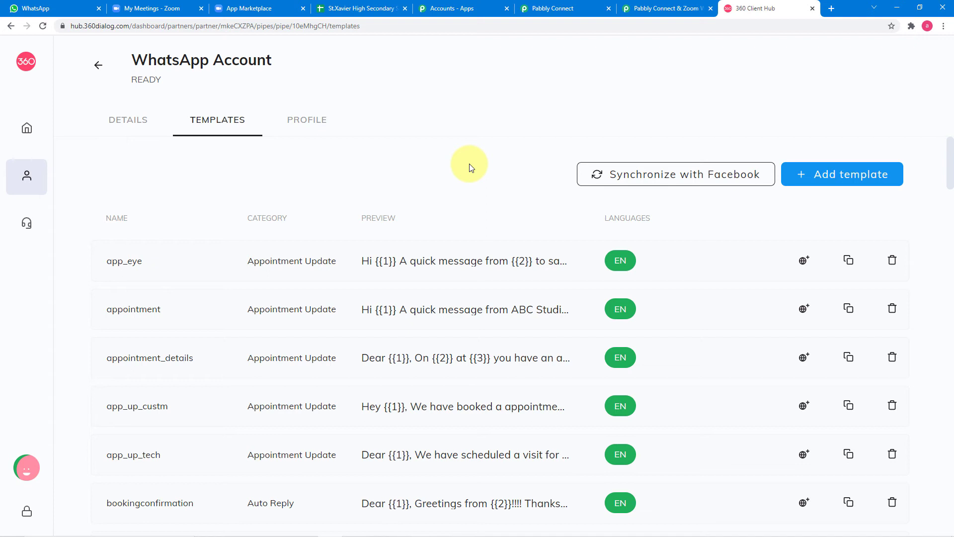
scroll(437, 134, down, 2)
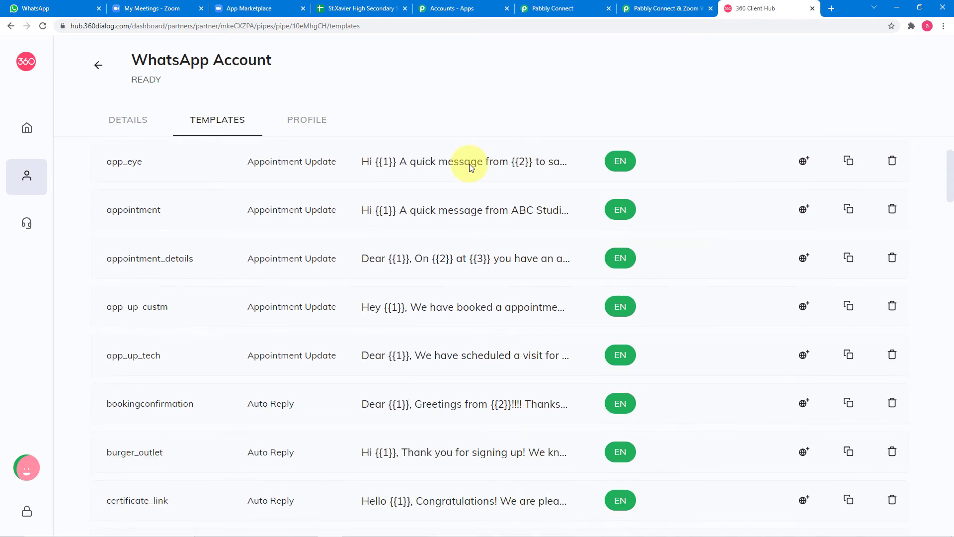
mouse_move(38, 180)
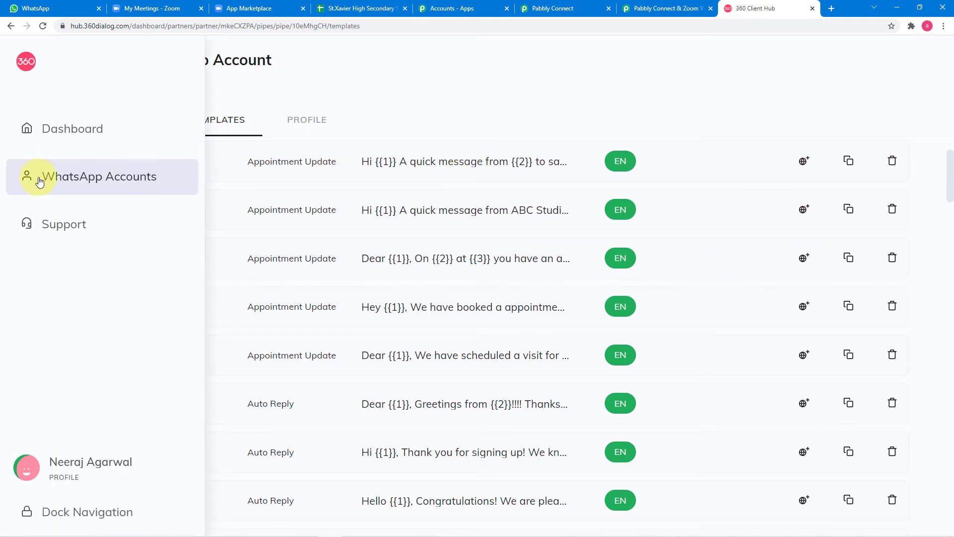
click(131, 178)
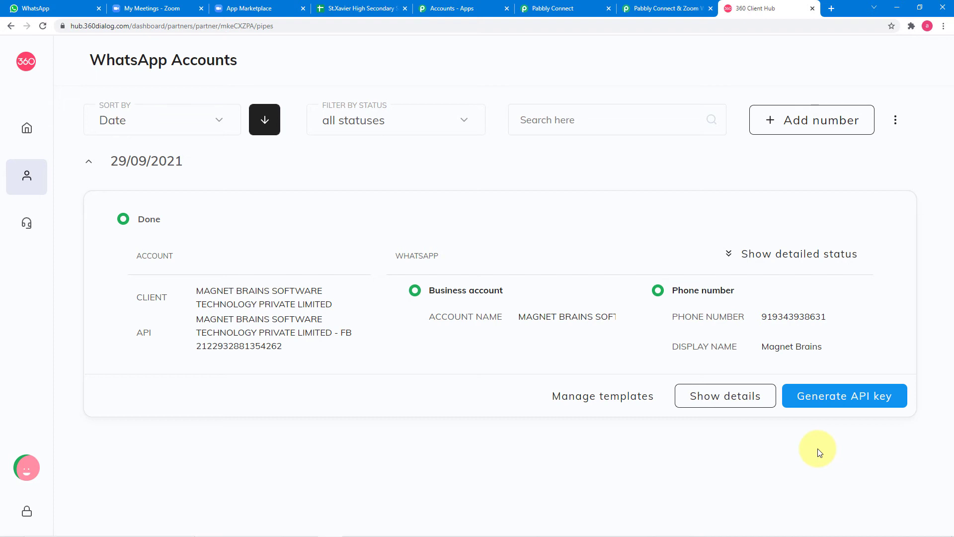
click(567, 11)
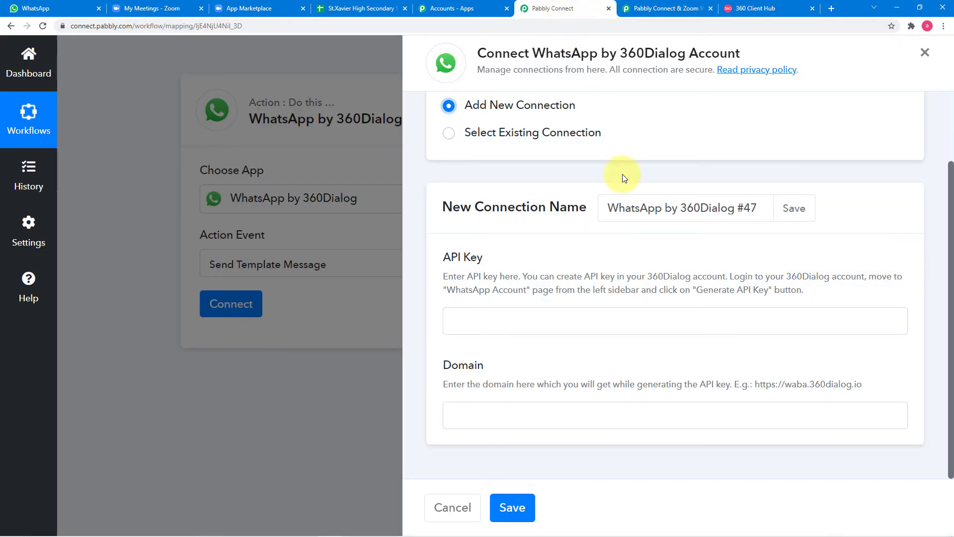
right_click(477, 322)
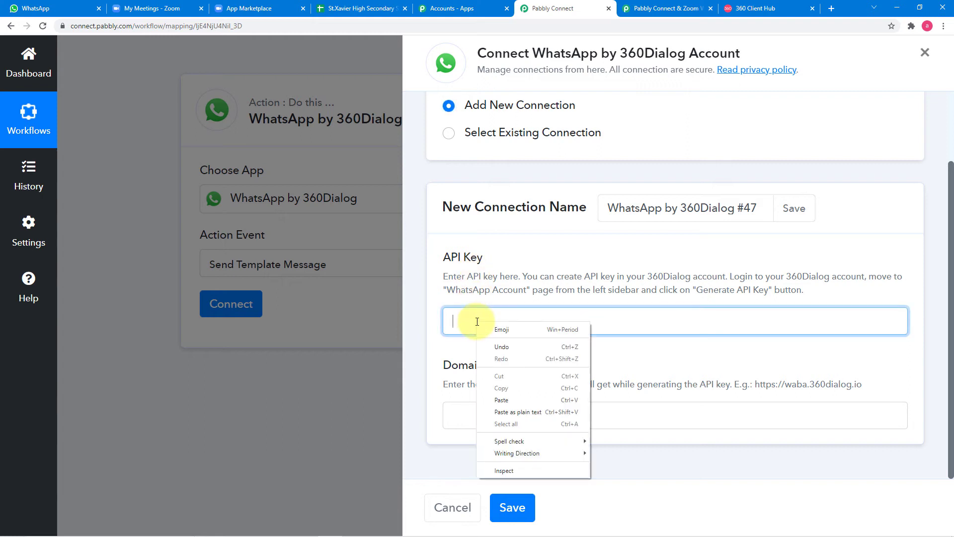
click(670, 366)
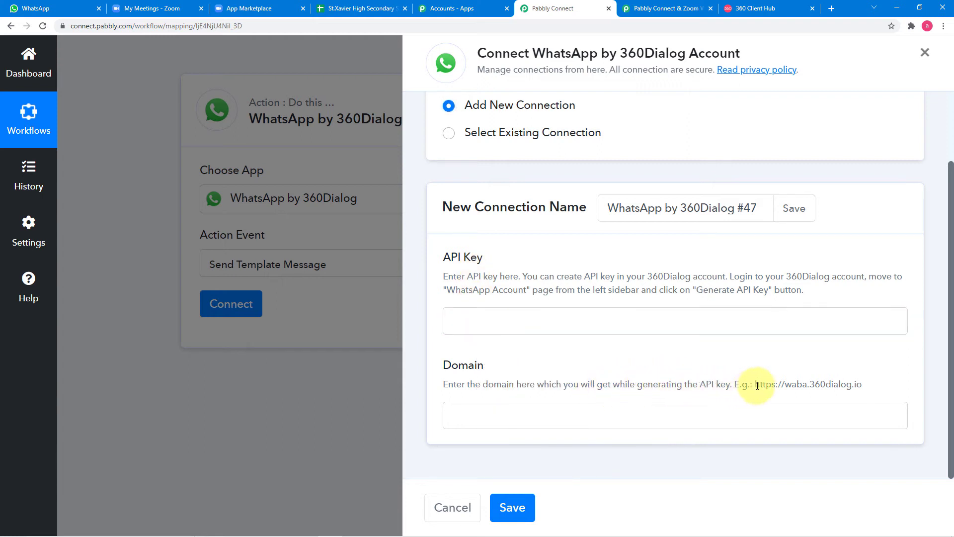
drag(755, 385, 863, 384)
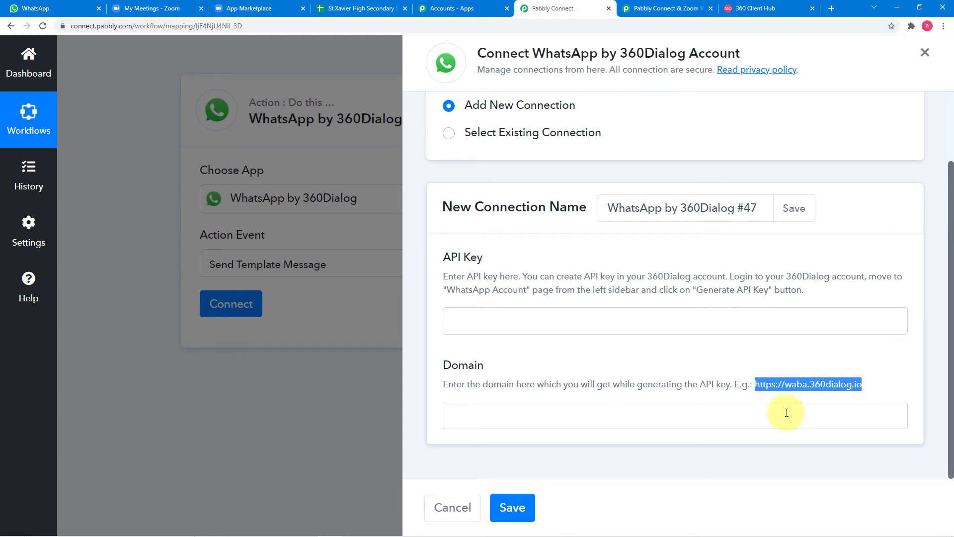
right_click(616, 420)
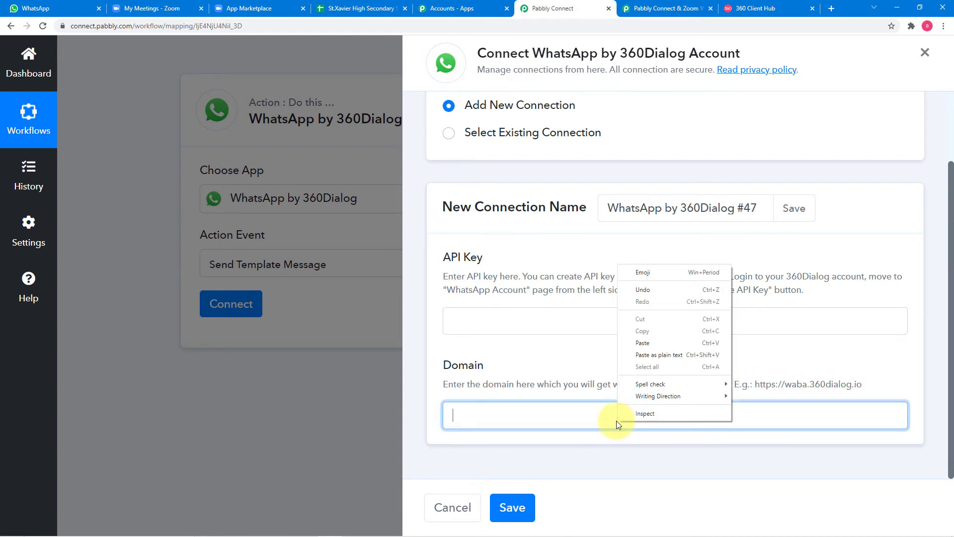
click(557, 460)
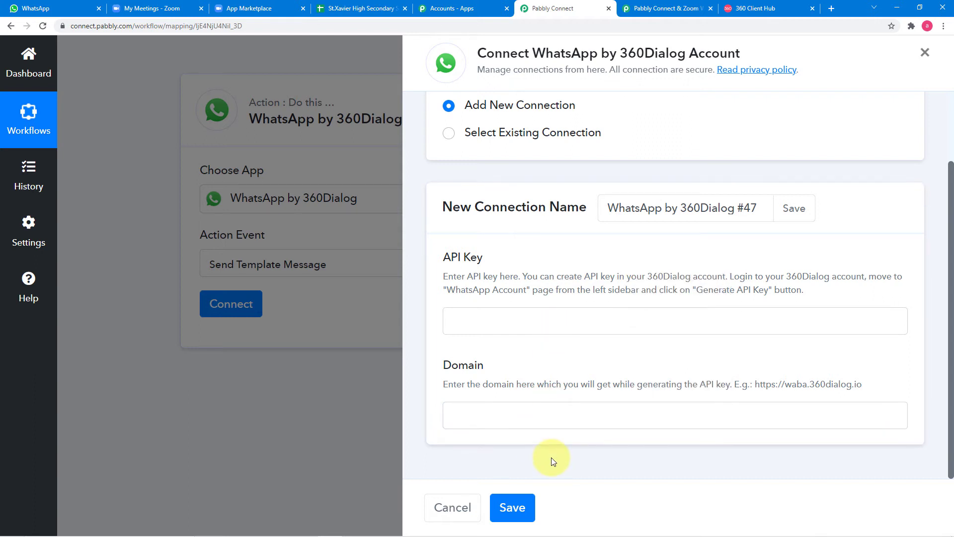
click(514, 506)
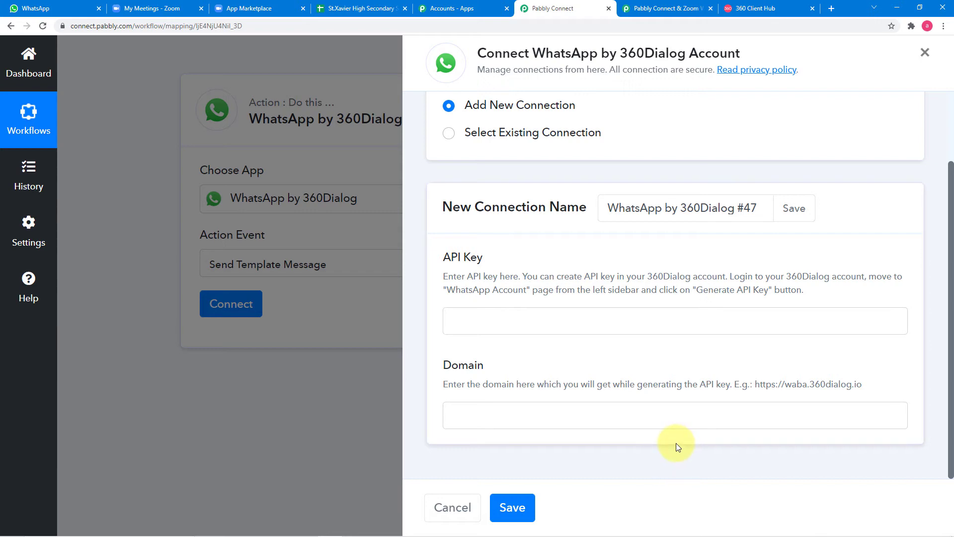
click(744, 15)
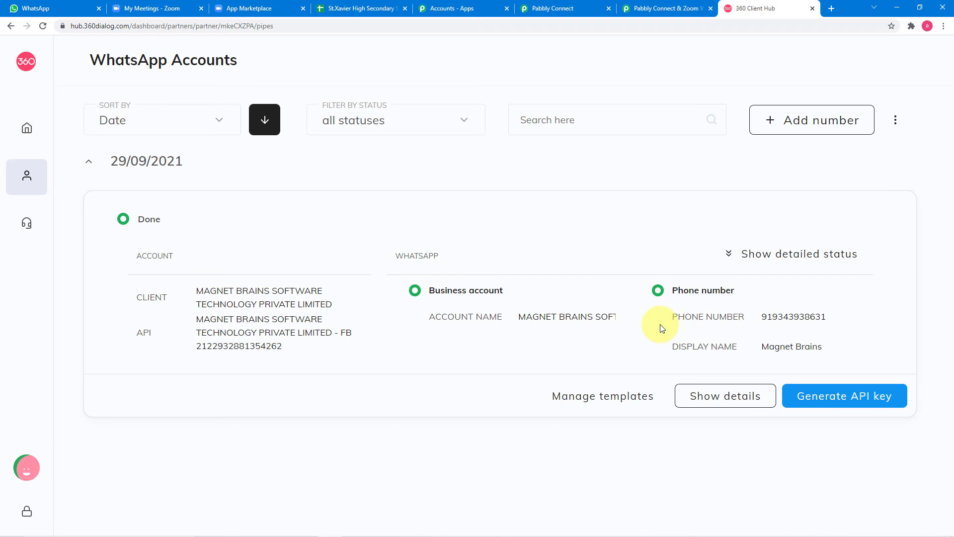
click(572, 10)
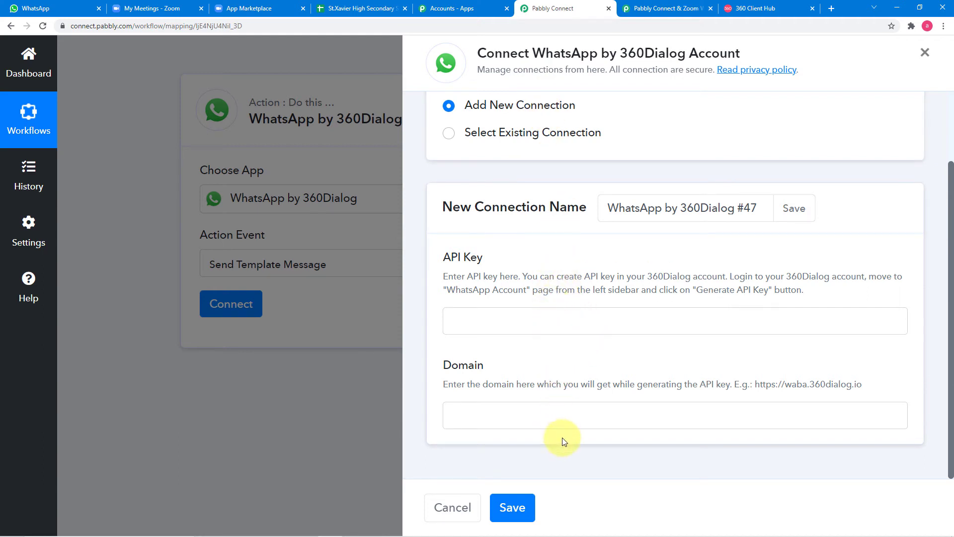
Step: Compare the existing connection option with the API key and domain fields of a new 360Dialog connection
click(450, 134)
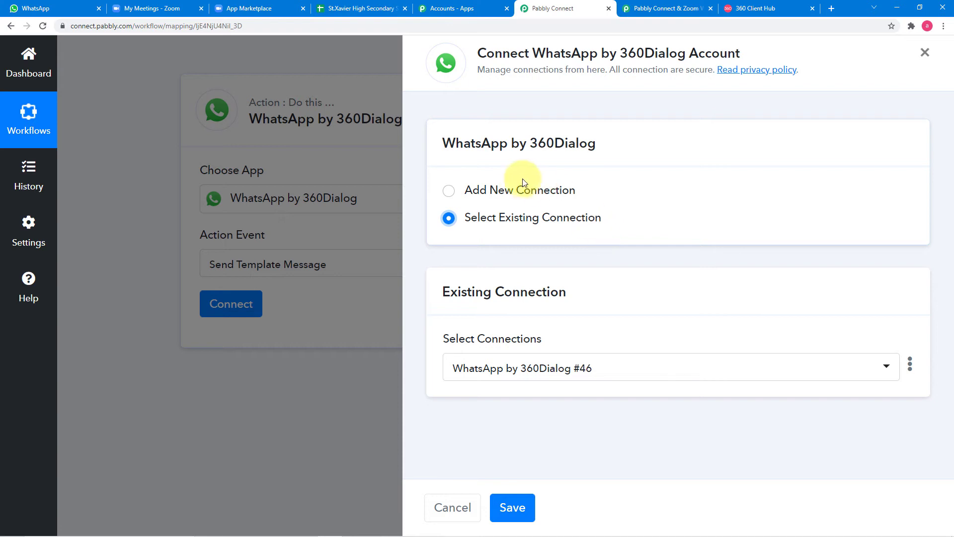
click(519, 192)
scroll(503, 279, down, 2)
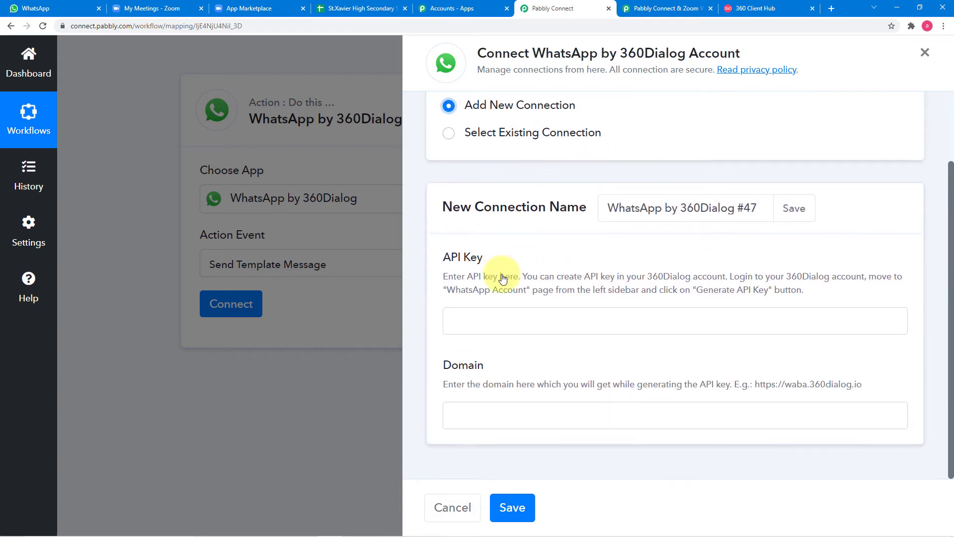
Step: Connect the WhatsApp action through the existing connection WhatsApp by 360Dialog #46 and save it
click(450, 134)
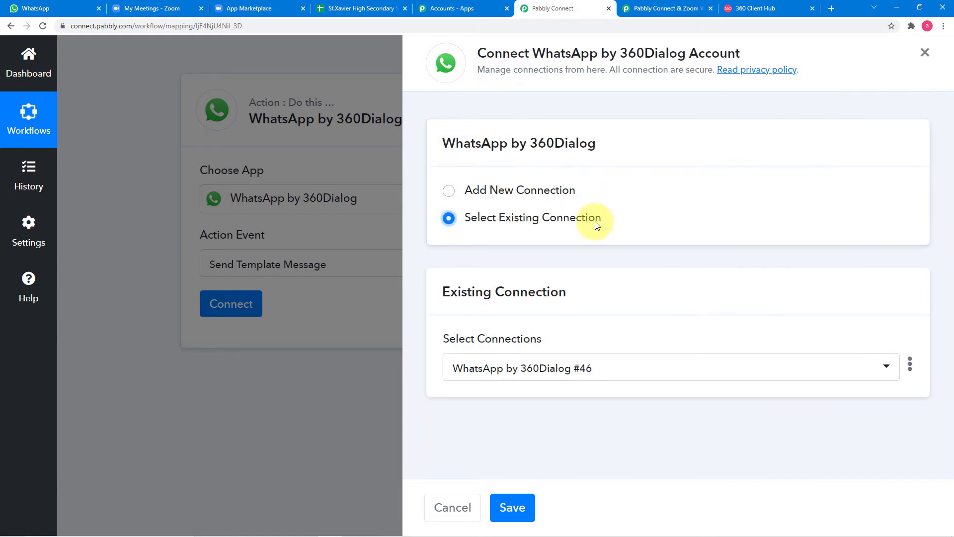
click(510, 505)
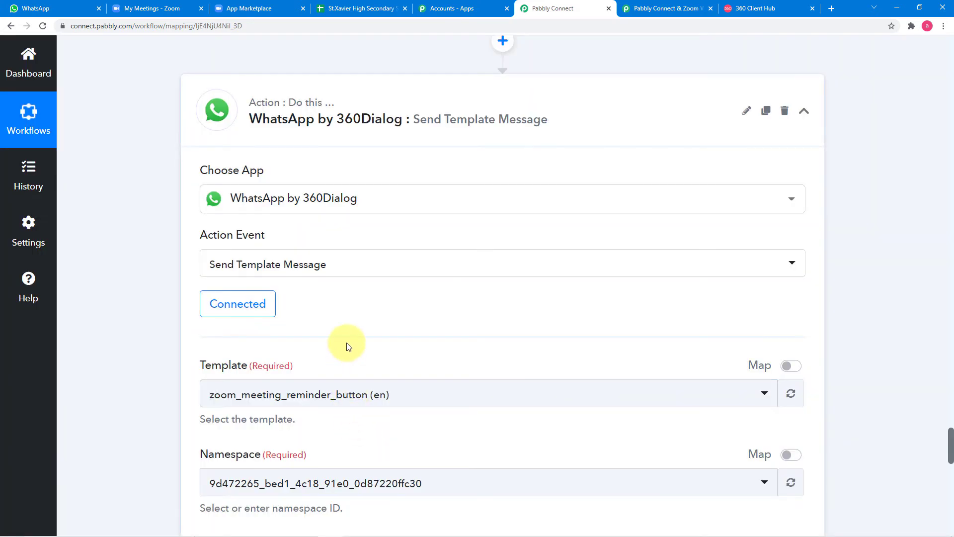
scroll(347, 342, down, 2)
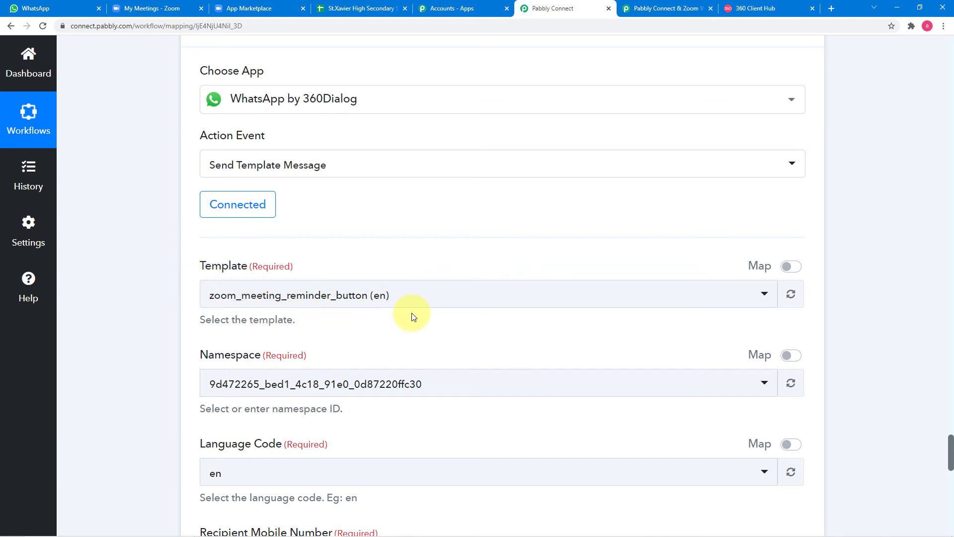
Step: Switch to the 360Dialog hub and open the WhatsApp account's message templates, logging in again with the prefilled credentials
click(748, 10)
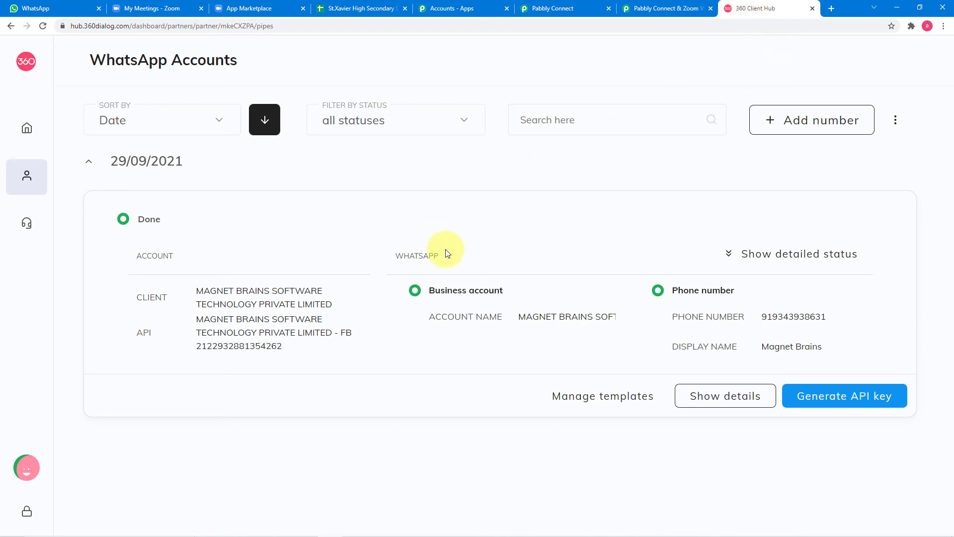
click(575, 397)
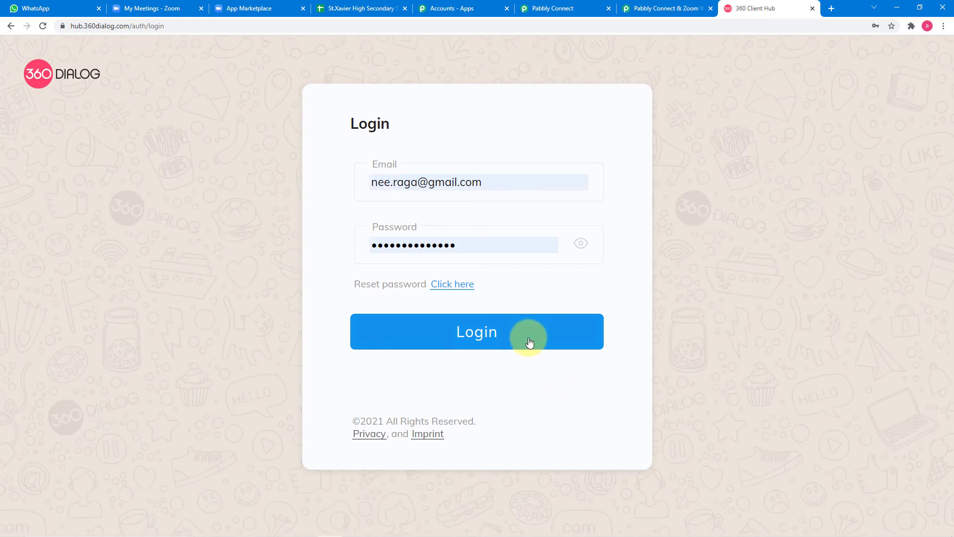
click(529, 337)
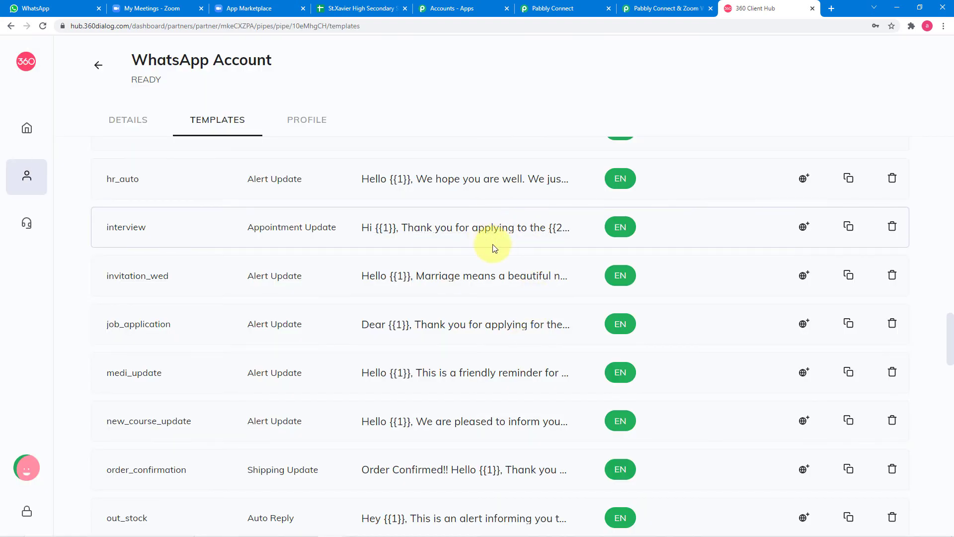
Step: Find the parent_teacher_meeting template in the list, read its preview, and return to the list
scroll(495, 247, down, 3)
scroll(495, 247, down, 1)
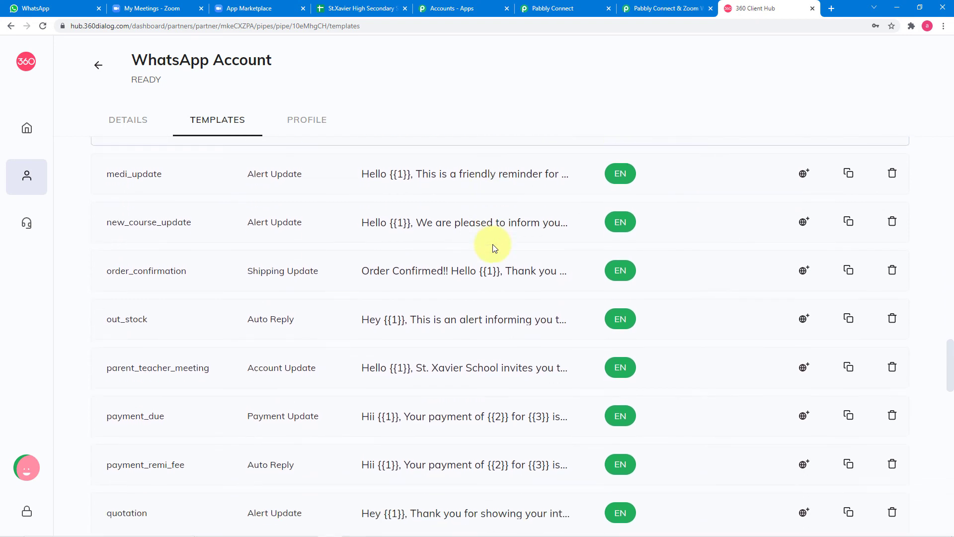
scroll(494, 278, down, 1)
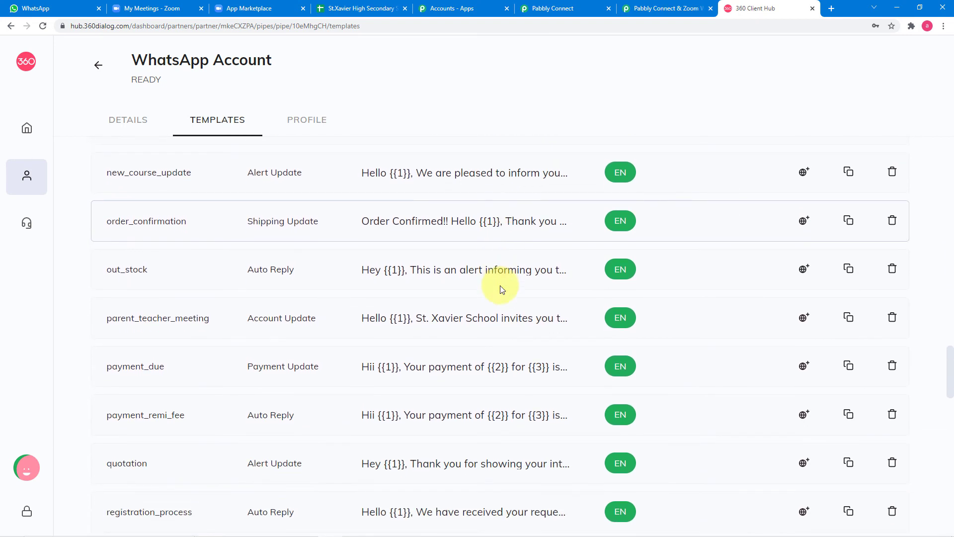
click(458, 322)
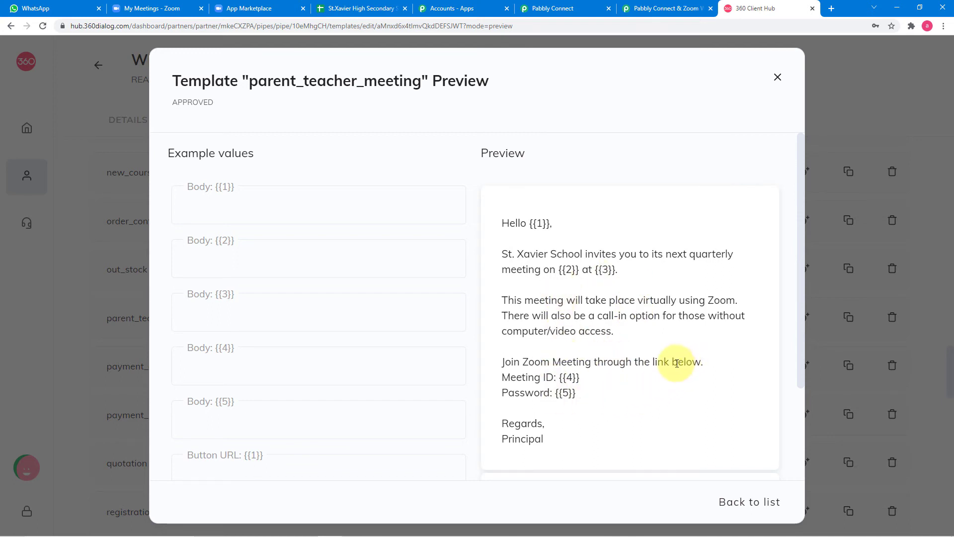
click(778, 78)
Step: Examine the category, language, template type and body options of a new template, and close the form without submitting it
scroll(660, 359, up, 4)
scroll(660, 359, up, 20)
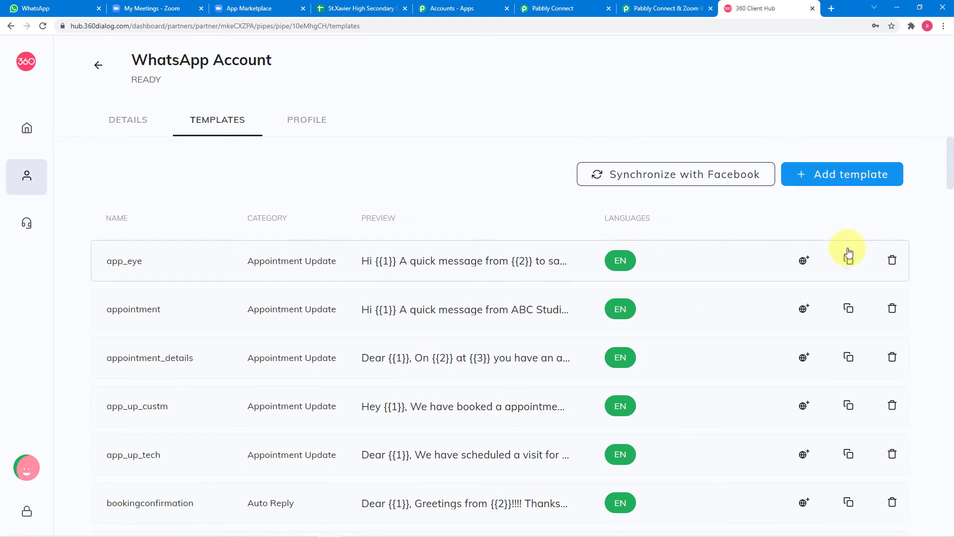
click(855, 175)
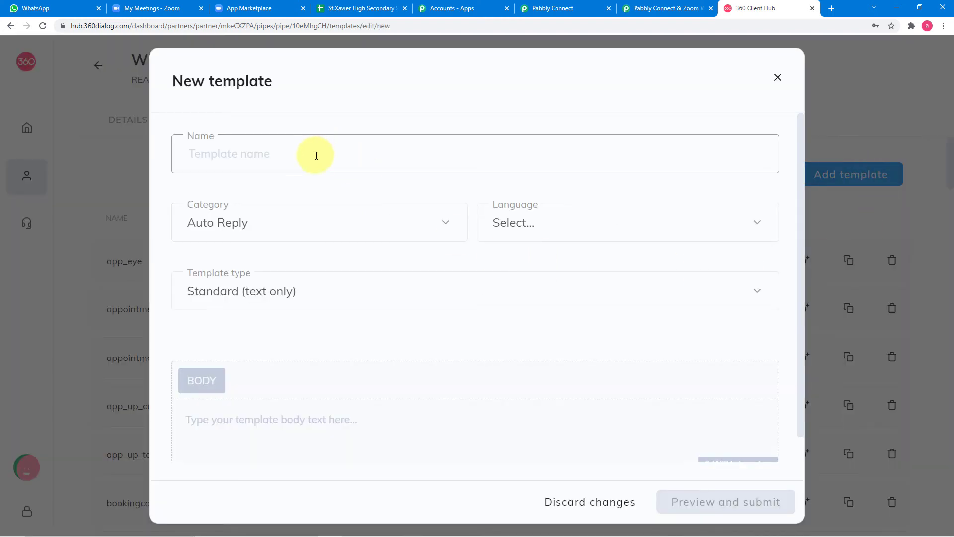
click(358, 230)
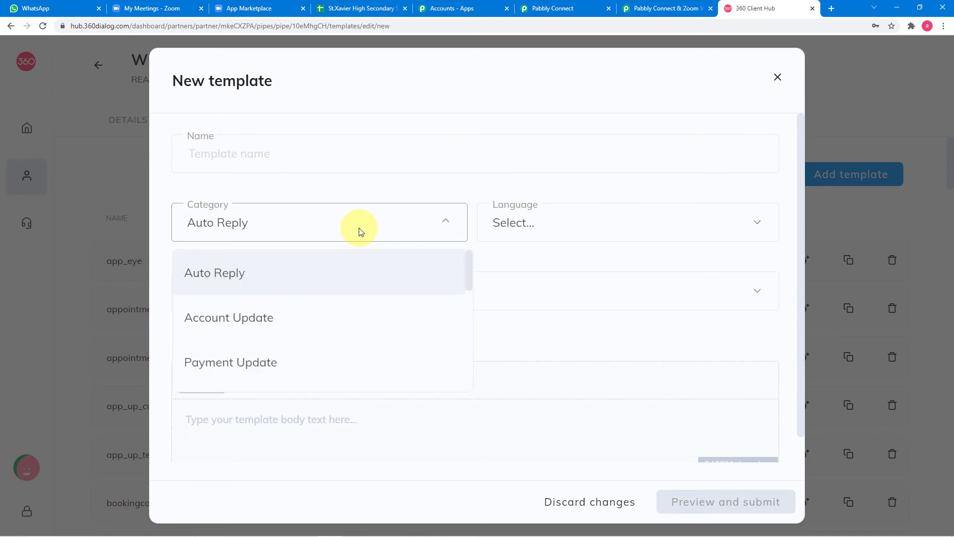
scroll(331, 343, down, 3)
scroll(331, 342, down, 5)
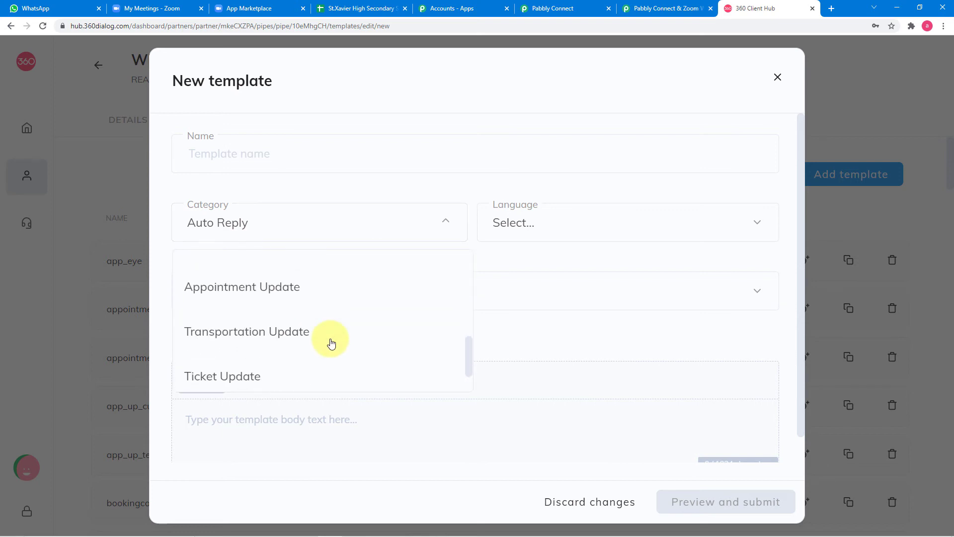
click(622, 222)
scroll(596, 334, down, 7)
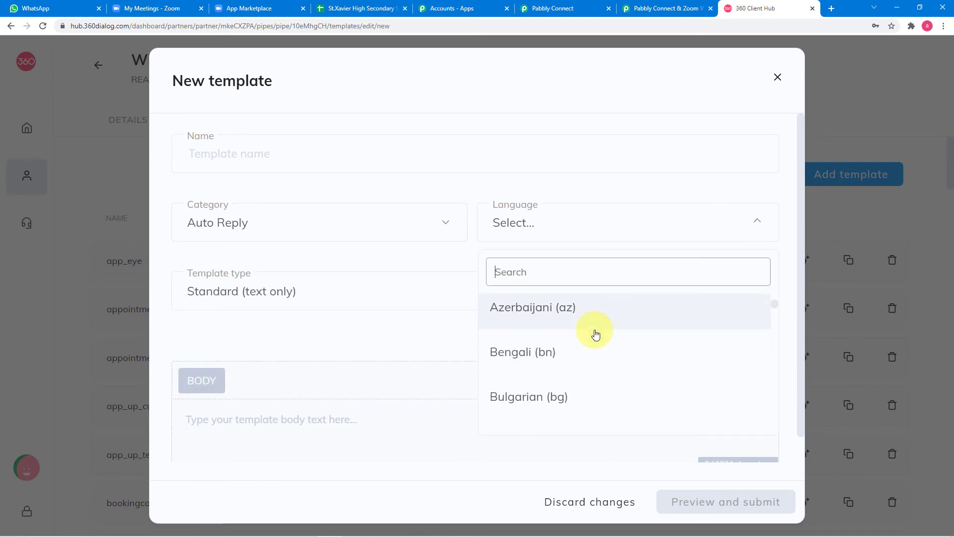
click(404, 329)
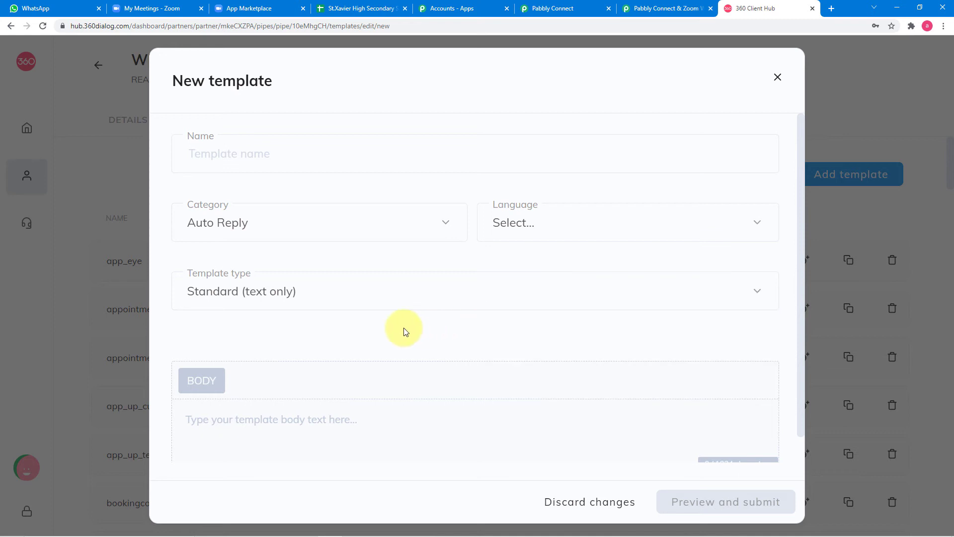
click(401, 300)
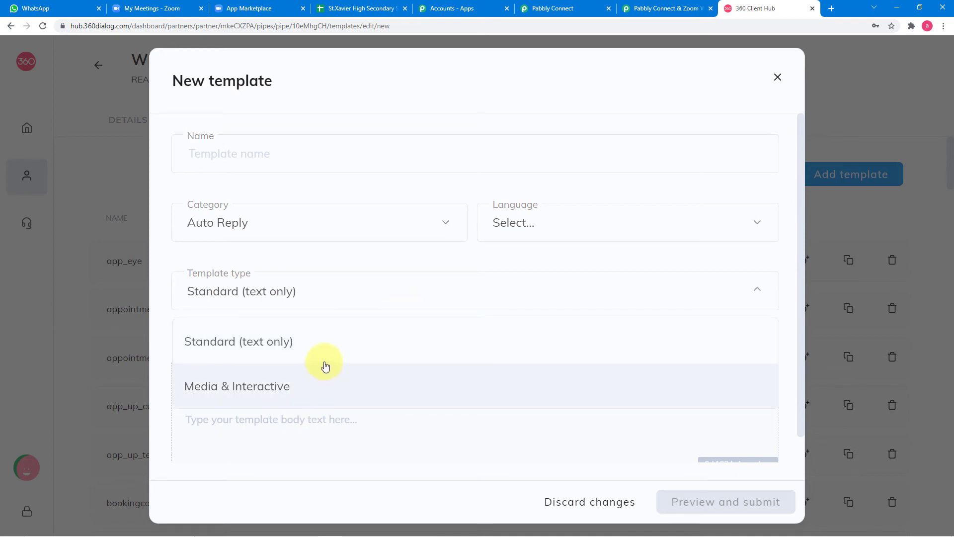
click(392, 265)
scroll(392, 265, down, 1)
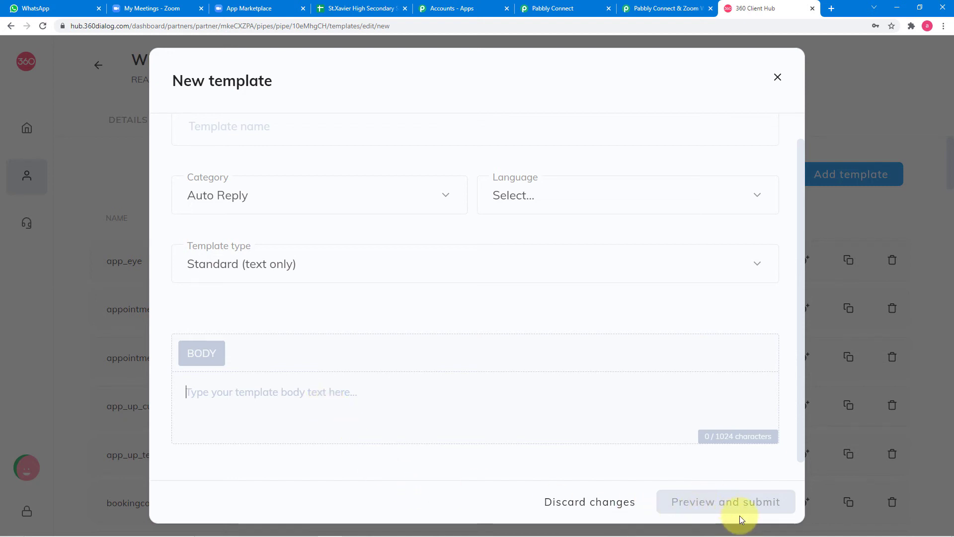
click(778, 78)
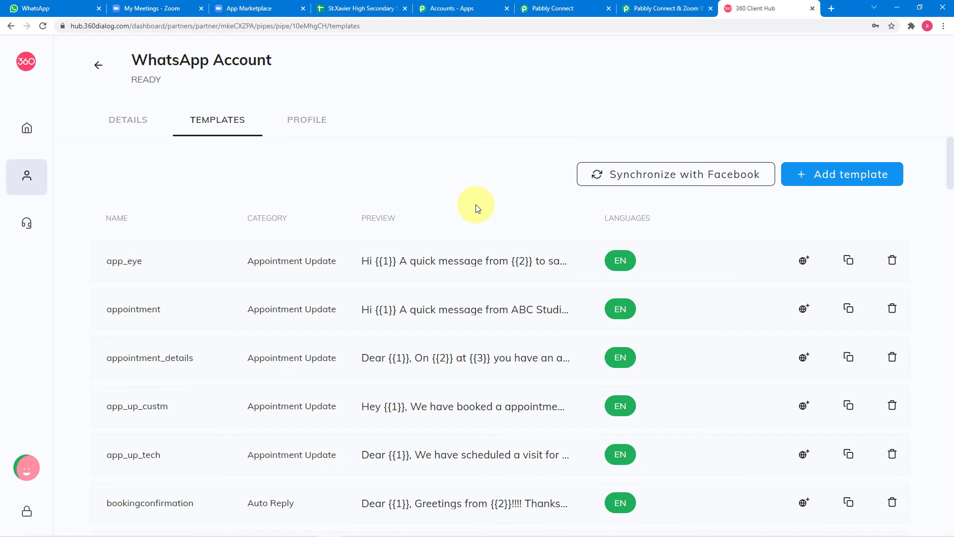
Step: Reopen the parent_teacher_meeting preview and examine which variables its message body uses
scroll(507, 271, down, 2)
scroll(509, 269, down, 6)
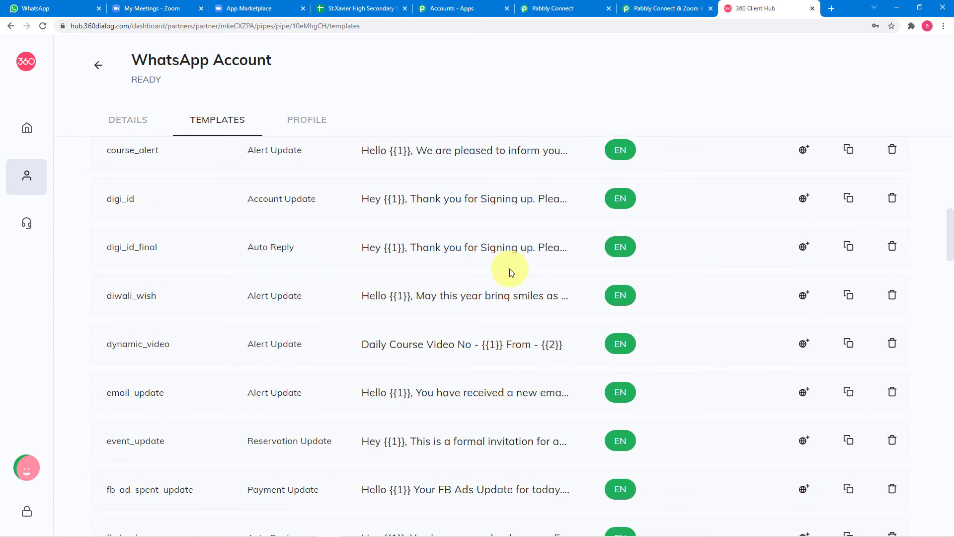
scroll(509, 268, down, 4)
scroll(509, 268, down, 8)
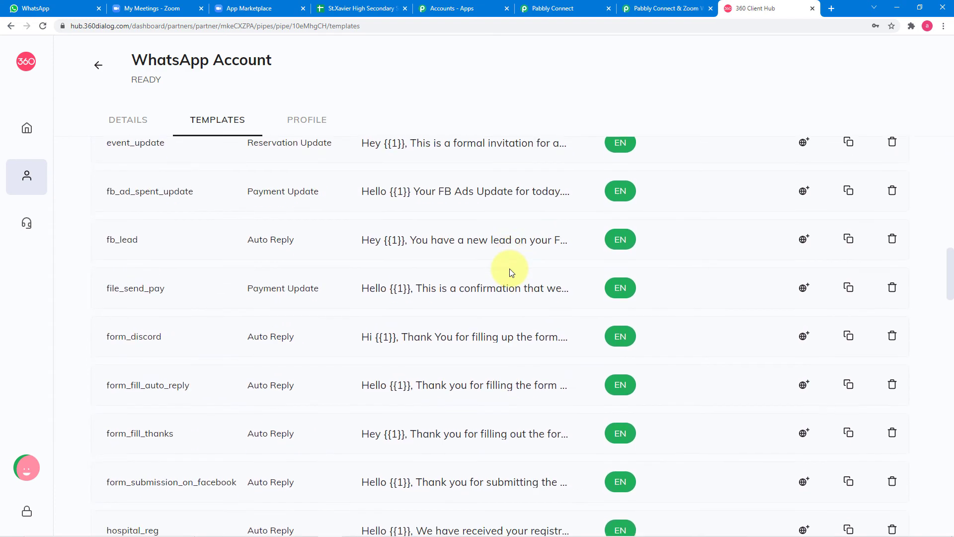
scroll(511, 272, down, 5)
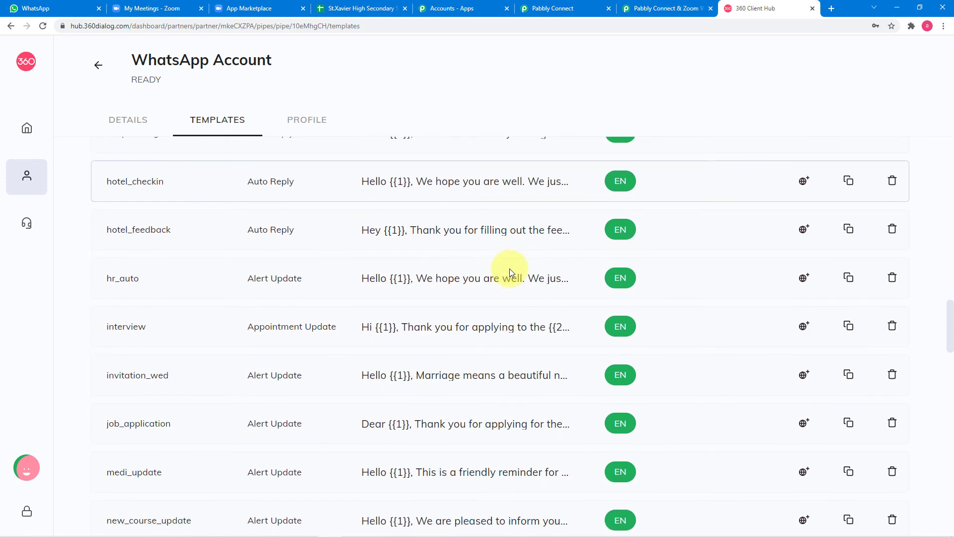
scroll(510, 272, down, 2)
scroll(510, 272, down, 3)
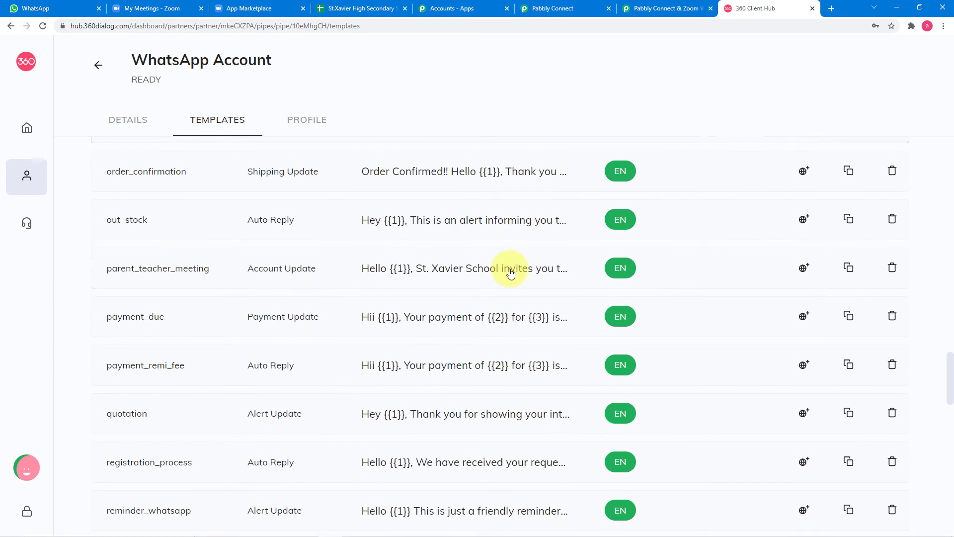
click(496, 267)
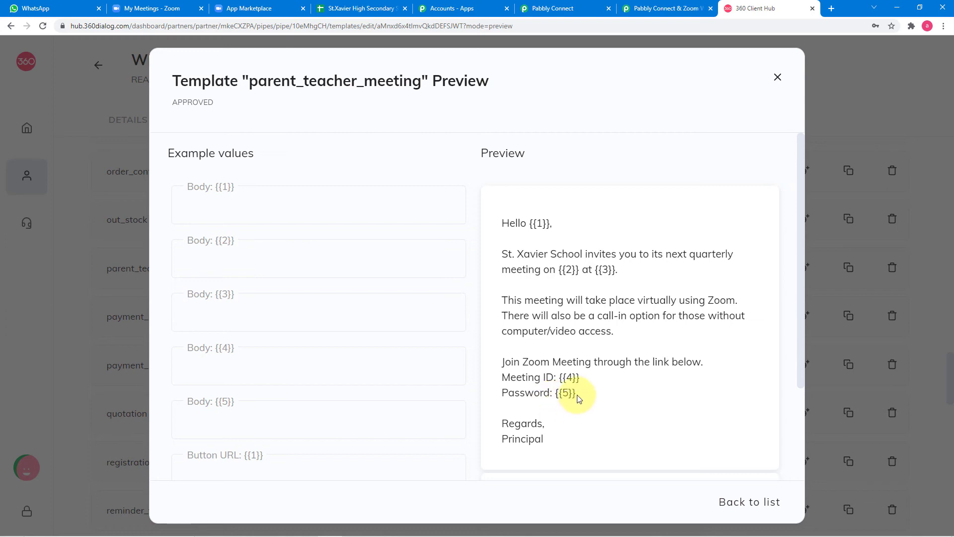
Step: Switch back to the Pabbly Connect workflow and set the WhatsApp action's template to parent_teacher_meeting (en)
click(536, 9)
scroll(405, 201, down, 8)
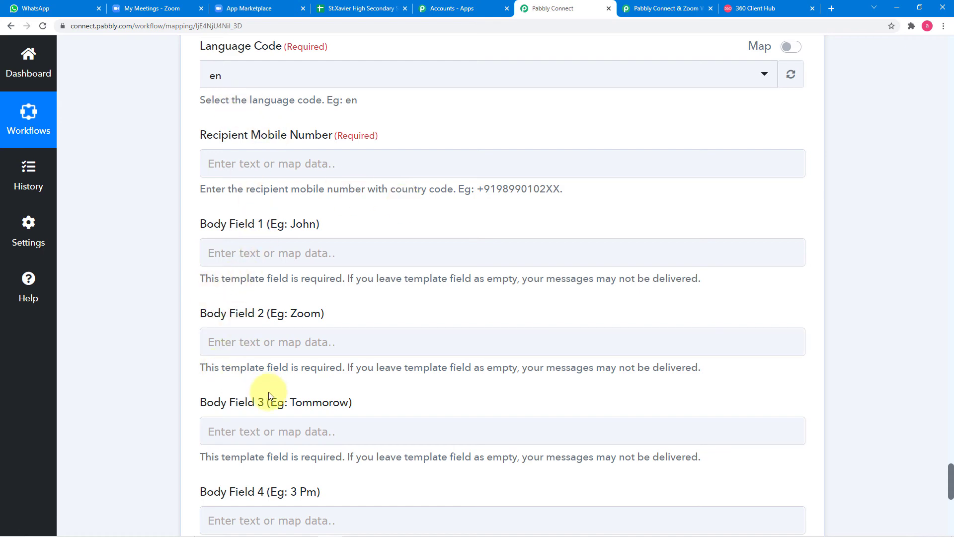
scroll(394, 386, up, 8)
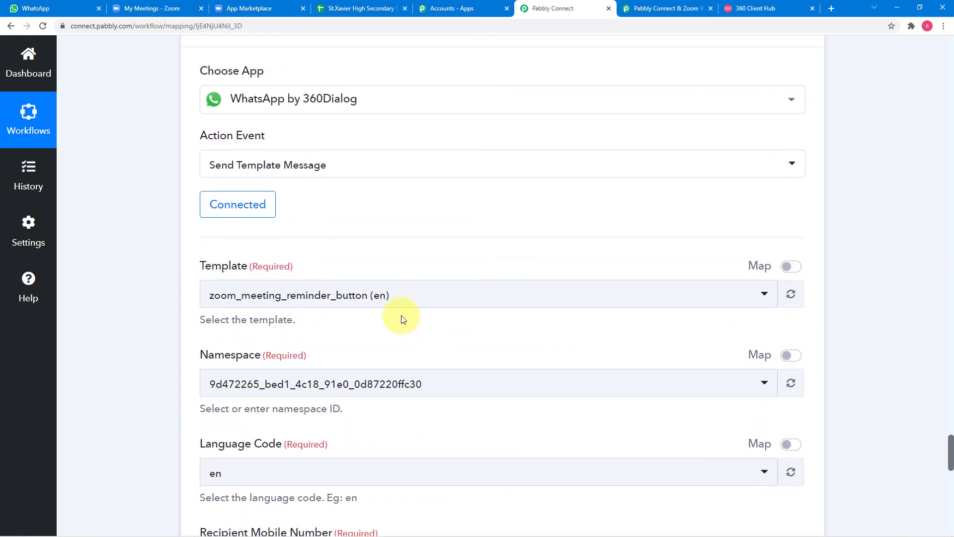
click(410, 303)
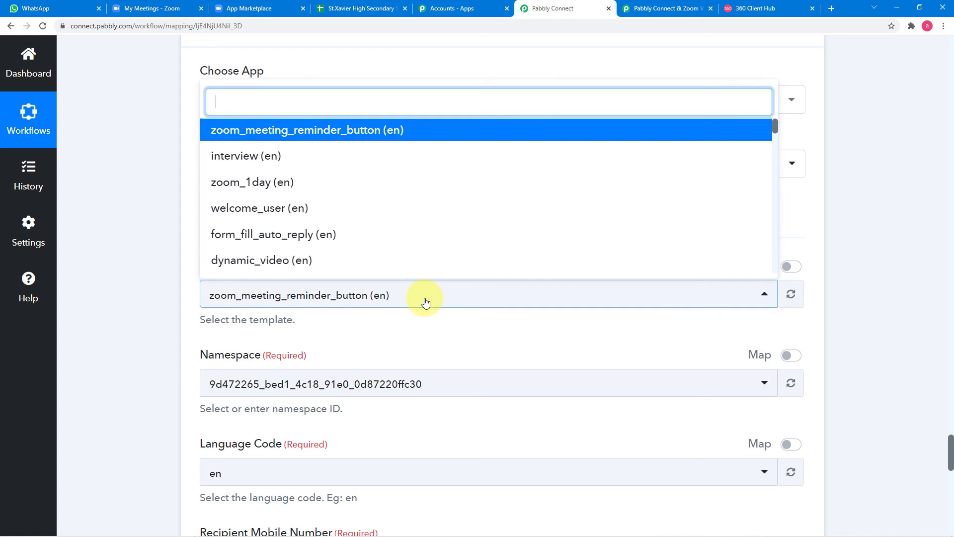
scroll(418, 208, down, 2)
scroll(417, 208, down, 2)
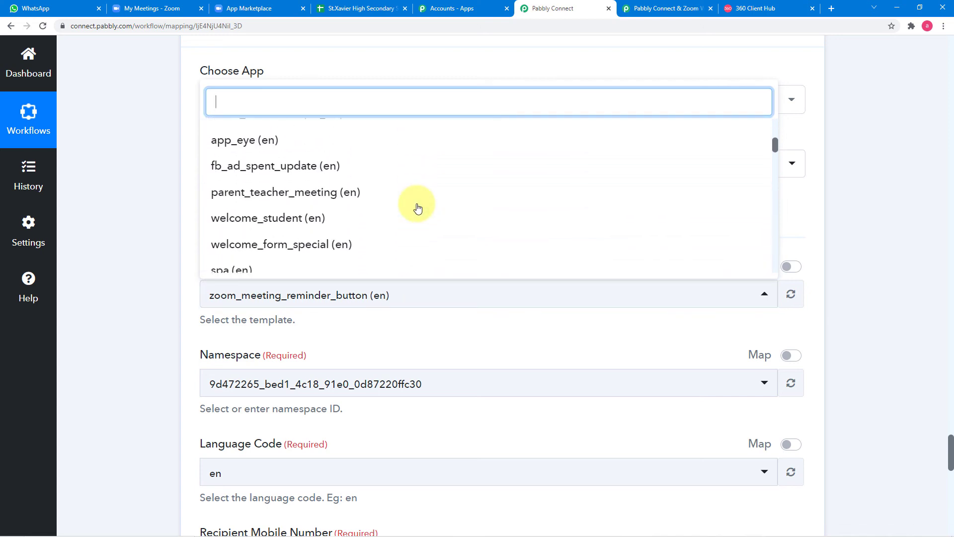
text(z)
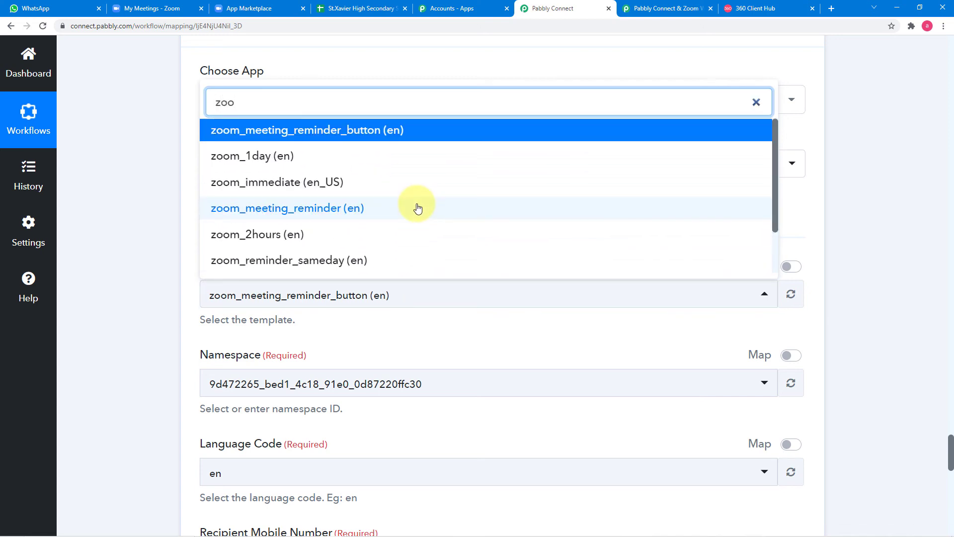
text(o)
key(BackSpace)
key(BackSpace)
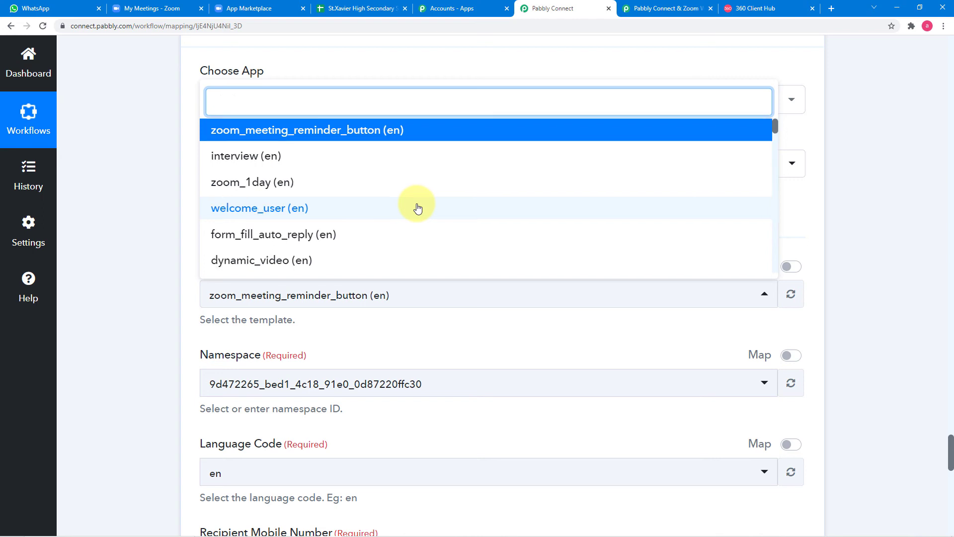
text(pa)
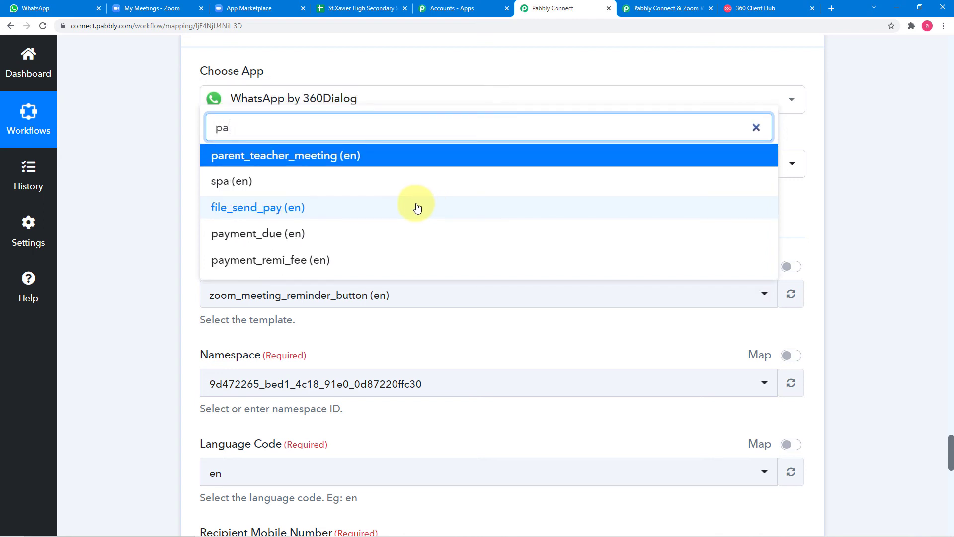
click(334, 155)
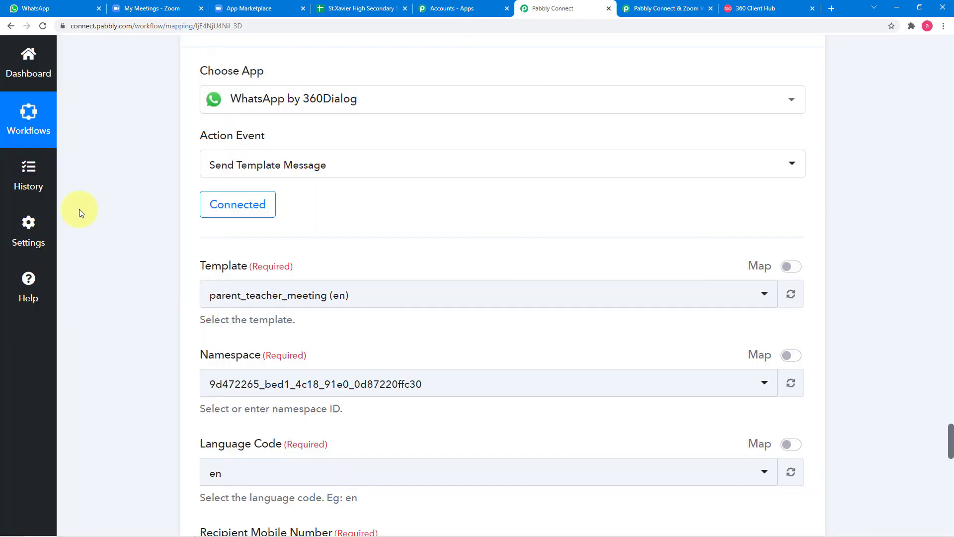
Step: Examine the WhatsApp action's recipient and body fields and the row data returned by the Iterator step
scroll(105, 228, down, 2)
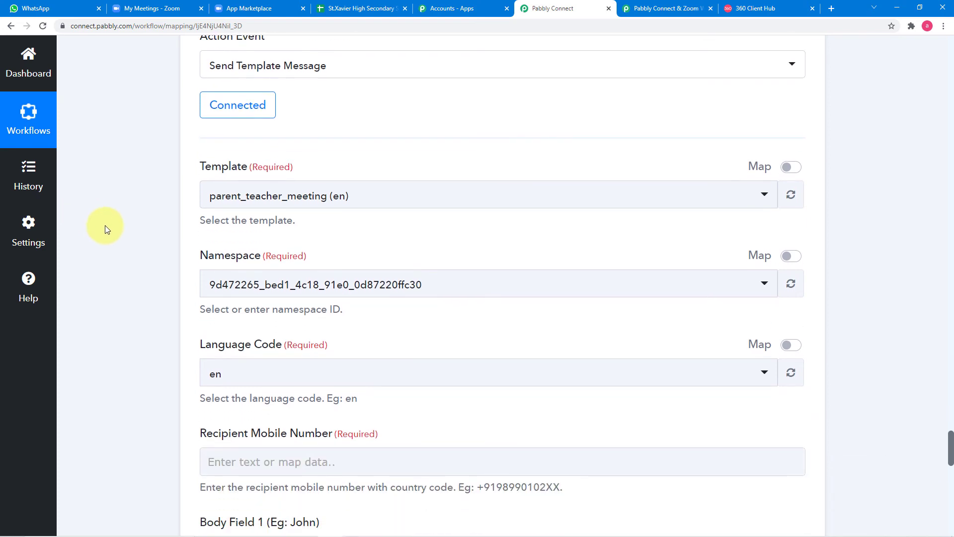
scroll(105, 225, down, 2)
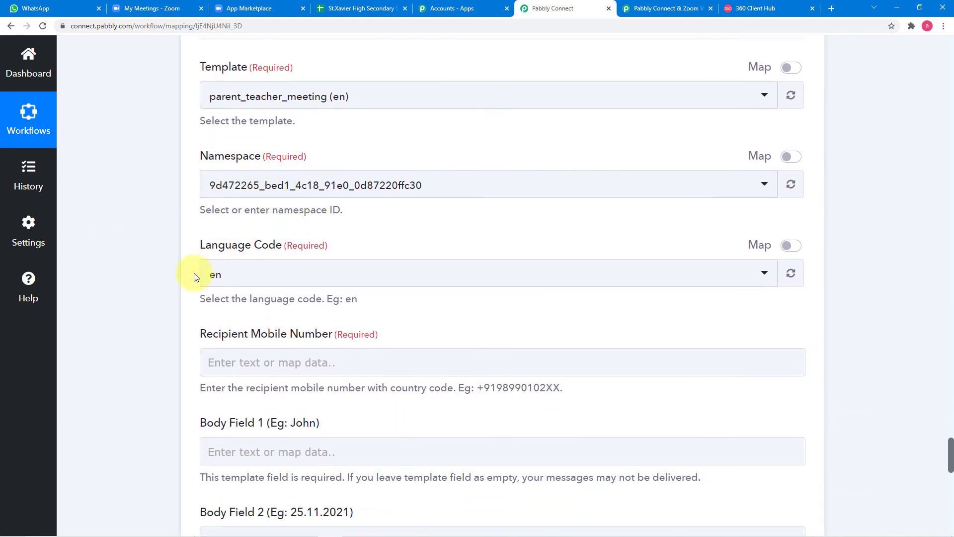
scroll(229, 289, down, 1)
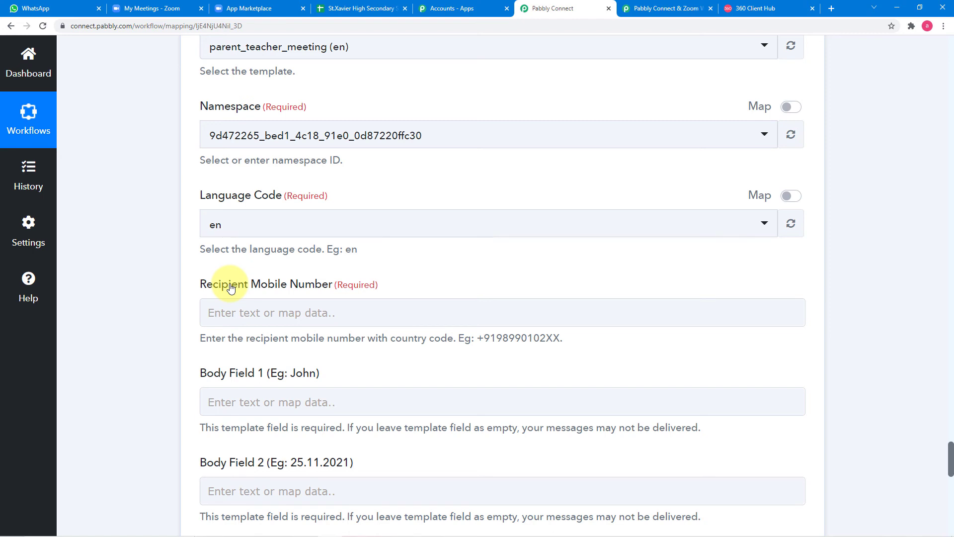
scroll(230, 287, down, 2)
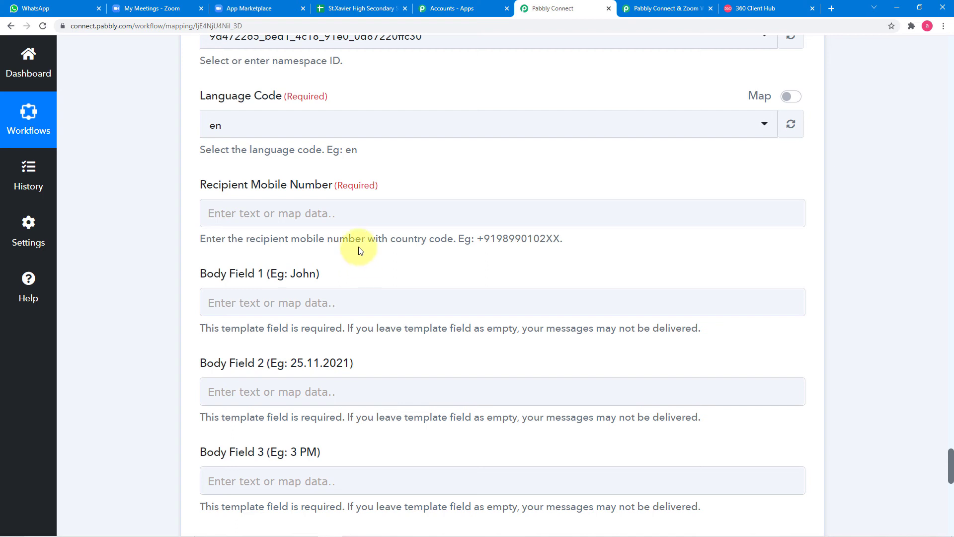
scroll(359, 254, up, 2)
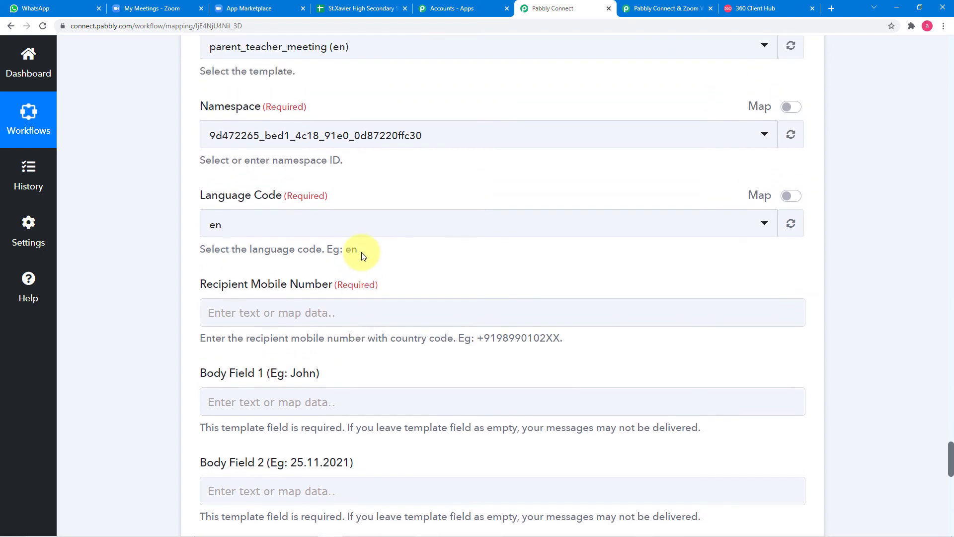
scroll(432, 256, down, 2)
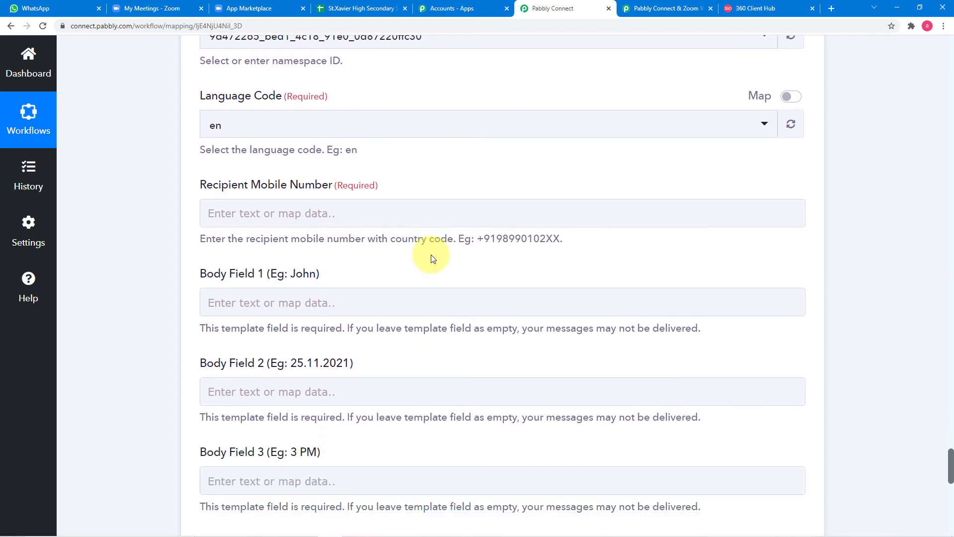
scroll(389, 282, up, 1)
scroll(388, 279, up, 20)
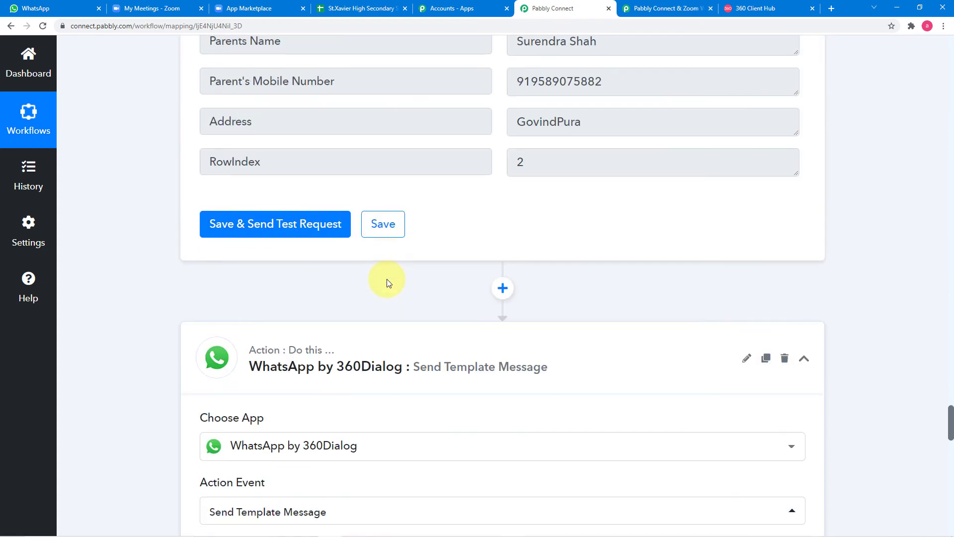
scroll(387, 281, up, 8)
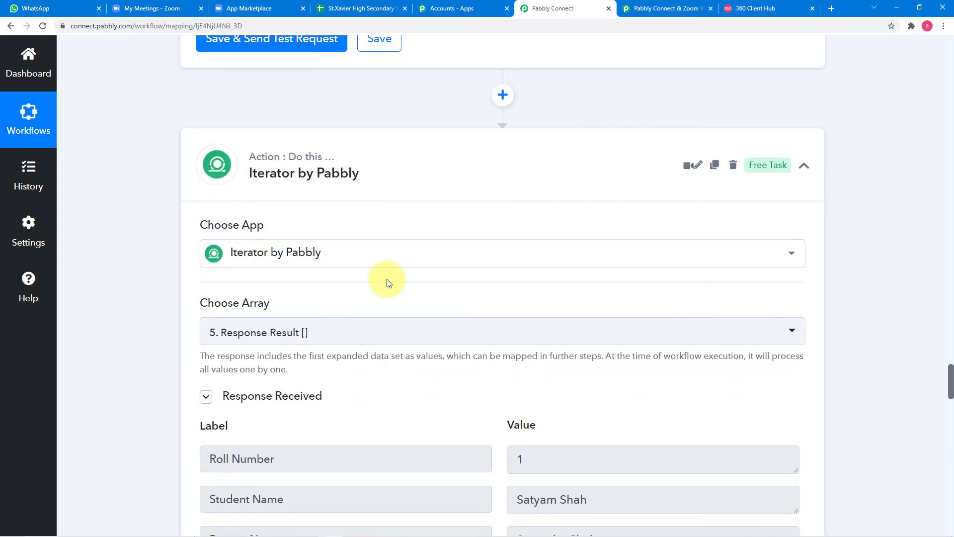
scroll(517, 180, down, 3)
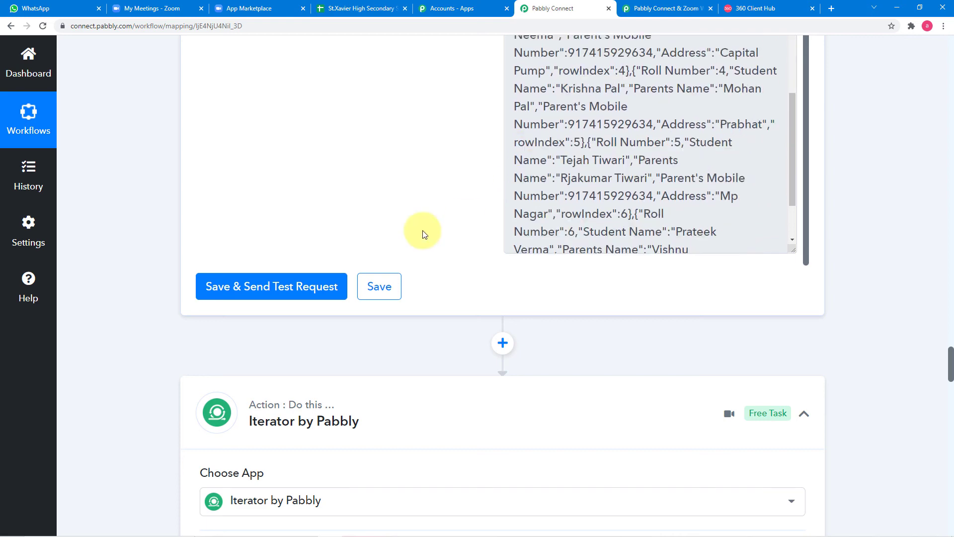
scroll(422, 233, down, 9)
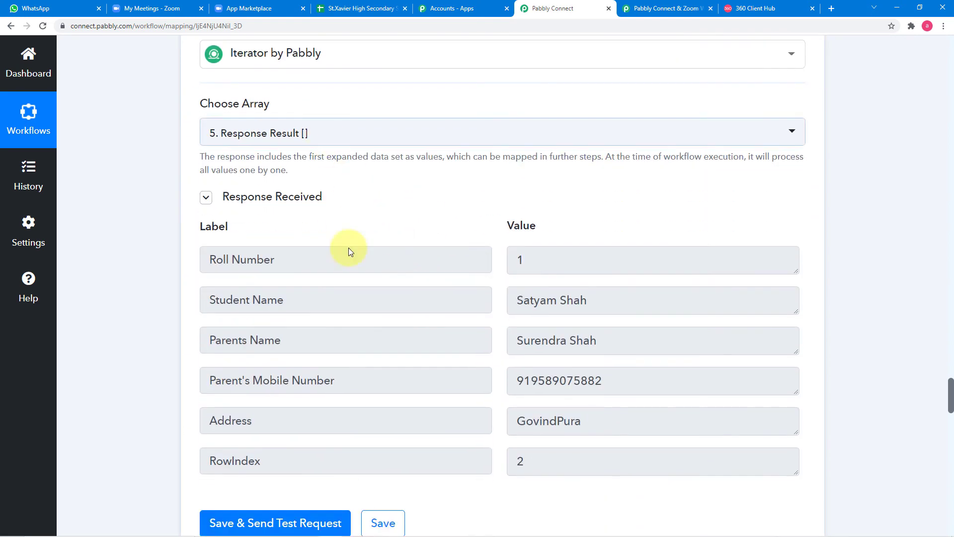
scroll(166, 353, down, 6)
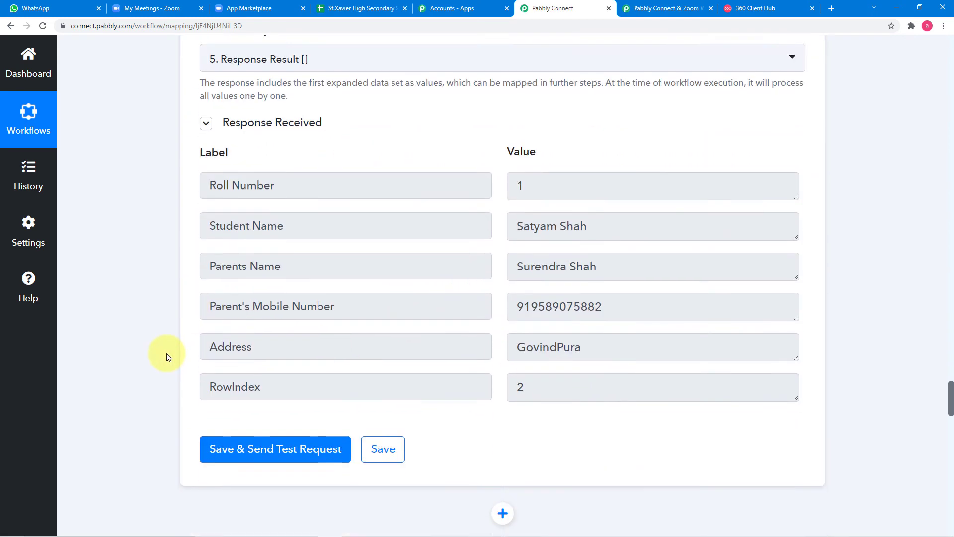
scroll(166, 353, down, 11)
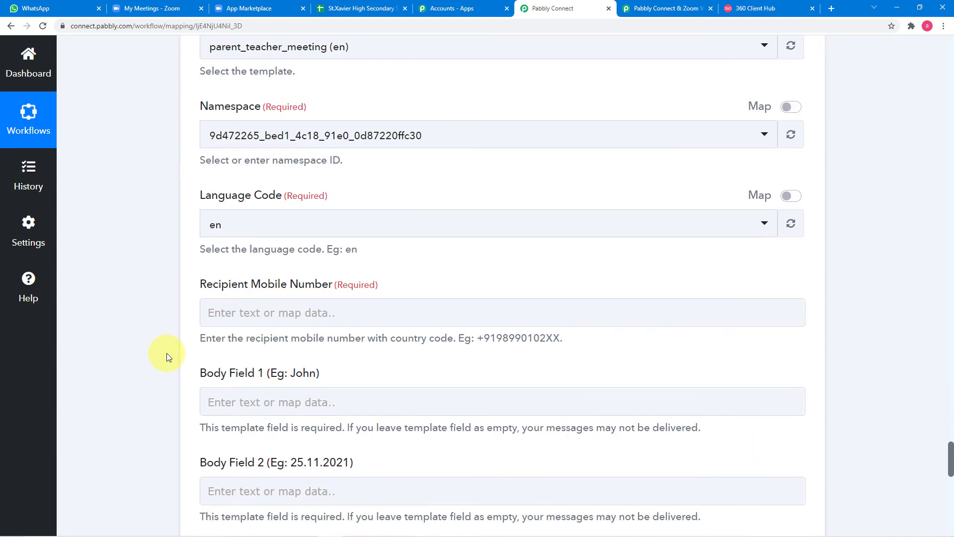
Step: Map the Recipient Mobile Number field to the Iterator step's Parent's Mobile Number
click(362, 313)
scroll(381, 335, down, 5)
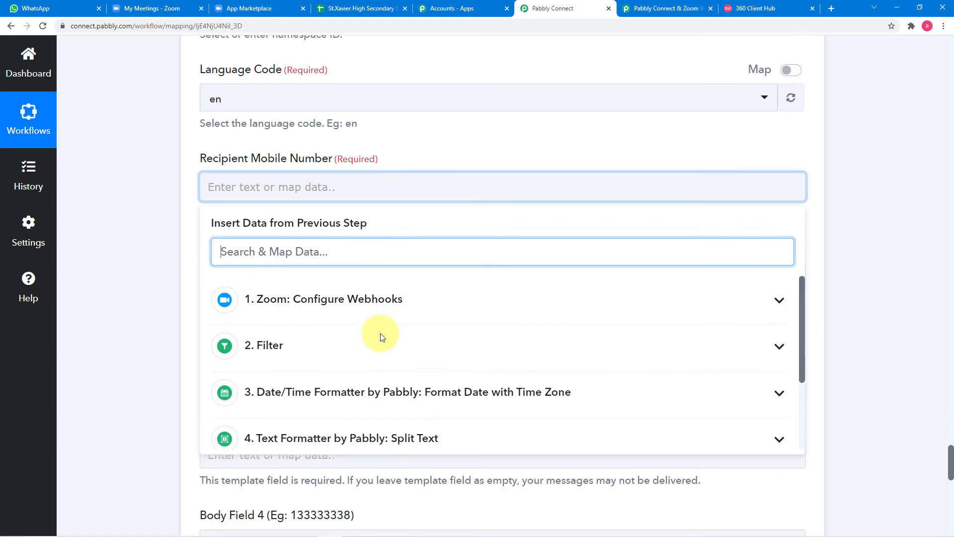
scroll(381, 337, down, 2)
click(347, 321)
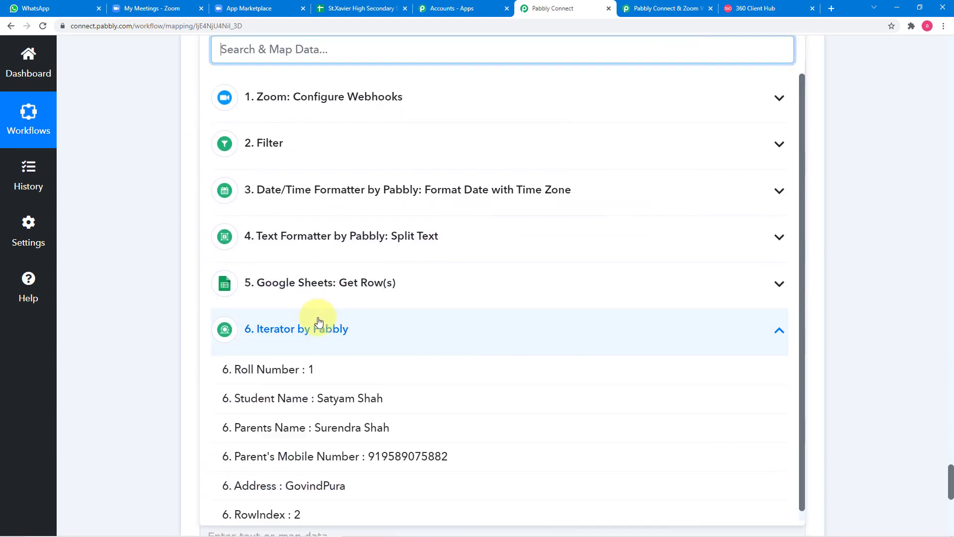
scroll(447, 400, down, 1)
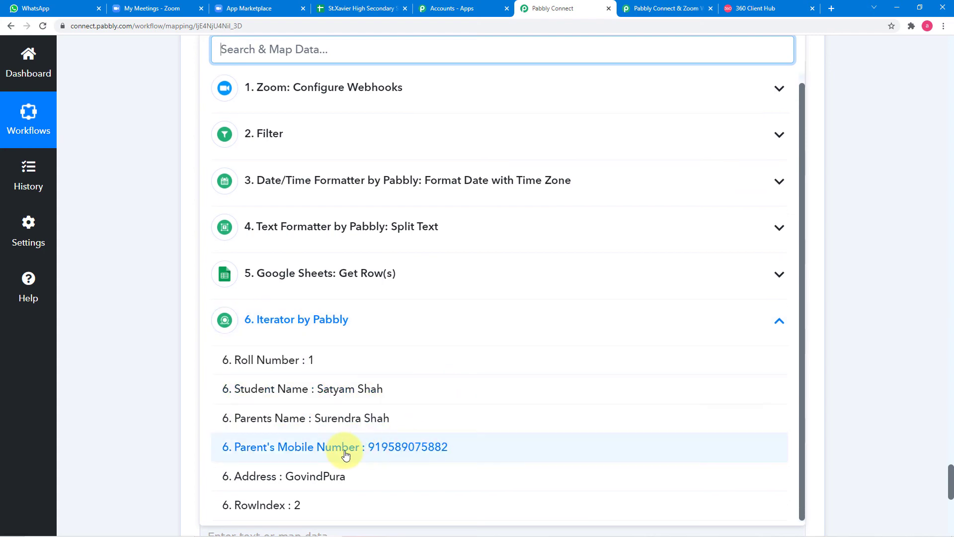
click(406, 455)
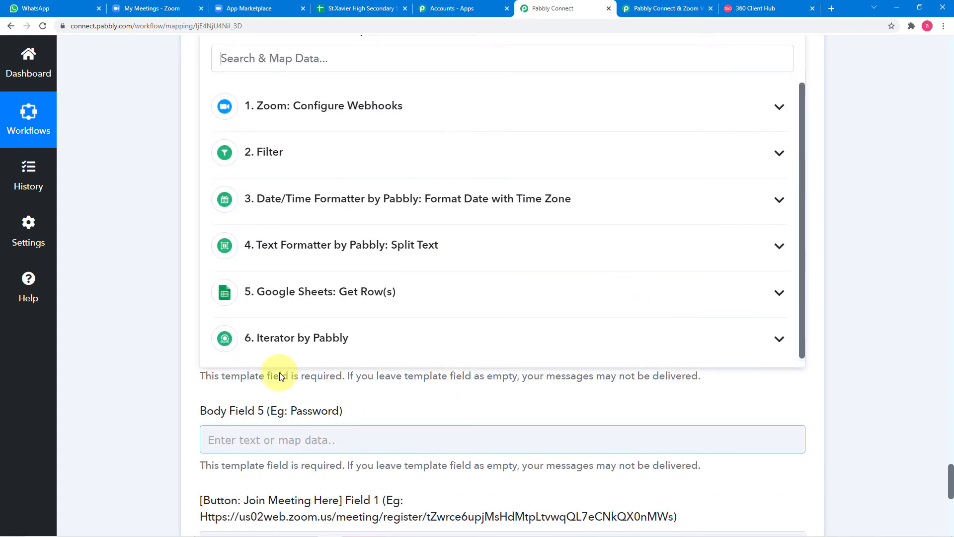
click(188, 299)
scroll(188, 300, up, 5)
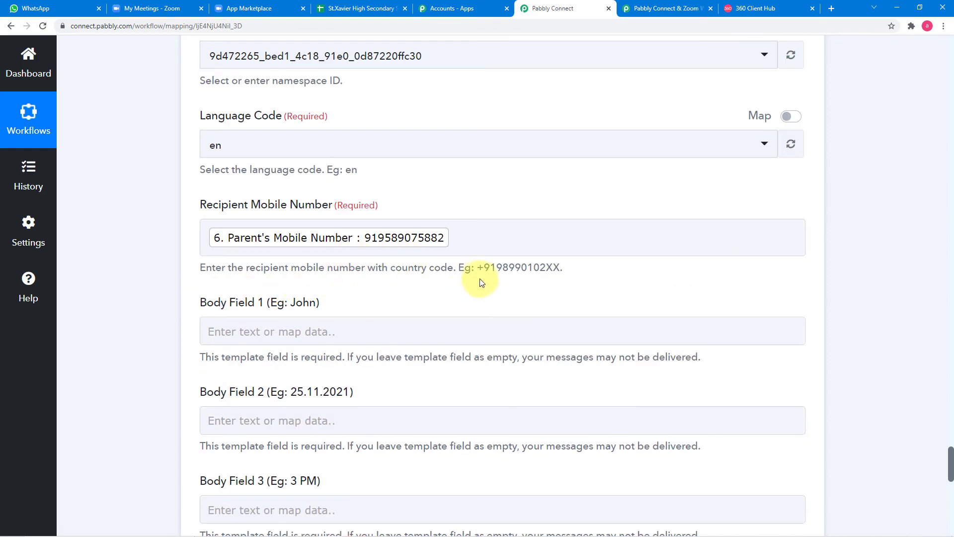
Step: Prefix the mapped recipient mobile number with + and check the number format in the Class 6th sheet
drag(481, 269, 536, 281)
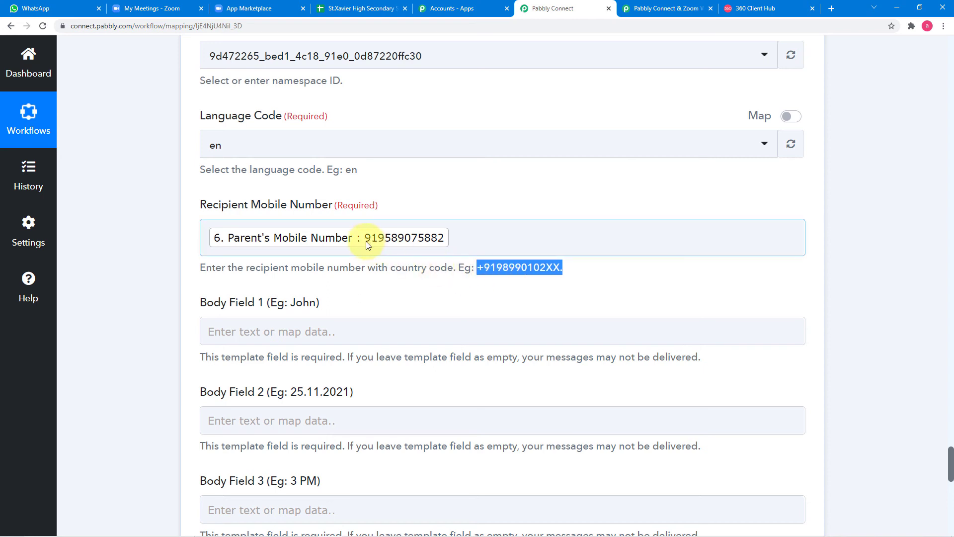
click(208, 237)
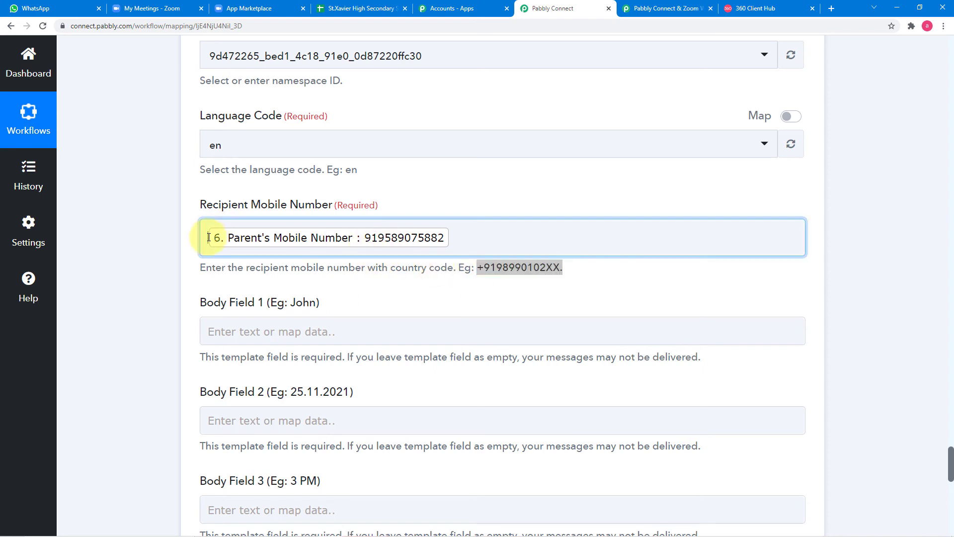
text(+)
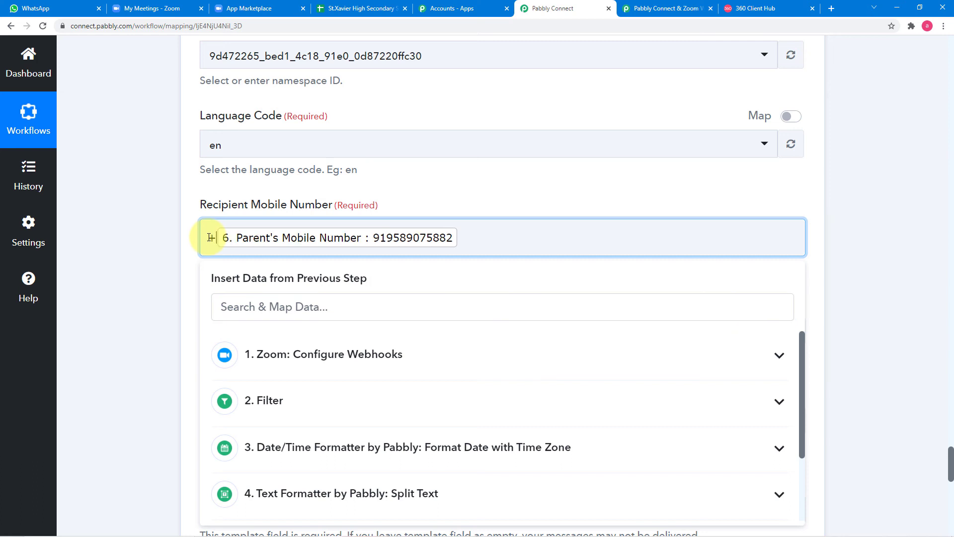
click(194, 240)
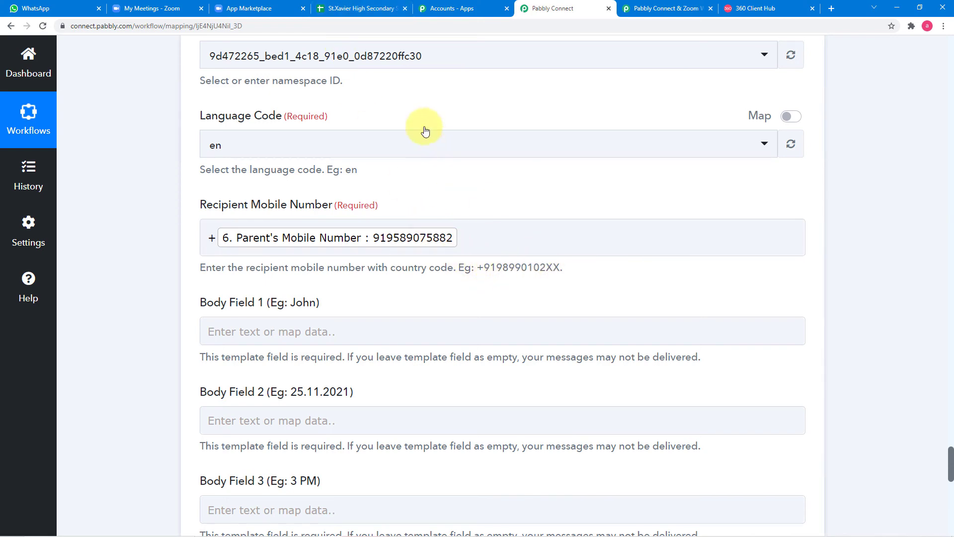
click(353, 9)
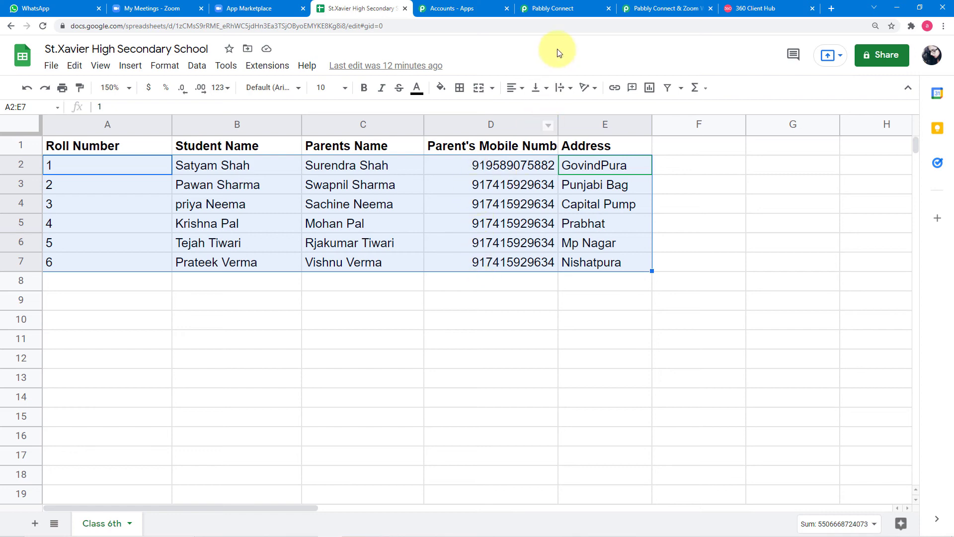
click(566, 9)
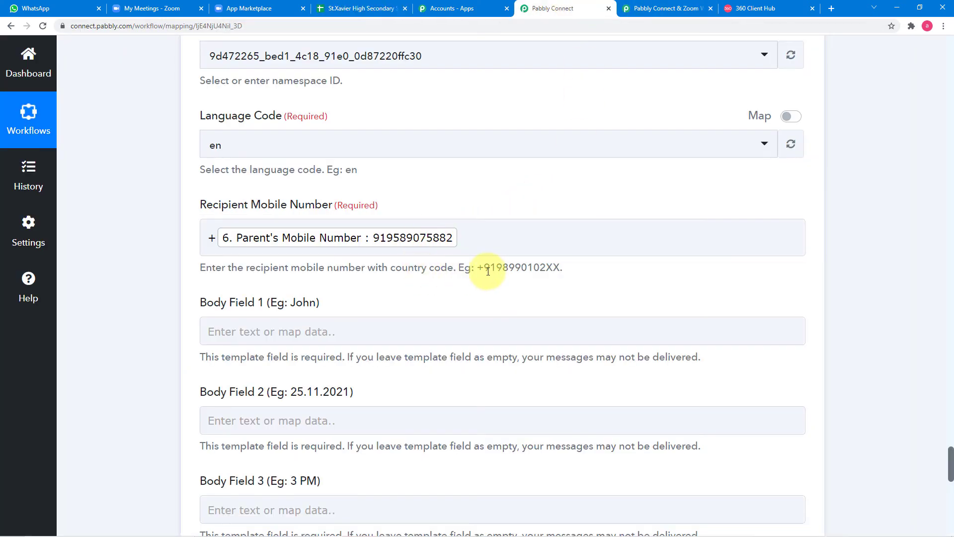
Step: Check the first variable in the 360Dialog template preview and map Body Field 1 to the Iterator step's Parents Name
scroll(358, 270, down, 4)
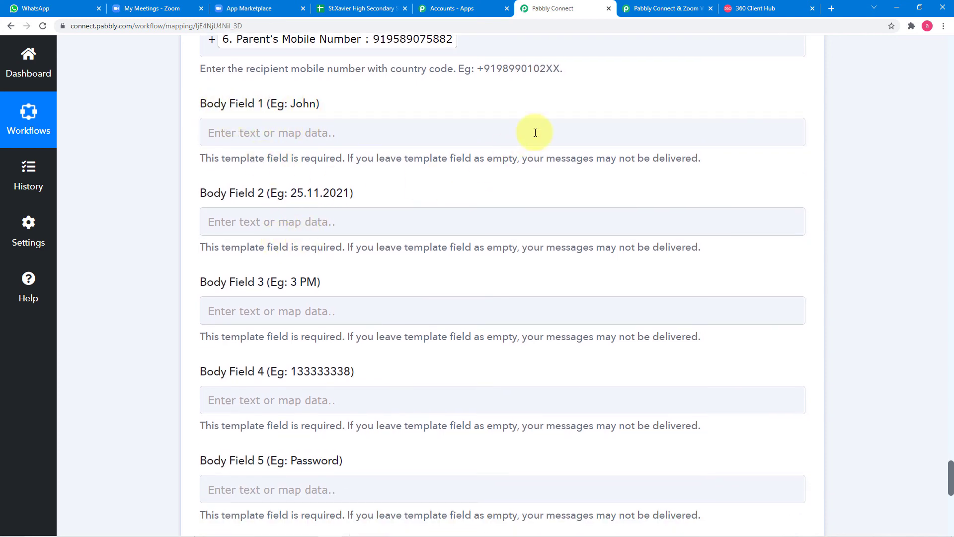
click(753, 11)
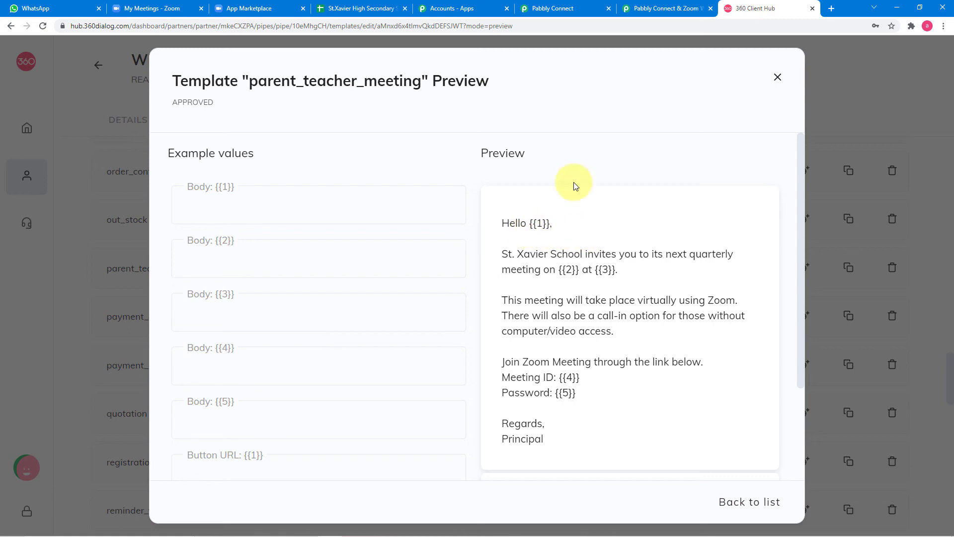
click(556, 9)
click(379, 133)
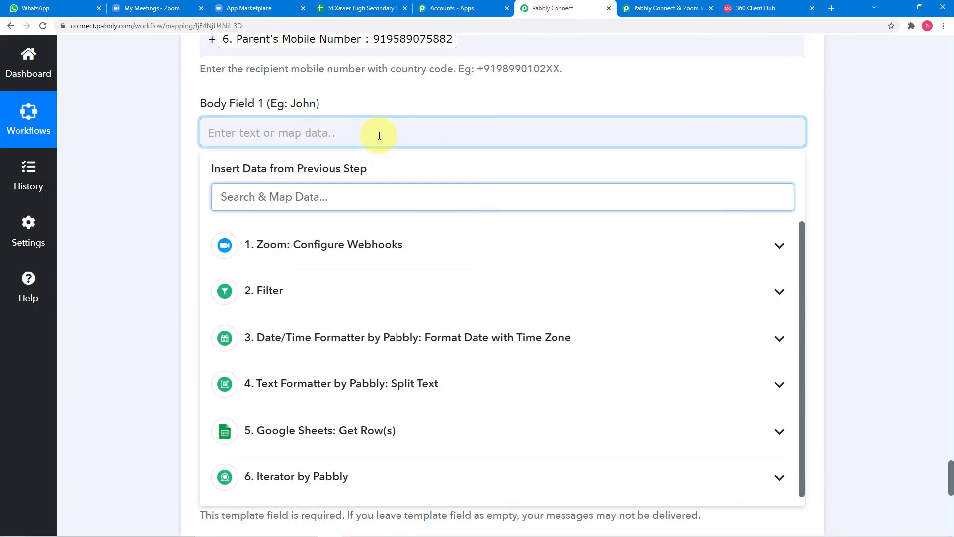
scroll(330, 497, down, 2)
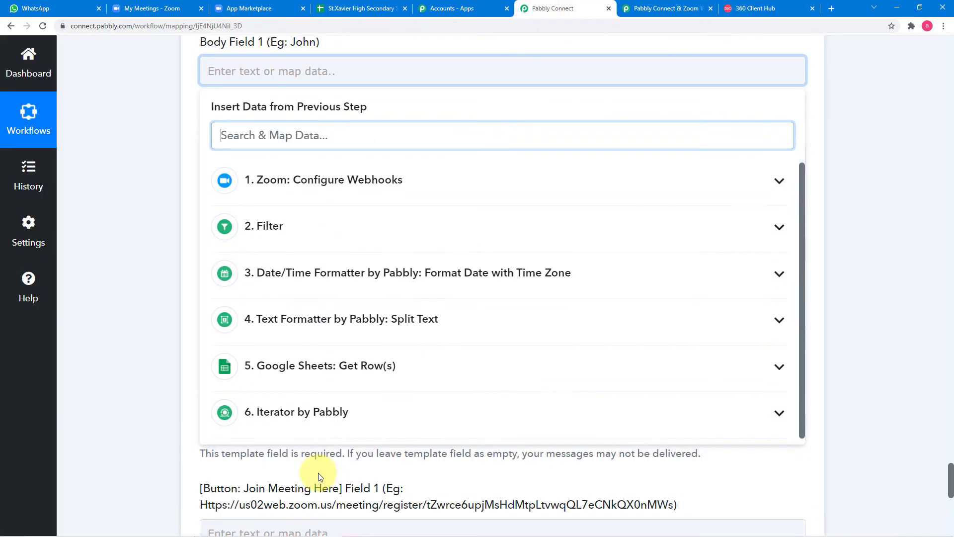
click(343, 376)
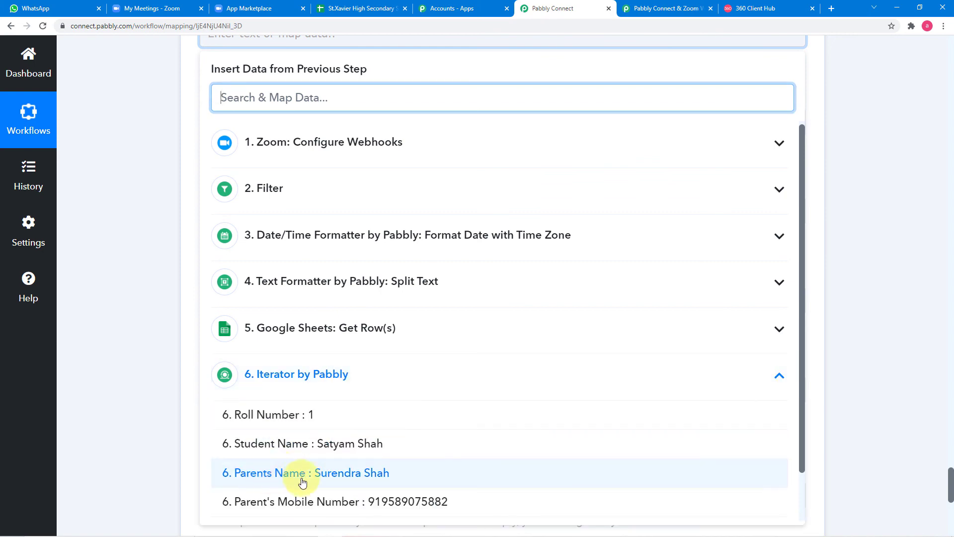
click(332, 478)
click(179, 304)
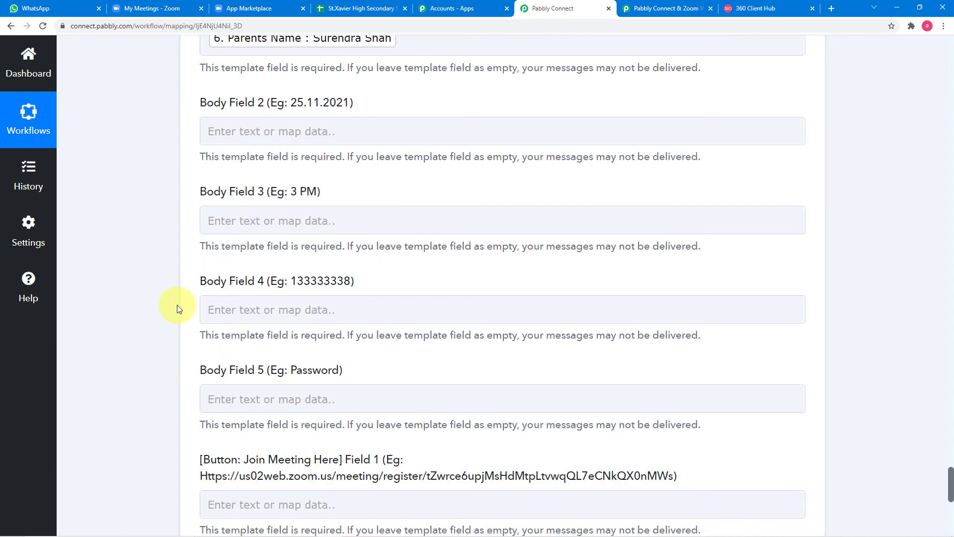
scroll(179, 308, up, 2)
scroll(179, 309, down, 2)
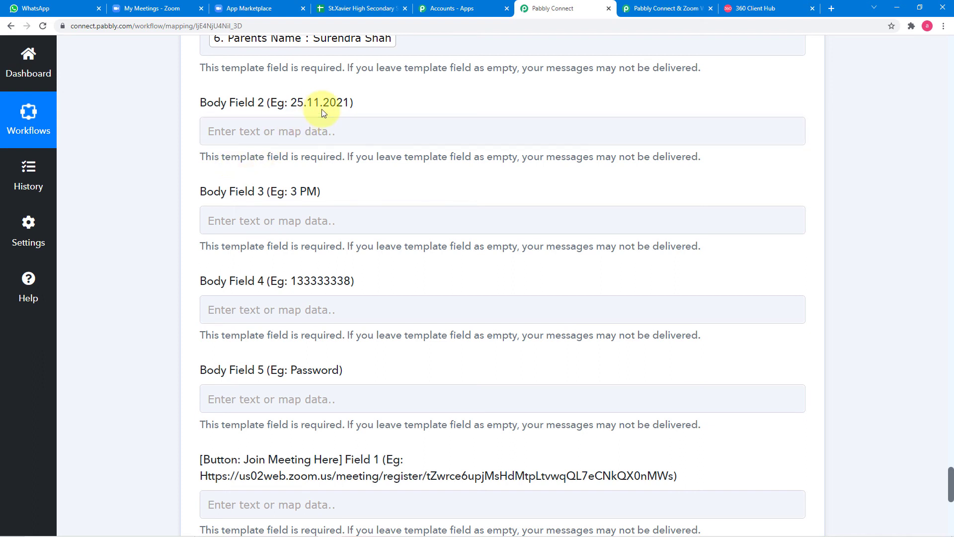
Step: Map the Join Meeting Here button's Field 1 to the Zoom webhook step's Payload Object Join Url
scroll(322, 113, down, 2)
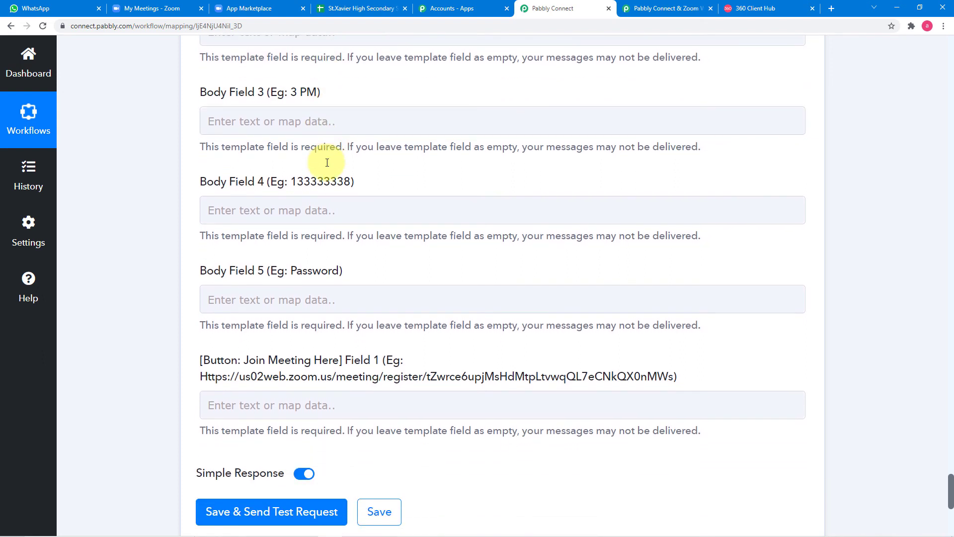
scroll(320, 162, down, 2)
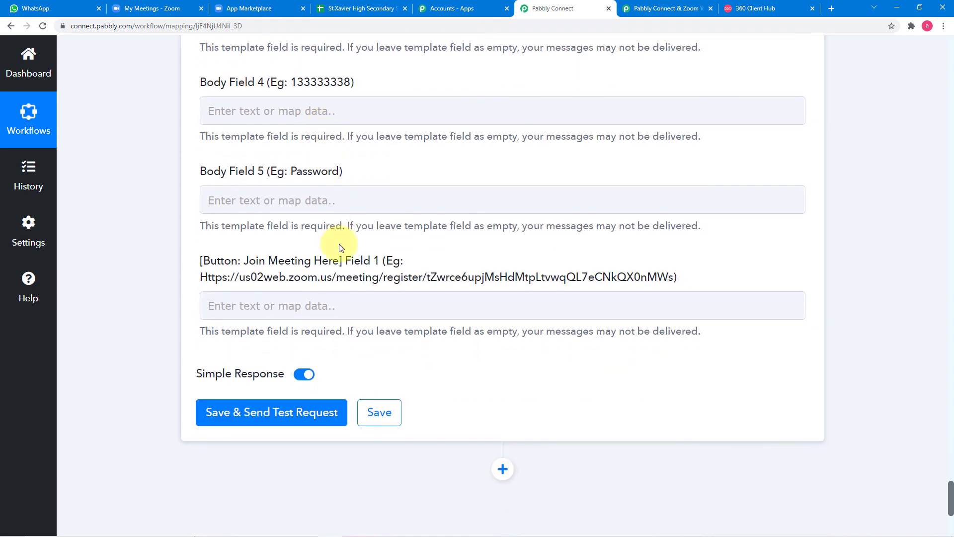
click(272, 300)
scroll(238, 298, down, 3)
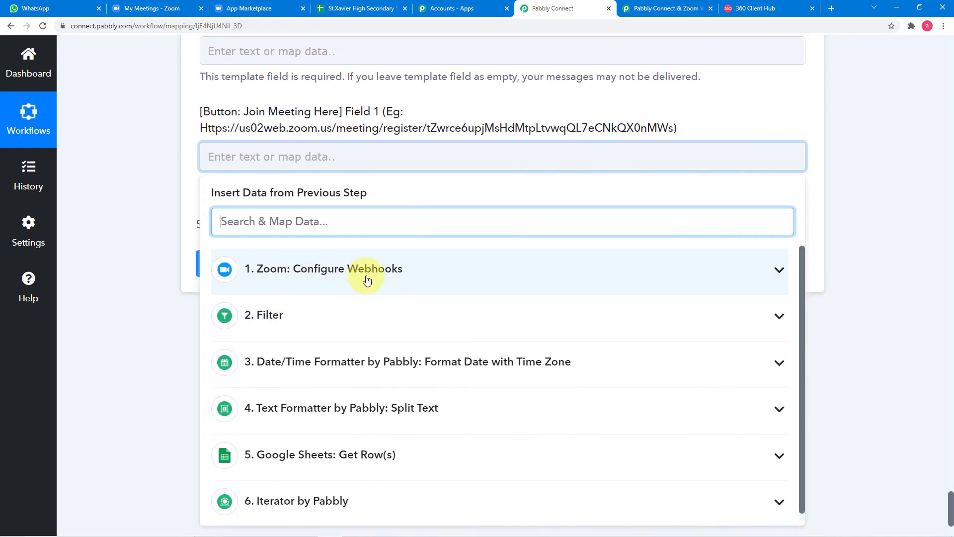
click(296, 277)
scroll(333, 377, down, 5)
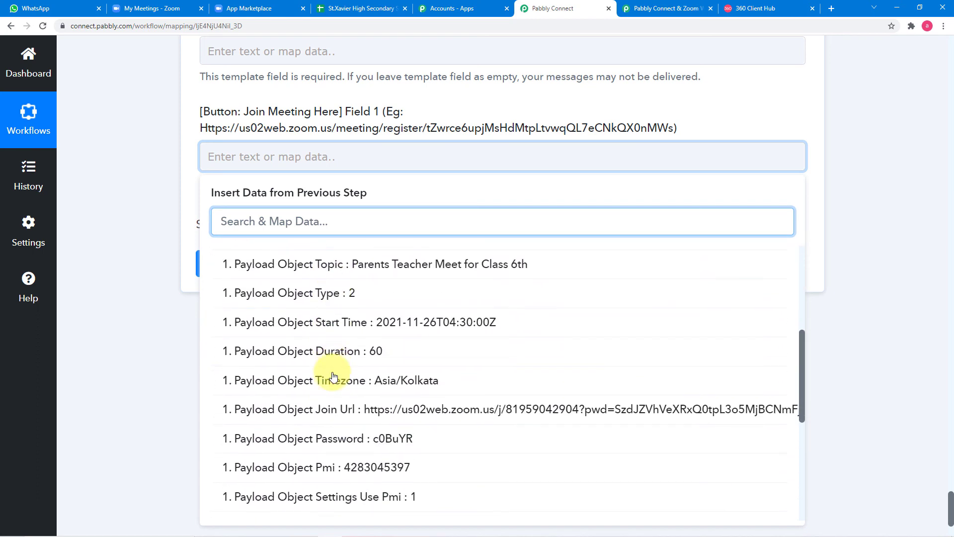
scroll(333, 376, down, 5)
scroll(333, 376, up, 3)
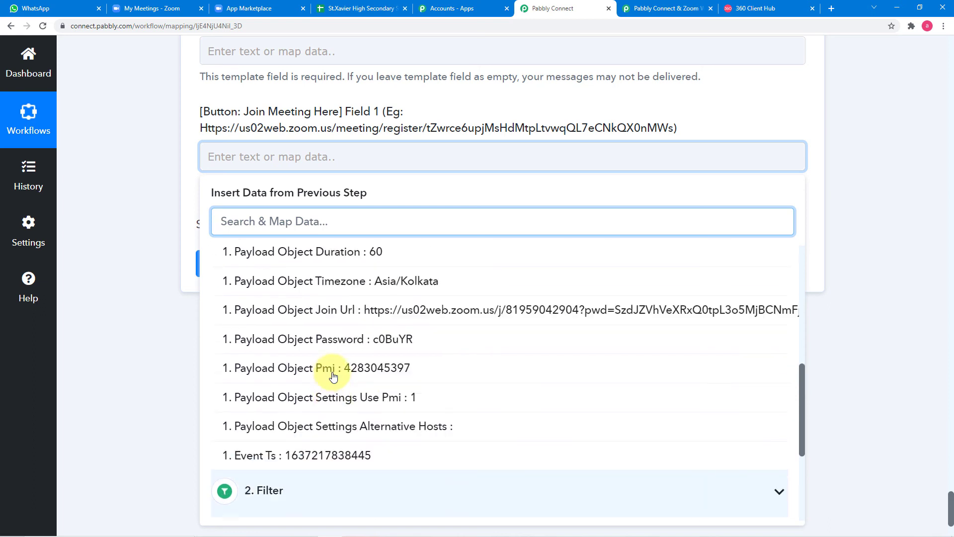
click(397, 316)
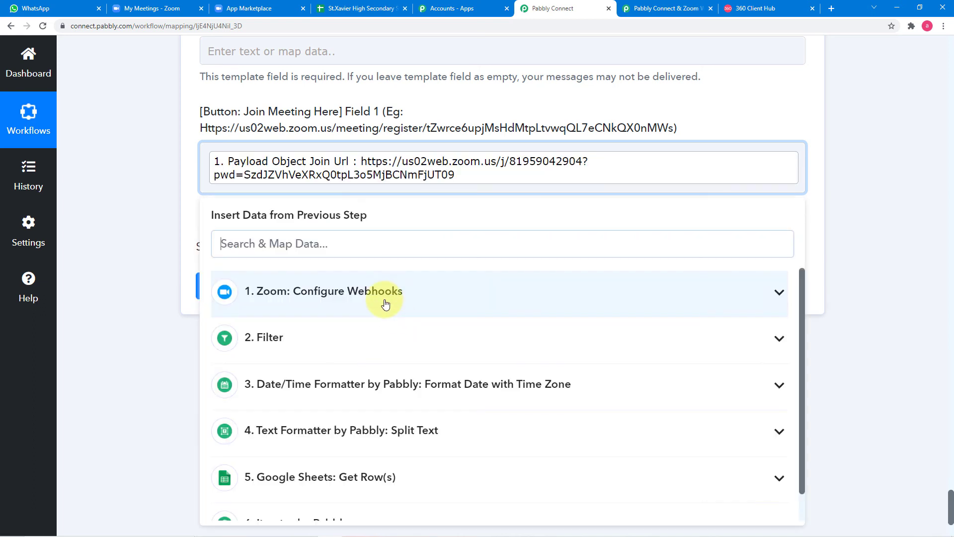
click(160, 192)
Step: Check the date and time variables in the 360Dialog template preview and list the Split Text step's results for mapping Body Field 2
scroll(160, 194, up, 4)
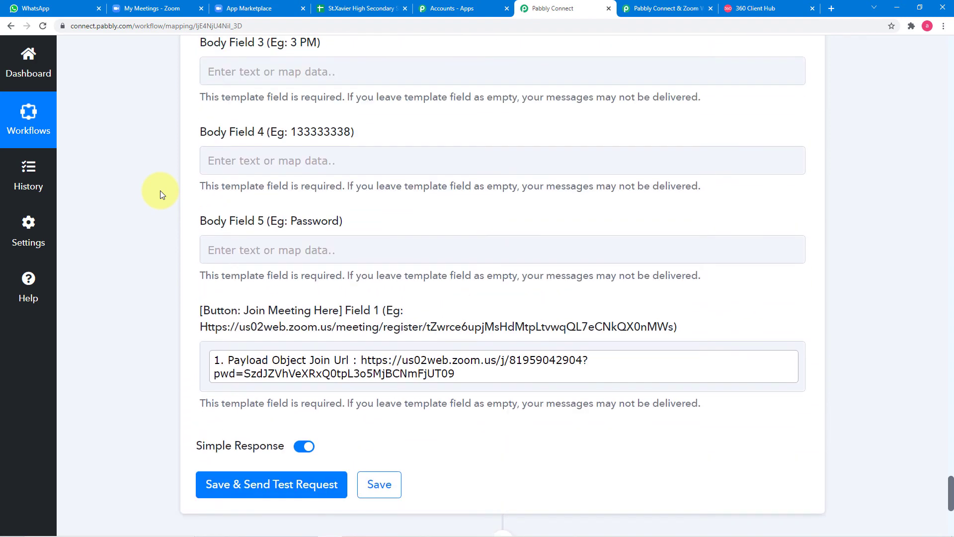
scroll(160, 190, up, 3)
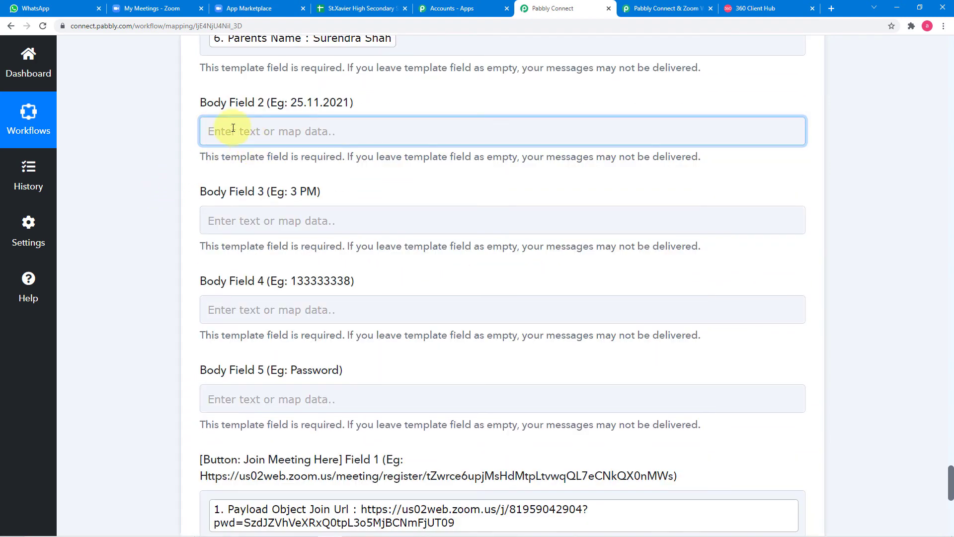
click(738, 10)
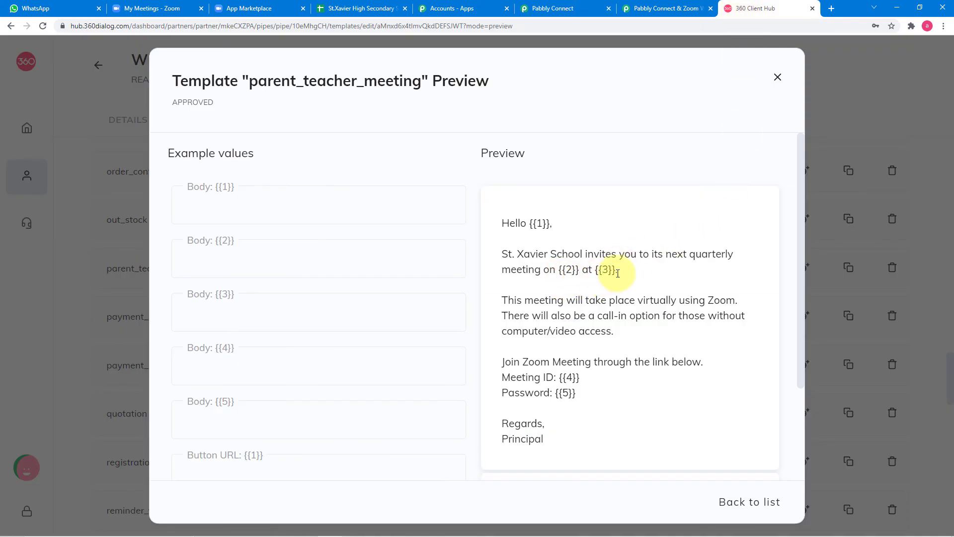
click(563, 14)
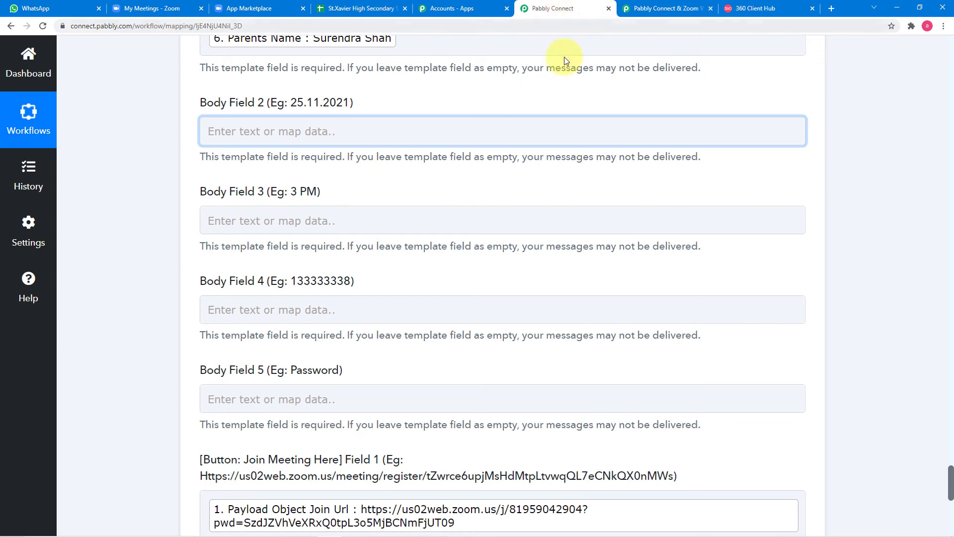
scroll(485, 112, up, 1)
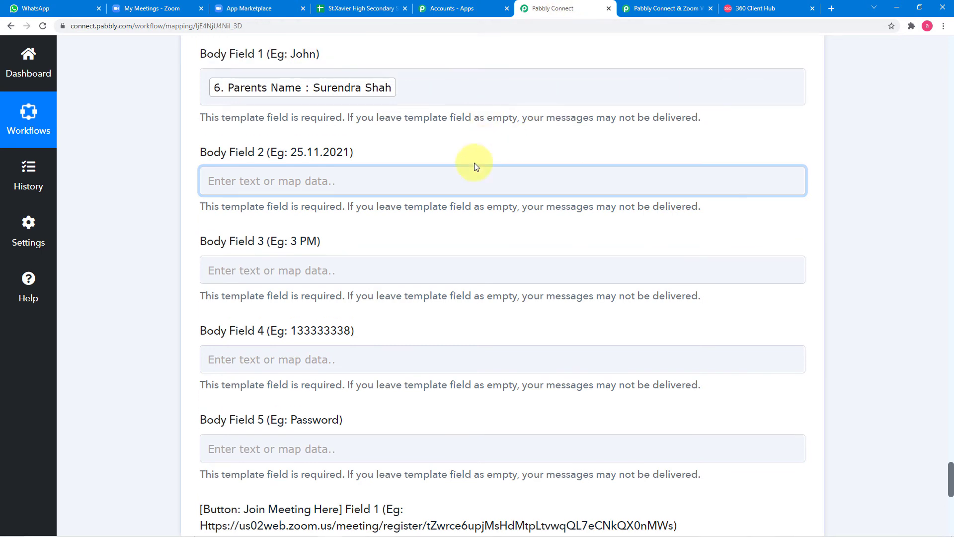
click(366, 182)
scroll(365, 183, down, 3)
click(362, 163)
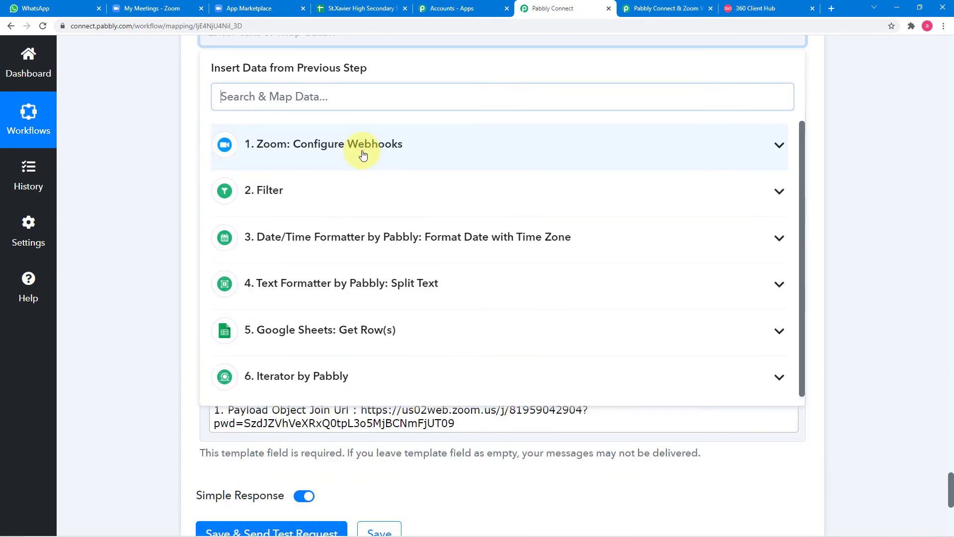
scroll(351, 78, up, 1)
scroll(353, 80, up, 1)
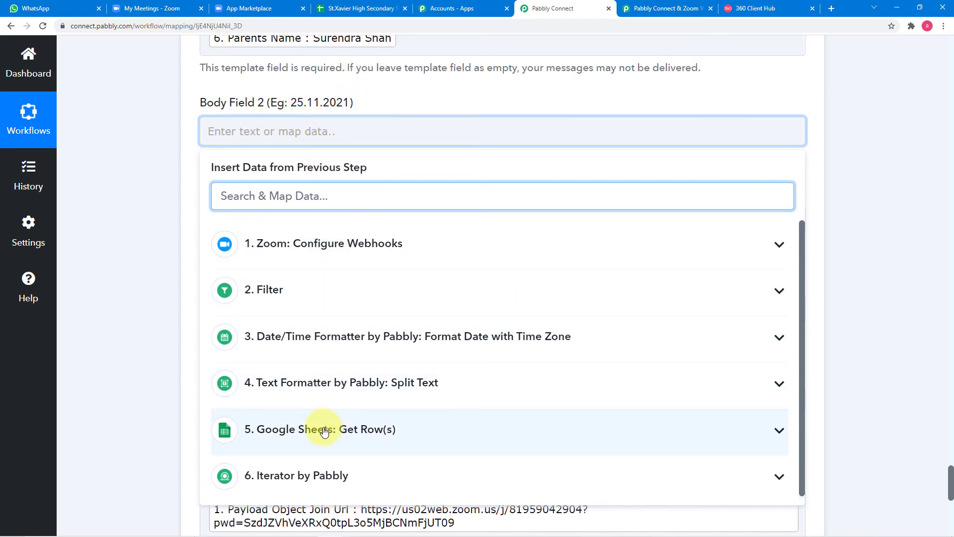
click(365, 393)
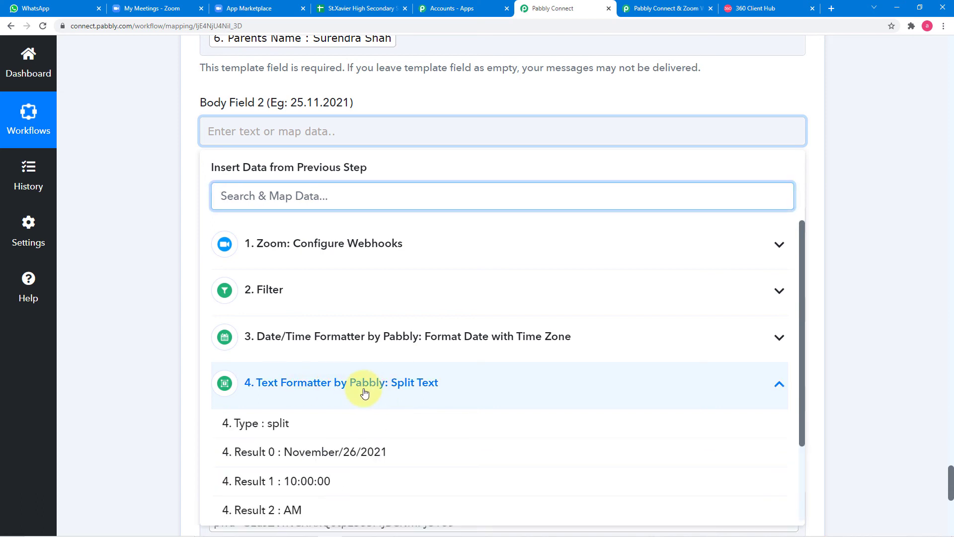
scroll(365, 397, down, 1)
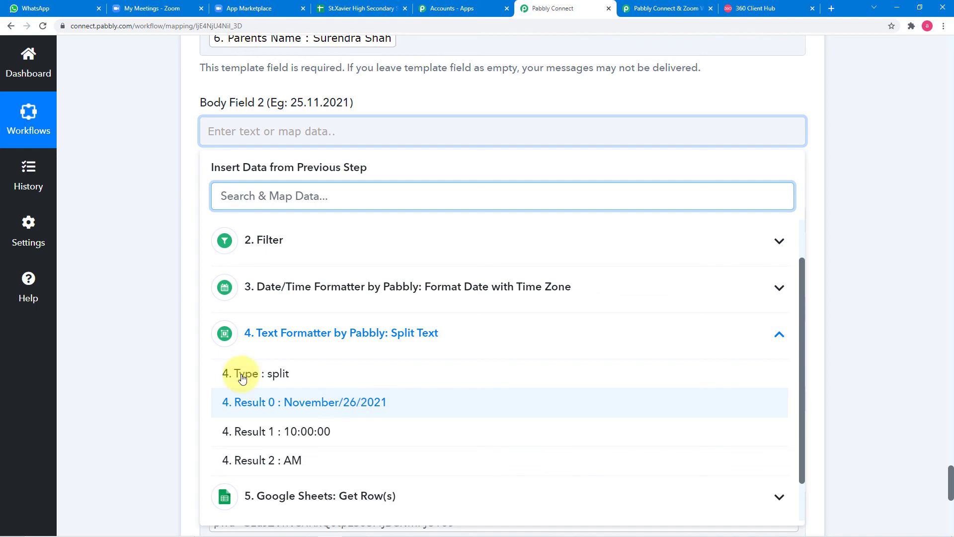
Step: Review the Text Formatter step's Split Text response and map Body Field 2 to its Result 0 date
scroll(127, 308, up, 15)
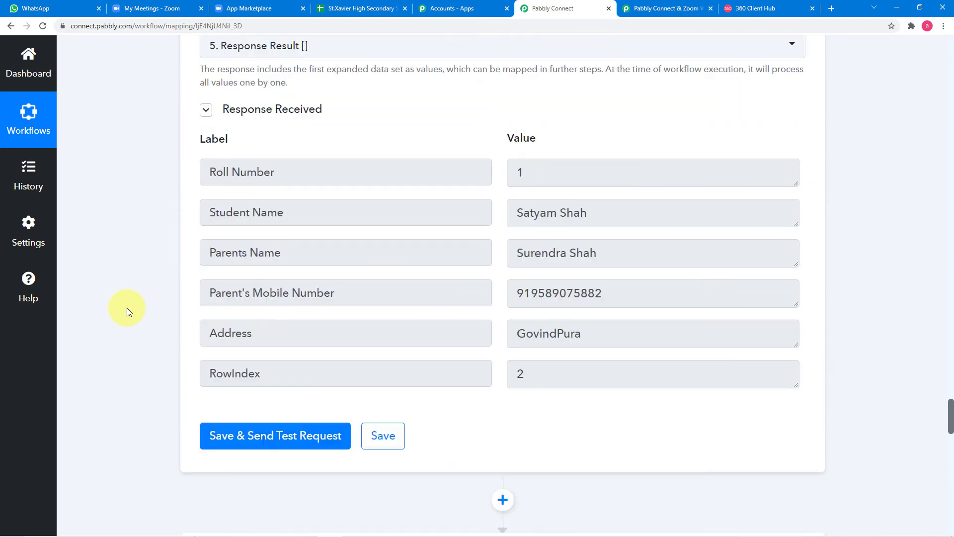
scroll(127, 308, up, 15)
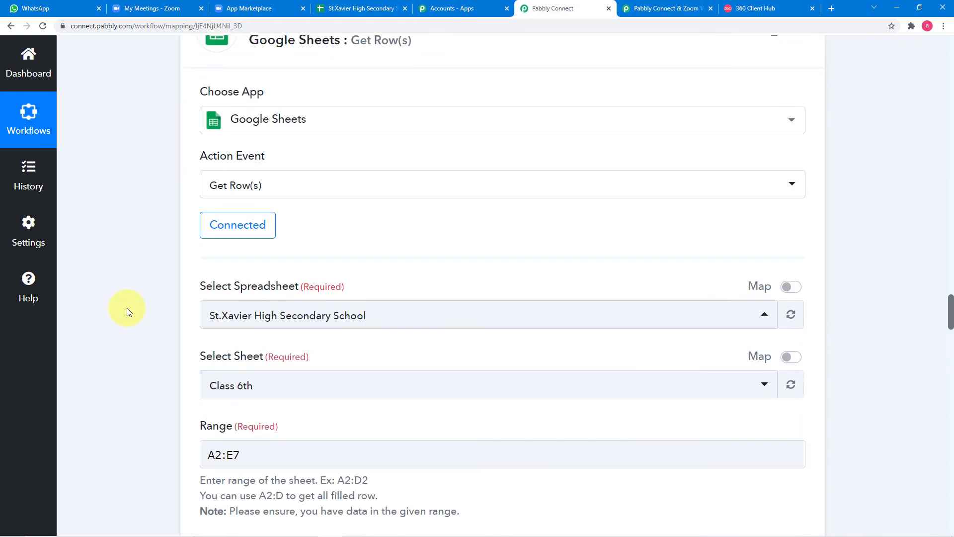
scroll(126, 308, up, 10)
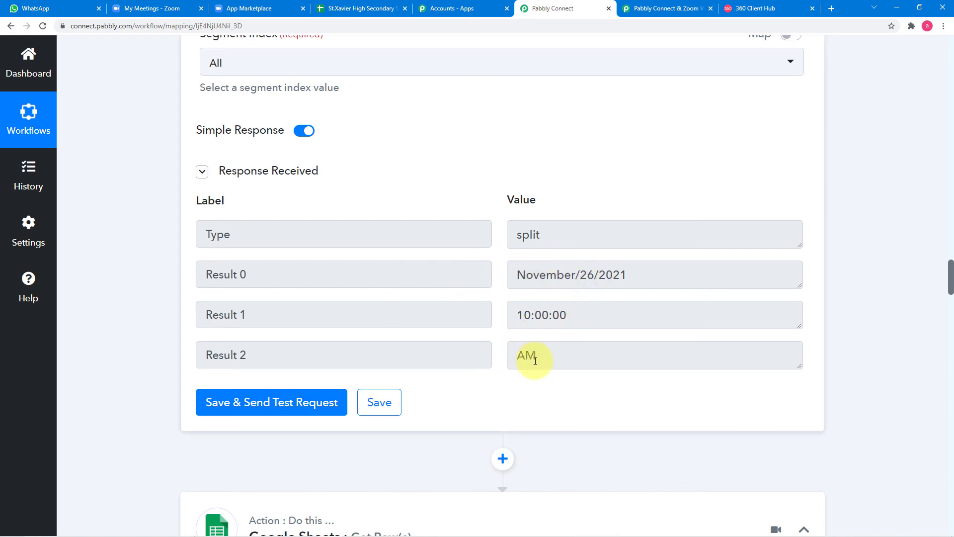
scroll(535, 360, down, 15)
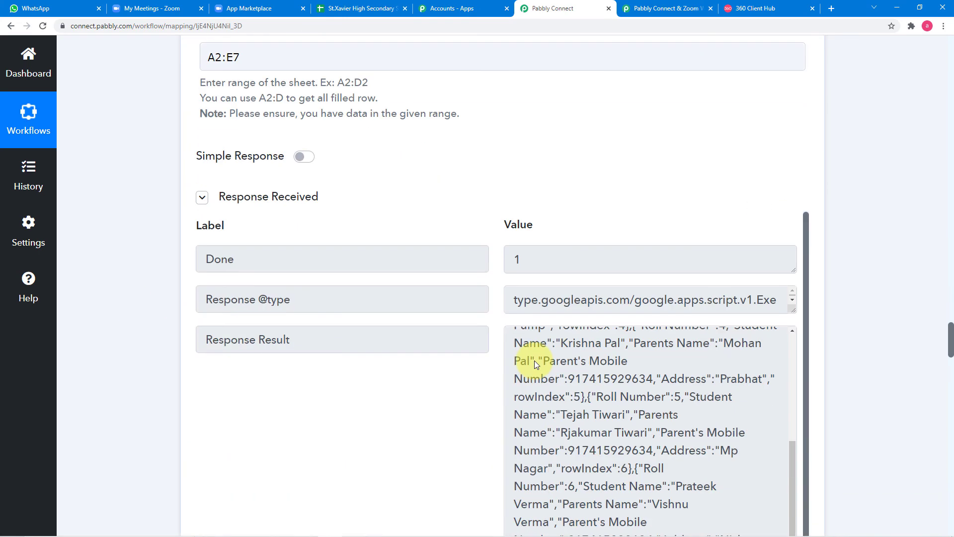
scroll(433, 354, down, 20)
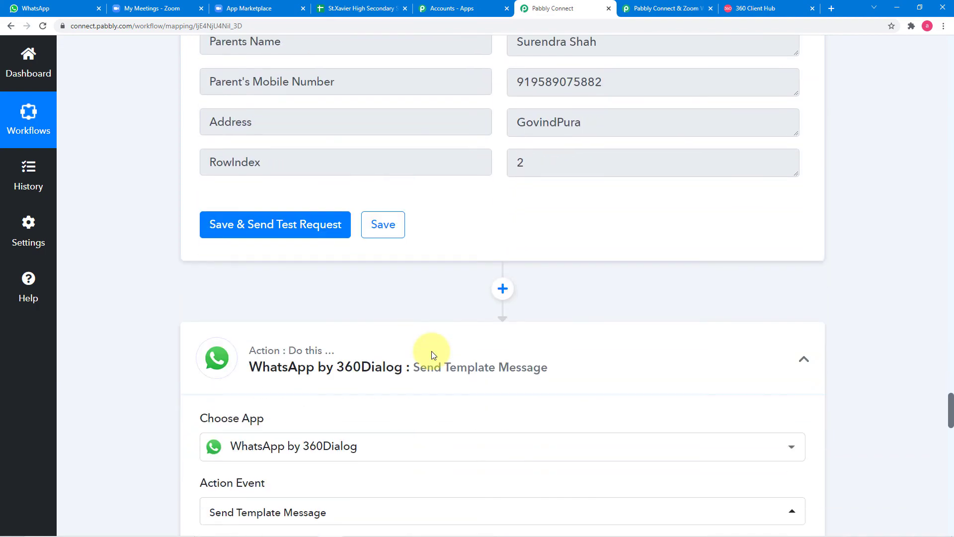
scroll(432, 352, down, 20)
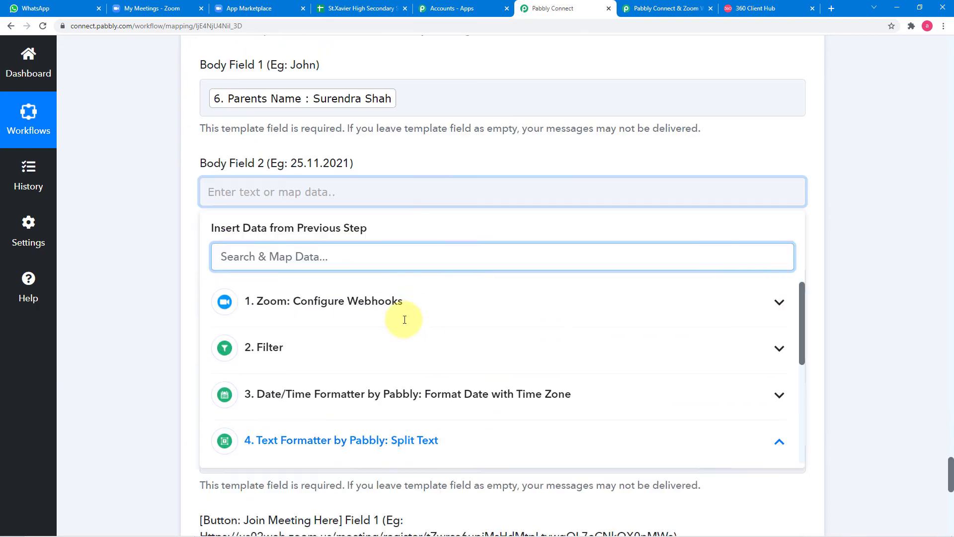
scroll(404, 320, down, 2)
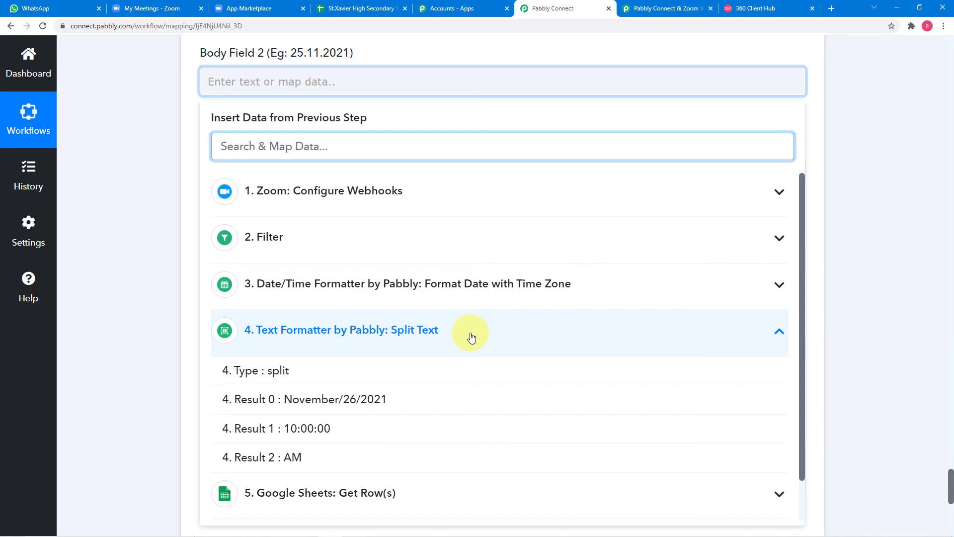
click(326, 403)
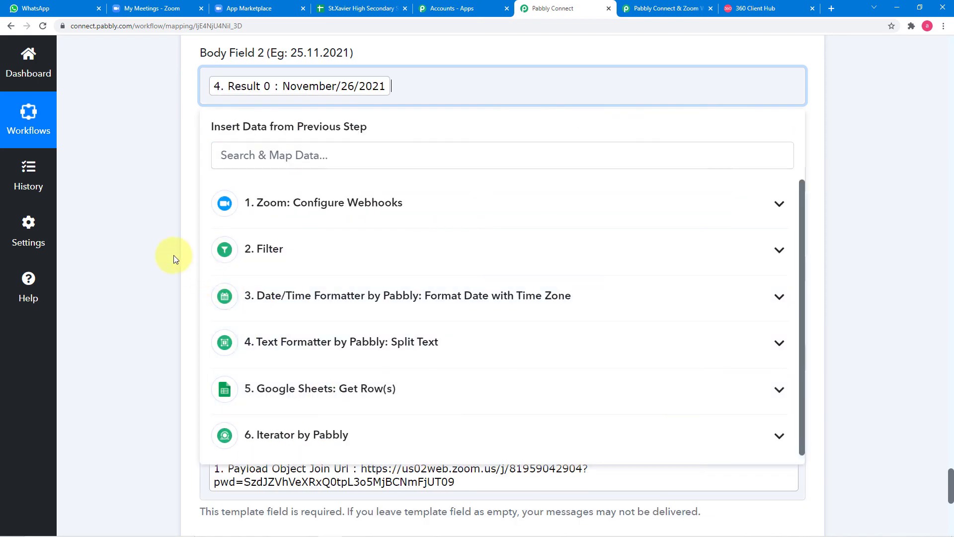
click(173, 258)
Step: Map Body Field 3 to the Split Text step's Result 1 followed by Result 2 for the meeting time and AM/PM
scroll(195, 244, down, 2)
click(277, 131)
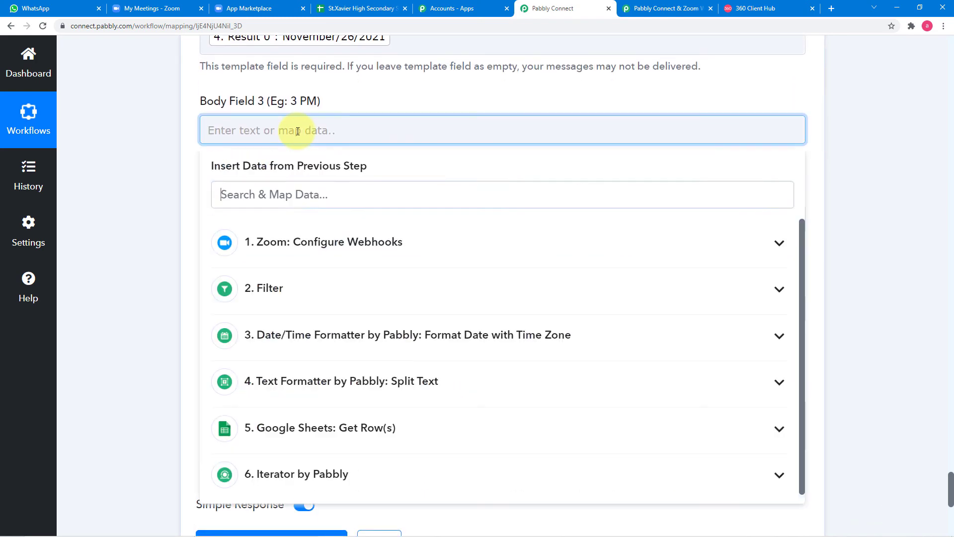
click(273, 382)
scroll(492, 416, down, 2)
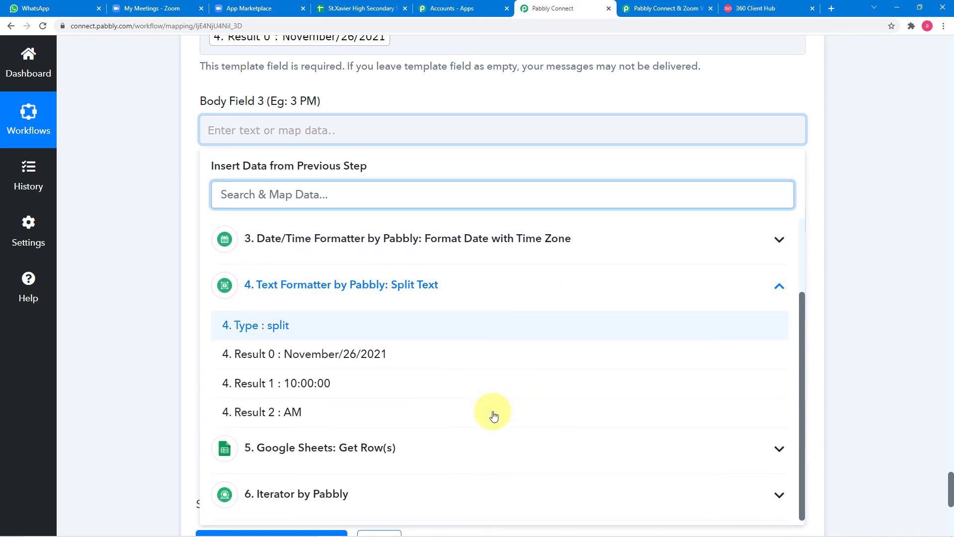
click(390, 395)
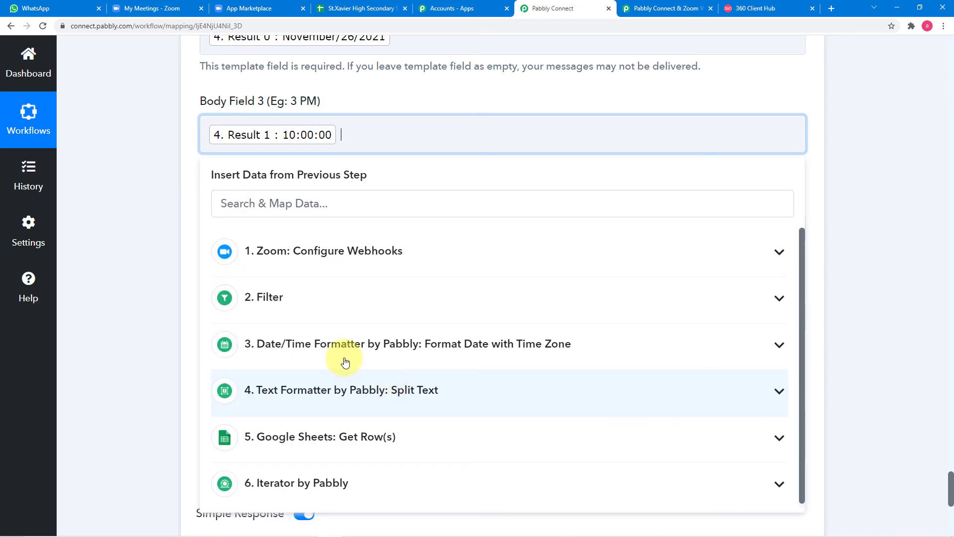
click(340, 393)
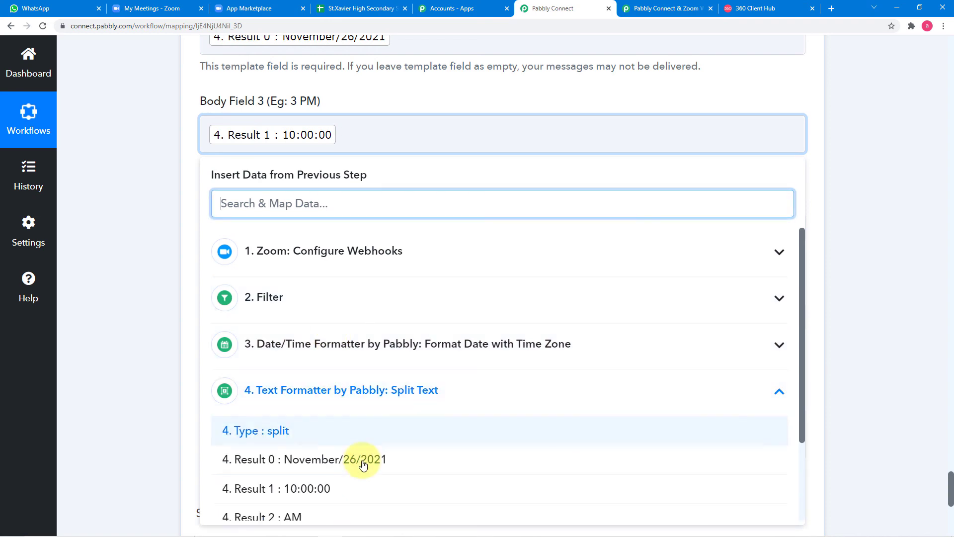
scroll(366, 447, down, 2)
click(357, 420)
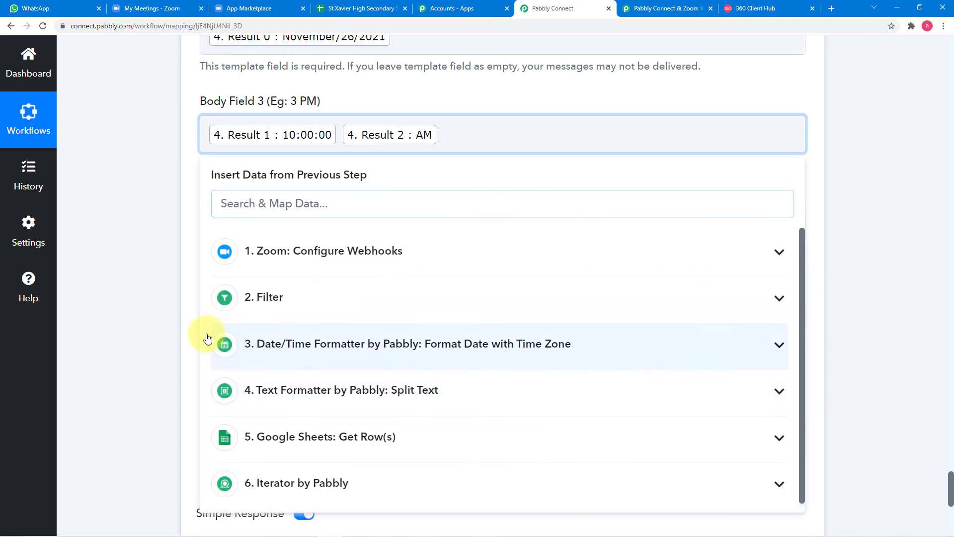
click(182, 314)
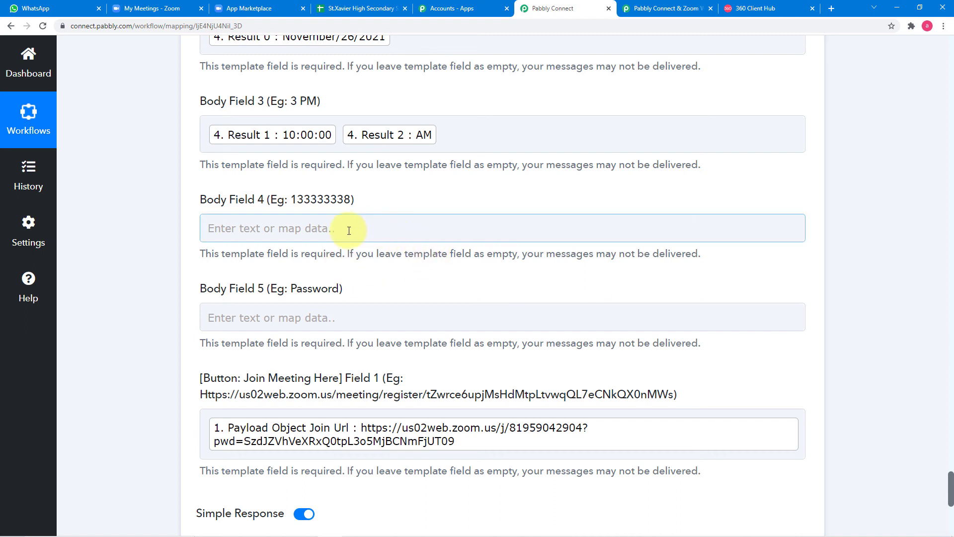
Step: Check the Meeting ID variable in the 360Dialog template preview and map Body Field 4 to the Zoom webhook step's Payload Object Id
click(752, 14)
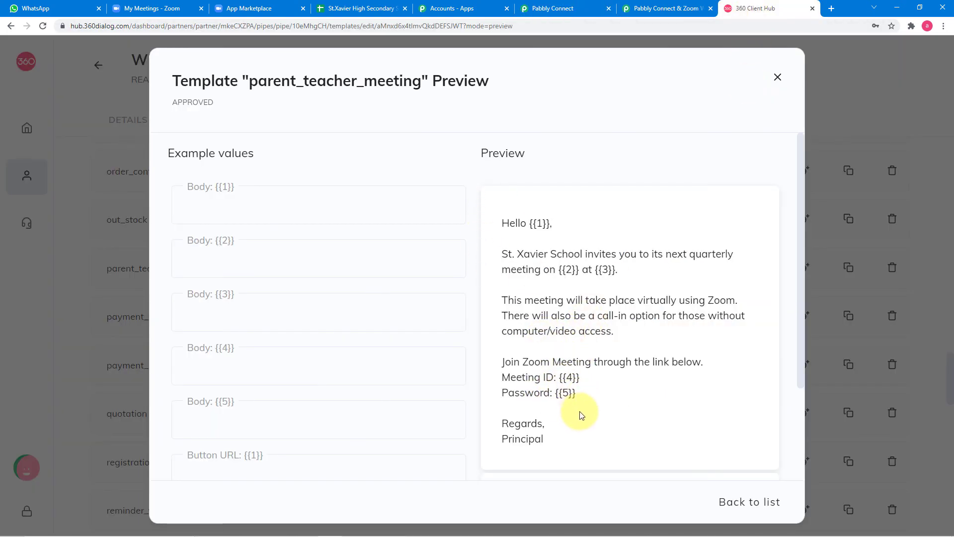
click(538, 9)
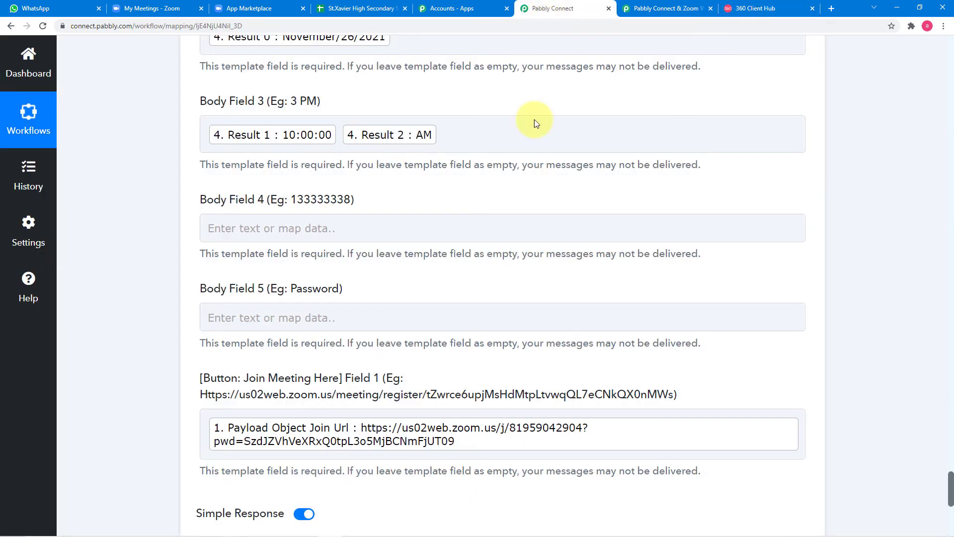
scroll(345, 234, down, 1)
click(333, 180)
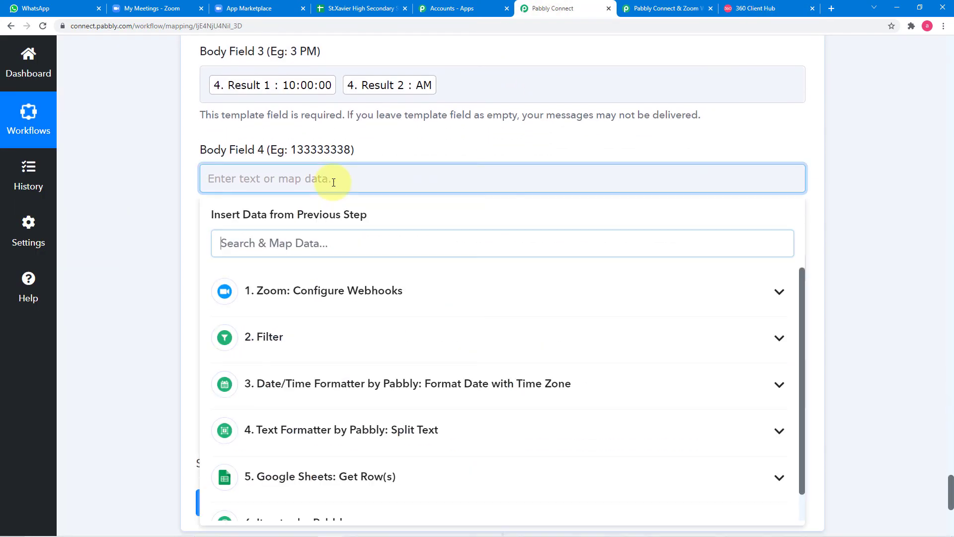
click(350, 304)
scroll(381, 341, down, 1)
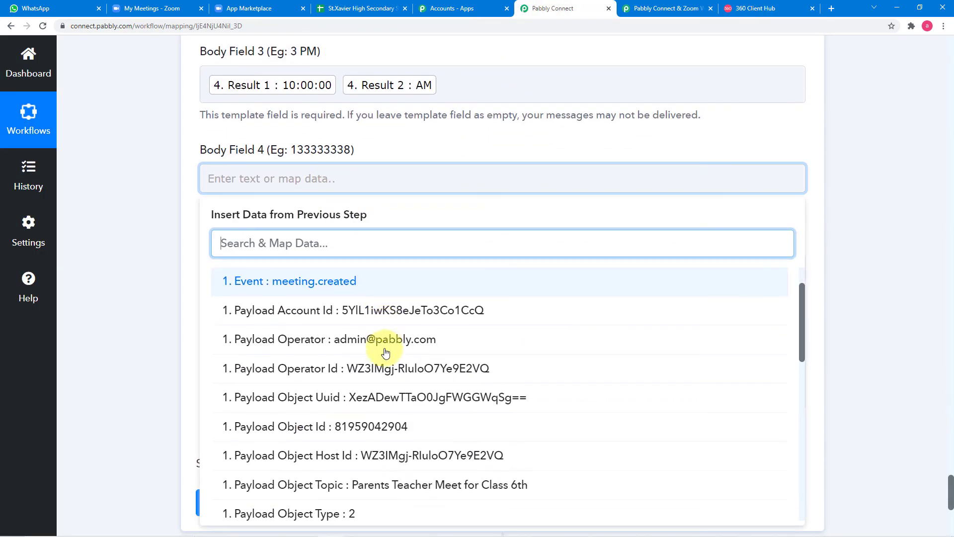
click(370, 436)
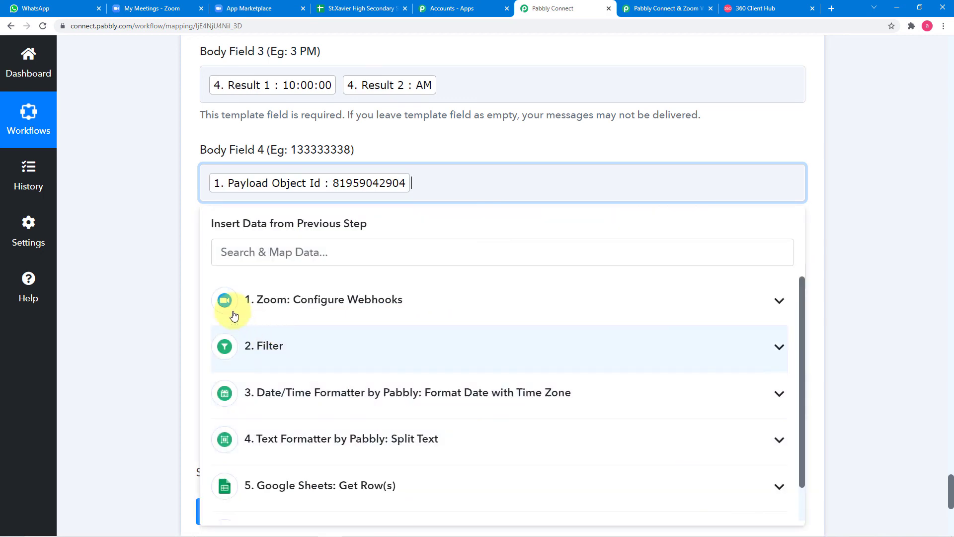
click(181, 277)
Step: Map Body Field 5 to the Zoom webhook step's Payload Object Password
scroll(181, 278, down, 3)
click(326, 124)
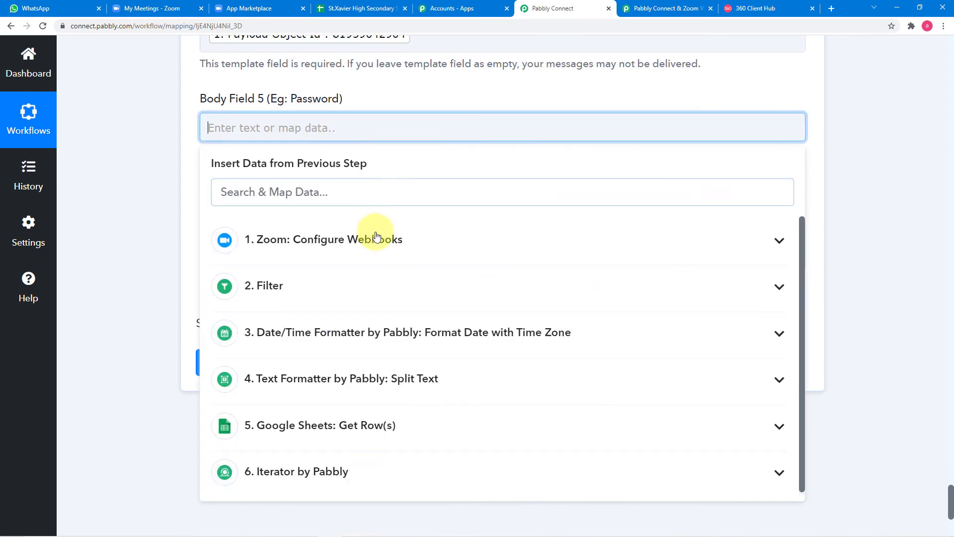
click(374, 248)
scroll(373, 302, down, 2)
scroll(373, 301, down, 4)
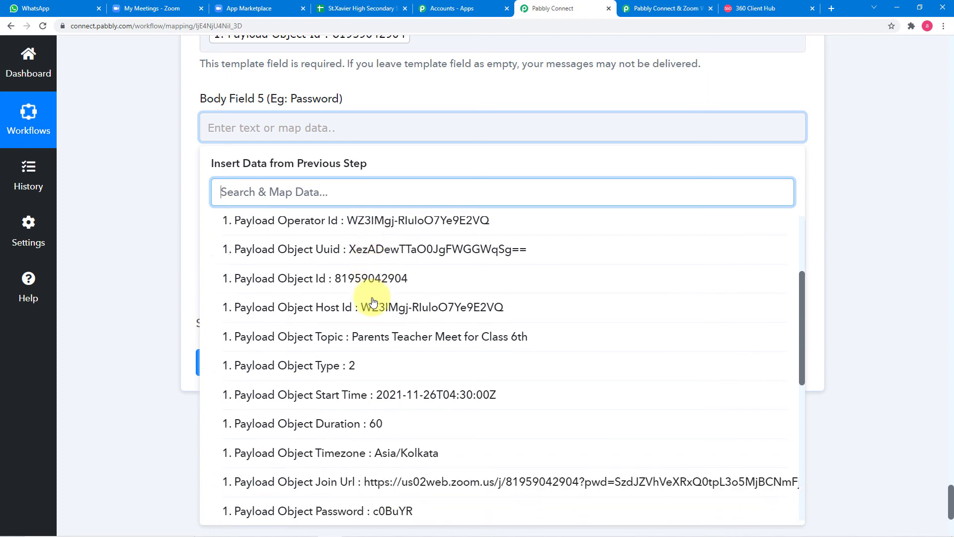
click(382, 412)
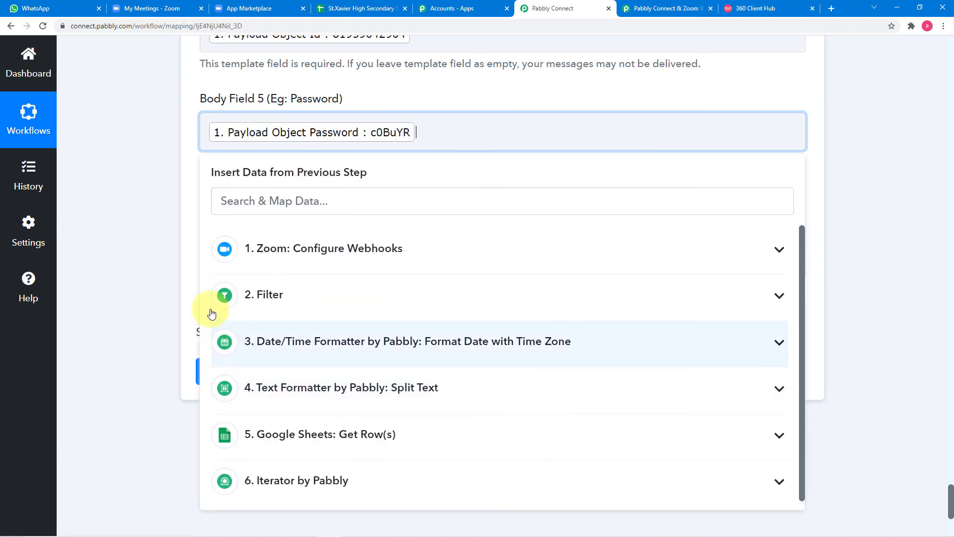
click(184, 285)
Step: Check the mapped template fields, save the 360Dialog action and send a test request
scroll(184, 285, up, 4)
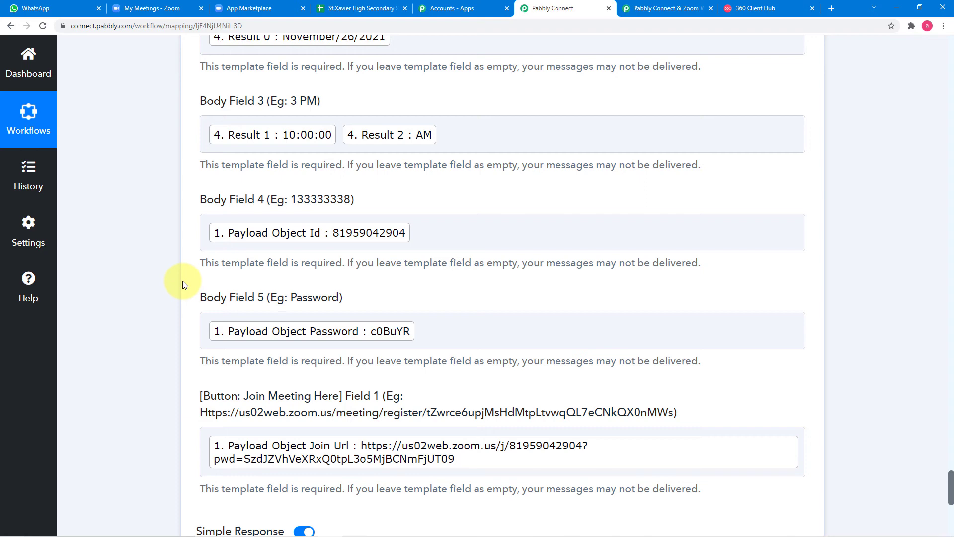
scroll(184, 284, down, 3)
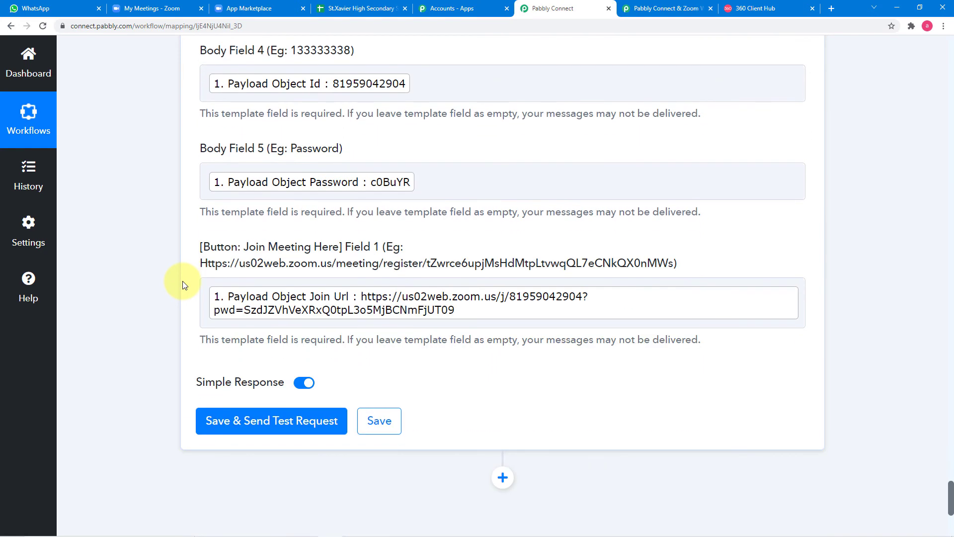
scroll(183, 285, down, 2)
click(213, 321)
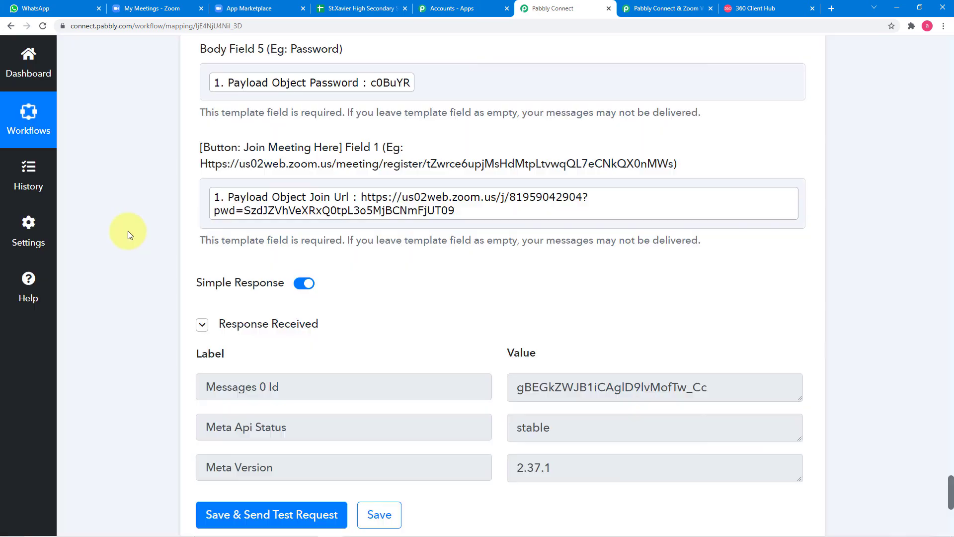
scroll(129, 231, down, 2)
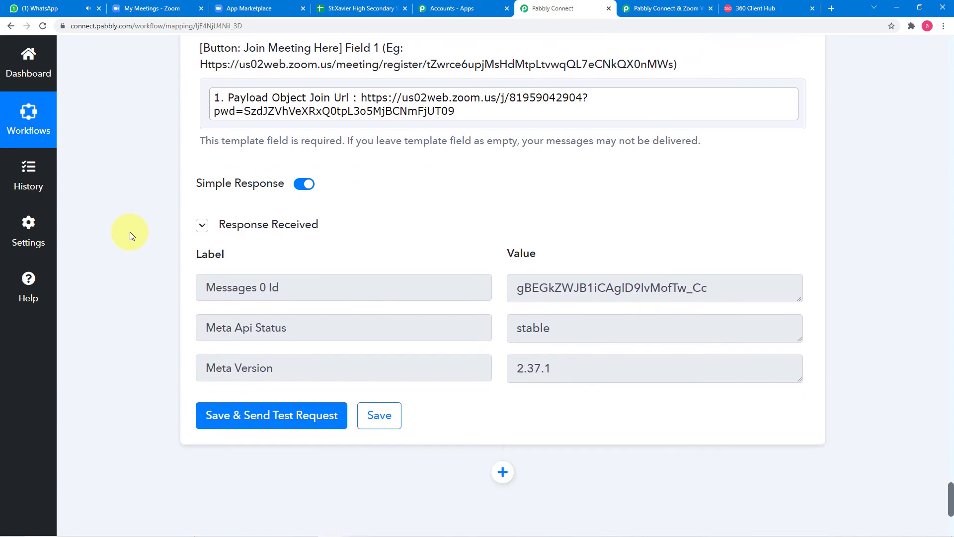
Step: Switch to WhatsApp Web, open the new business chat, read the test message and dismiss the contact-list notice
scroll(129, 232, up, 5)
scroll(129, 232, up, 7)
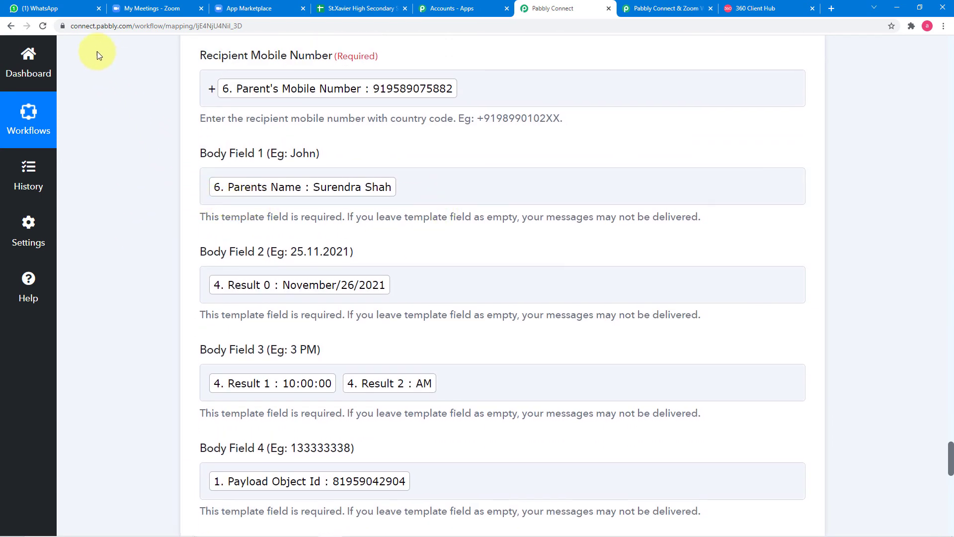
click(63, 8)
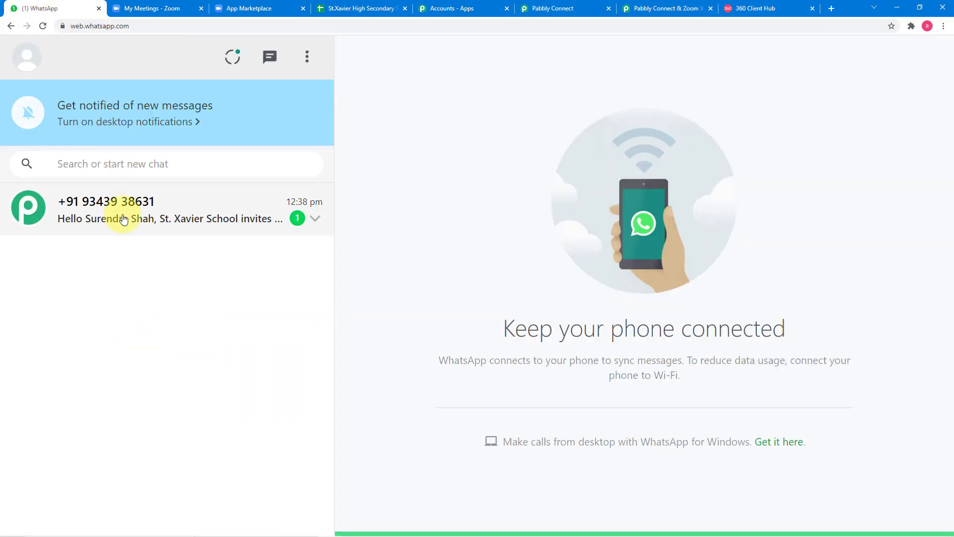
click(137, 224)
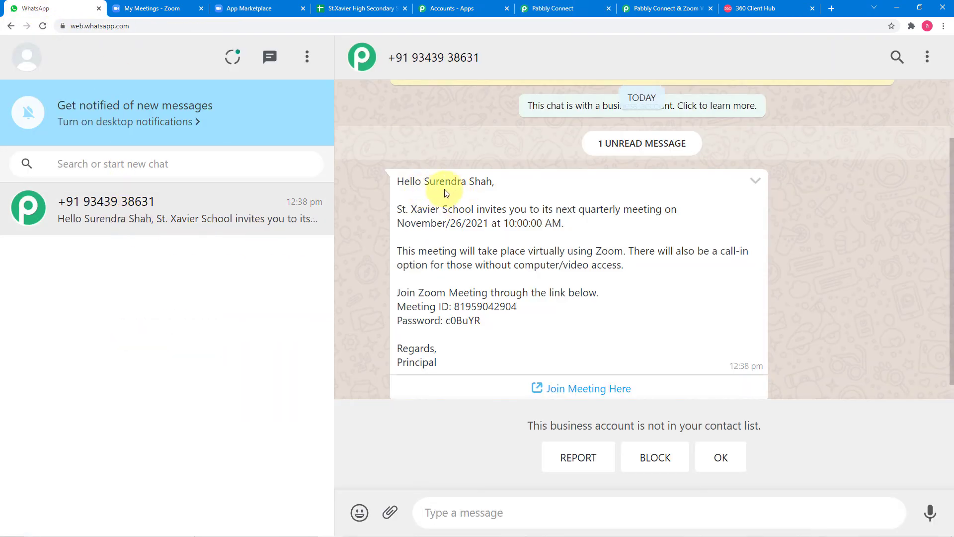
scroll(447, 193, down, 1)
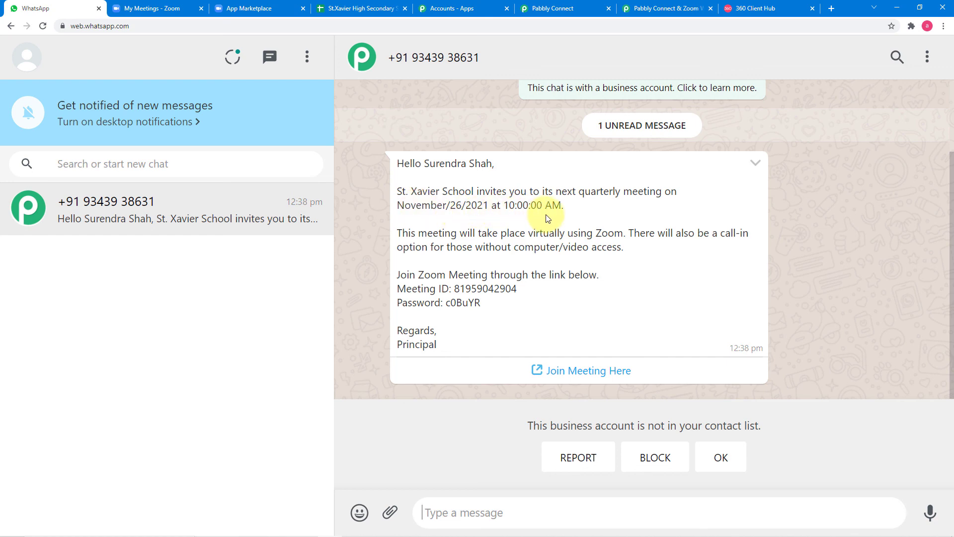
click(715, 460)
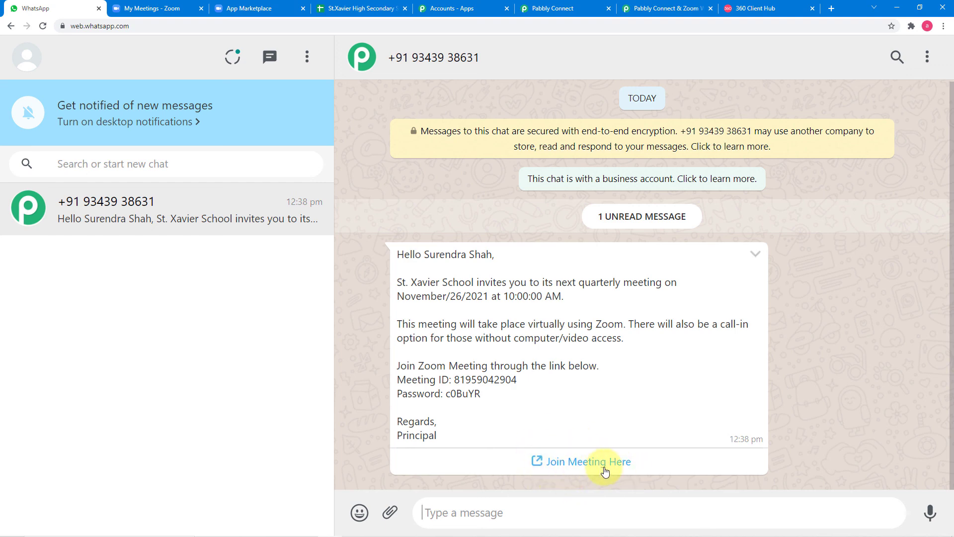
Step: Return to Pabbly Connect and review the 360Dialog step's field mappings and test response
click(663, 9)
click(549, 8)
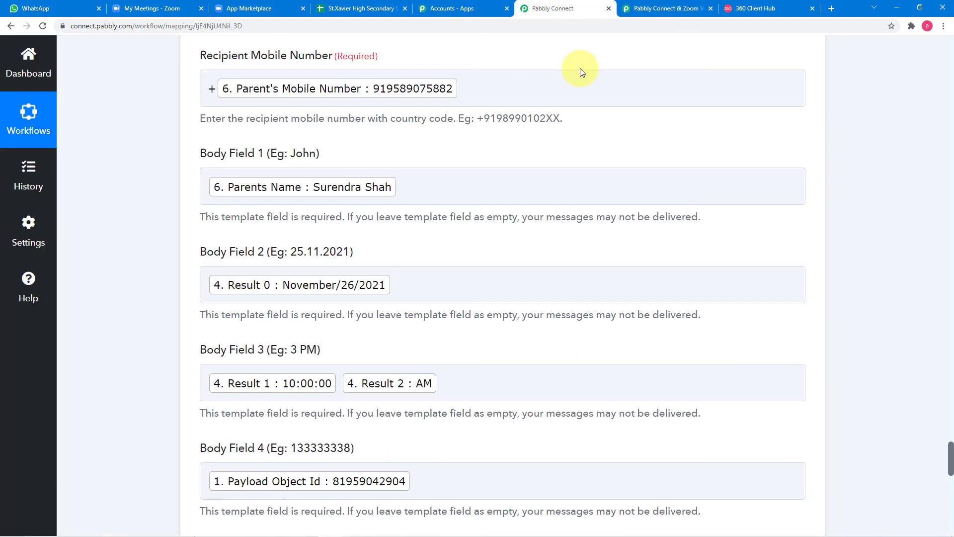
scroll(189, 234, down, 2)
scroll(189, 234, down, 9)
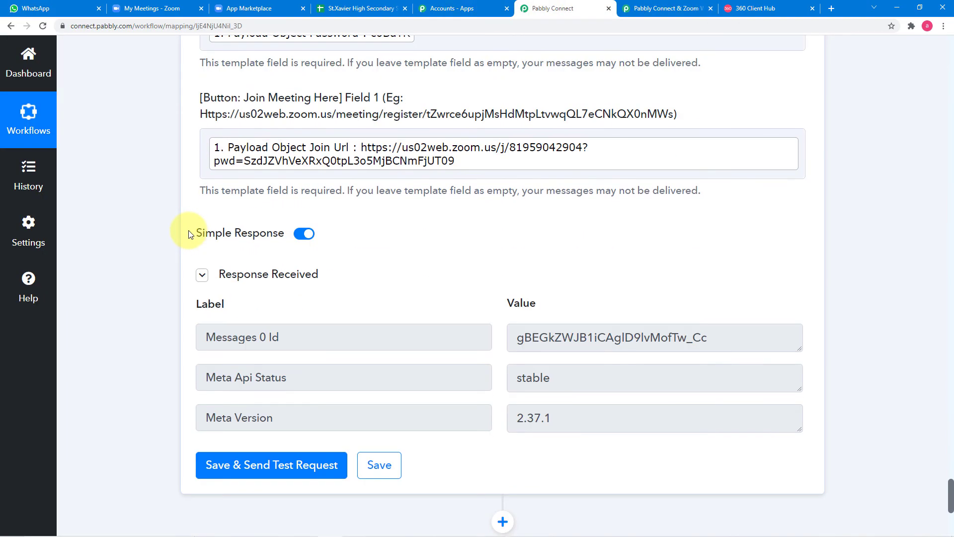
scroll(890, 383, up, 3)
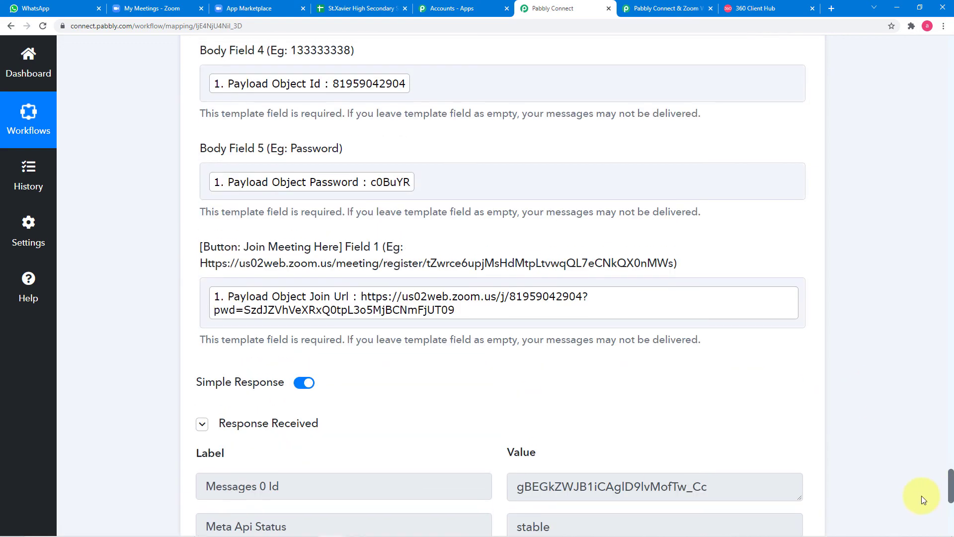
Step: Review the workflow from its start, examining the Zoom trigger's webhook response and the Filter step's topic condition
drag(952, 488, 920, 60)
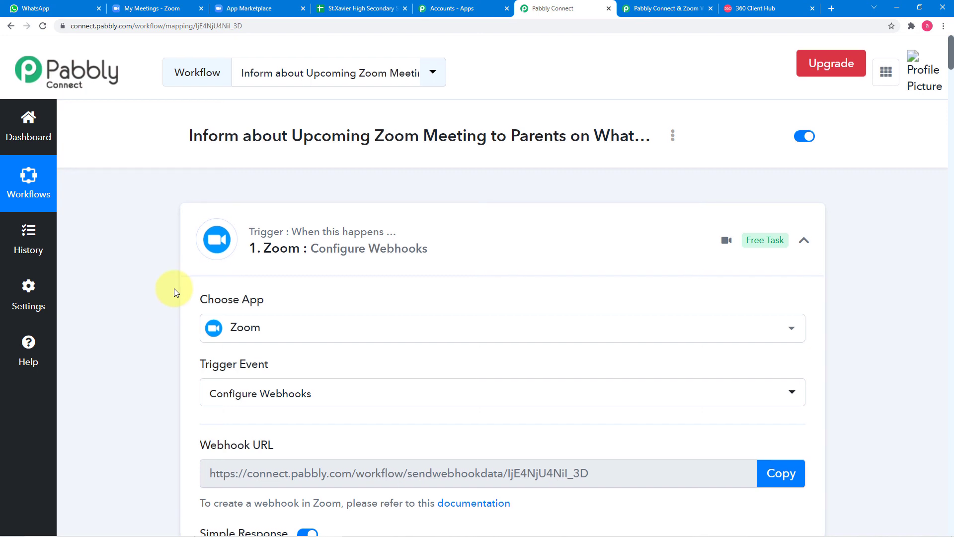
scroll(174, 288, down, 3)
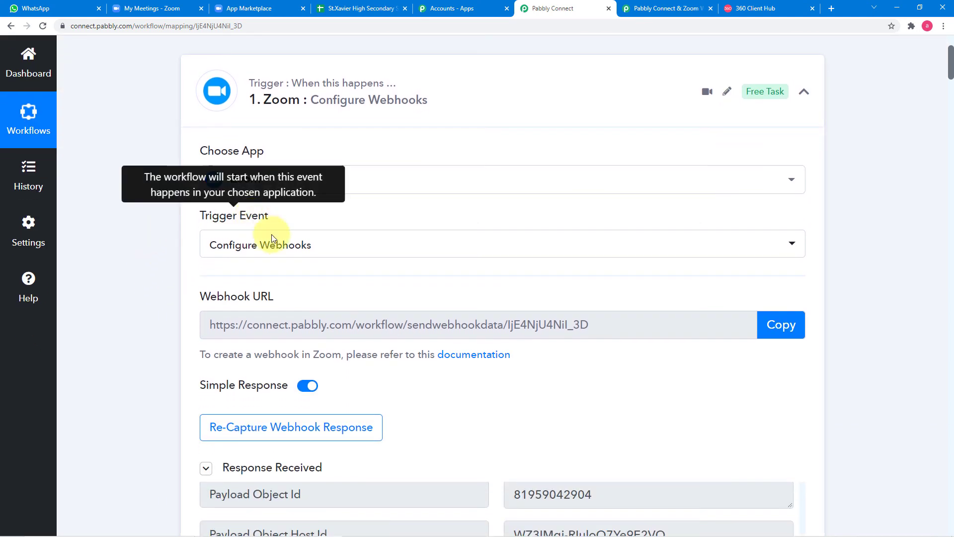
scroll(110, 269, down, 1)
scroll(110, 269, down, 2)
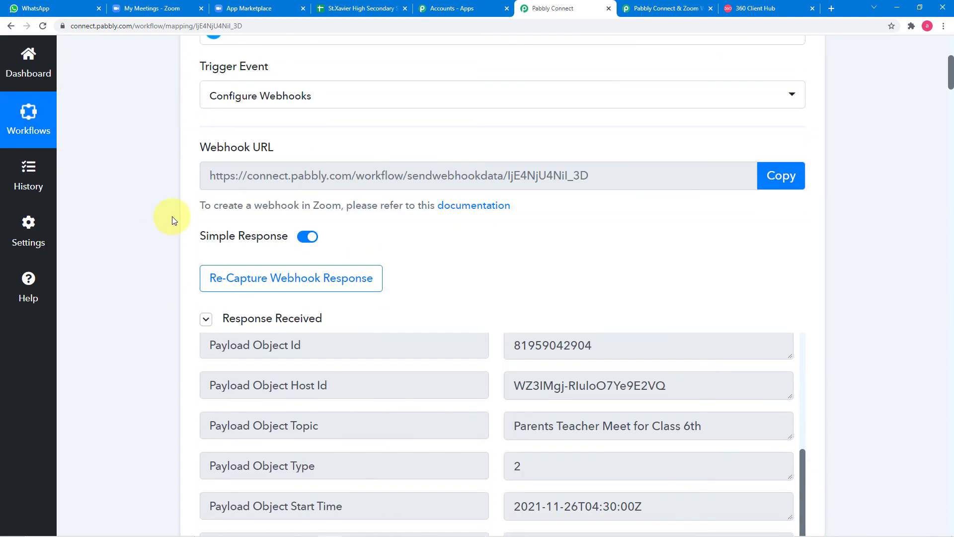
scroll(144, 221, down, 2)
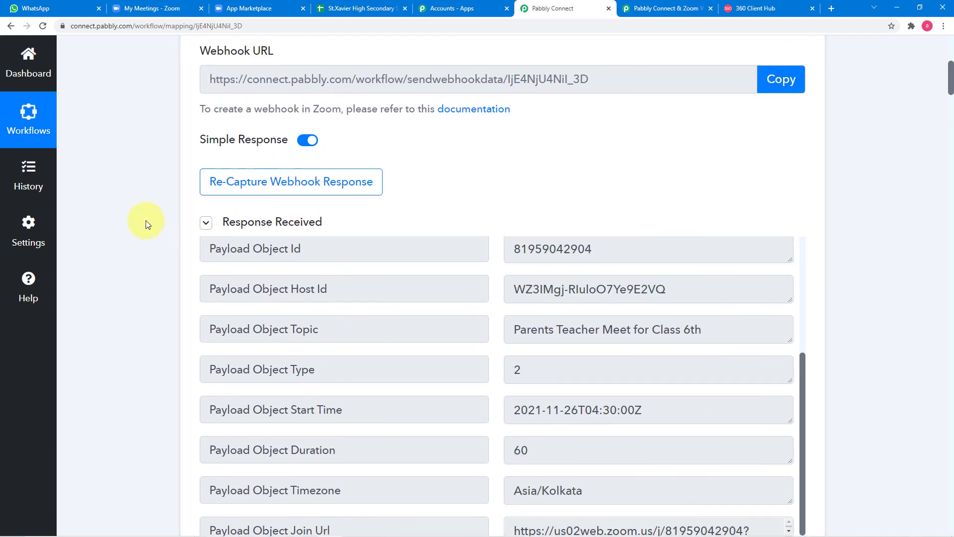
scroll(157, 315, down, 3)
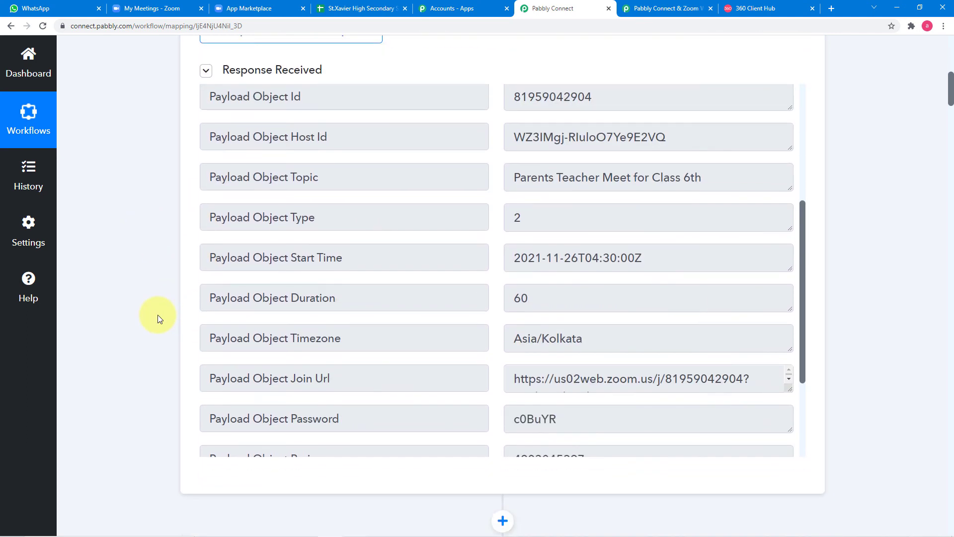
scroll(255, 284, down, 3)
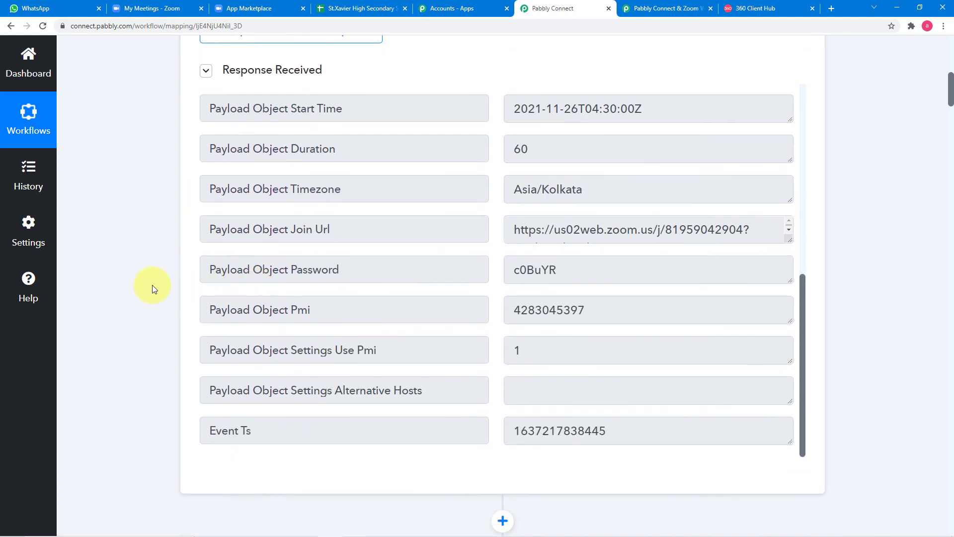
scroll(152, 285, down, 7)
scroll(152, 284, down, 3)
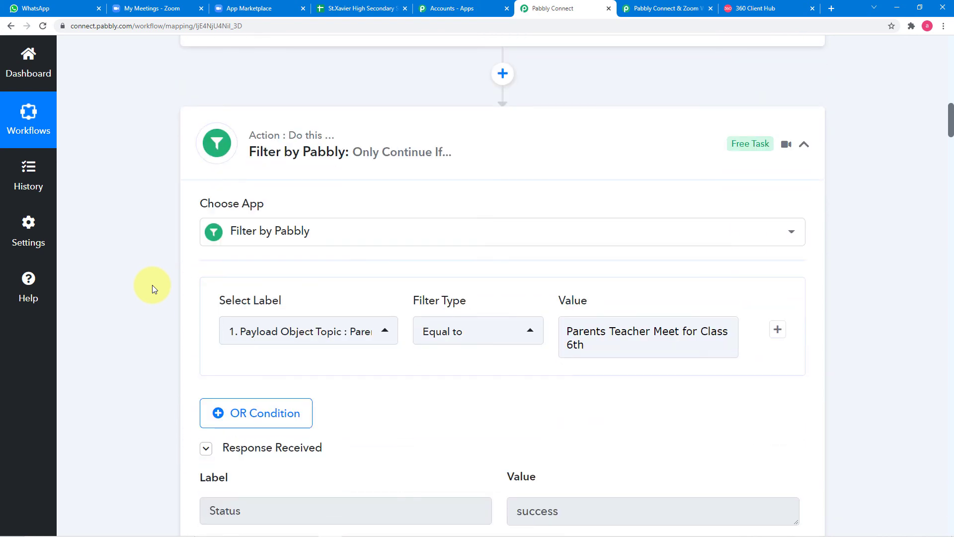
scroll(152, 285, down, 1)
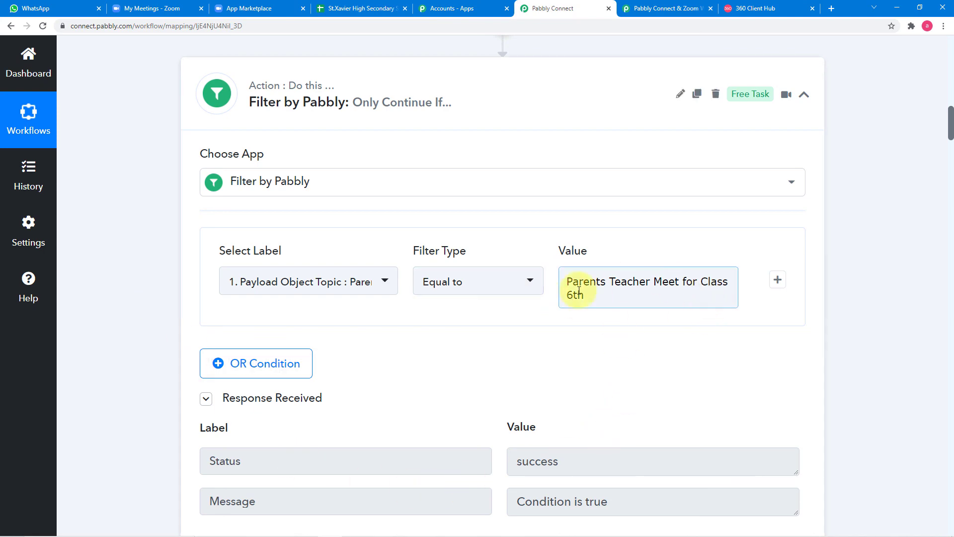
Step: Examine the Date/Time Formatter's format settings and result, followed by the Text Formatter's Split Text settings and results
scroll(221, 304, down, 9)
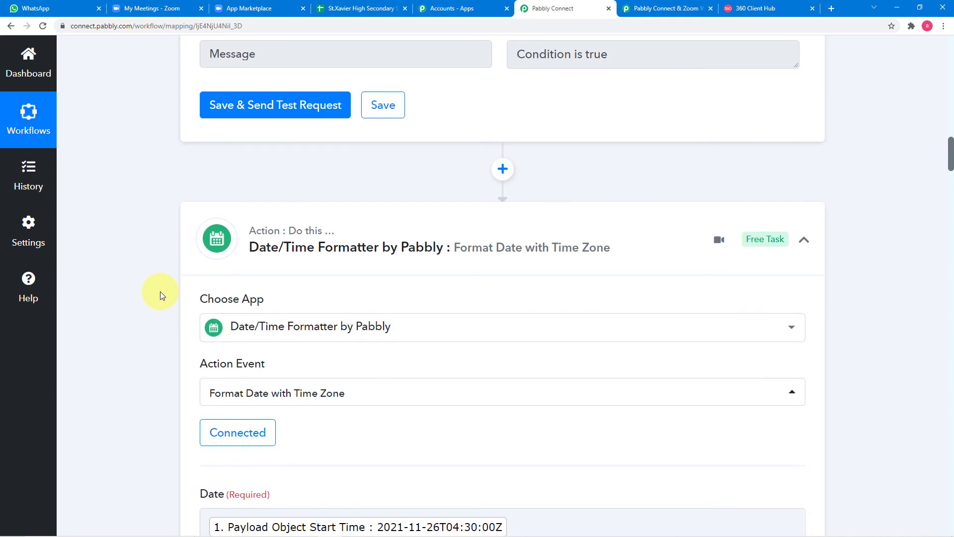
scroll(160, 292, down, 2)
scroll(160, 292, down, 2)
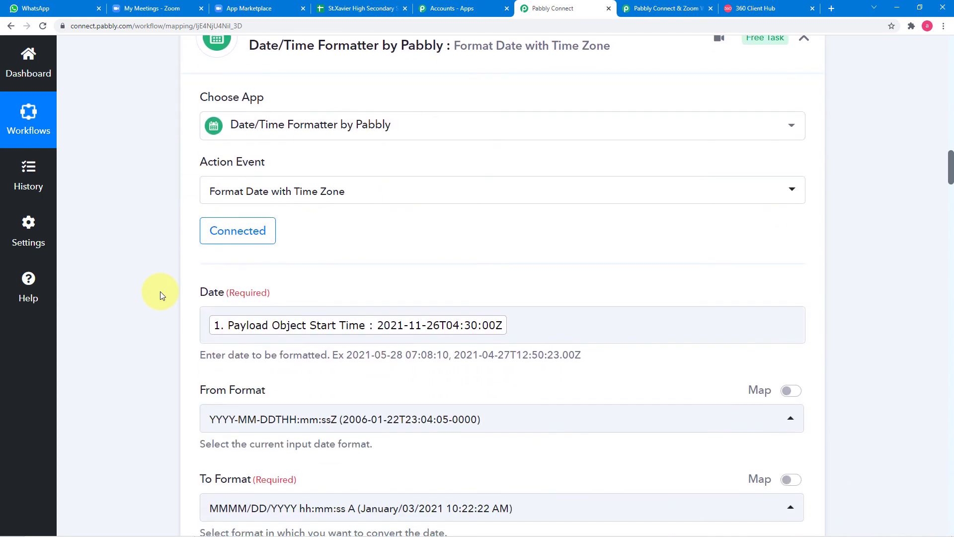
scroll(160, 293, down, 2)
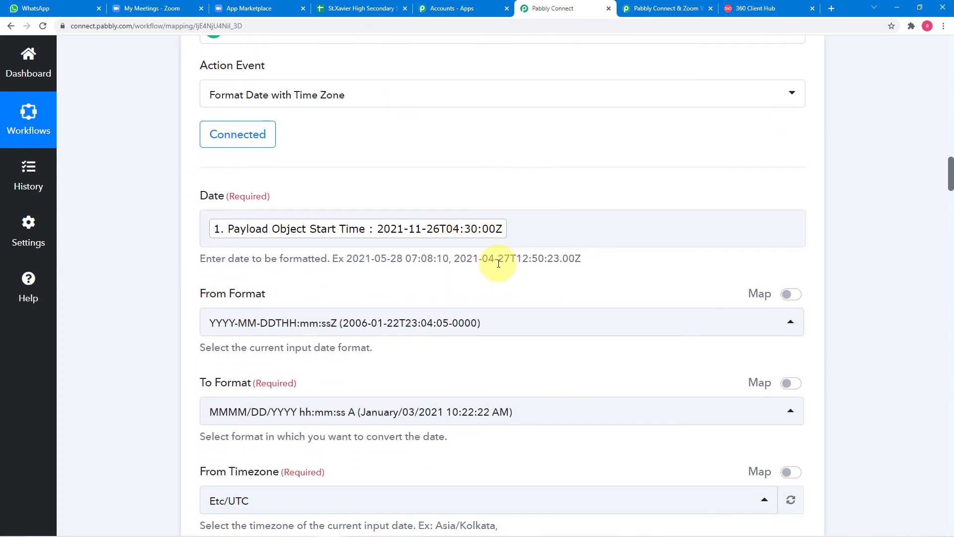
scroll(497, 269, down, 6)
scroll(497, 268, down, 7)
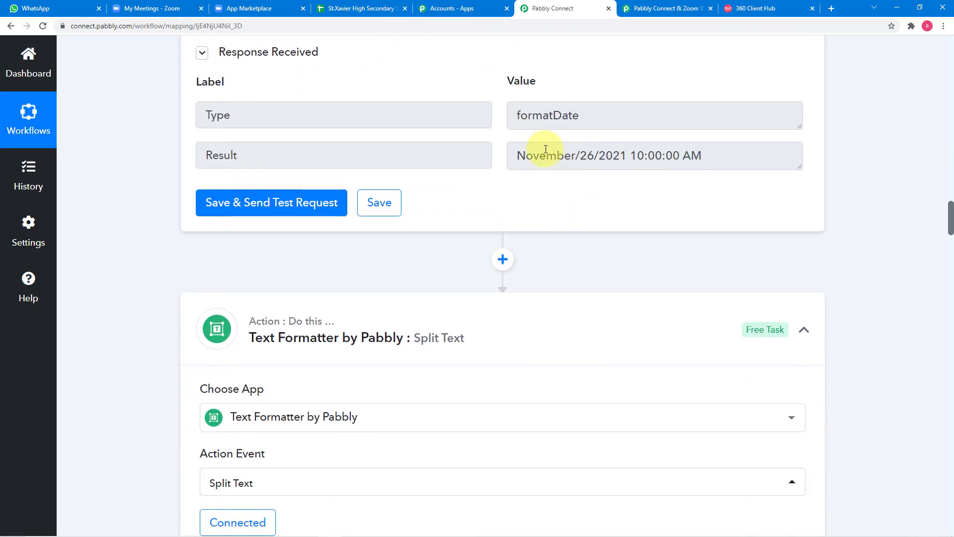
scroll(563, 253, down, 4)
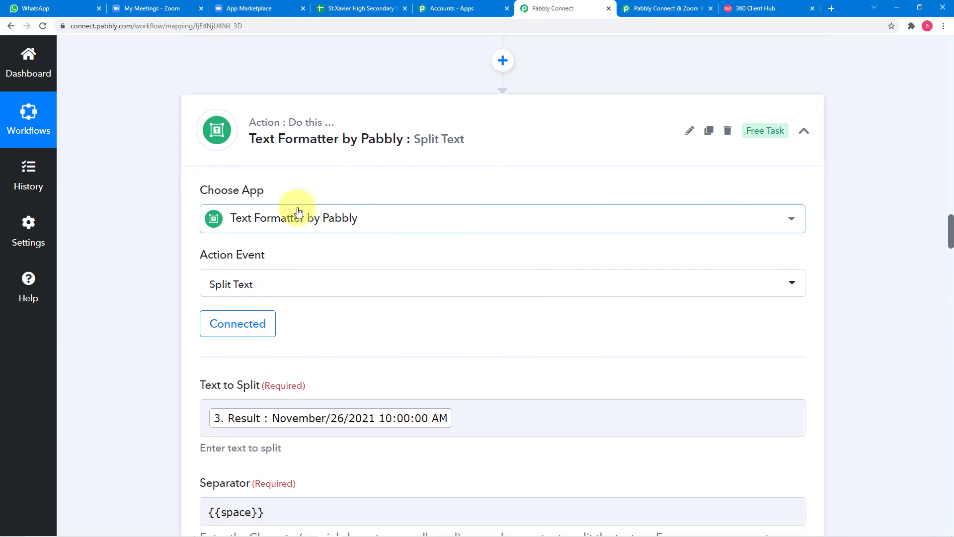
scroll(150, 255, down, 12)
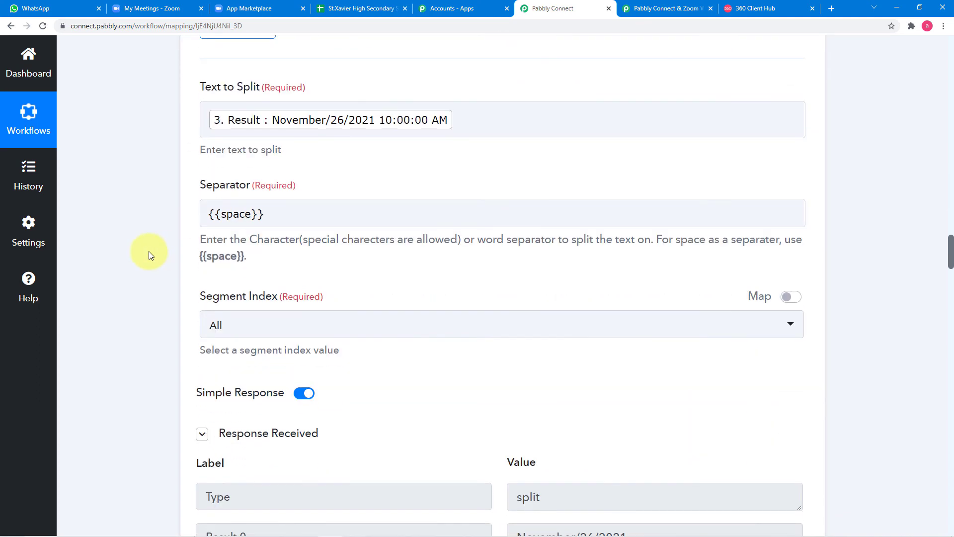
scroll(150, 255, down, 8)
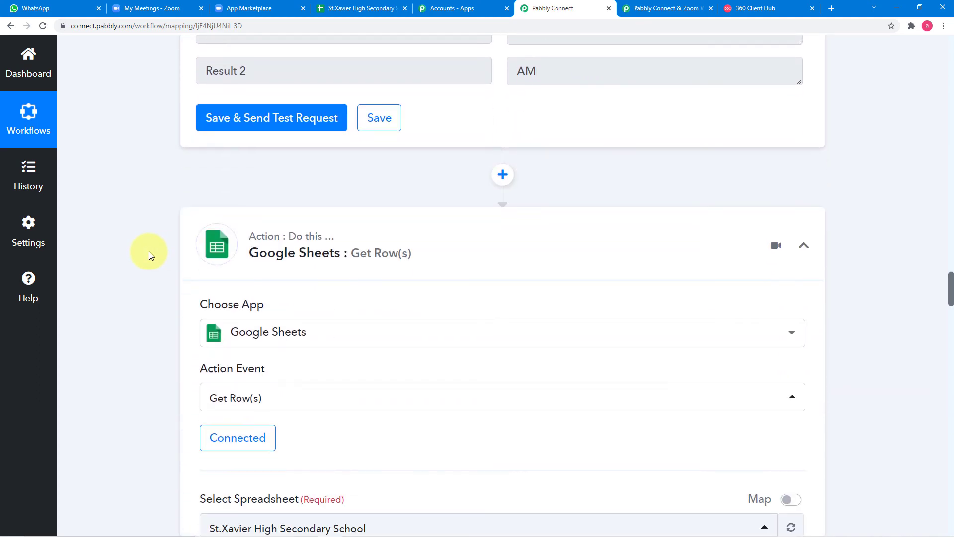
Step: Review the Google Sheets Get Row(s) settings and response for Class 6th, along with the Iterator's array and returned row fields
scroll(151, 255, down, 3)
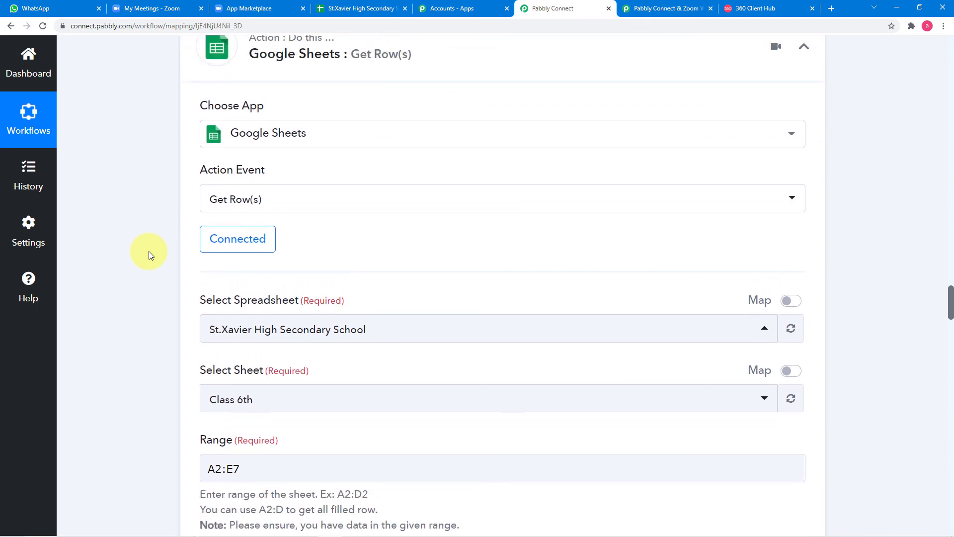
scroll(149, 251, down, 7)
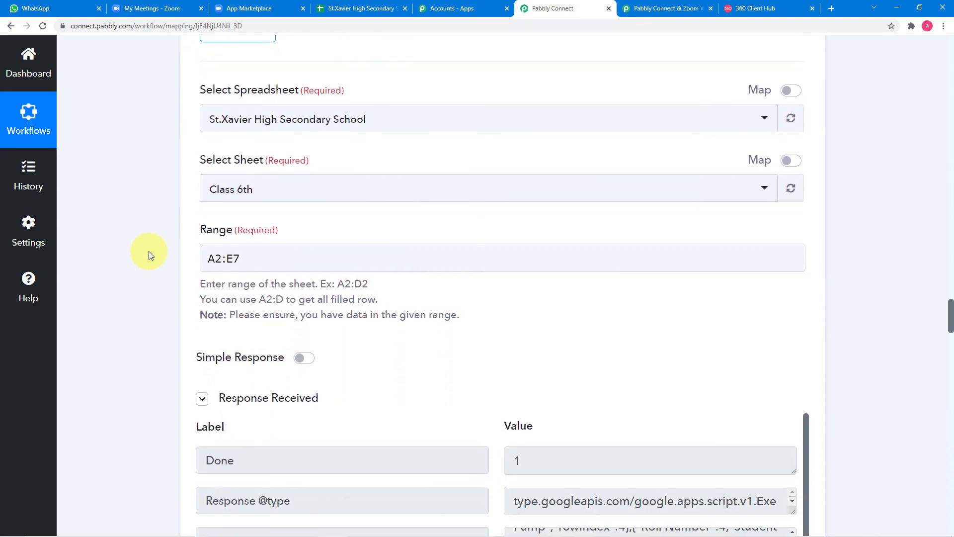
scroll(398, 348, down, 9)
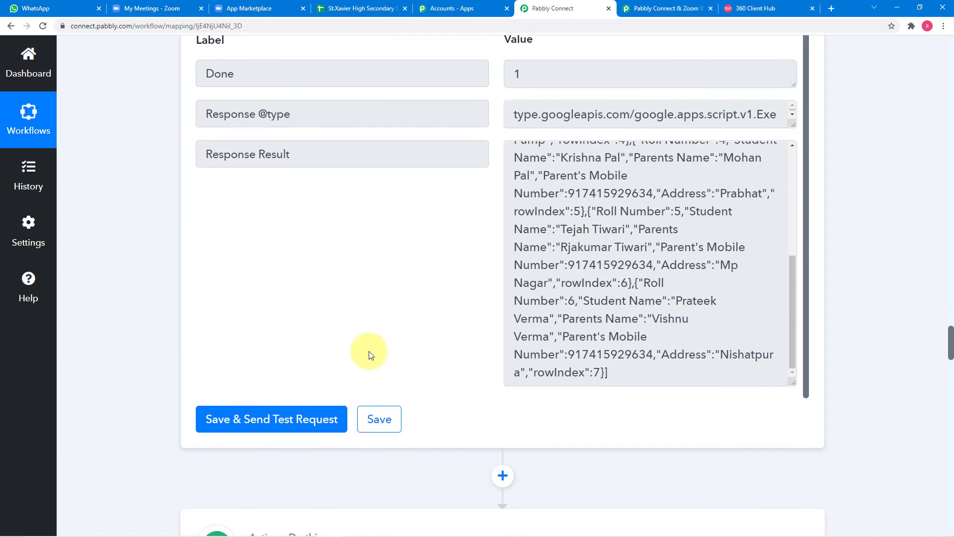
scroll(370, 352, down, 3)
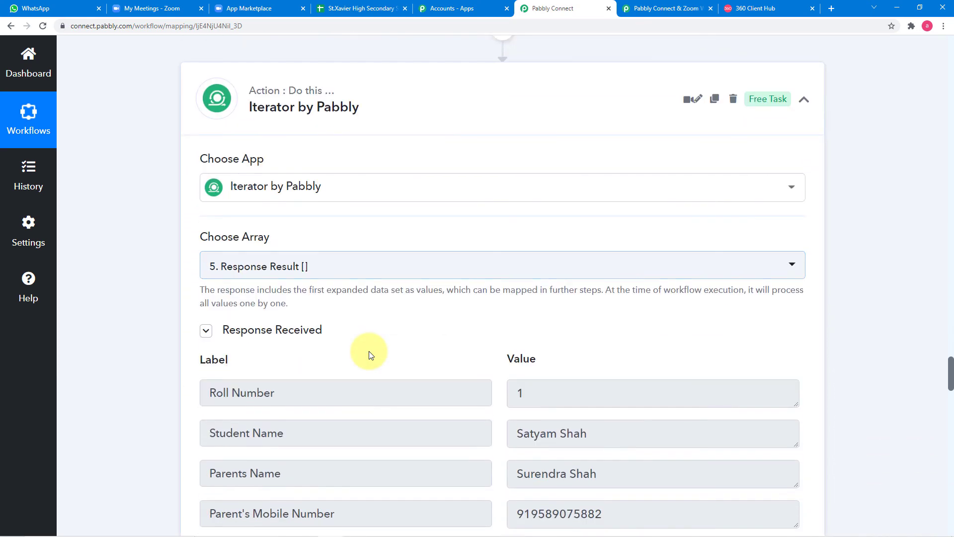
scroll(410, 315, down, 4)
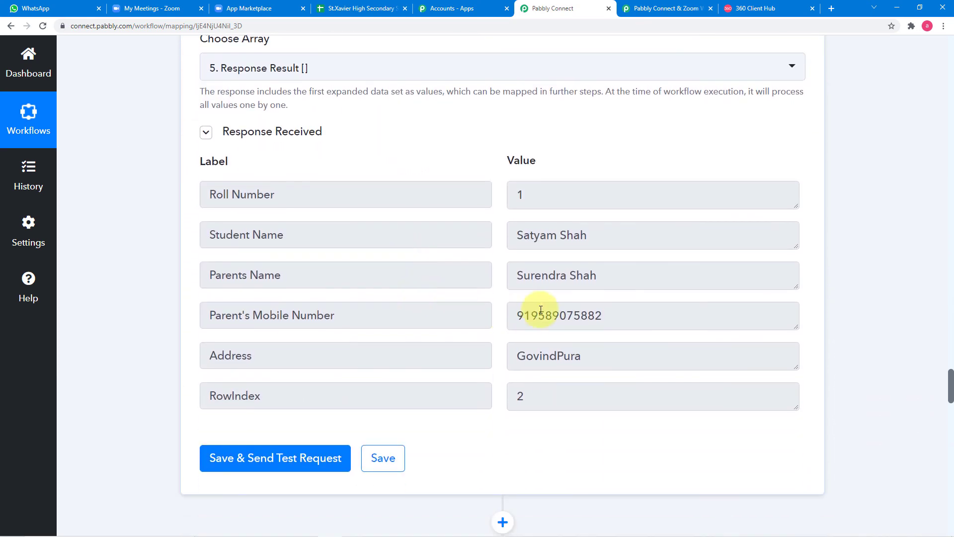
Step: Review the 360Dialog step's template settings, recipient and body field mappings and response, and compare them with the message received in WhatsApp
scroll(172, 280, down, 8)
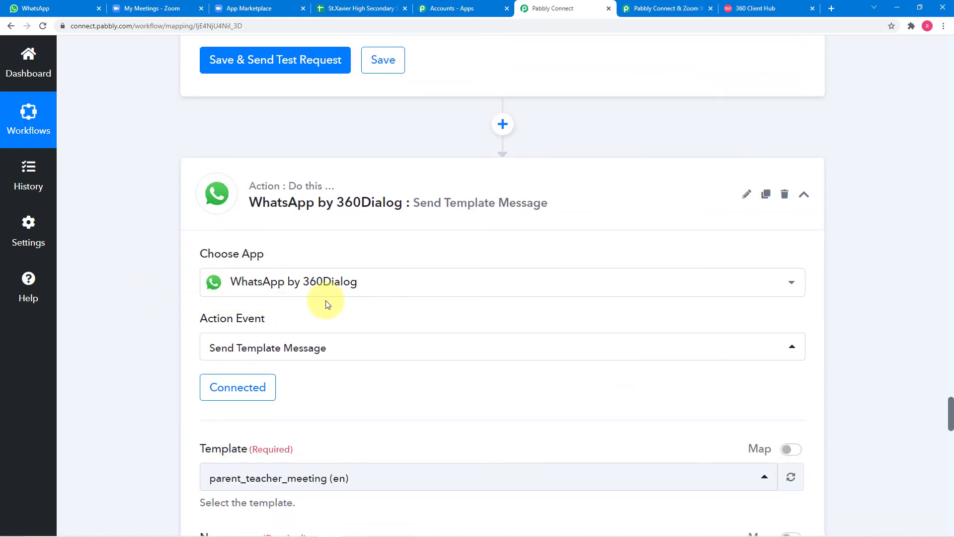
scroll(330, 302, down, 5)
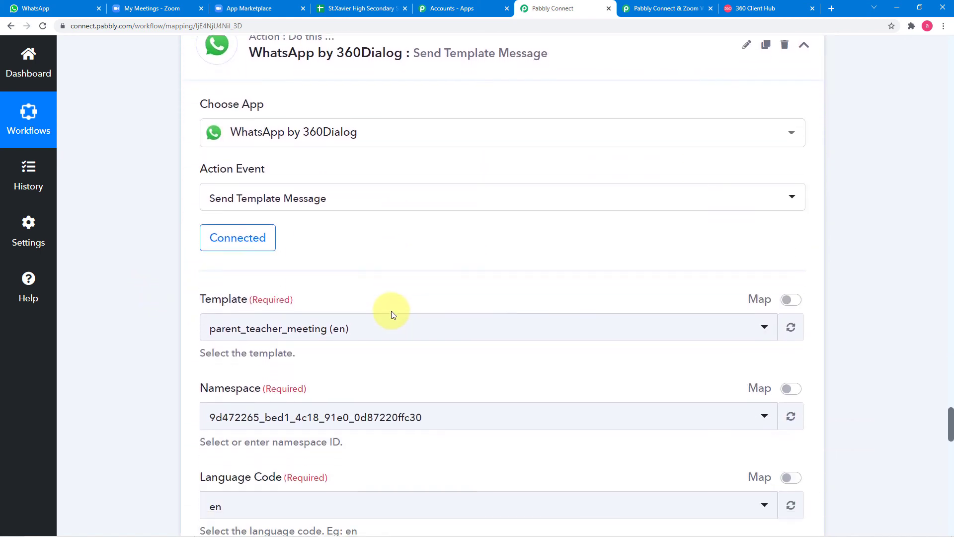
scroll(335, 272, down, 5)
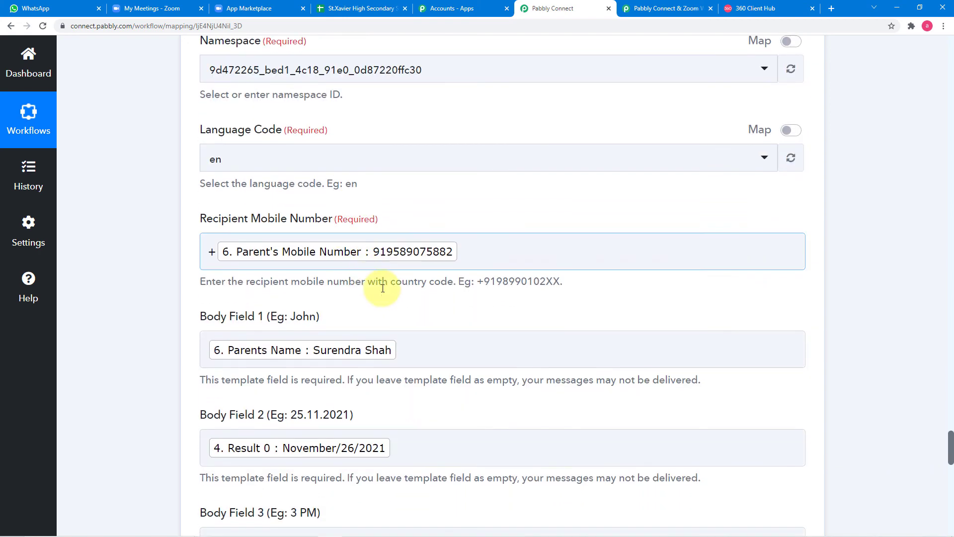
scroll(464, 299, down, 4)
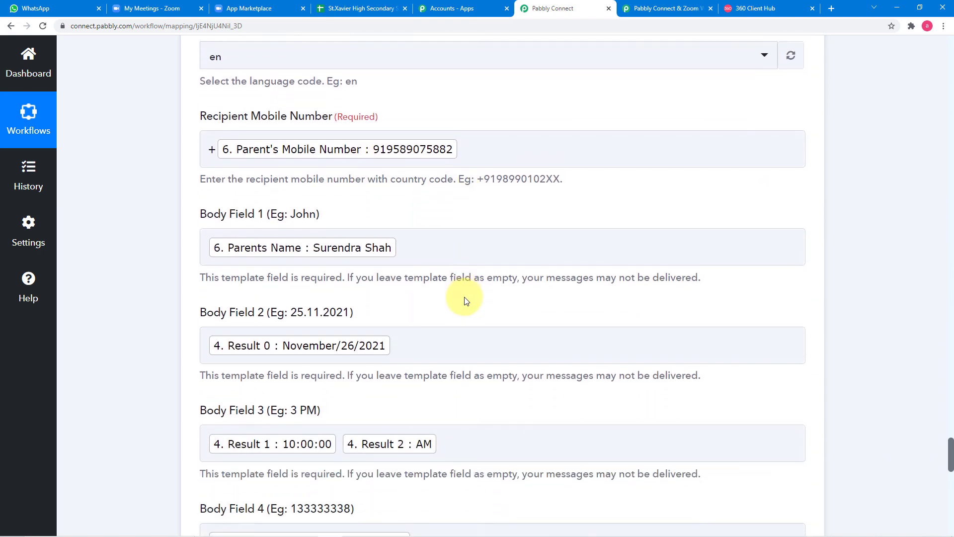
scroll(466, 299, down, 10)
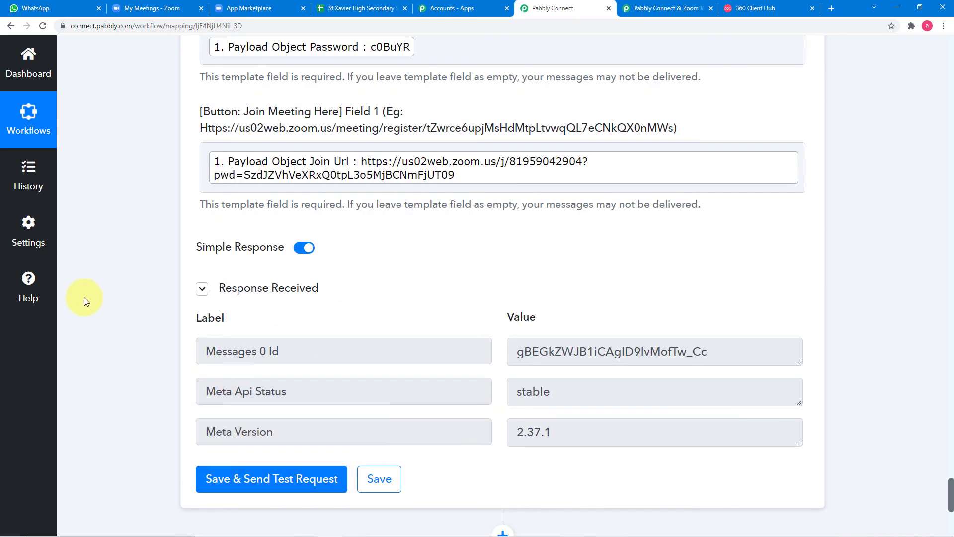
click(78, 10)
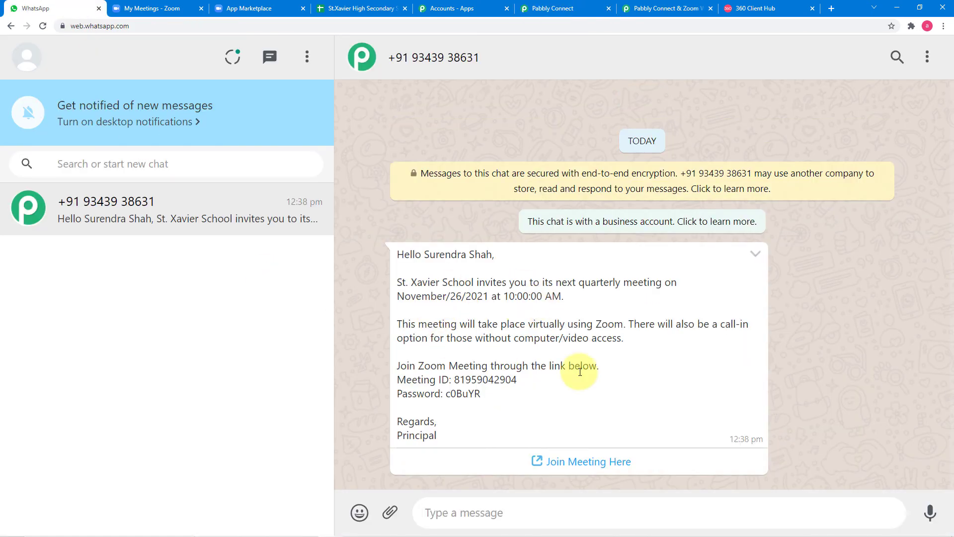
Step: Return to Pabbly Connect and save the WhatsApp by 360Dialog Send Template Message step without sending another test request
click(558, 7)
scroll(426, 366, down, 1)
click(388, 384)
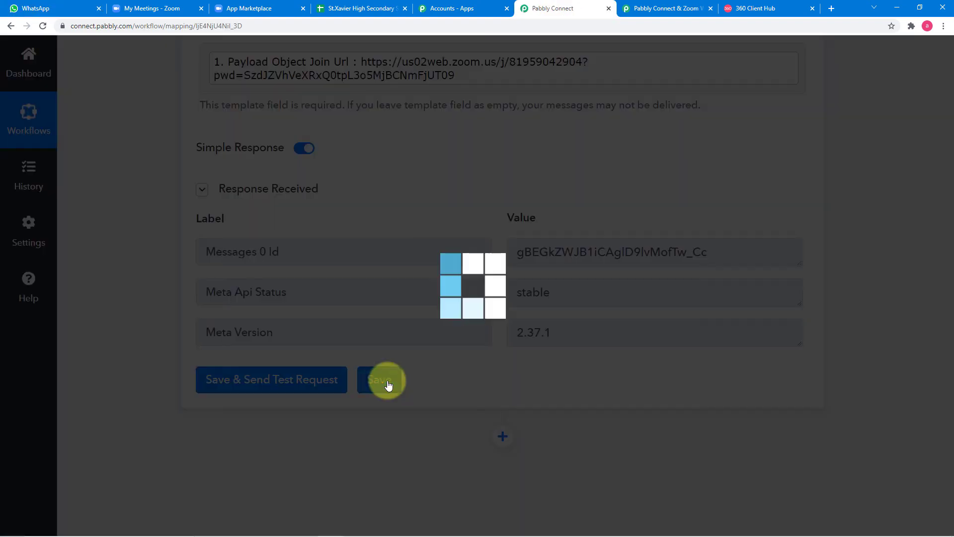